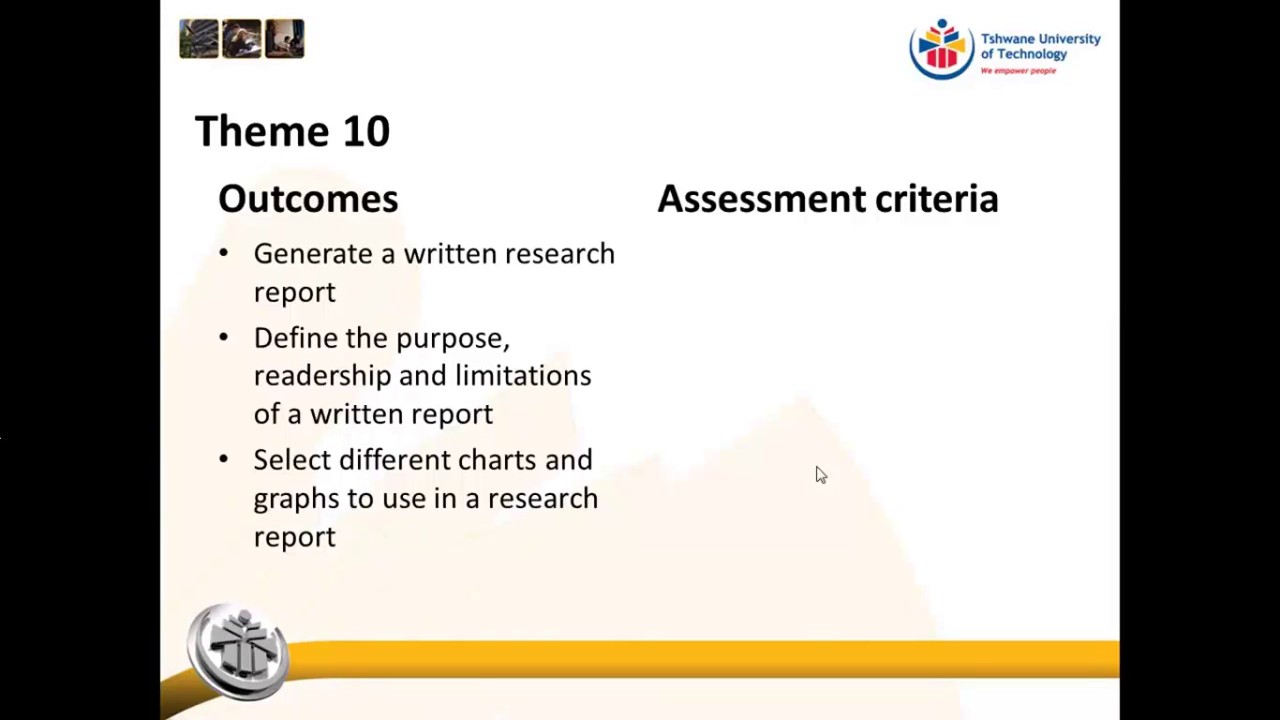
- Advance the slideshow from the Theme 10 outcomes slide to the research-process arrow diagram
key("Right")
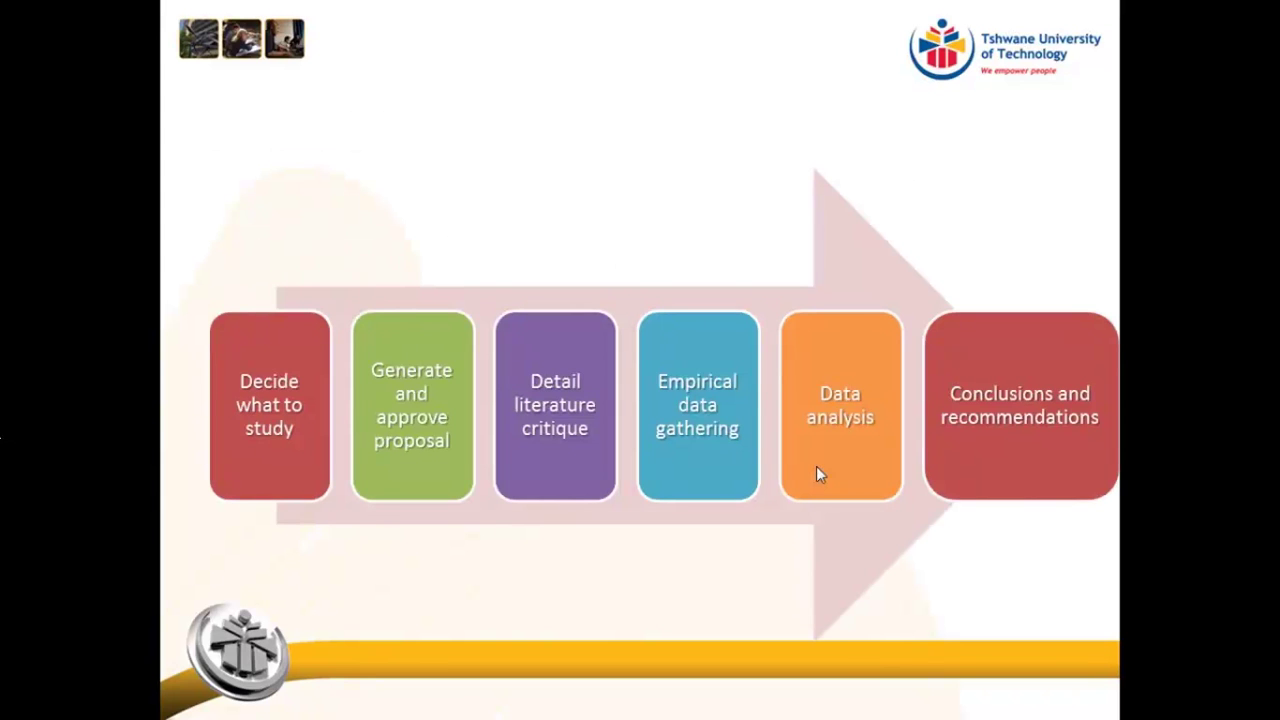
mouse_move(186, 194)
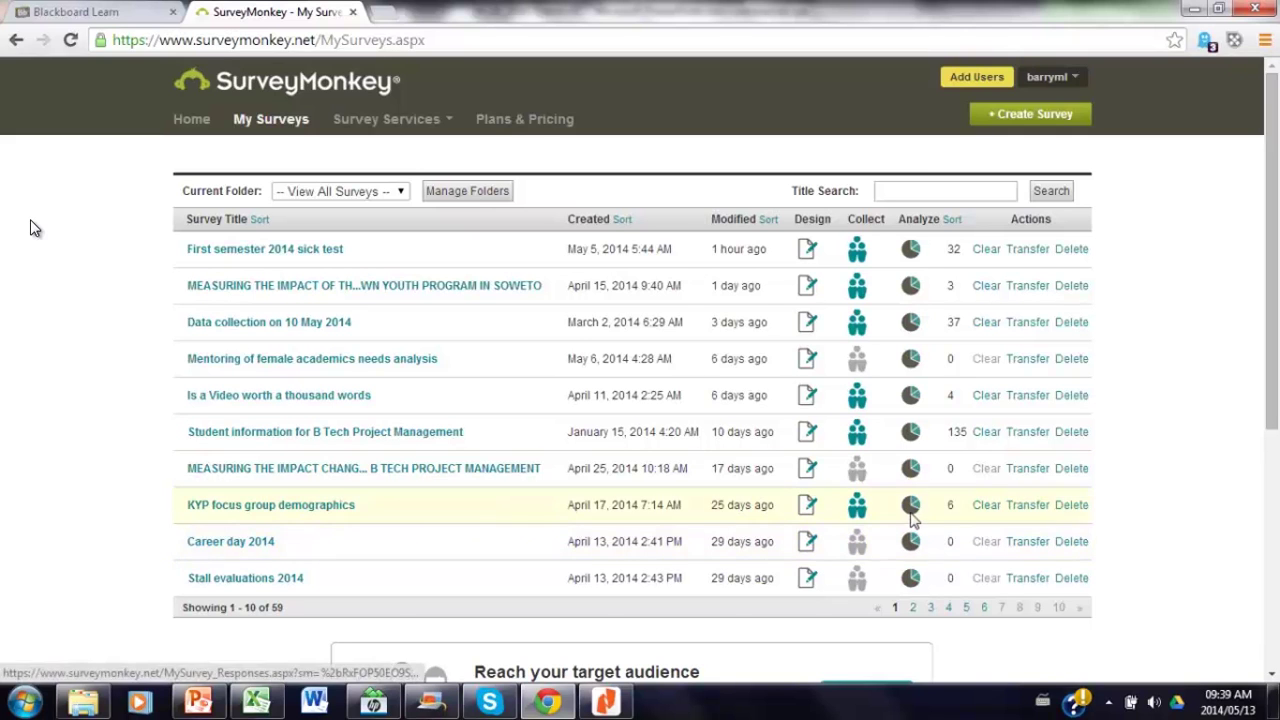
- Open the KYP focus group demographics results and scroll down through the question summaries
left_click(911, 512)
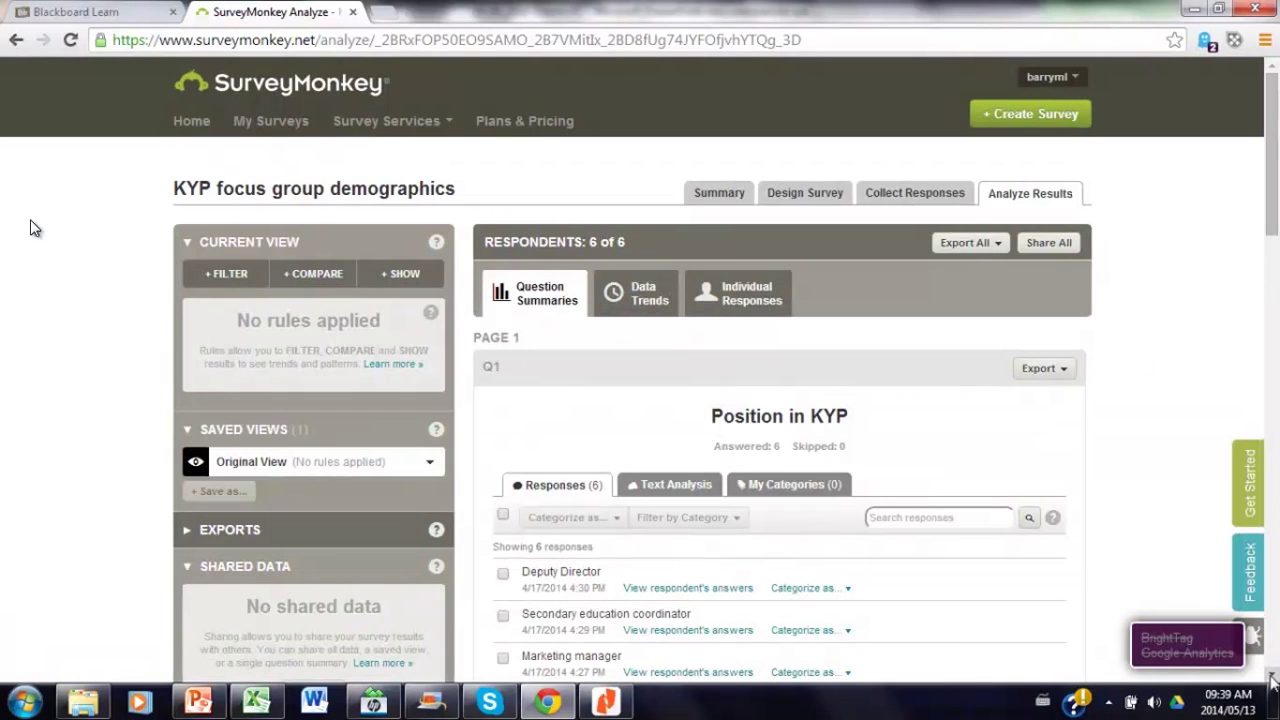
scroll(30, 220, "down", 3)
scroll(30, 228, "down", 4)
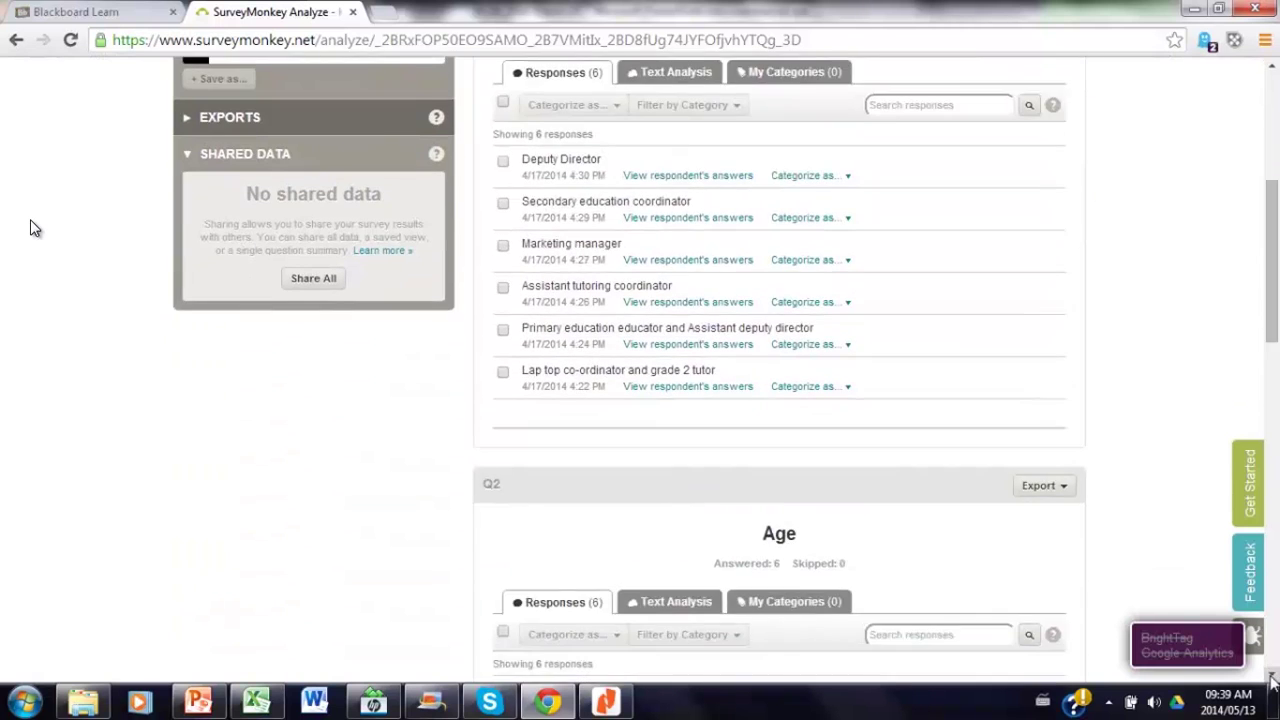
scroll(30, 228, "down", 3)
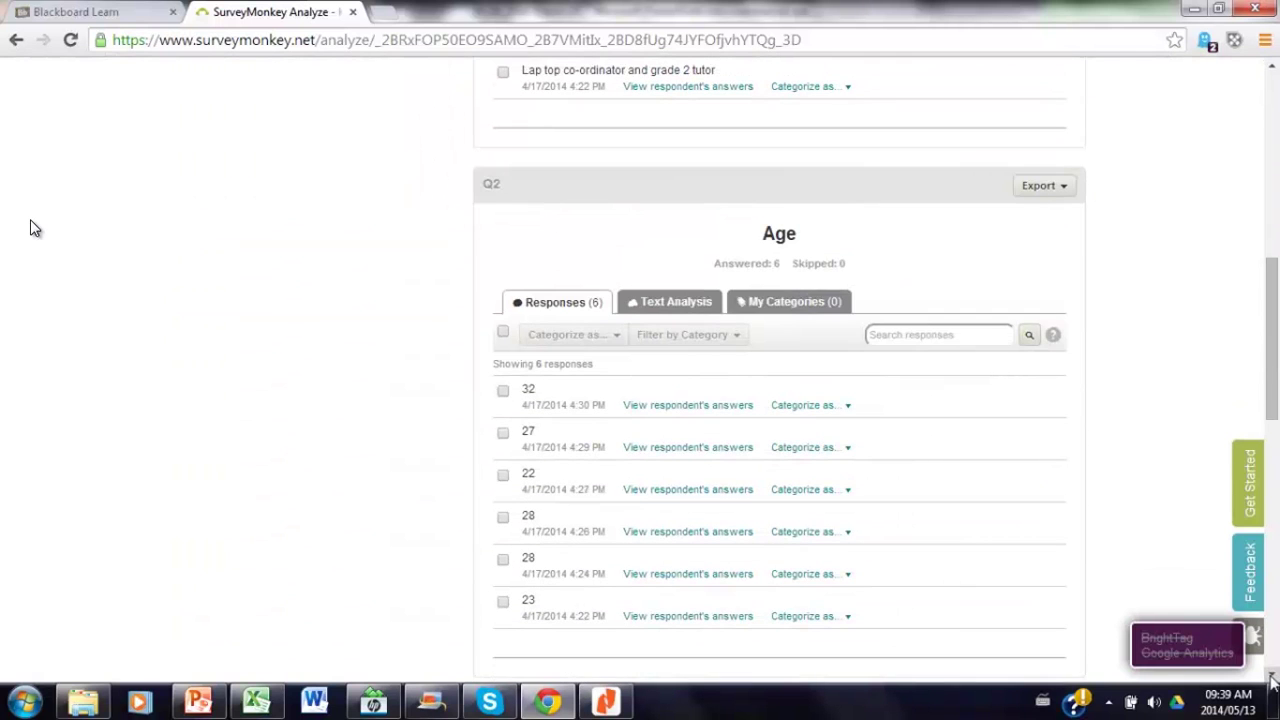
scroll(30, 228, "down", 2)
scroll(30, 228, "down", 3)
scroll(30, 228, "down", 1)
scroll(30, 228, "down", 2)
scroll(30, 228, "down", 3)
scroll(30, 228, "down", 1)
scroll(30, 228, "down", 3)
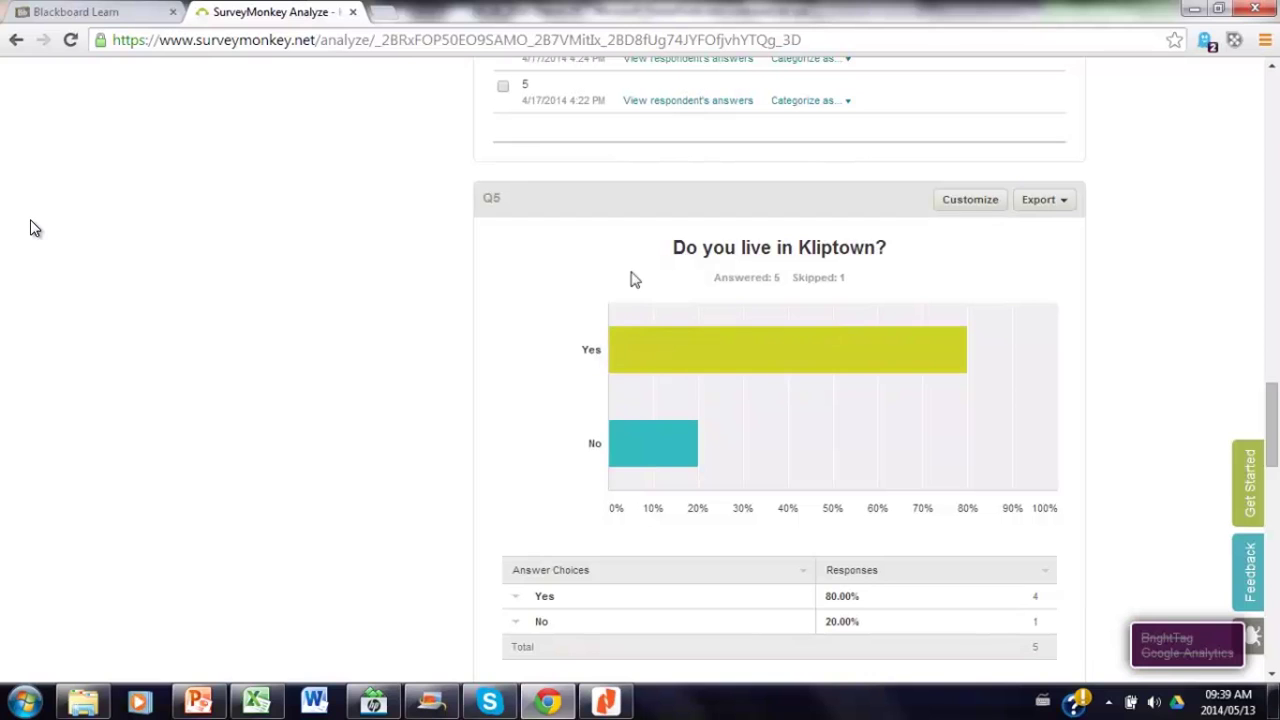
- Review the remaining Q1–Q7 response charts, then return to the top of the results page
mouse_move(993, 380)
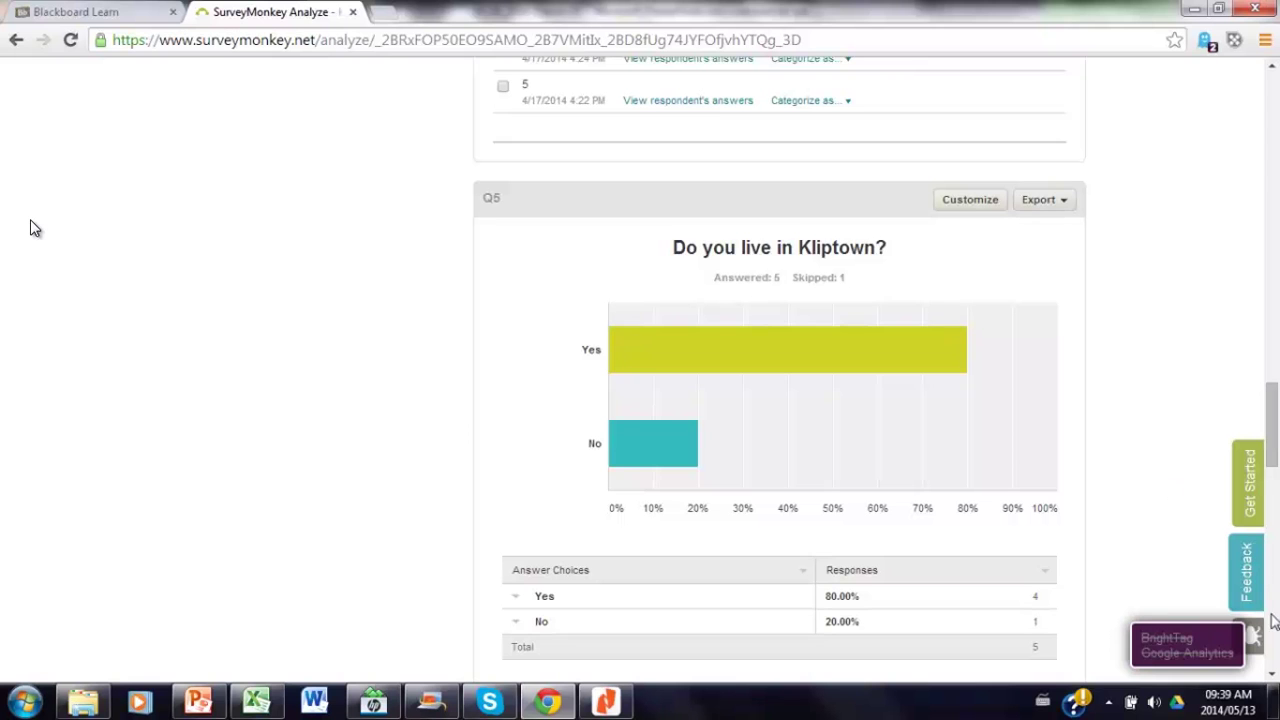
left_click(1272, 678)
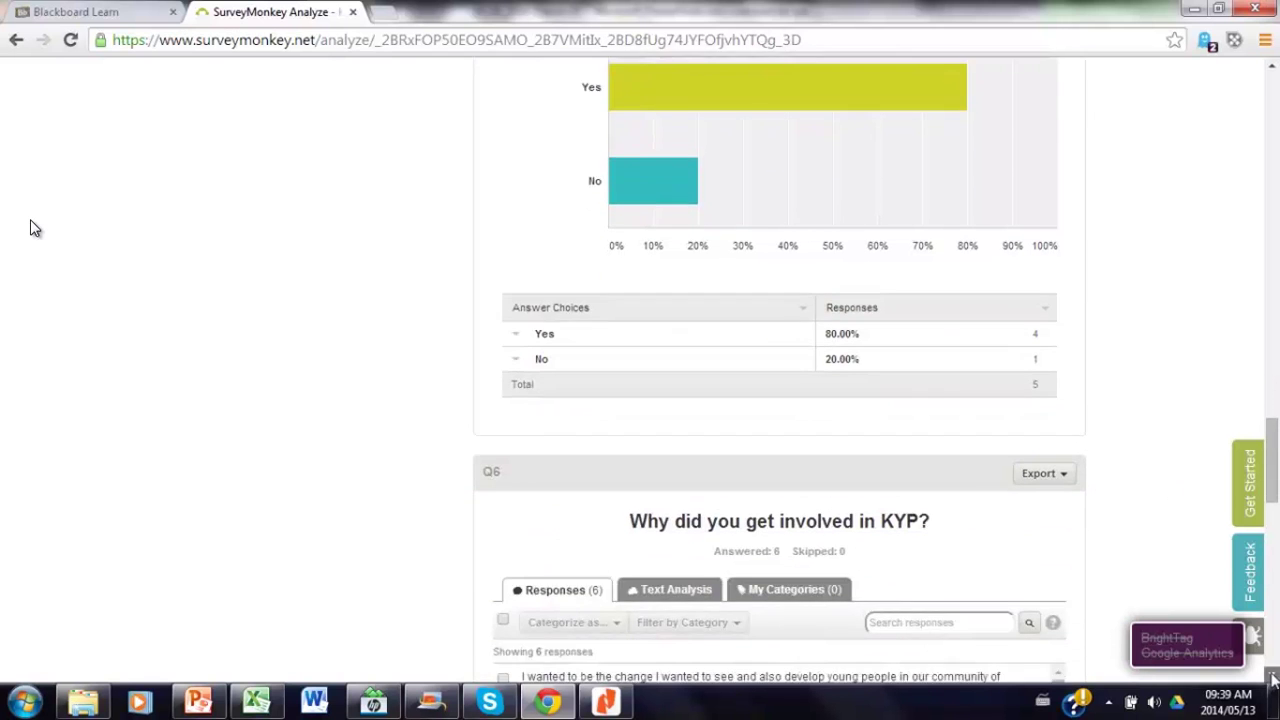
left_click_drag(1272, 678, 1272, 678)
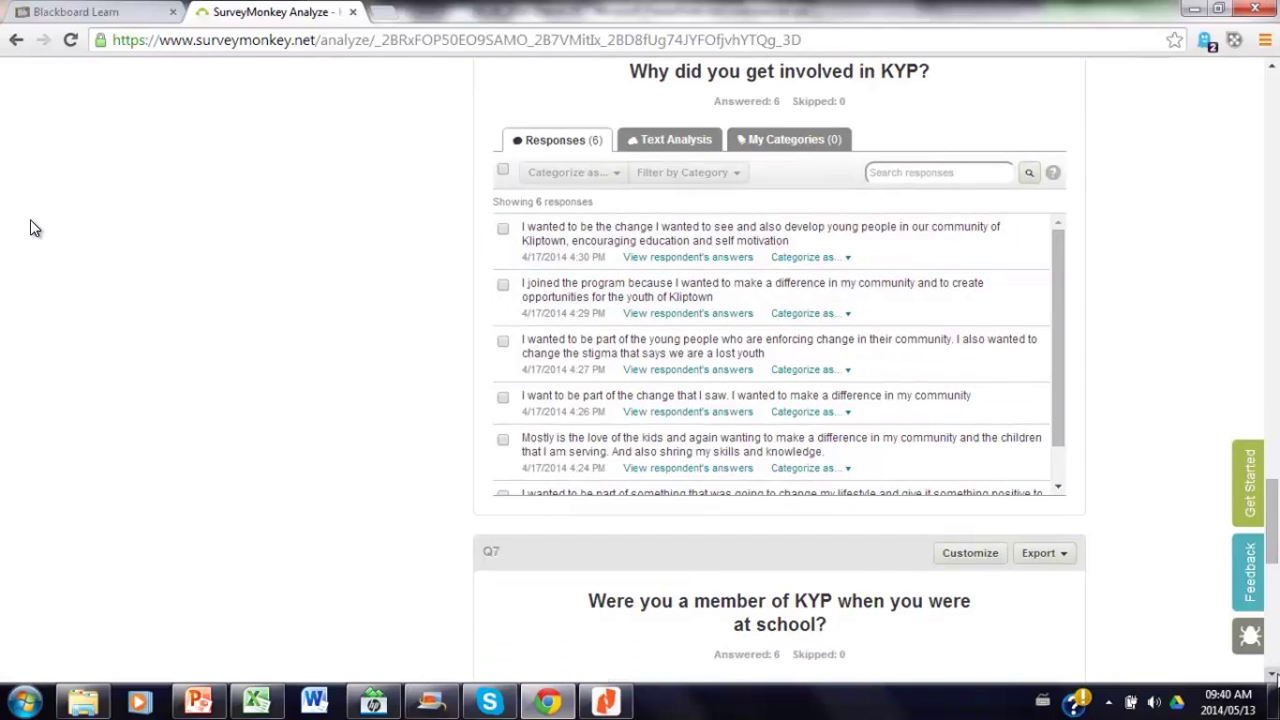
left_click(1272, 678)
left_click_drag(1272, 678, 1272, 678)
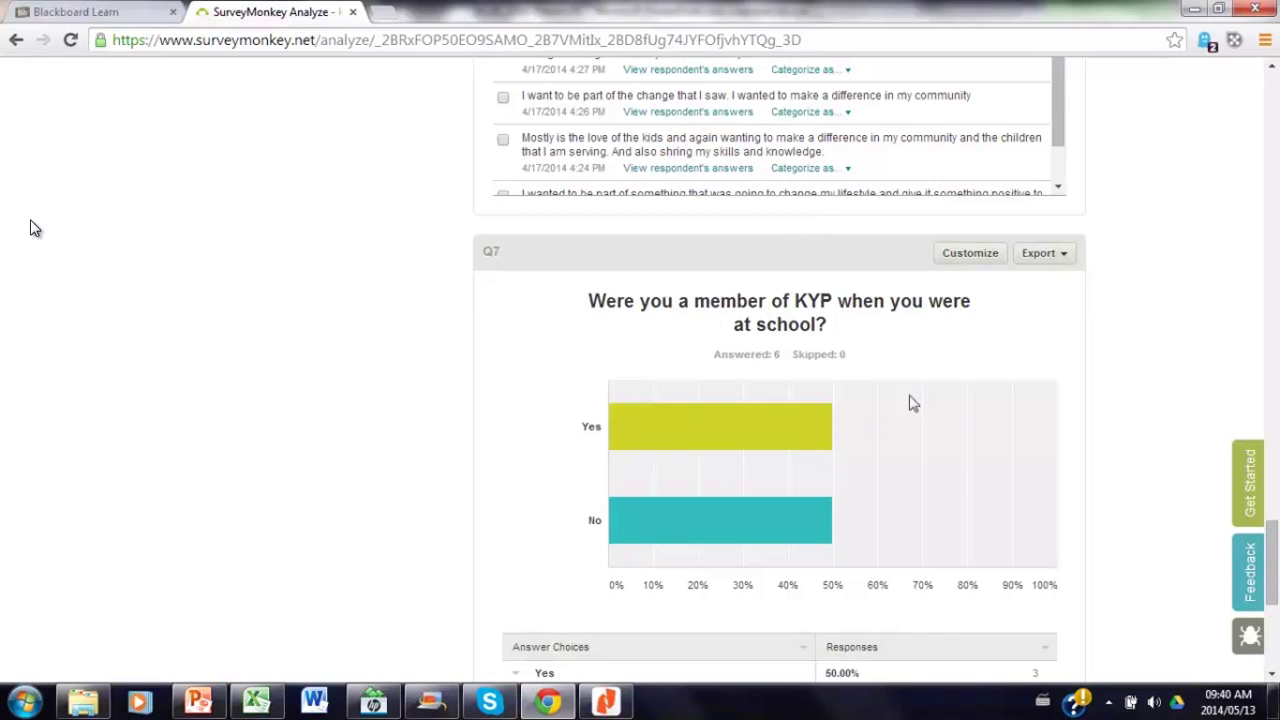
mouse_move(665, 426)
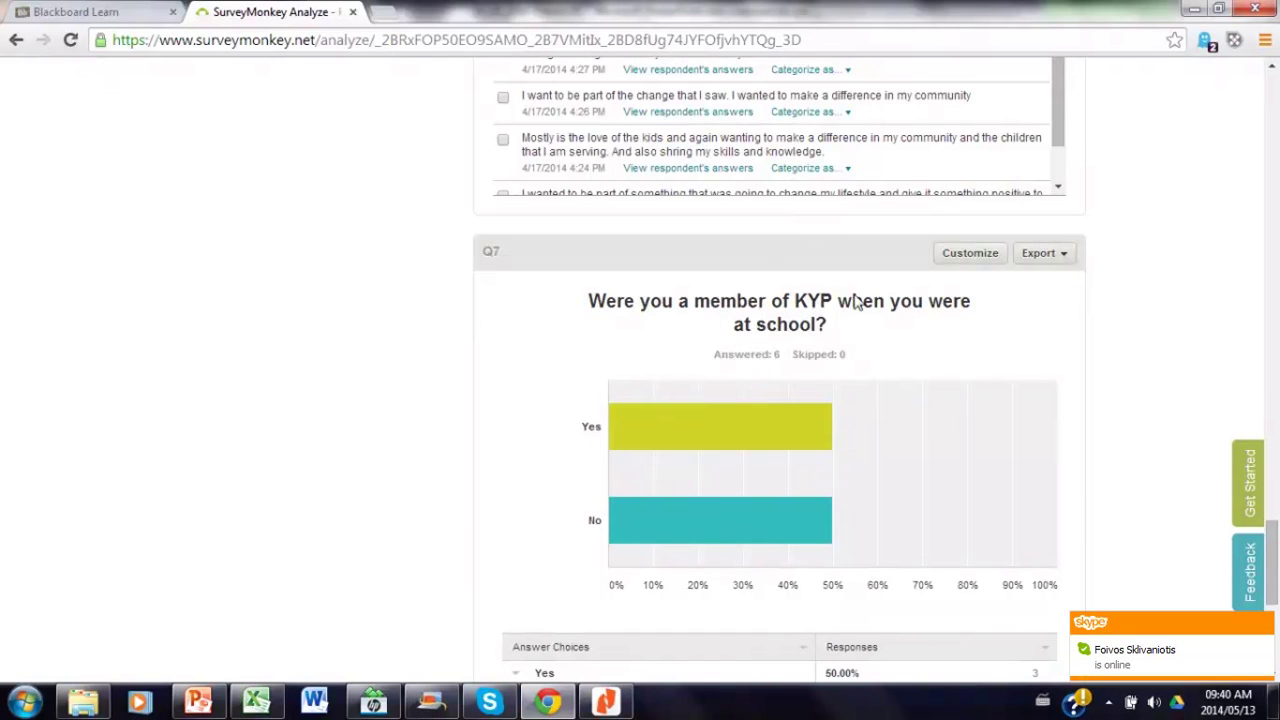
left_click(1272, 678)
left_click(1272, 678)
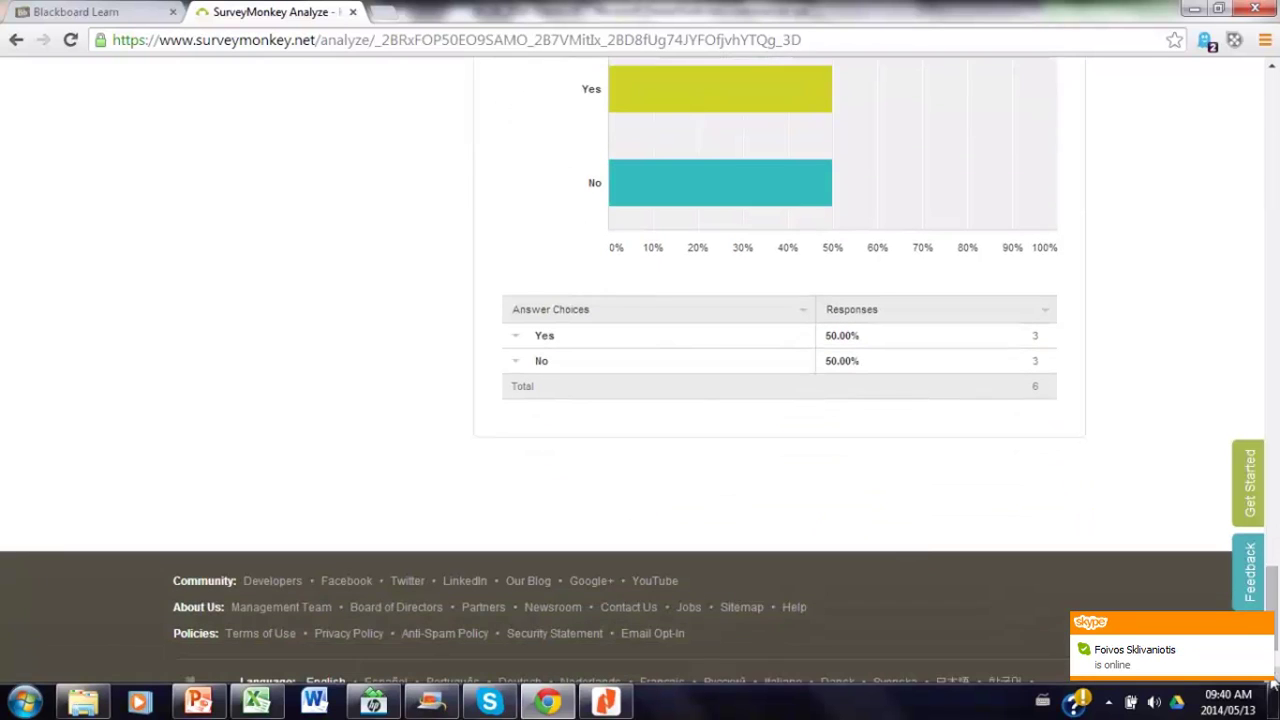
left_click(1272, 128)
left_click(1272, 128)
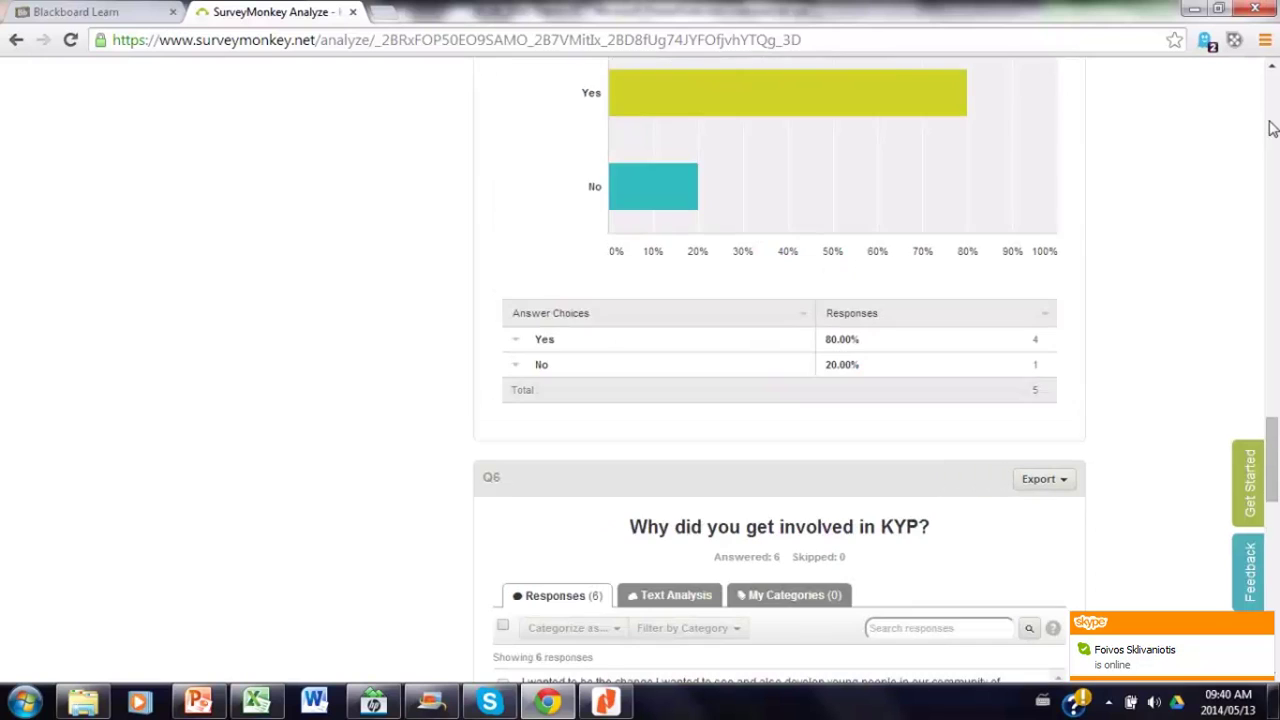
left_click(1272, 128)
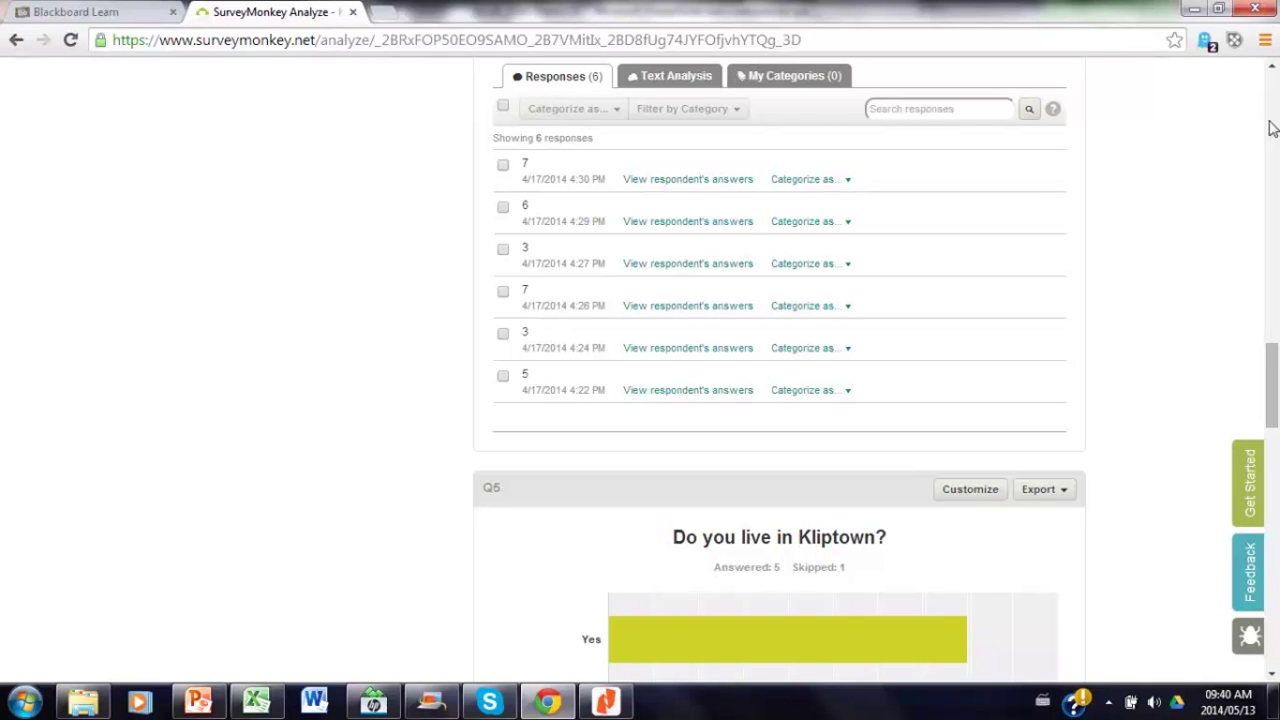
scroll(1272, 128, "up", 15)
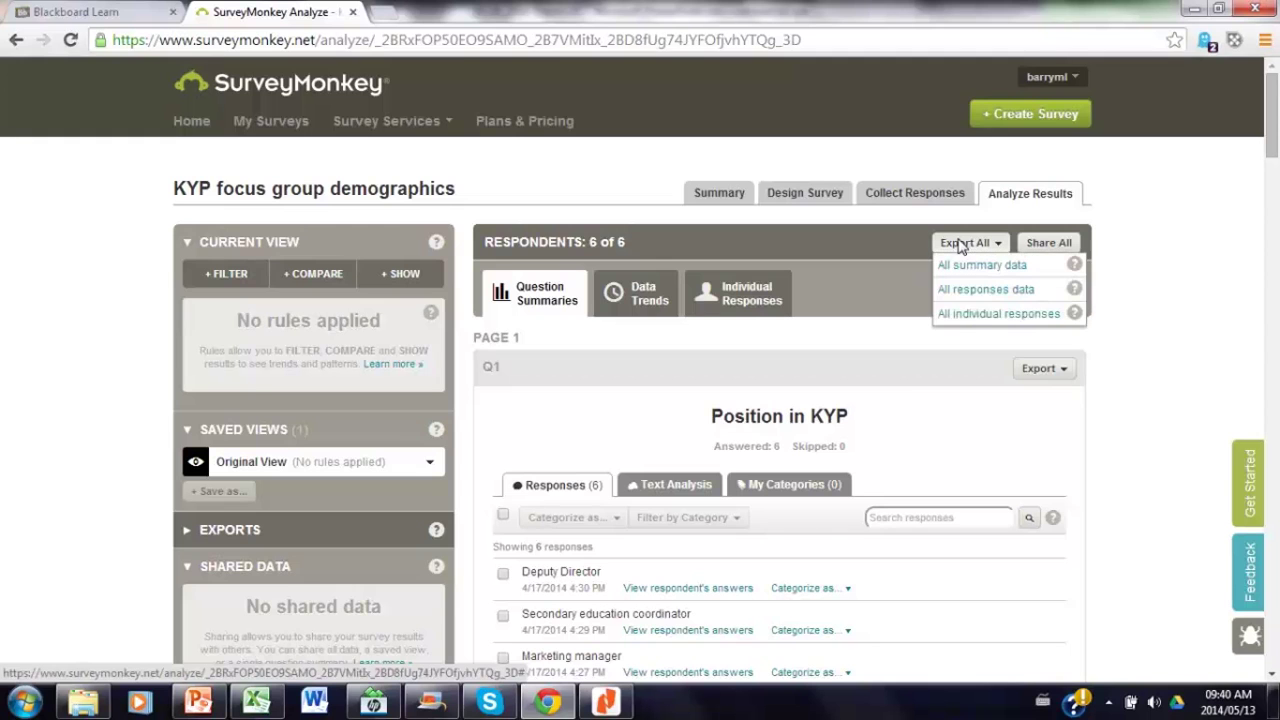
- Export all individual responses in .XLS format as Data_All_140513.zip
left_click(964, 316)
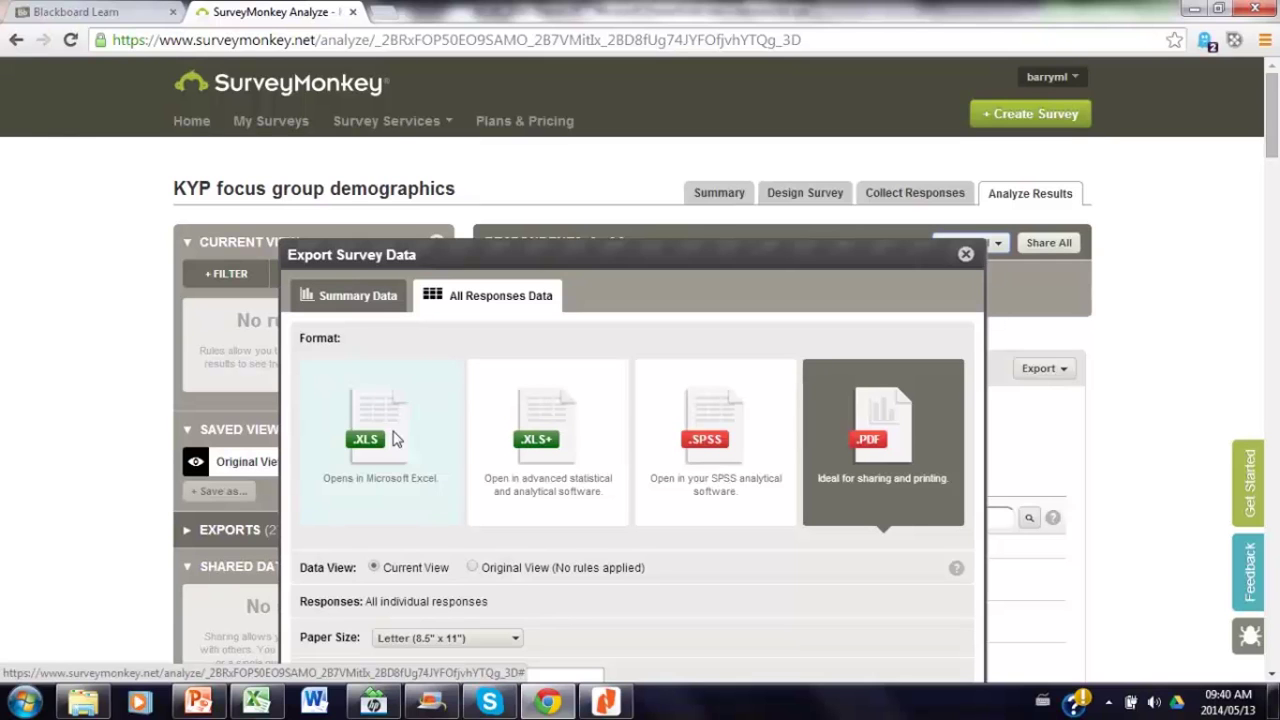
left_click(395, 438)
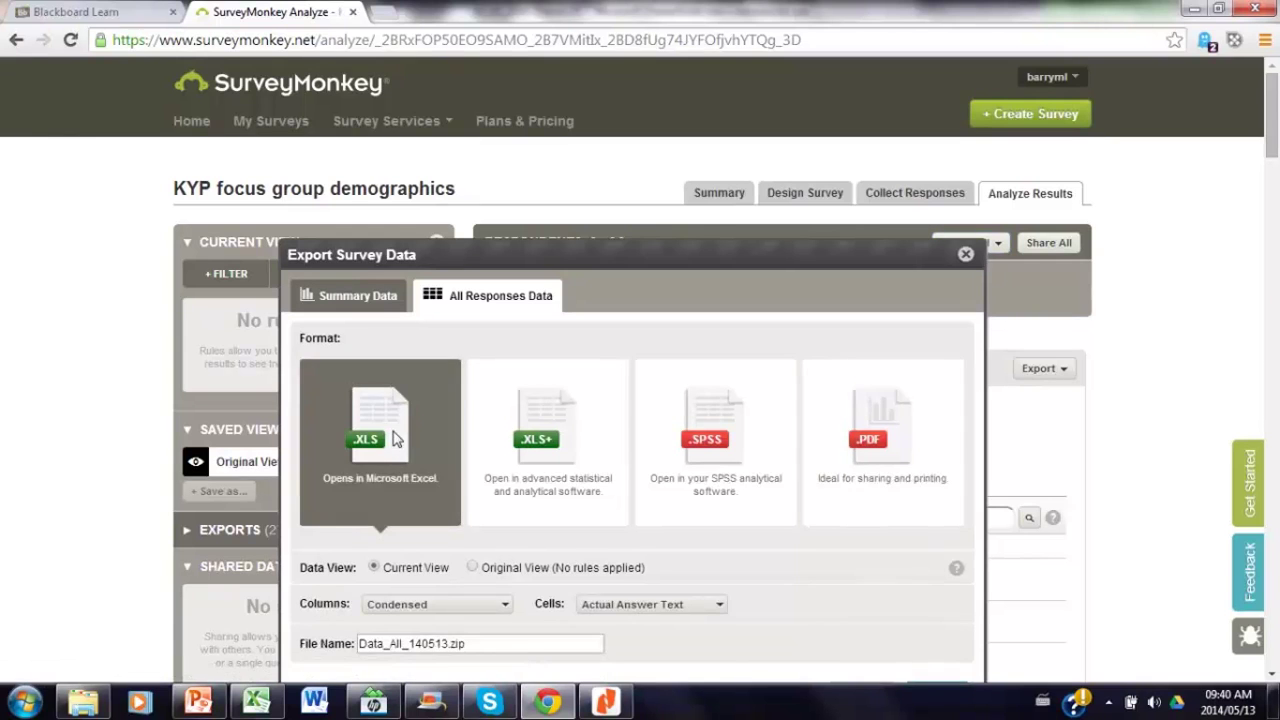
scroll(895, 612, "down", 1)
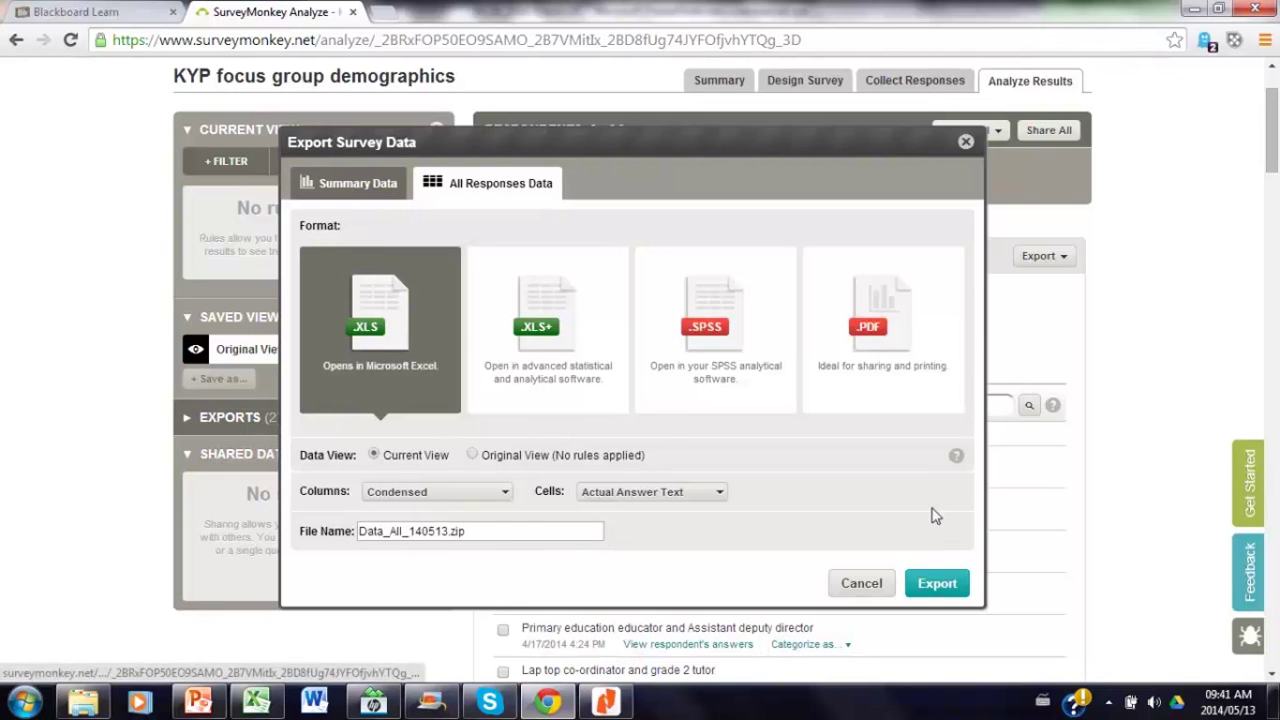
left_click(937, 584)
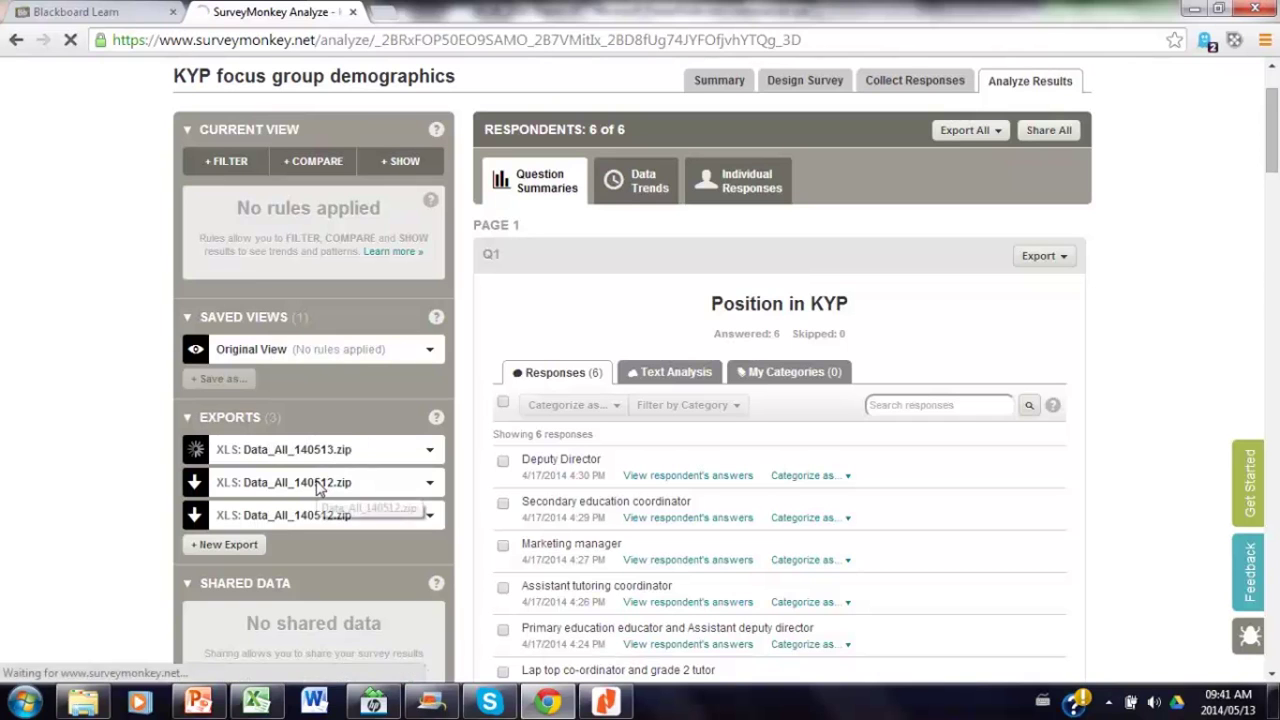
- Open the downloaded Data_All_140512 archive in Explorer and go into its Excel folder
left_click(318, 487)
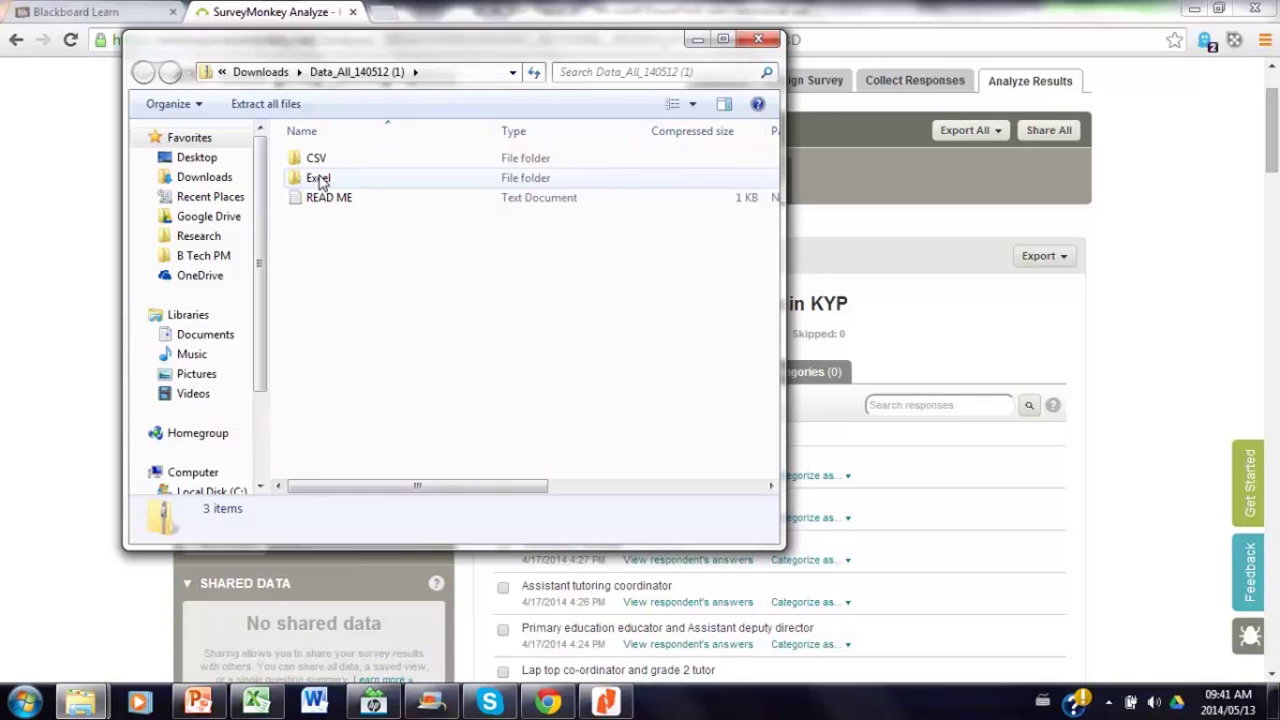
double_click(321, 180)
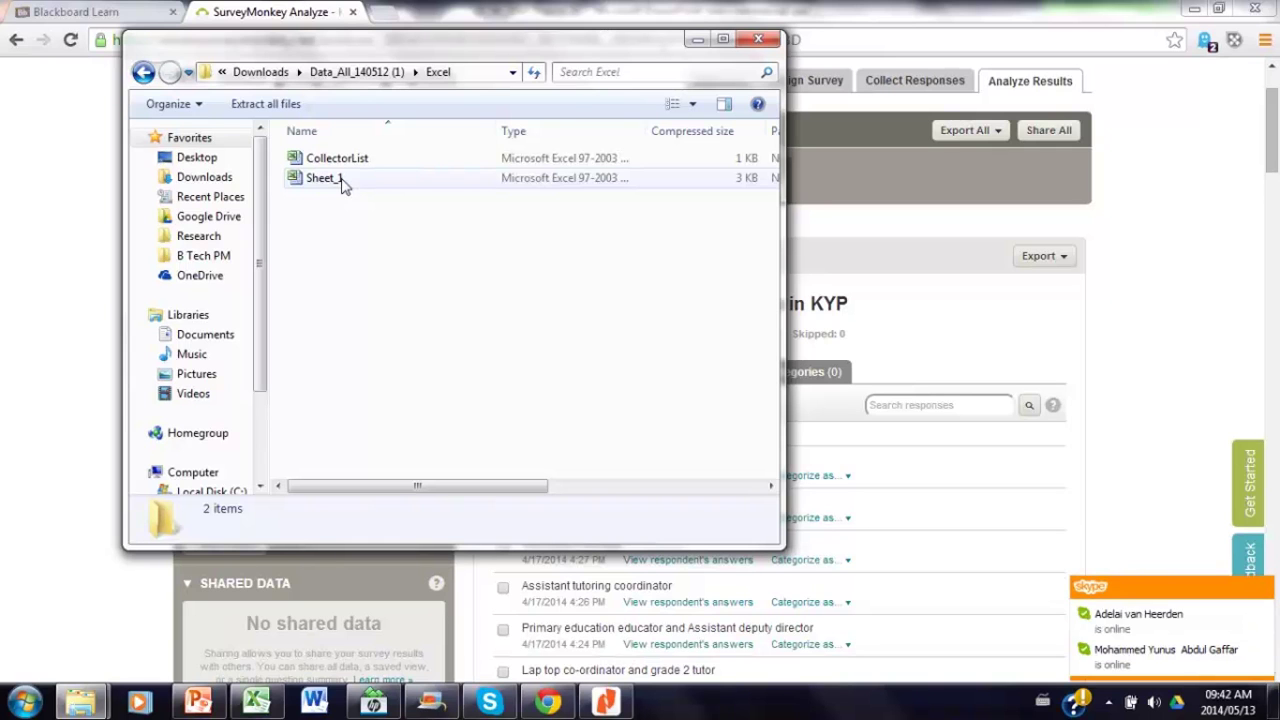
- Open the Sheet_1 survey-responses workbook from the Excel folder in Excel
mouse_move(43, 666)
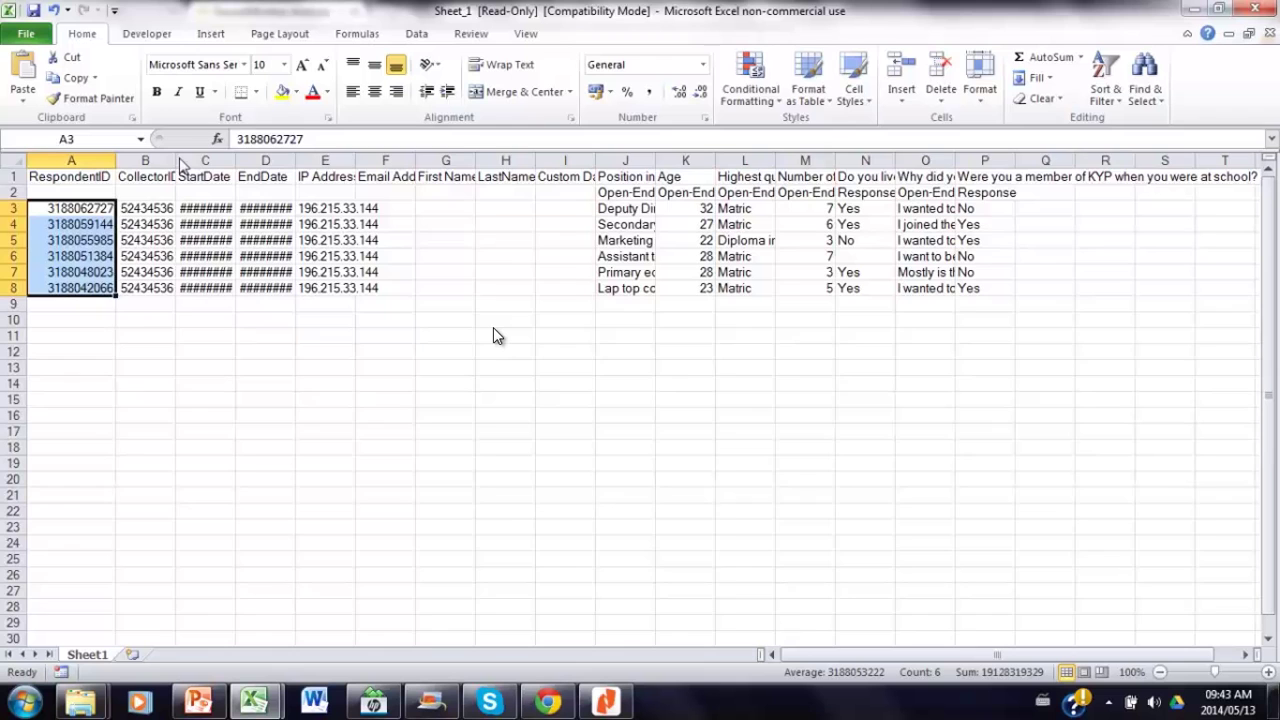
left_click_drag(175, 161, 193, 161)
left_click_drag(150, 210, 160, 290)
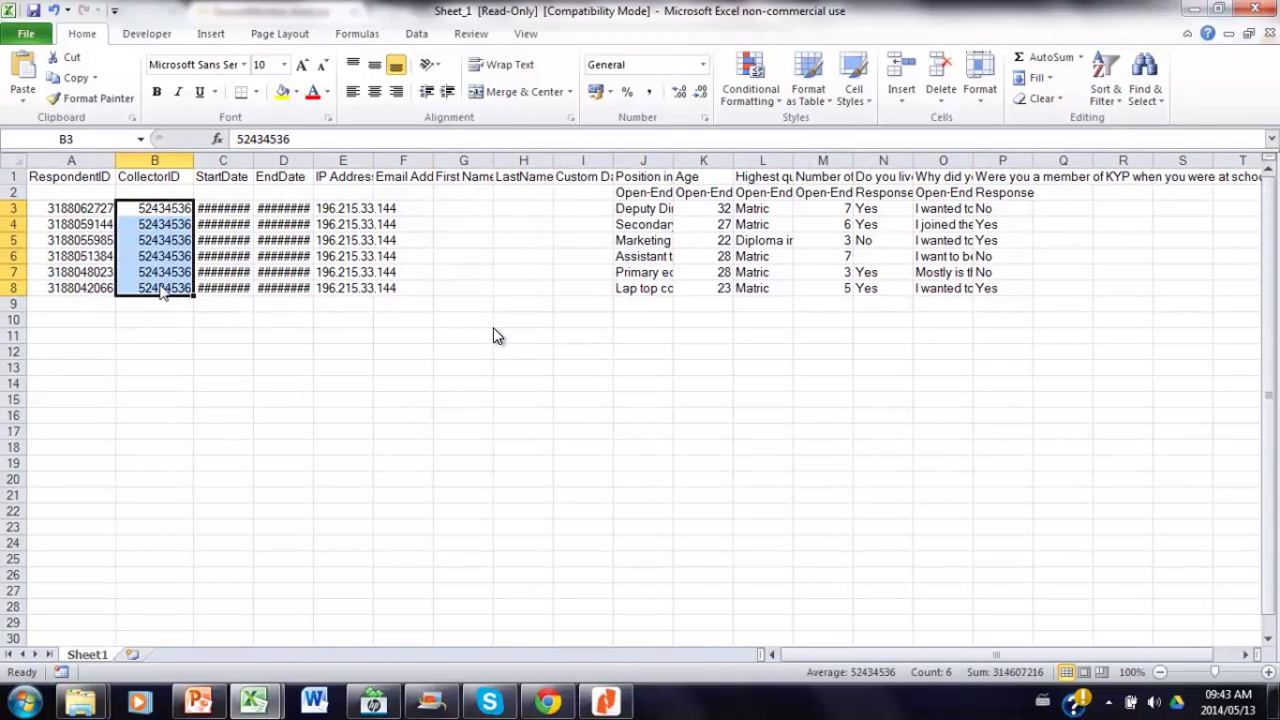
left_click(222, 162)
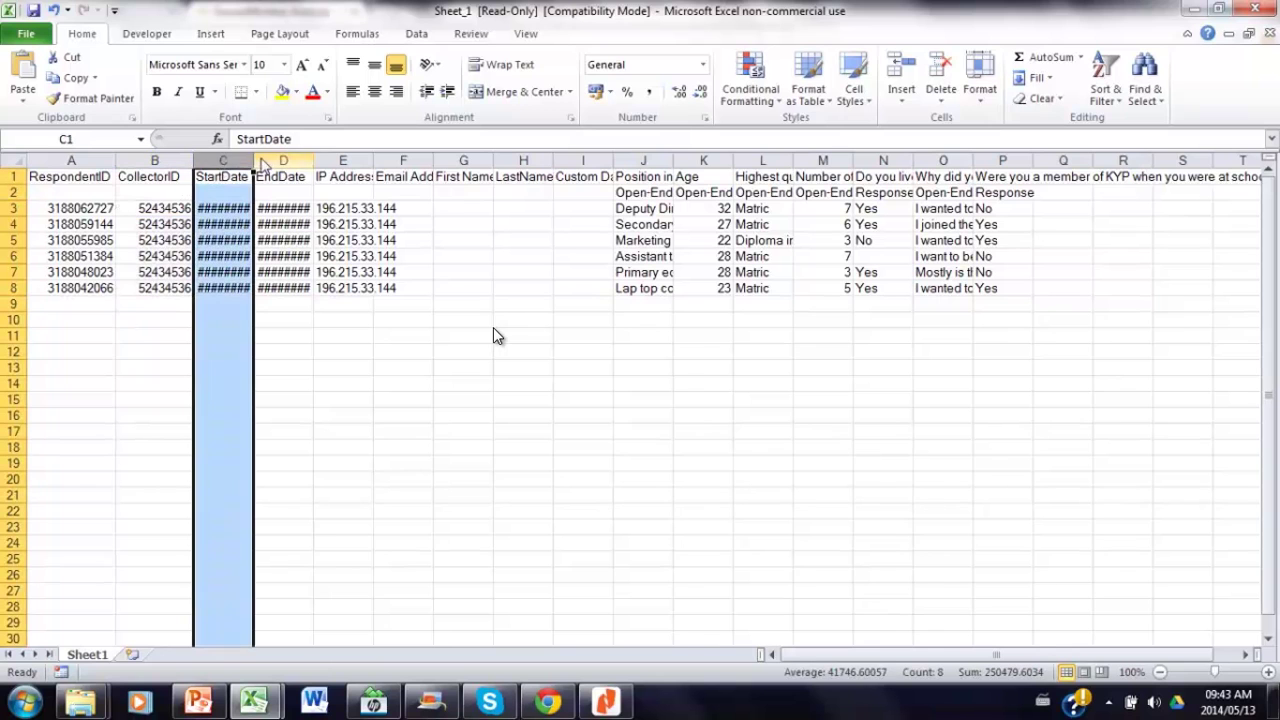
double_click(254, 161)
left_click(290, 161)
left_click(320, 161)
double_click(320, 165)
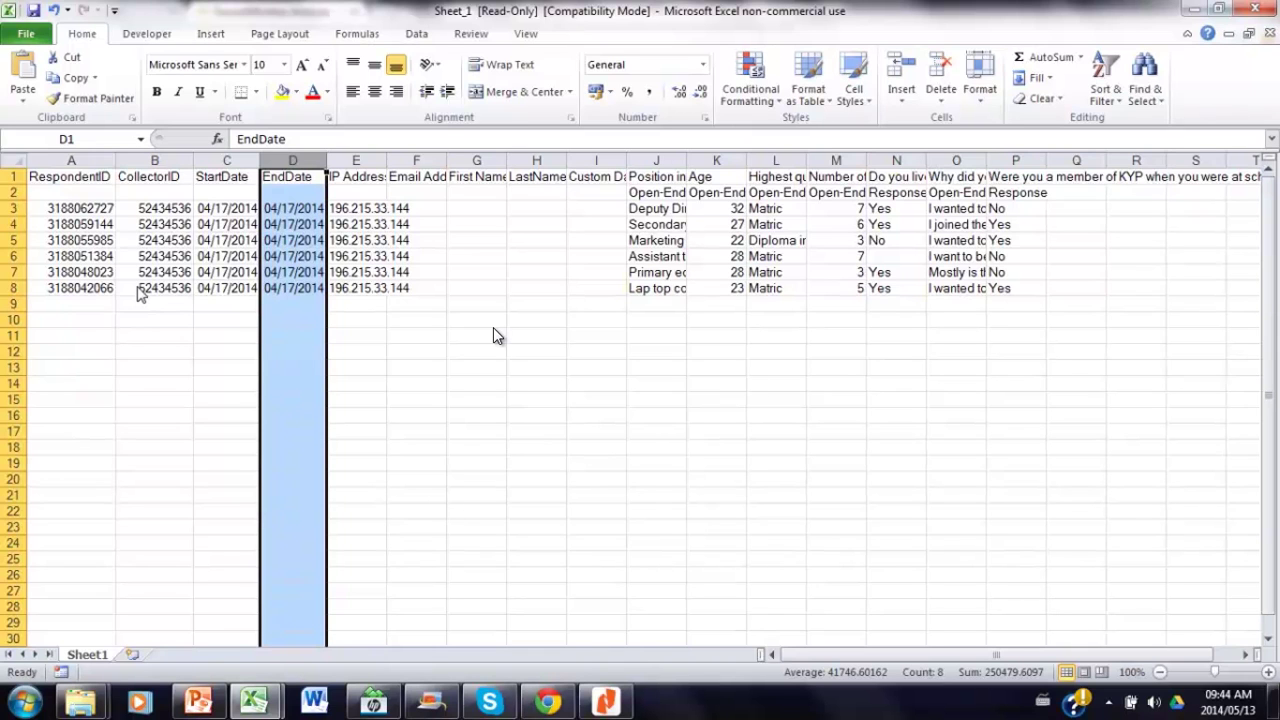
left_click(356, 168)
left_click_drag(387, 160, 403, 160)
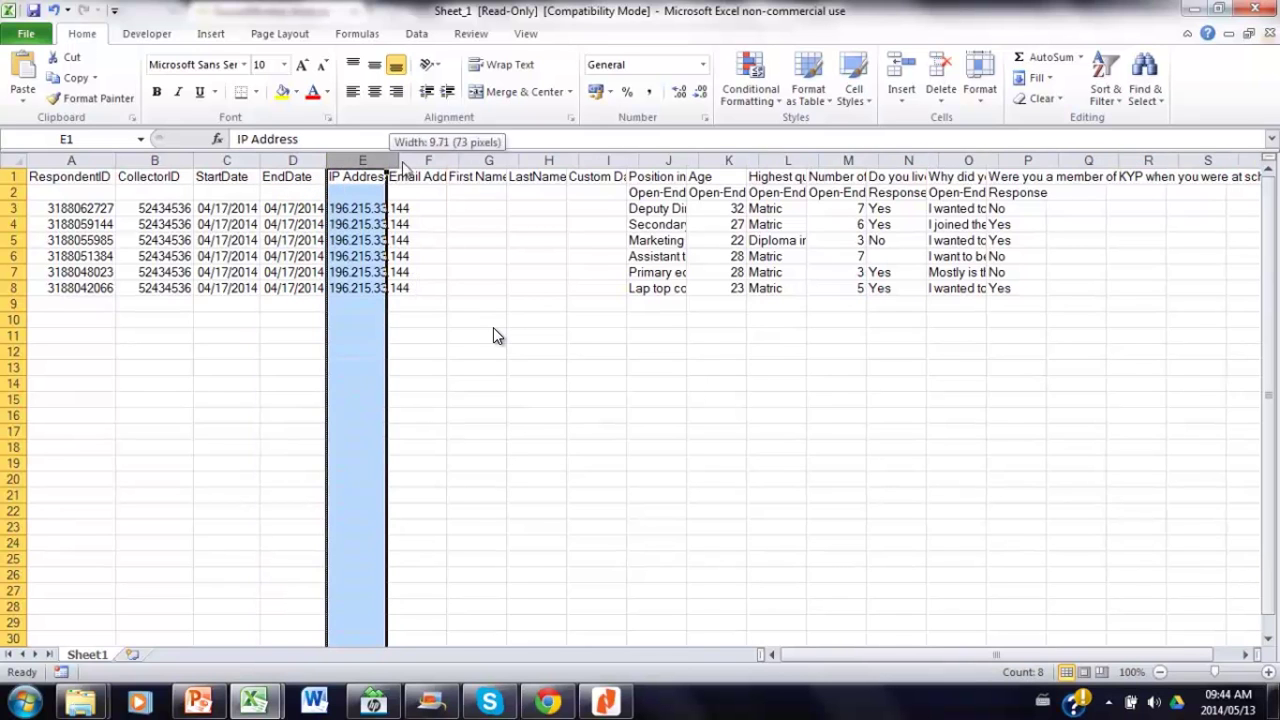
left_click(232, 213)
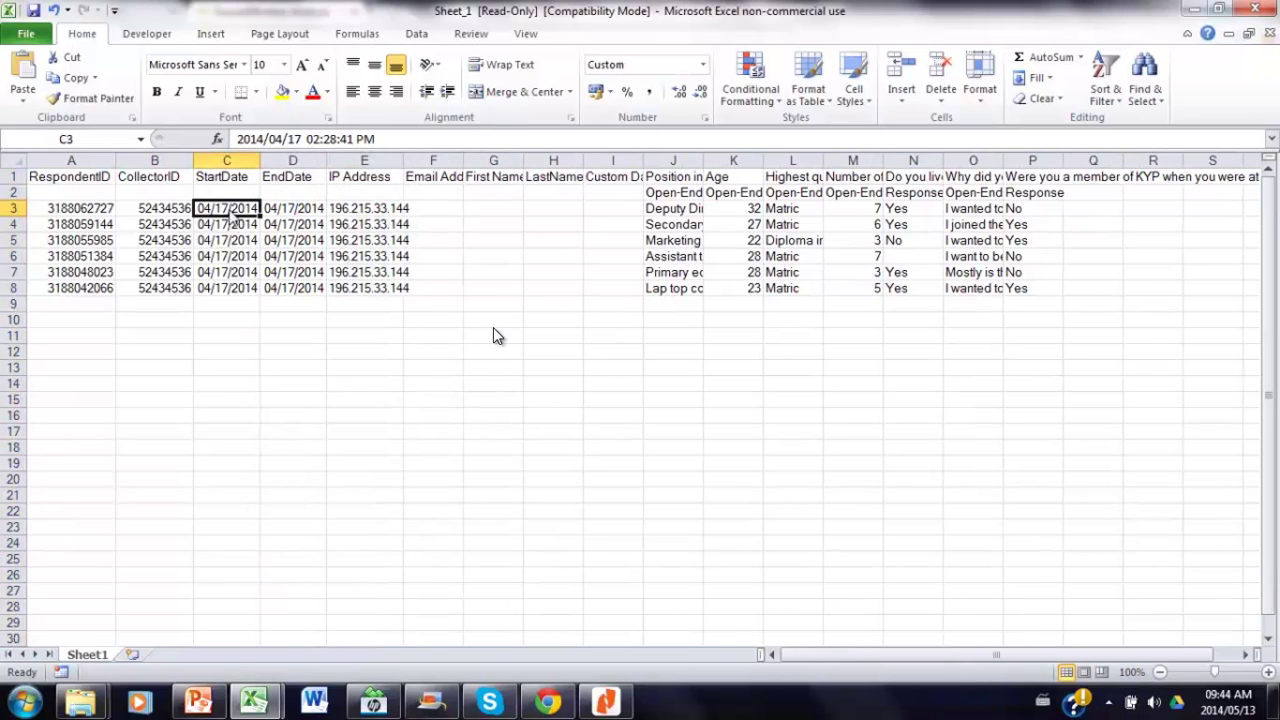
left_click(302, 214)
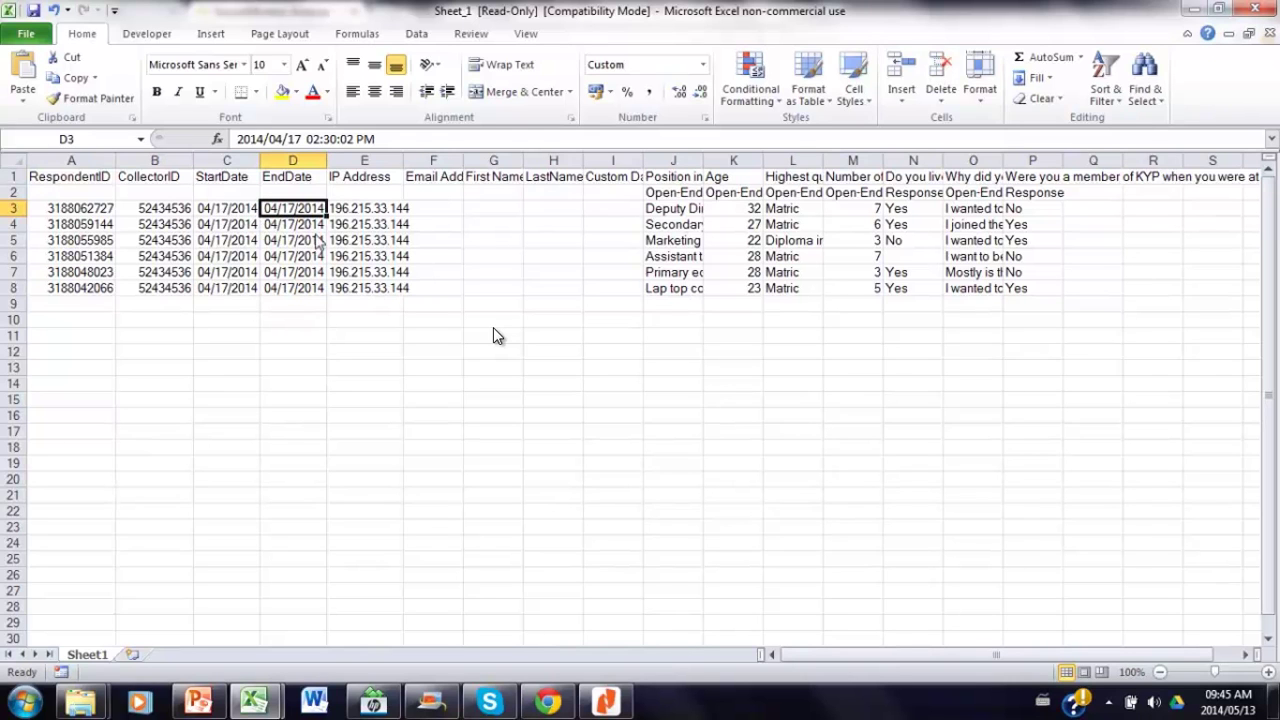
left_click(364, 161)
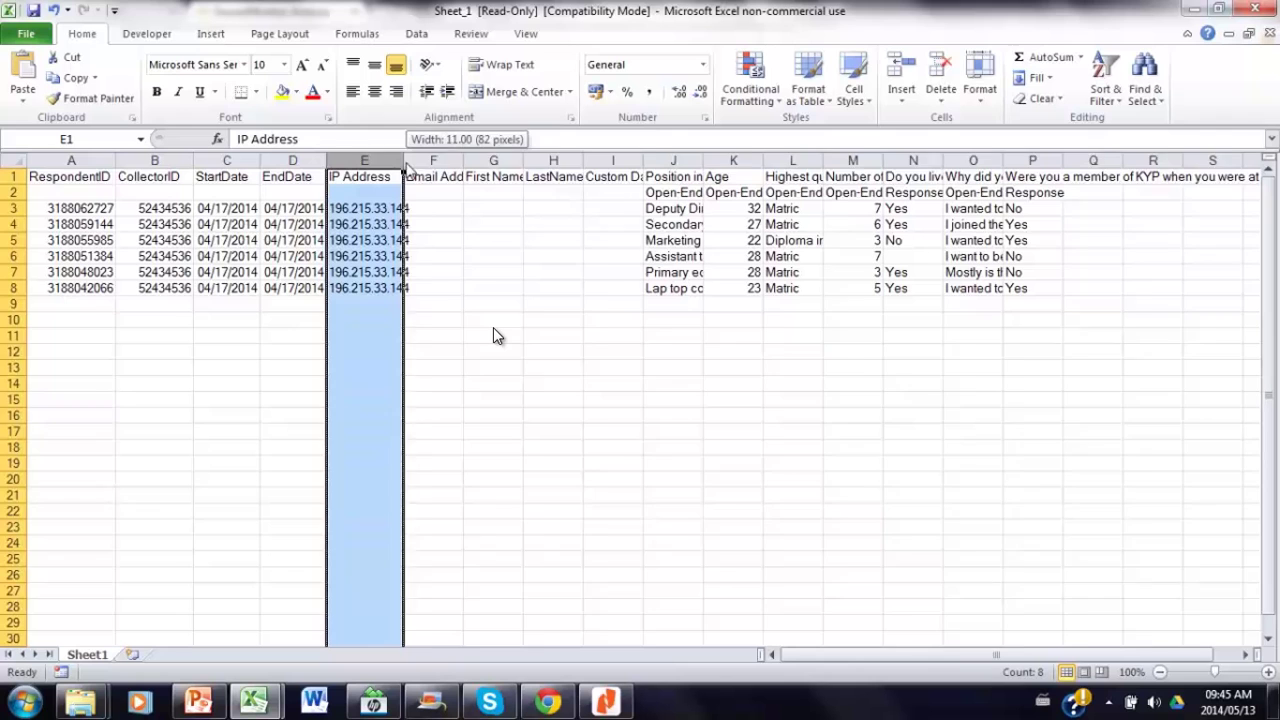
left_click_drag(405, 170, 425, 168)
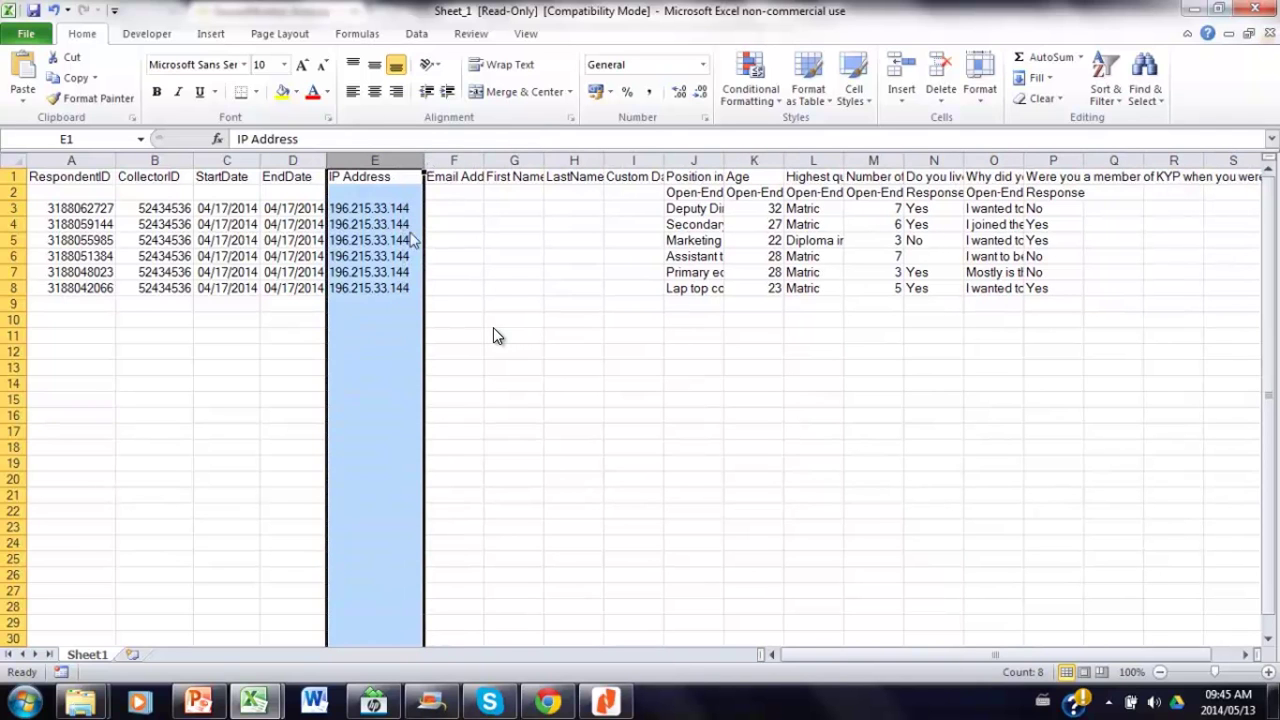
left_click_drag(456, 165, 648, 162)
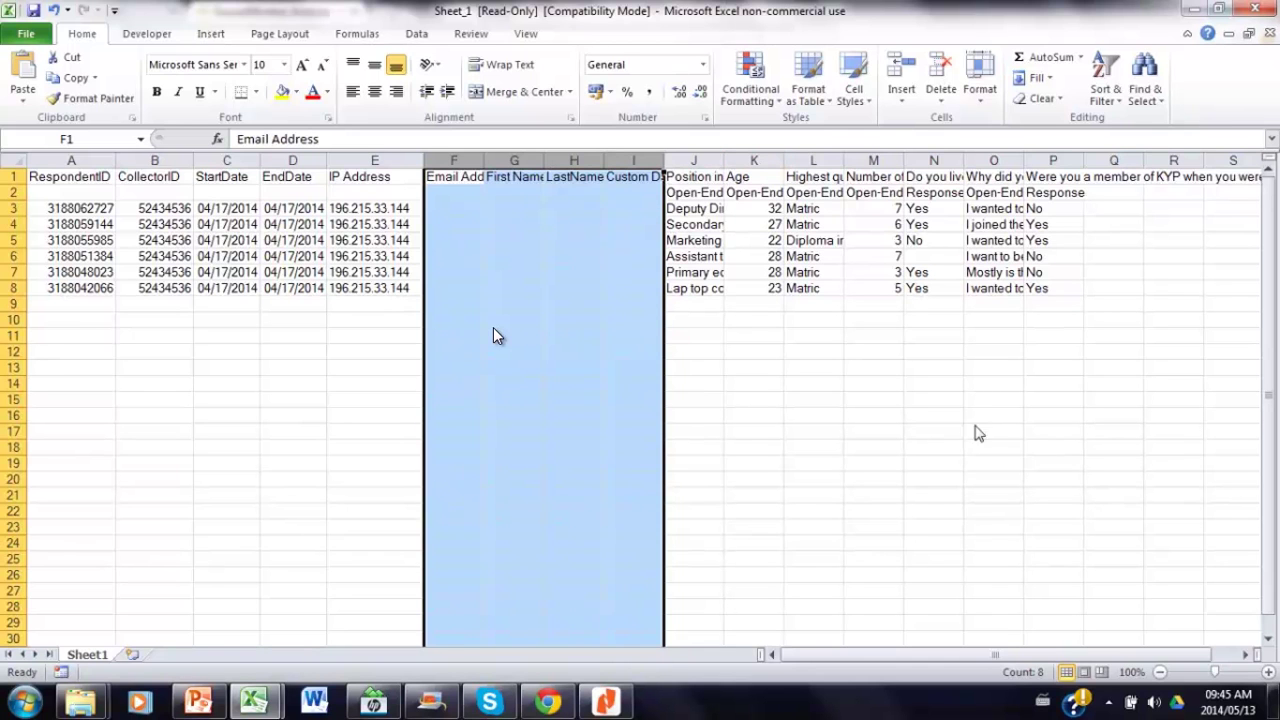
- Delete metadata columns A–I (RespondentID to Custom Data) and insert a blank column A
left_click_drag(632, 165, 40, 210)
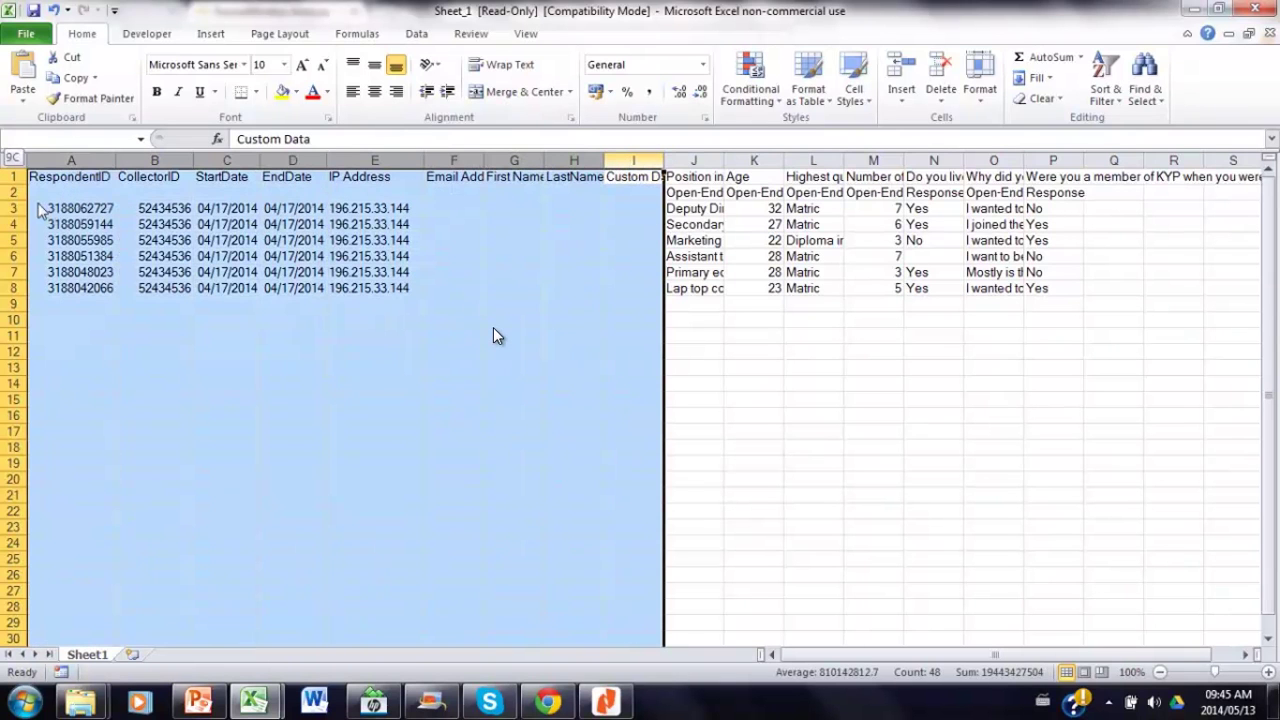
right_click(63, 166)
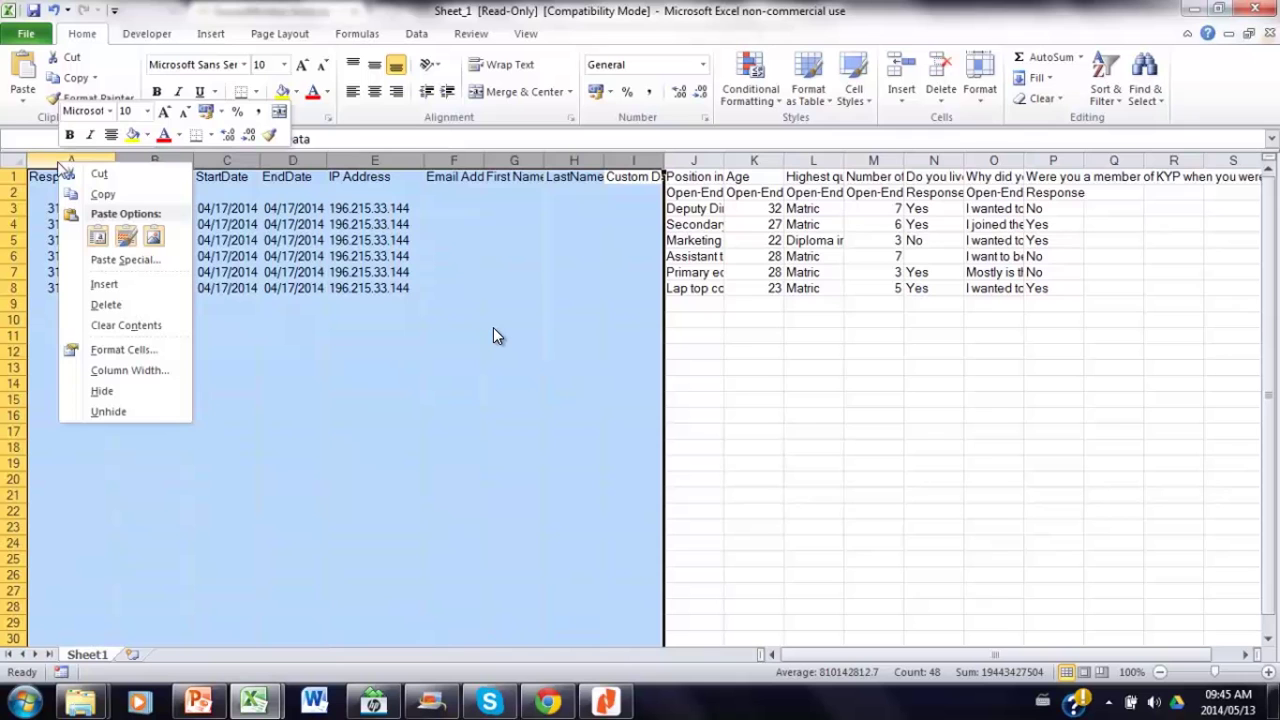
left_click(108, 304)
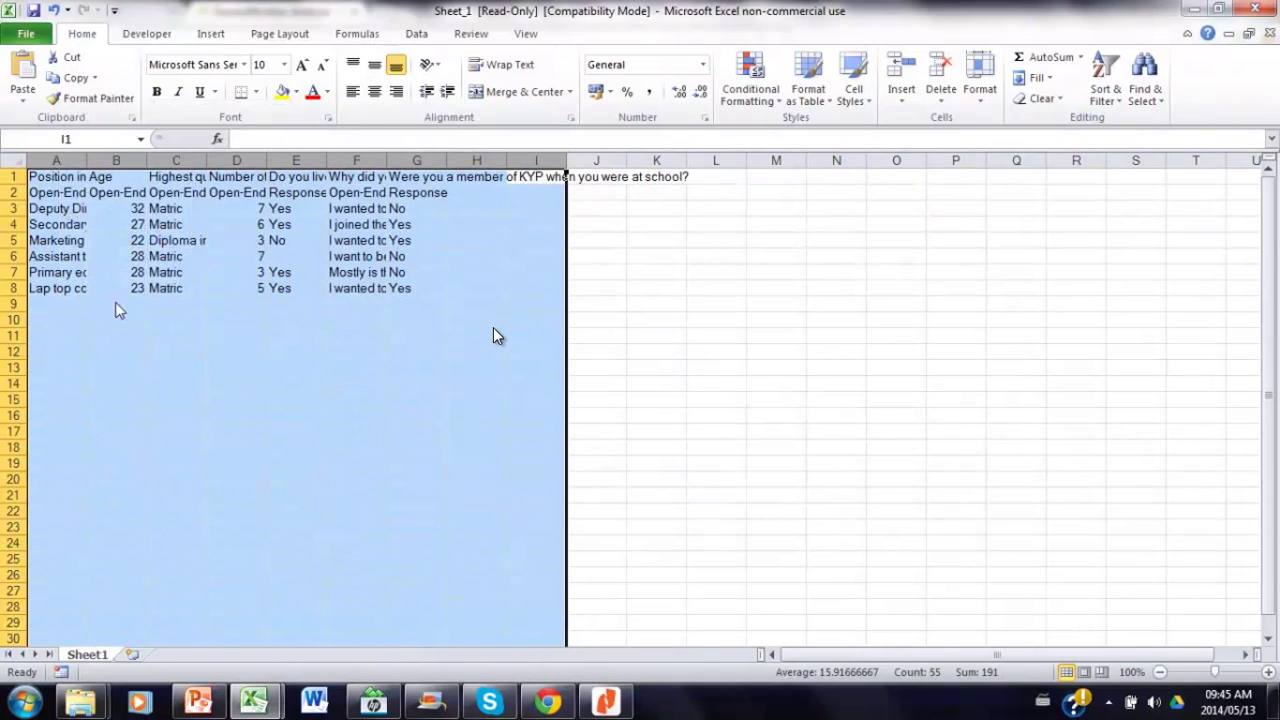
left_click(50, 161)
right_click(52, 162)
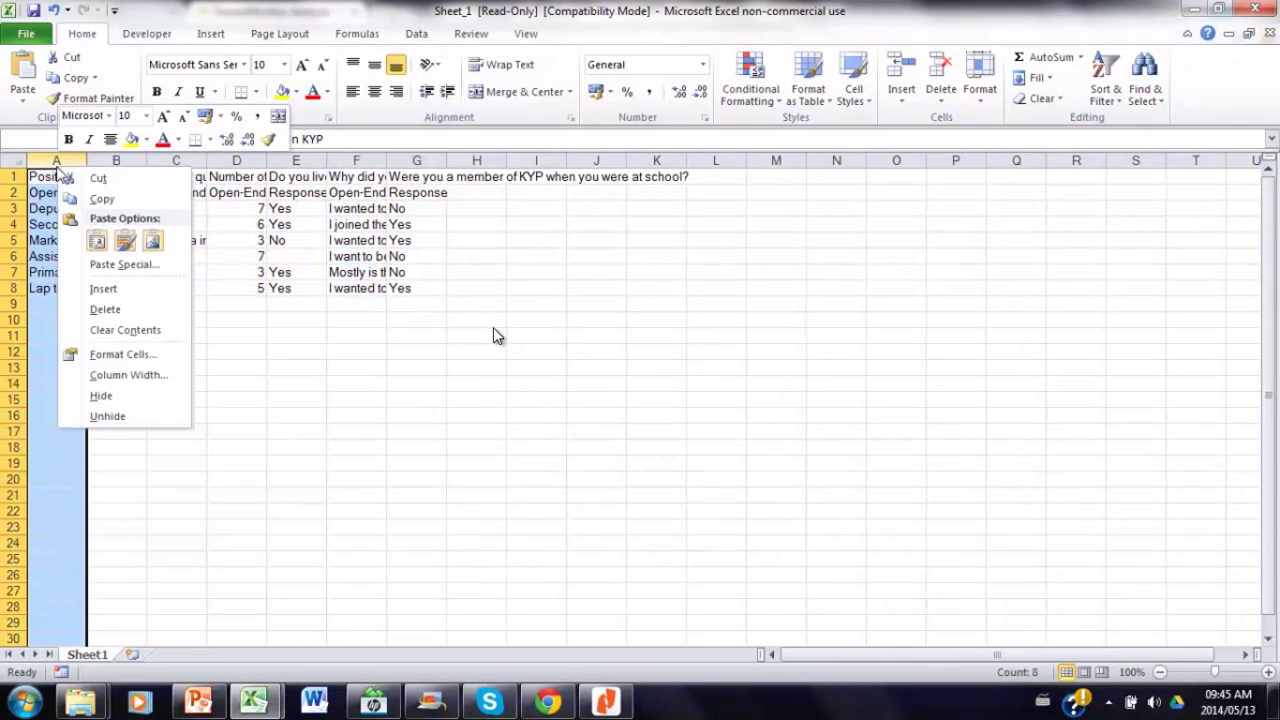
left_click(113, 290)
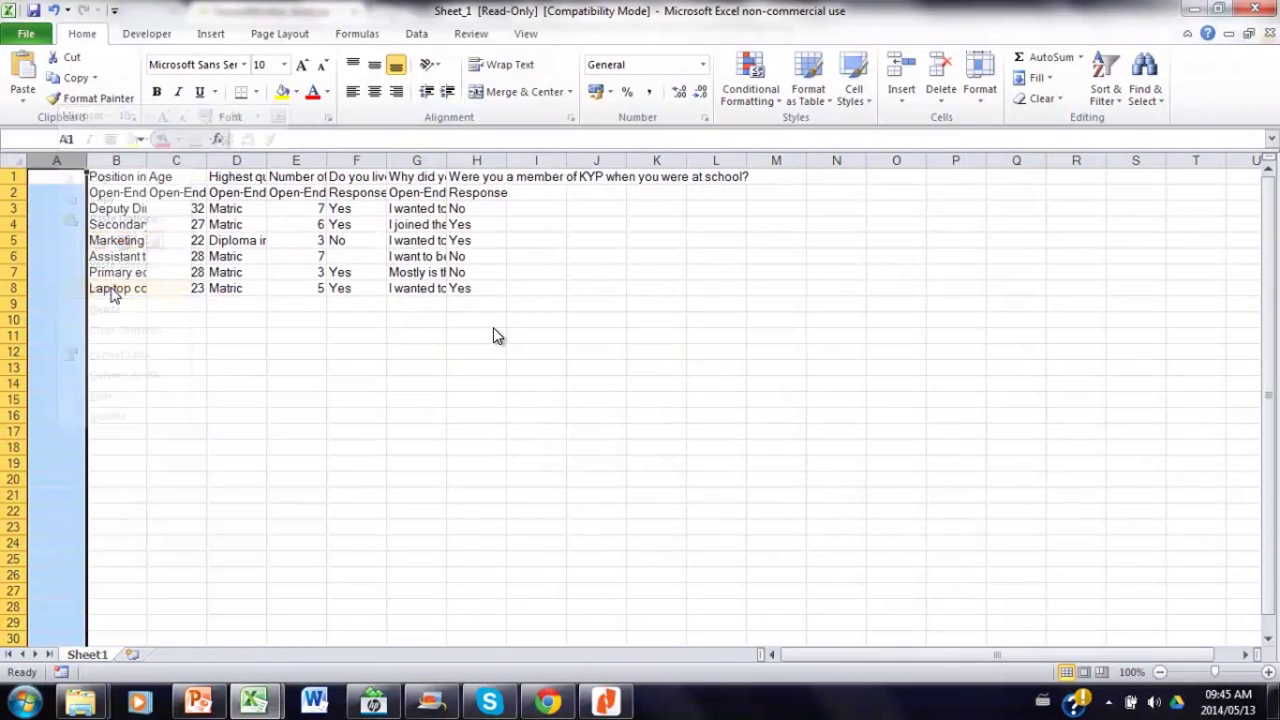
- Enter the heading 'Participant number' in cell A1
left_click(61, 182)
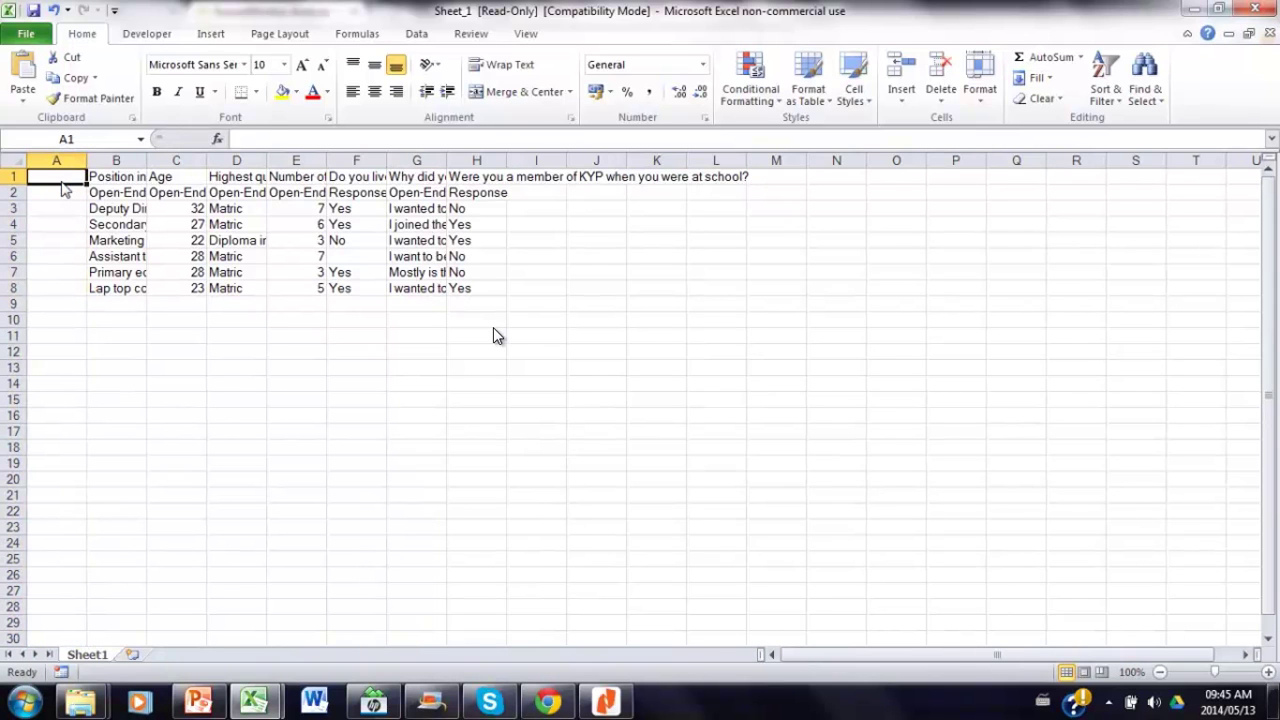
type("PA")
key("BackSpace")
type("articipatn")
key("BackSpace")
key("BackSpace")
type("nt number")
key("Return")
- Number the participants 1 to 6 in A3:A8 and autofit column B to the position titles
left_click(64, 212)
type("1")
key("Return")
type("2")
key("Return")
type("3")
key("Return")
type("4")
key("Return")
type("5")
key("Return")
type("6")
key("Return")
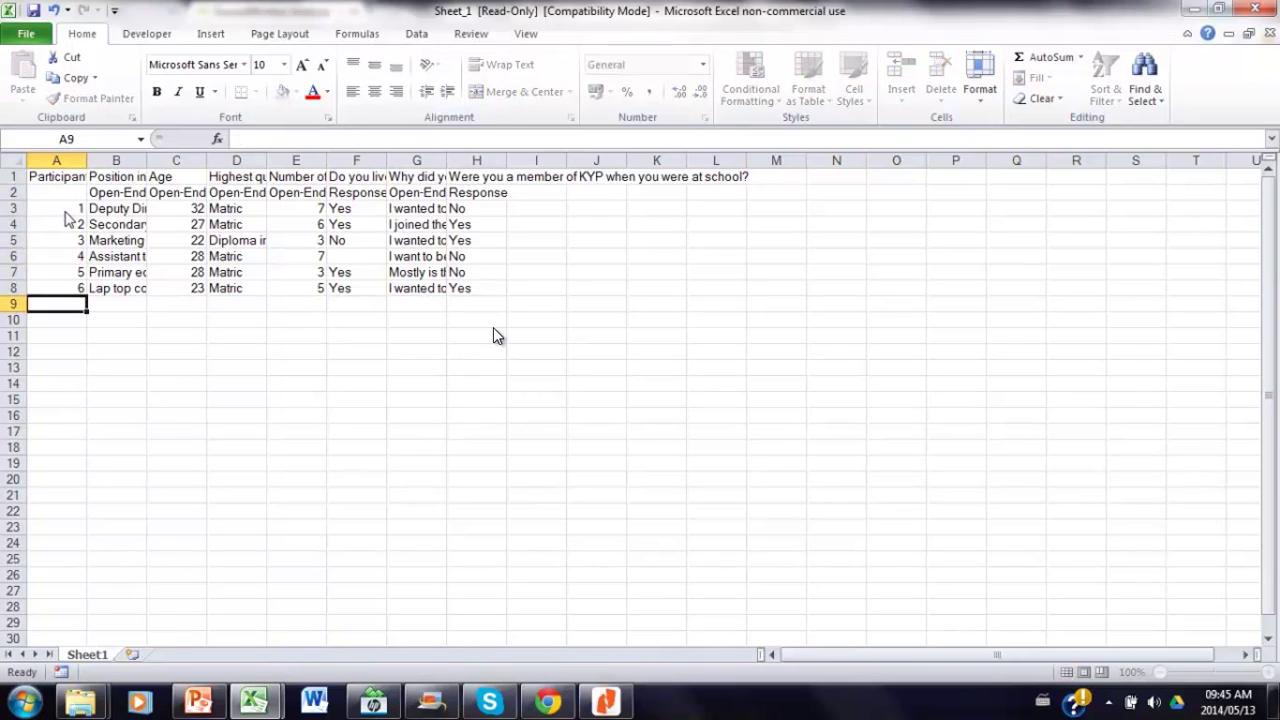
double_click(148, 161)
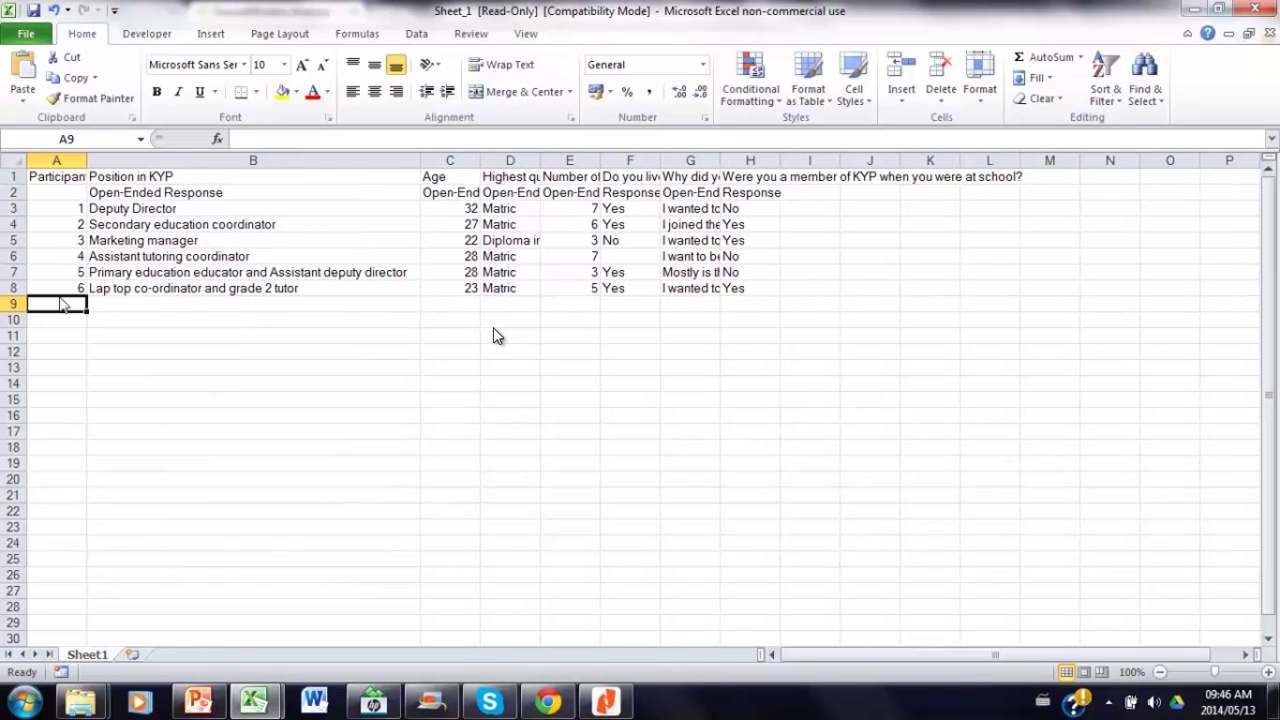
left_click(157, 212)
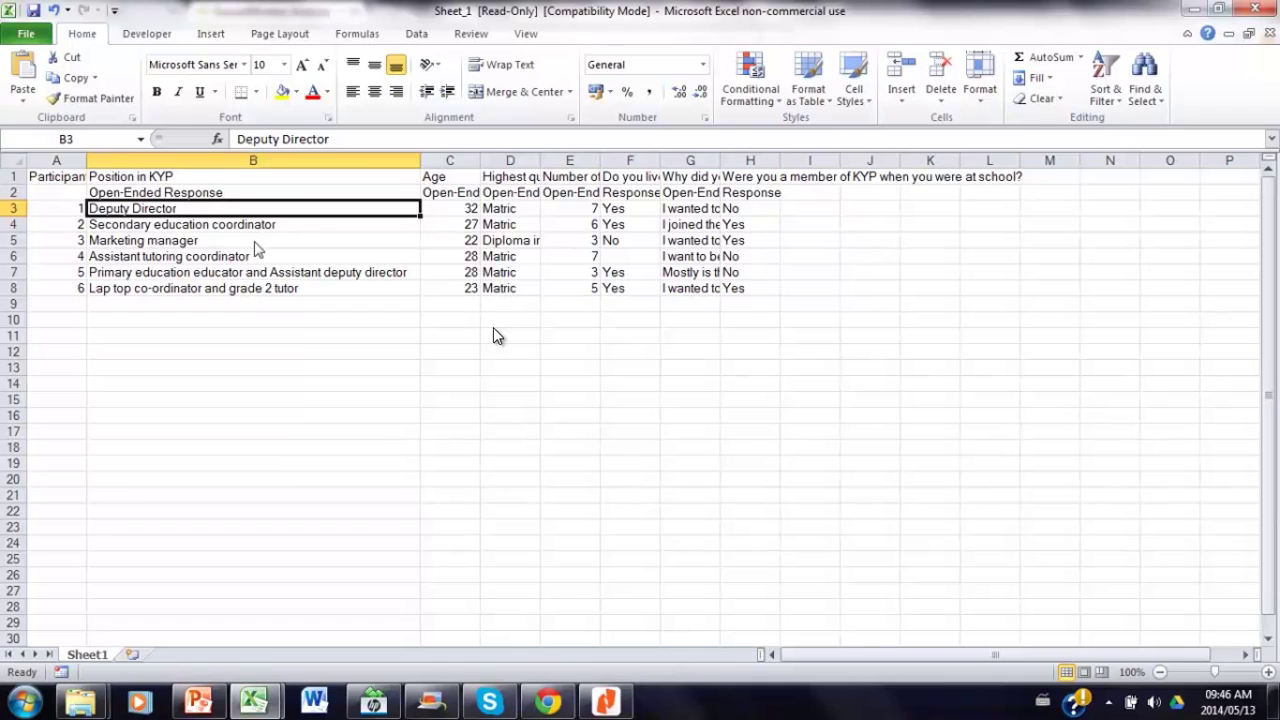
key("Down")
key("Down")
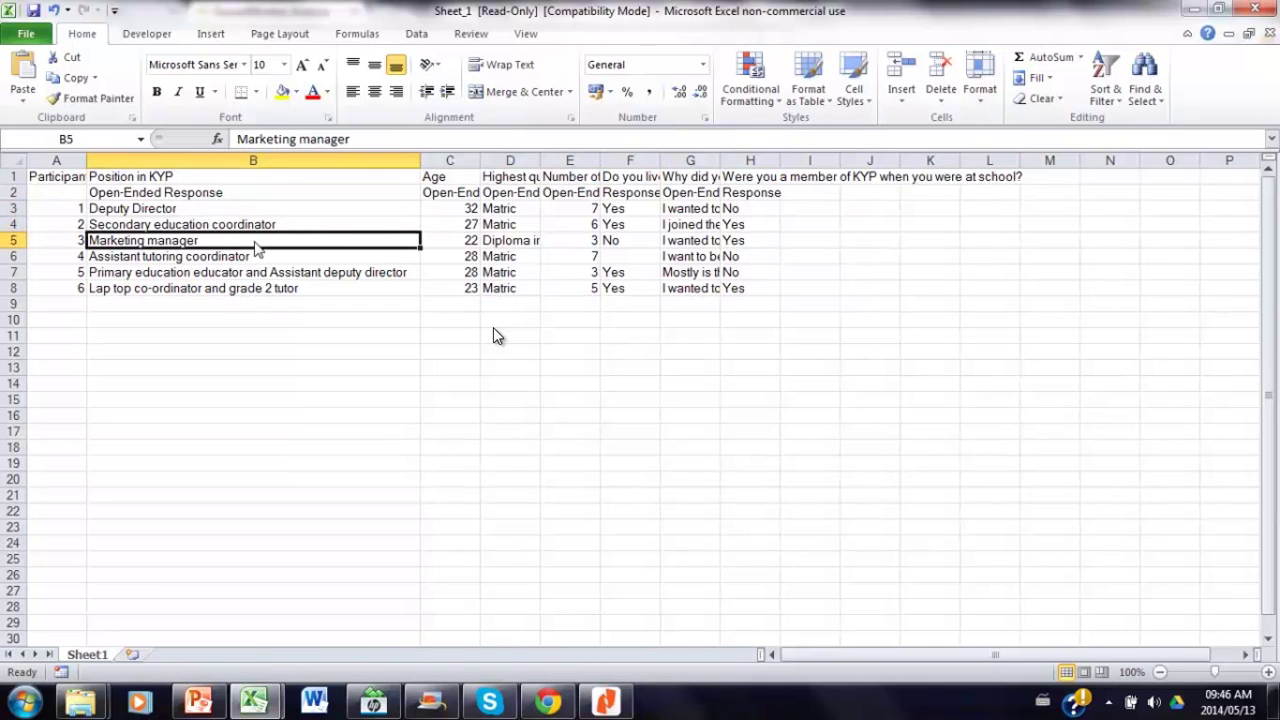
key("Down")
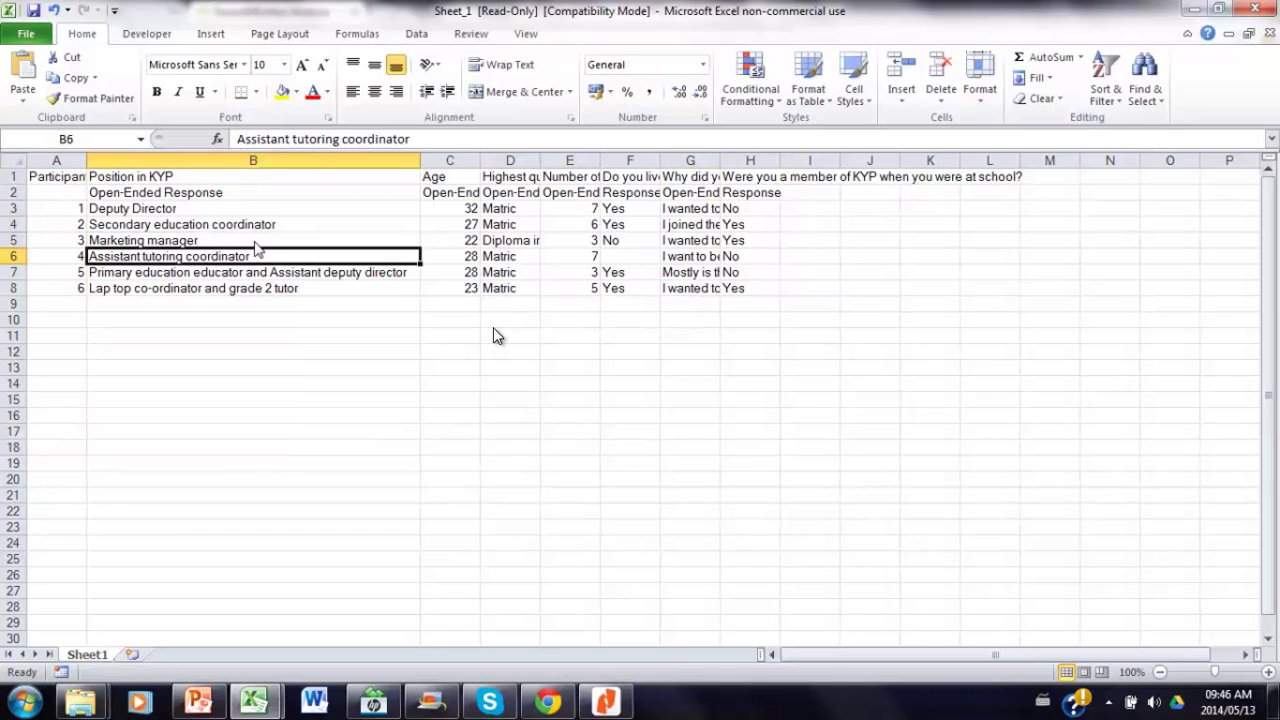
key("Down")
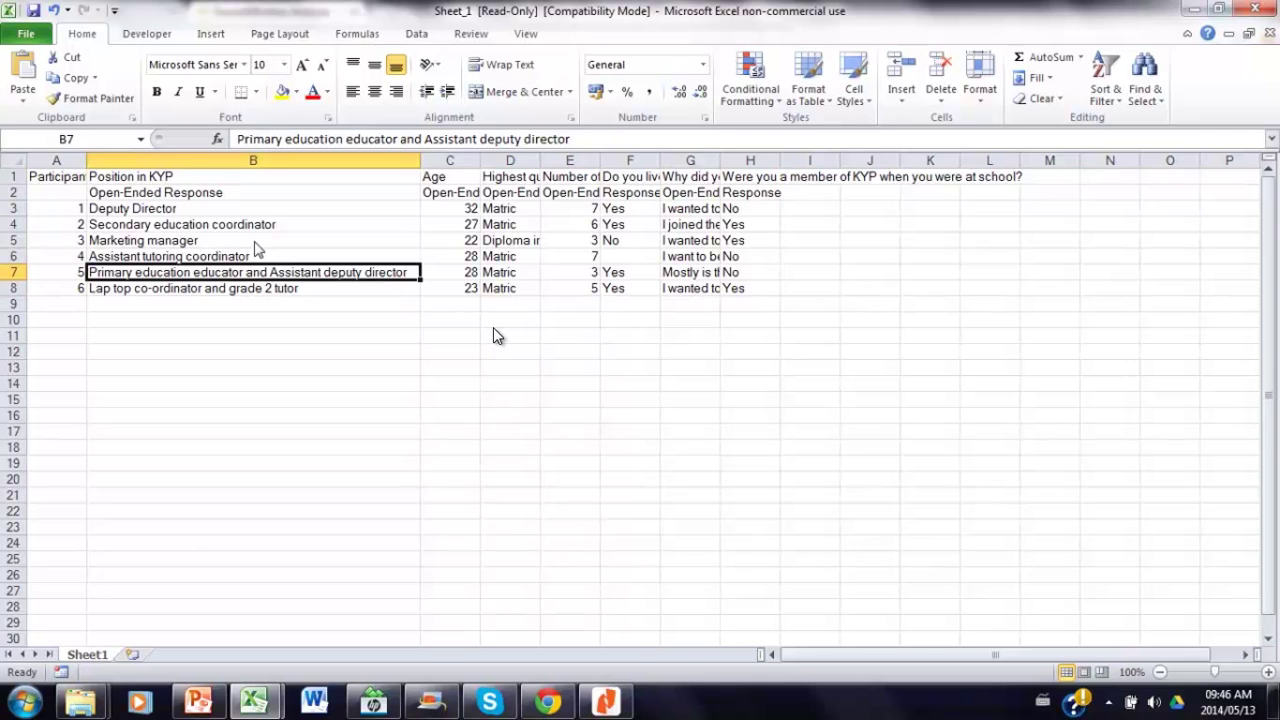
key("Down")
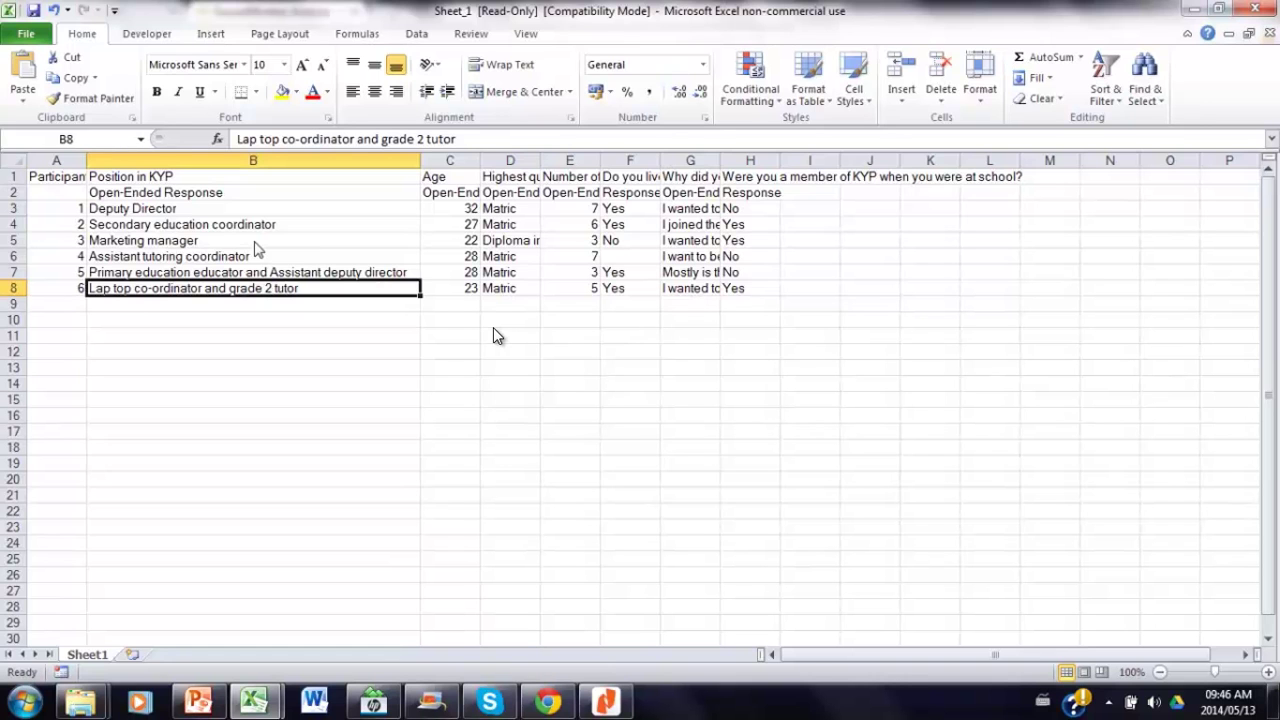
key("Up")
key("Up")
key("Up")
key("Up")
key("Up")
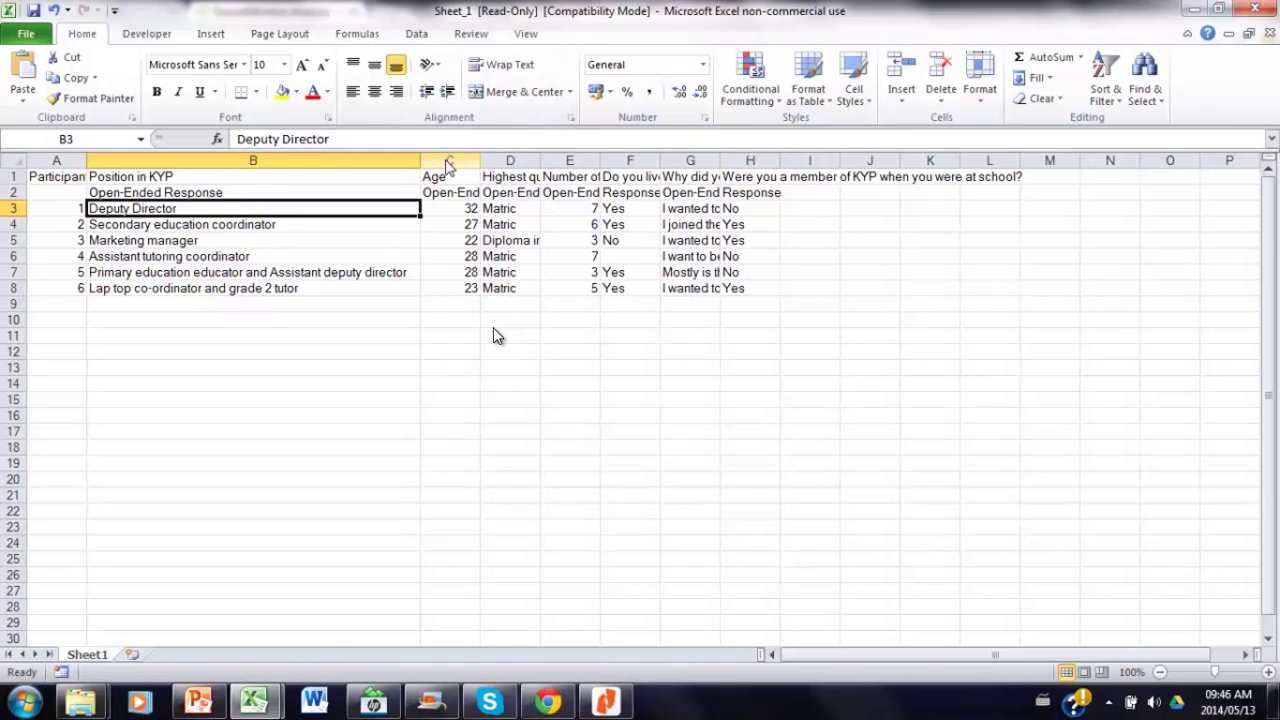
- Widen column D to show full qualifications like Diploma in Marketing Management, then widen column E
left_click(516, 162)
left_click_drag(540, 165, 691, 165)
left_click_drag(455, 212, 455, 290)
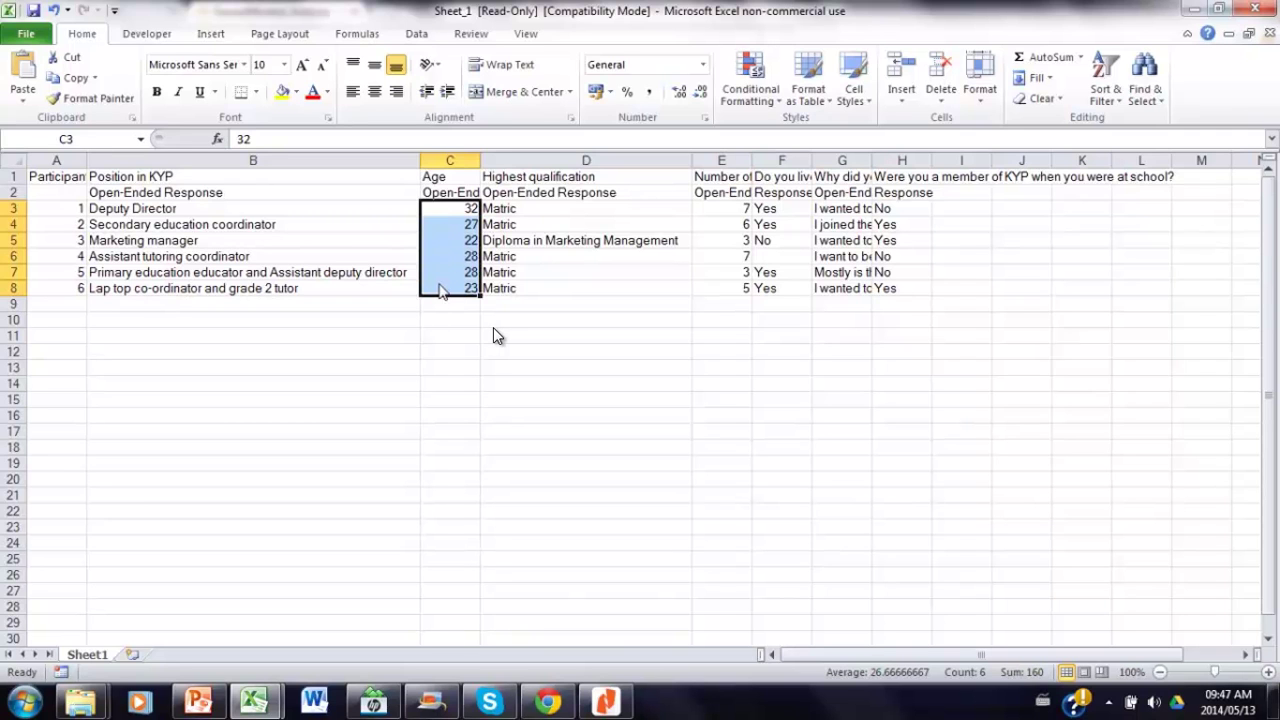
left_click_drag(525, 209, 528, 292)
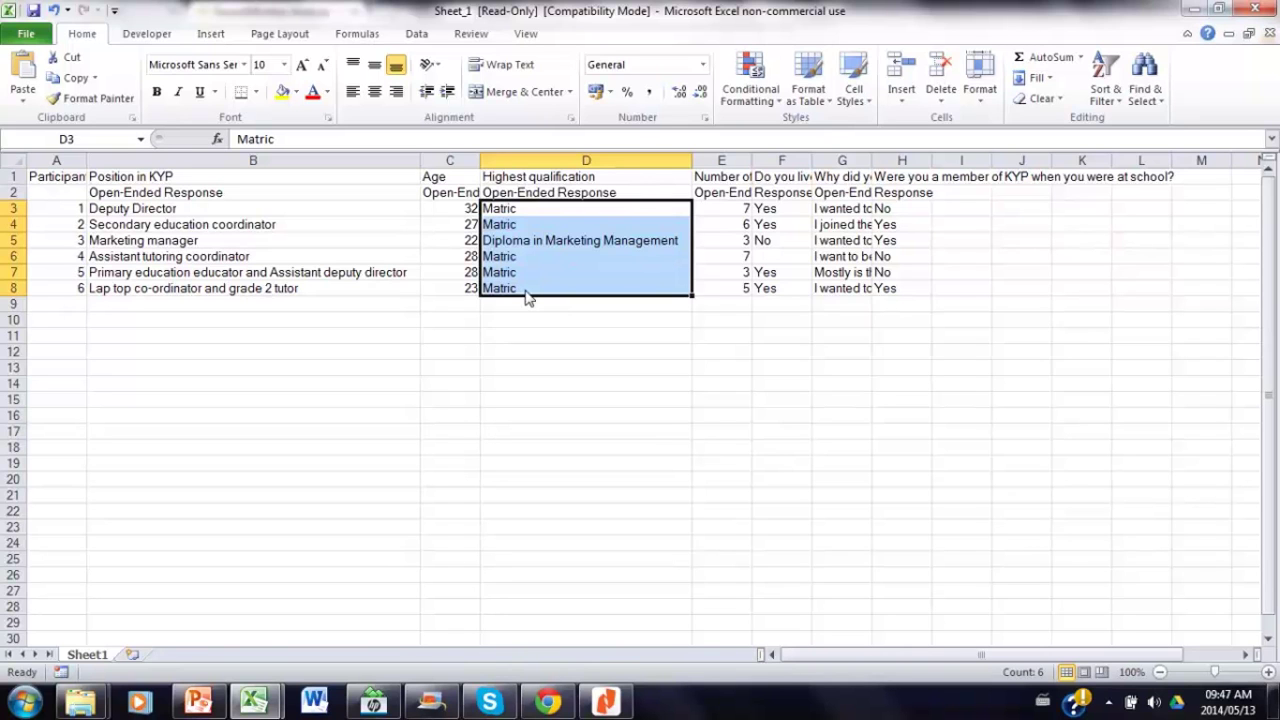
left_click(527, 228)
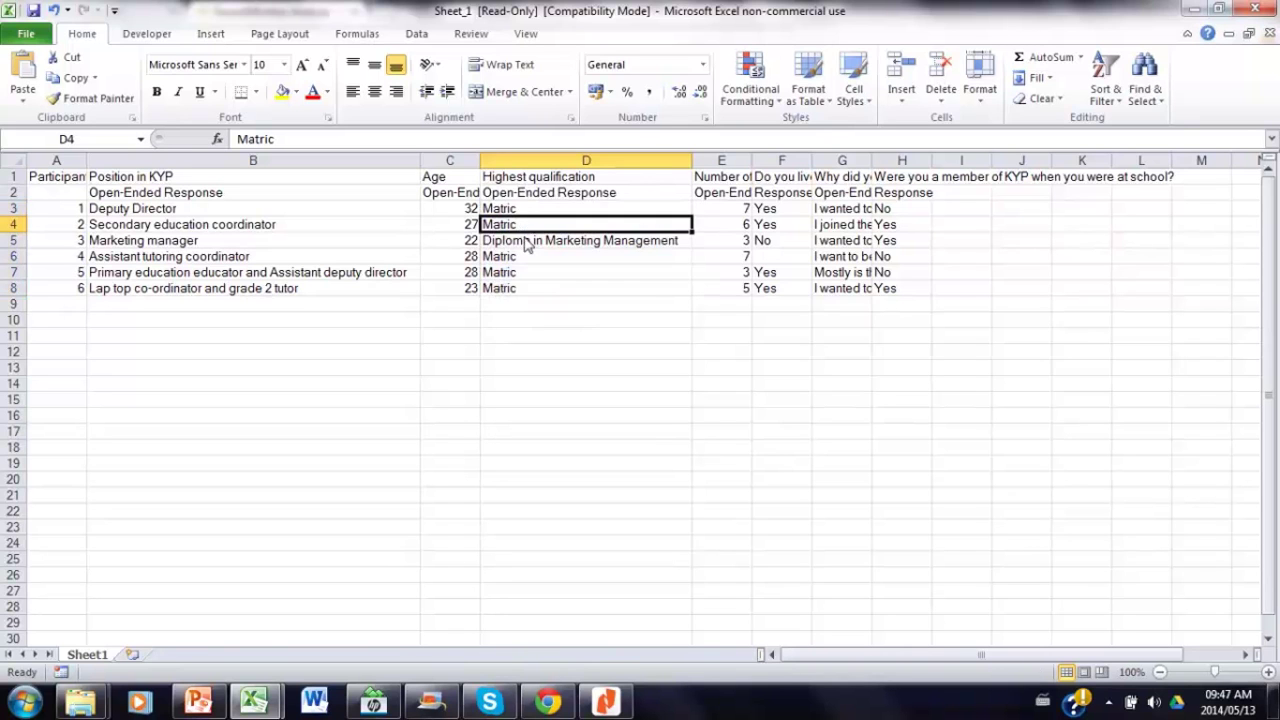
left_click(527, 252)
left_click(532, 228)
left_click(531, 245)
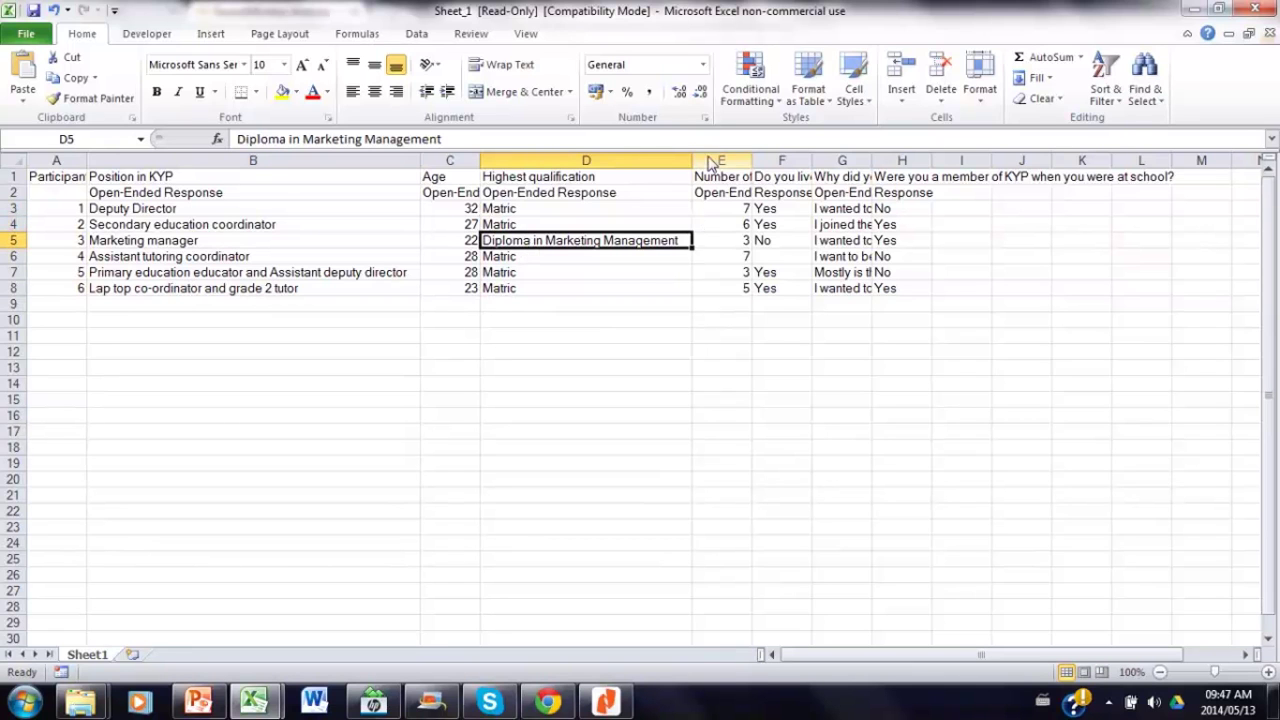
left_click_drag(753, 165, 868, 170)
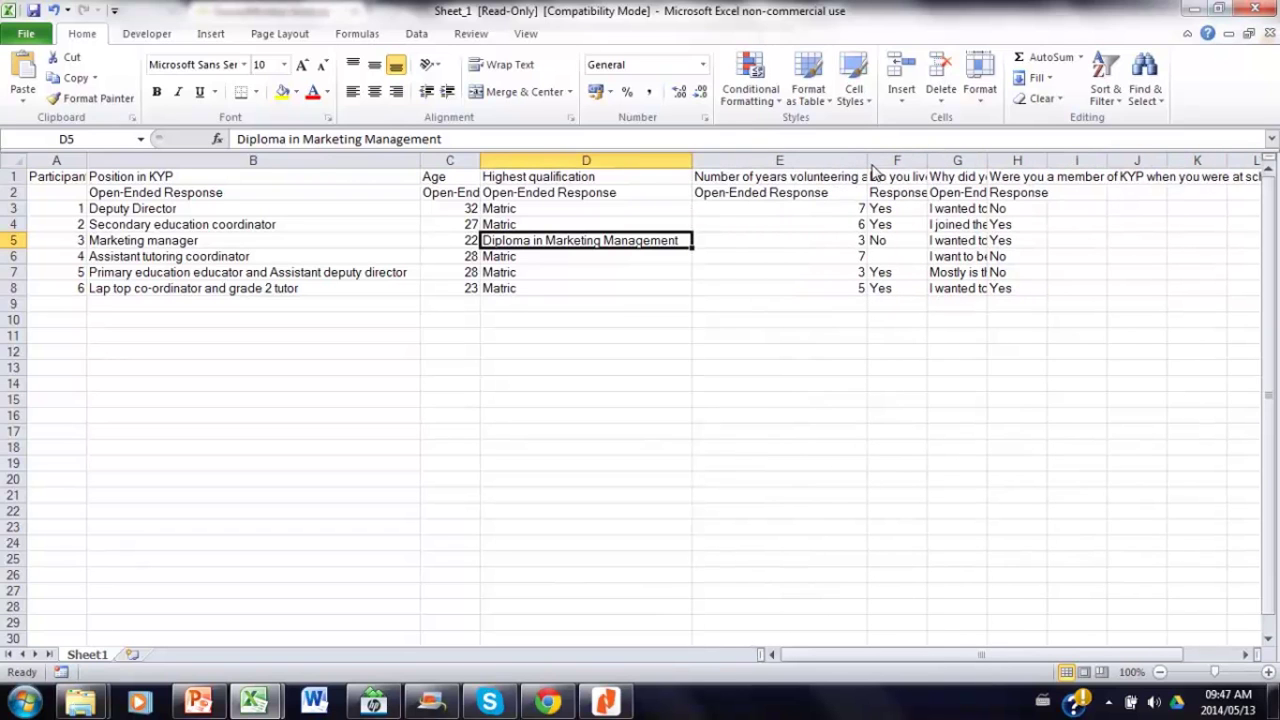
- Widen columns E and F, then check the Kliptown Yes/No answers including participant 4's blank cell
left_click(766, 182)
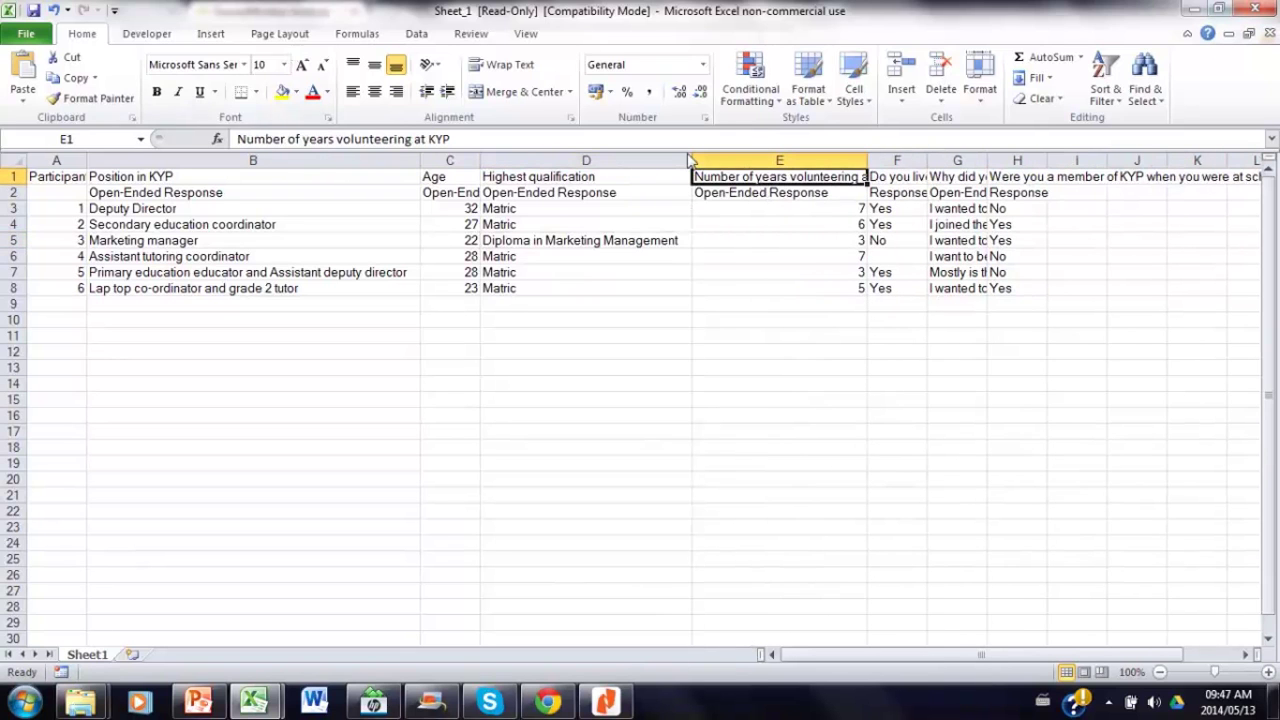
double_click(814, 209)
left_click_drag(790, 287, 768, 210)
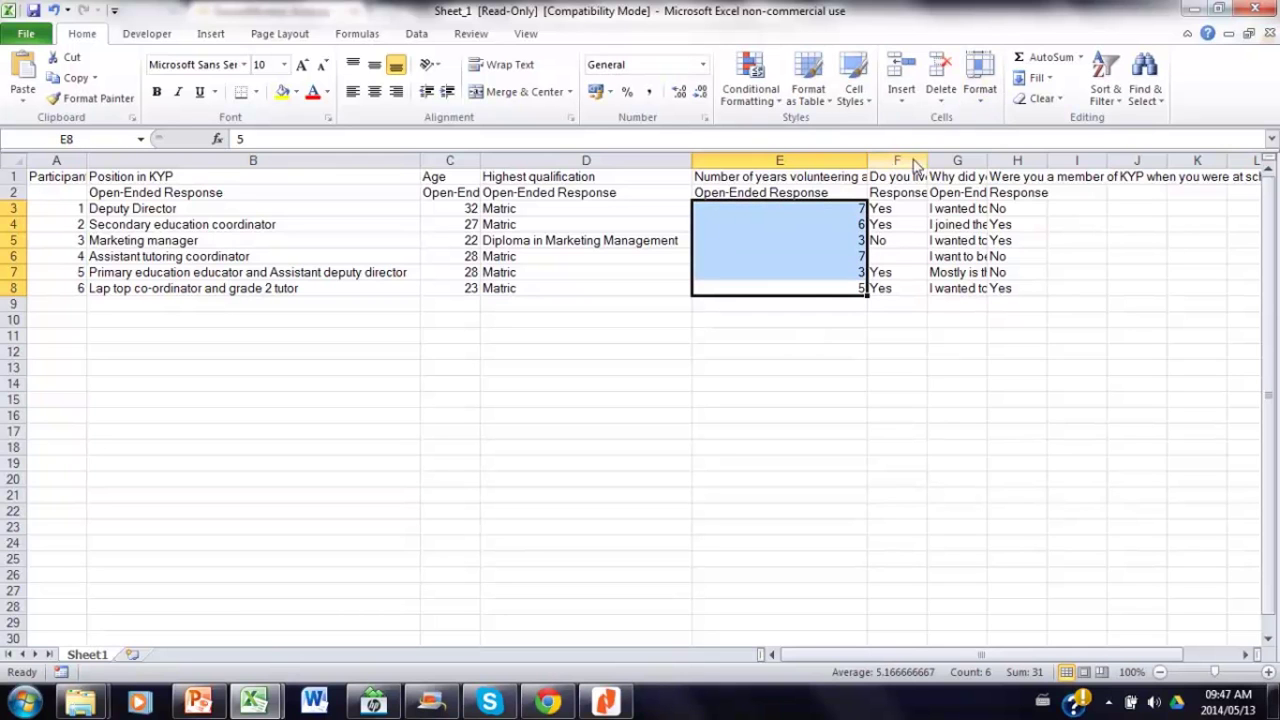
left_click_drag(928, 162, 987, 162)
left_click(884, 212)
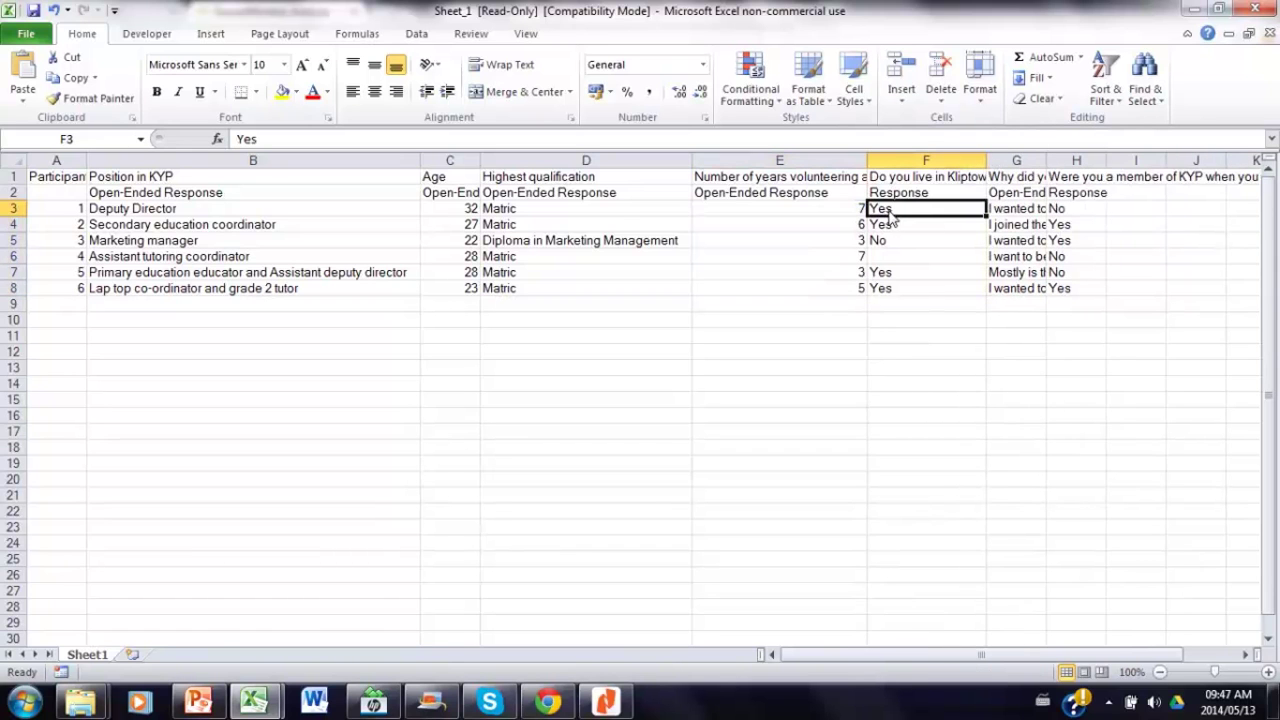
left_click(887, 228)
left_click(887, 243)
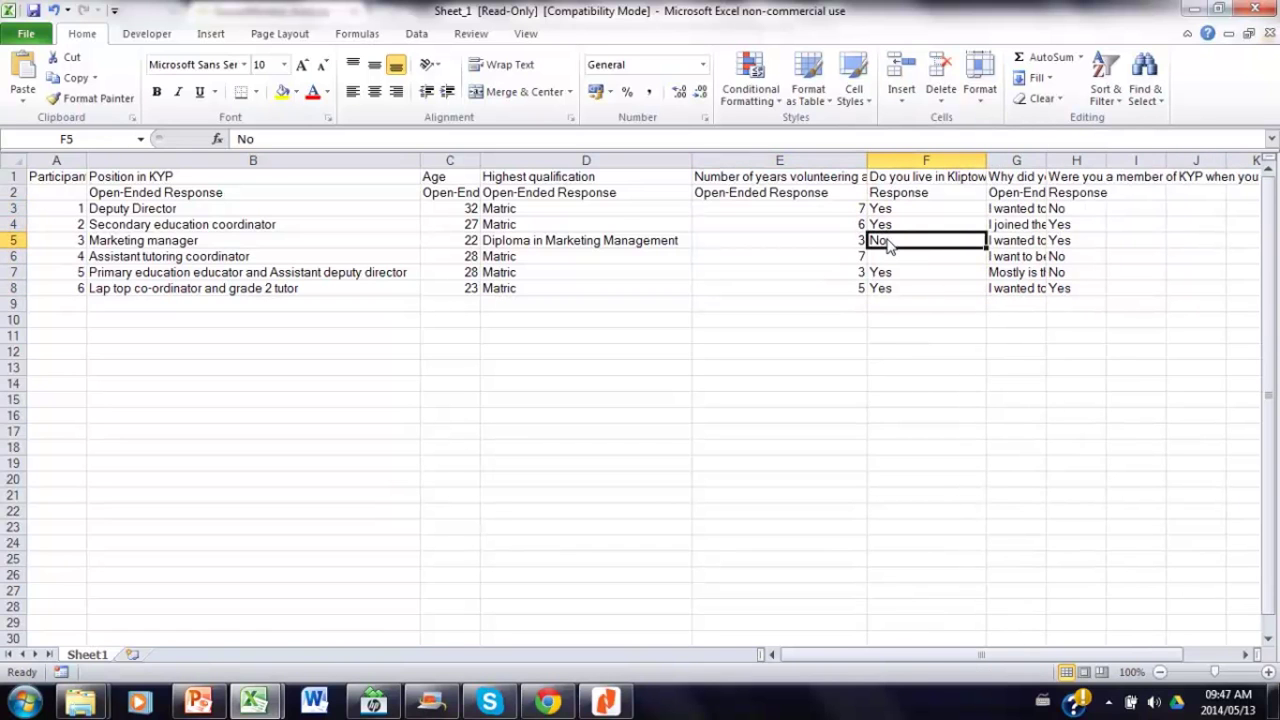
double_click(890, 258)
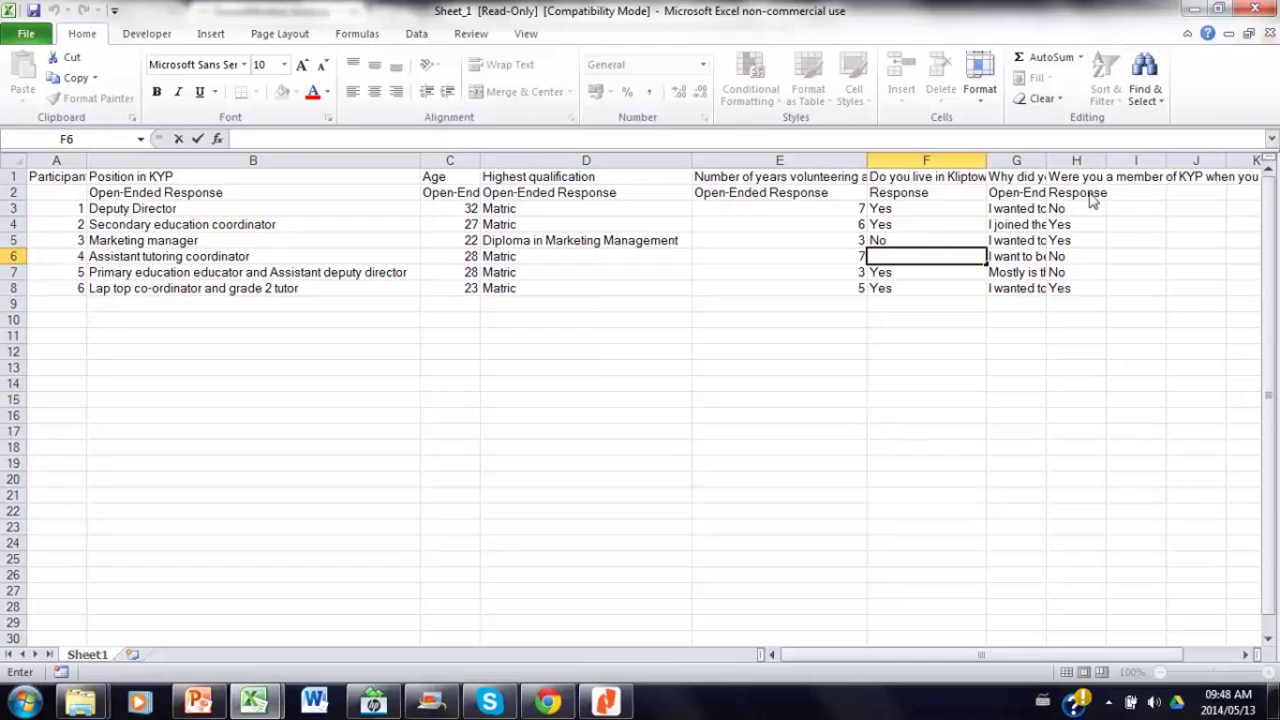
left_click(1014, 162)
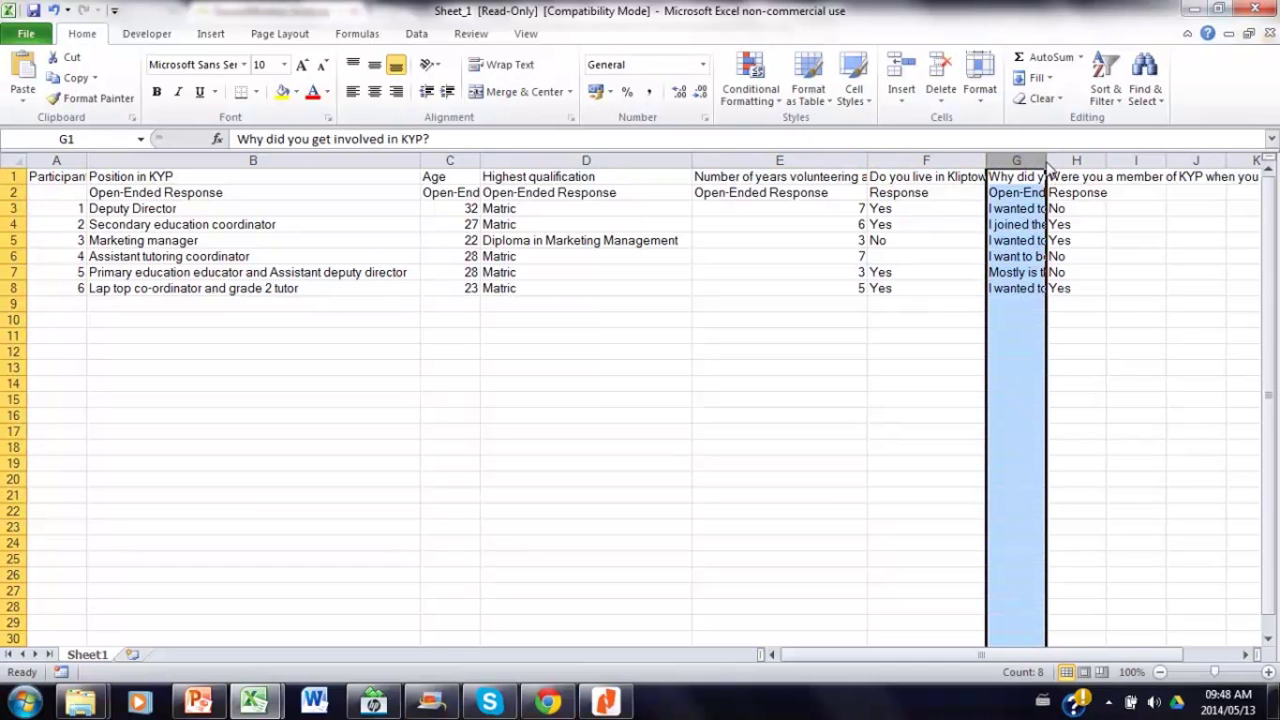
left_click_drag(1047, 161, 1161, 161)
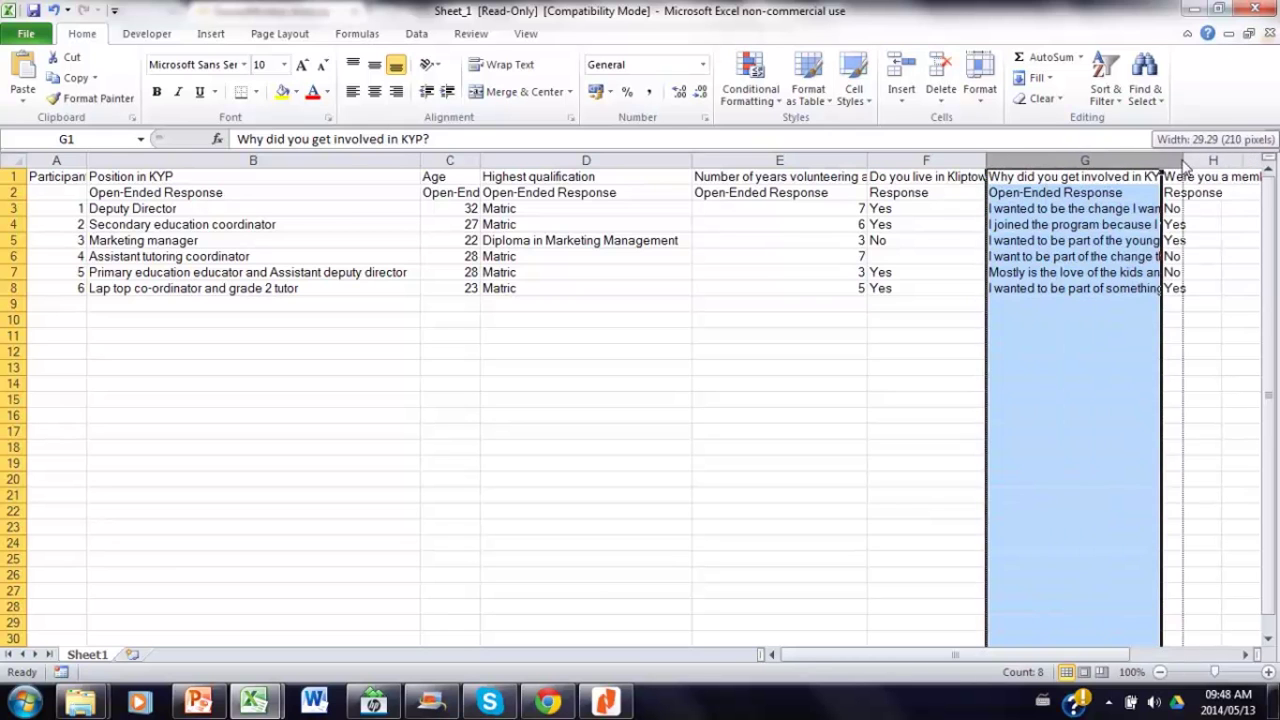
left_click_drag(1161, 162, 1188, 162)
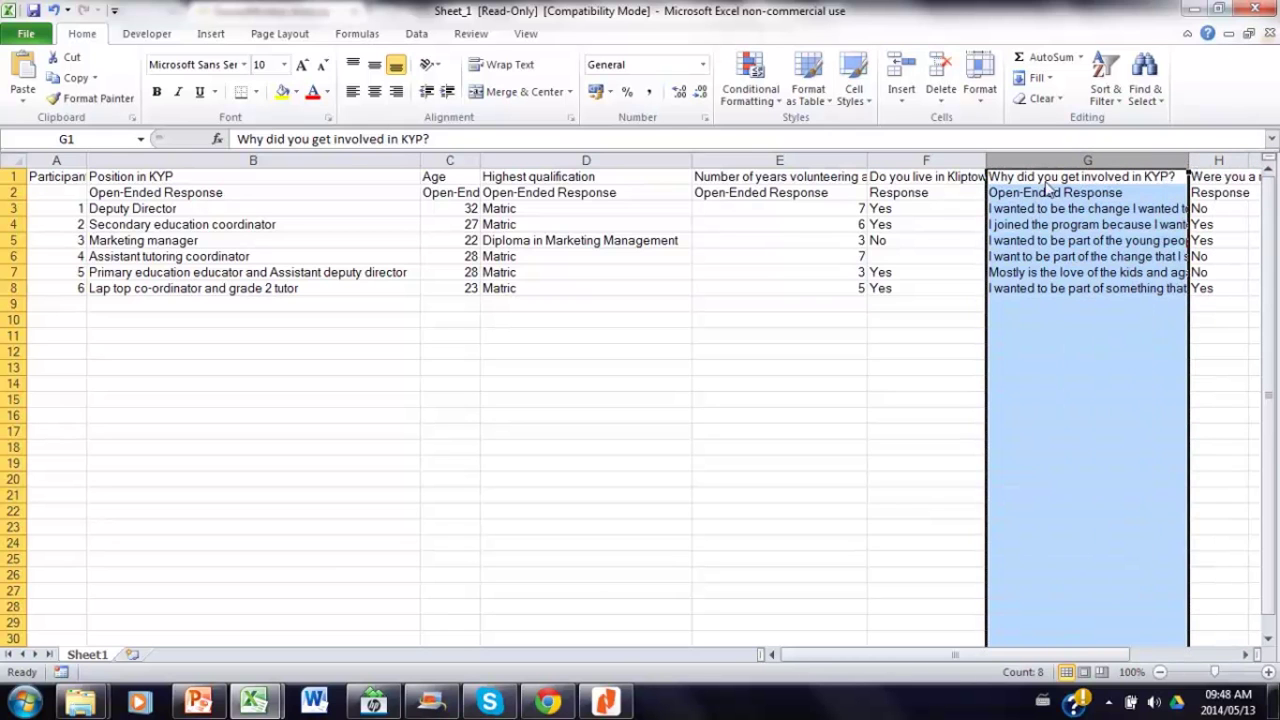
left_click(1028, 212)
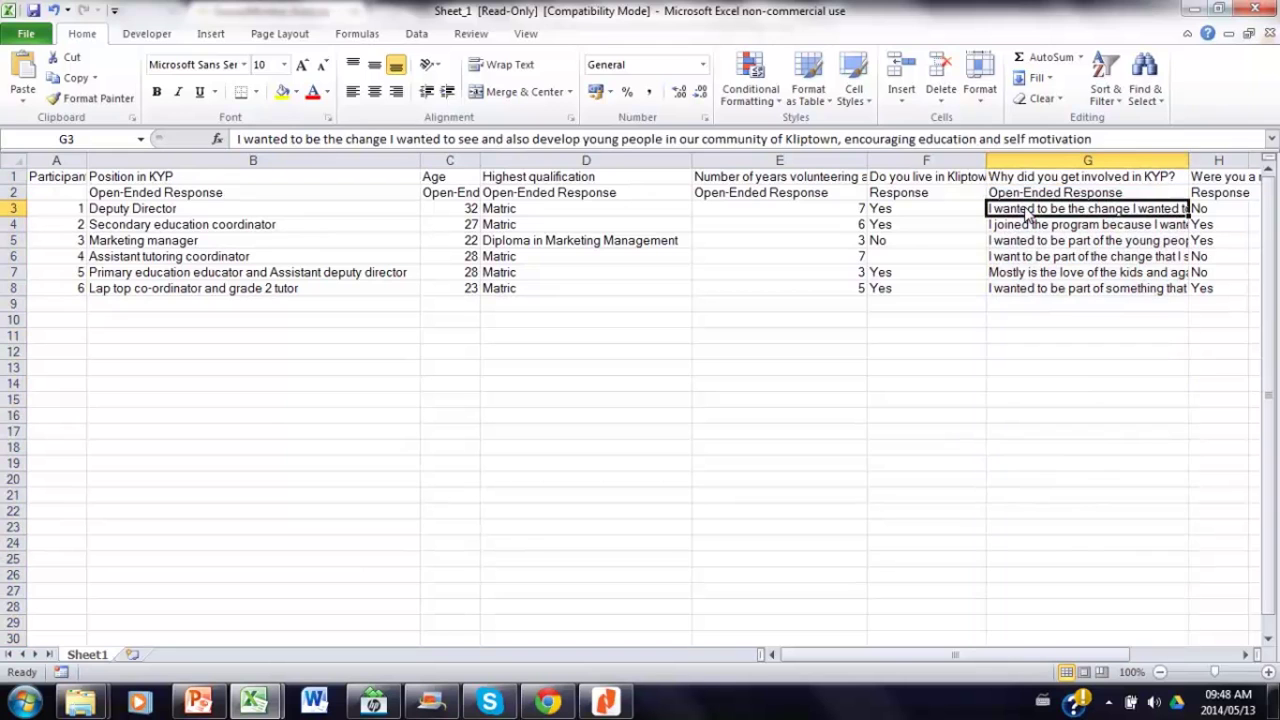
key("Down")
key("Down")
key("Down")
key("Down")
key("Down")
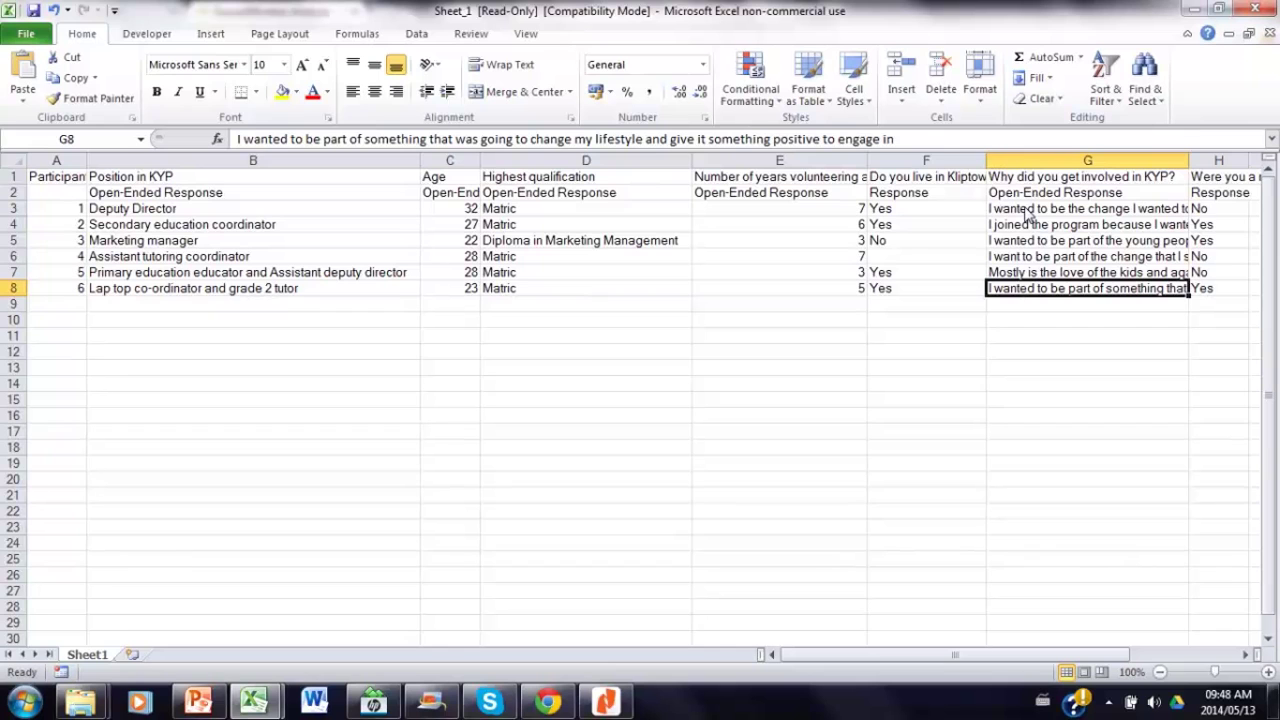
key("Up")
key("Up")
key("Up")
key("Up")
key("Up")
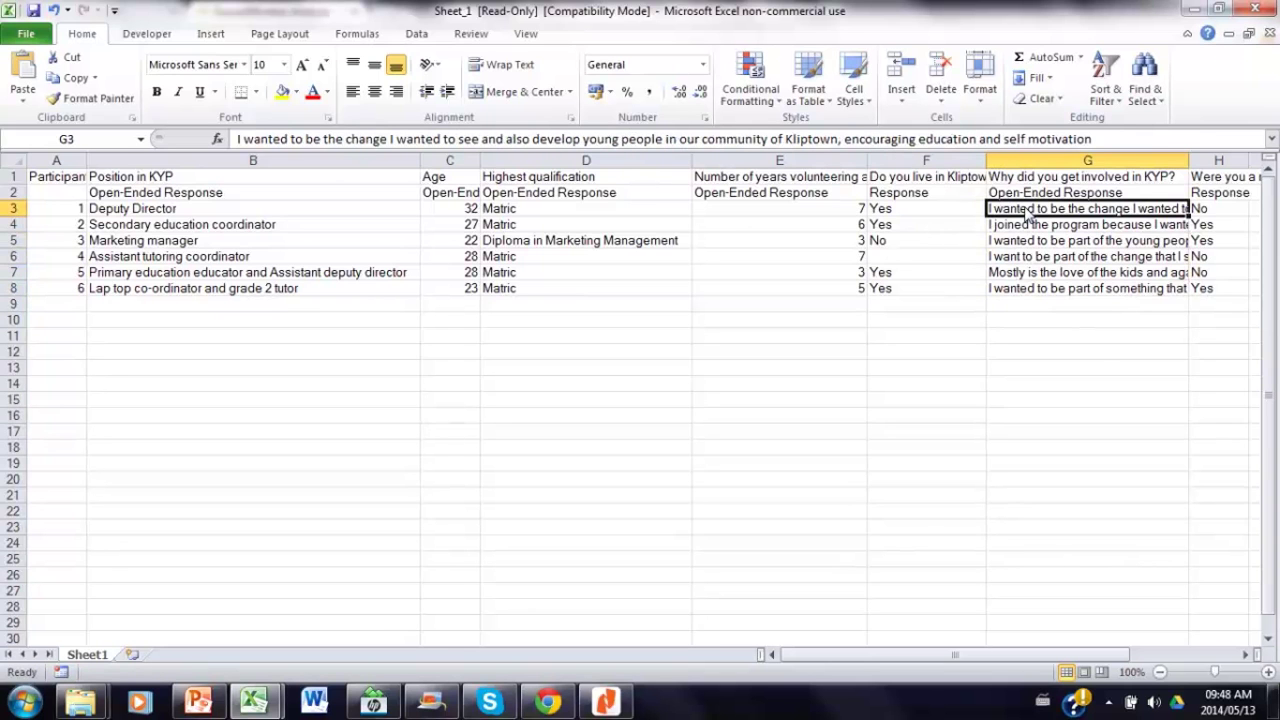
key("Right")
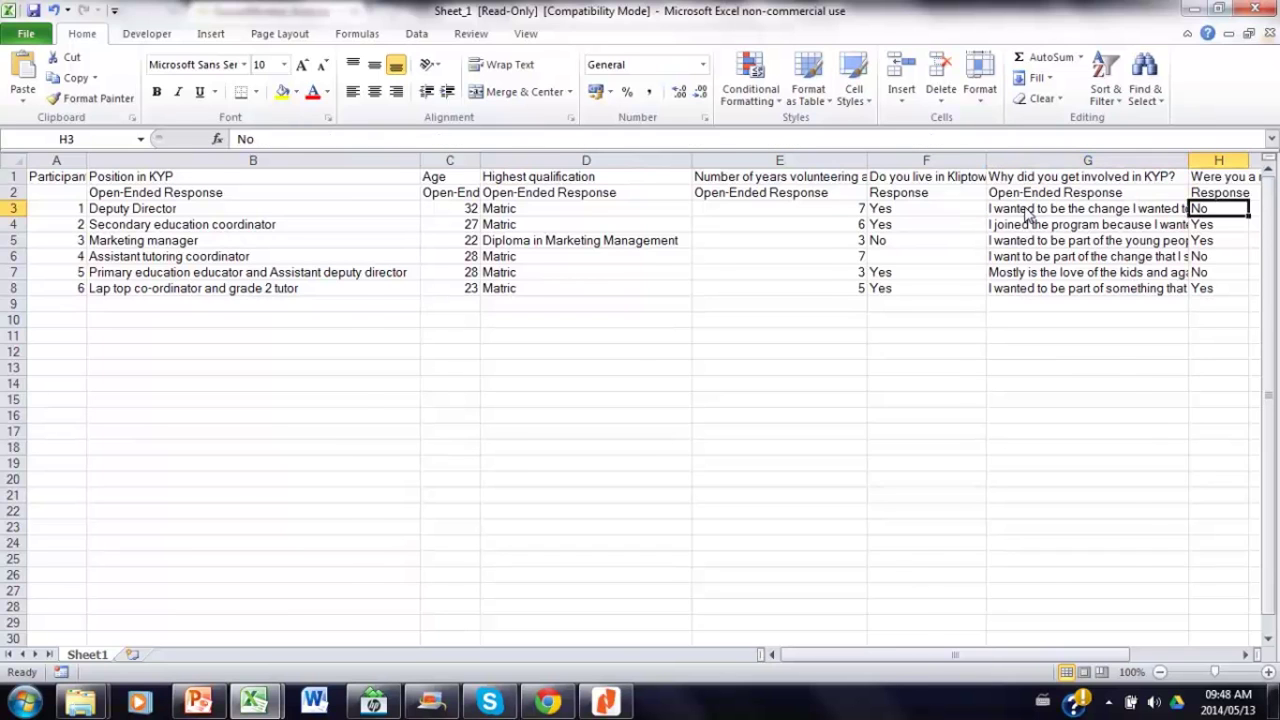
key("Right")
key("Left")
key("Up")
key("Up")
key("Right")
key("Left")
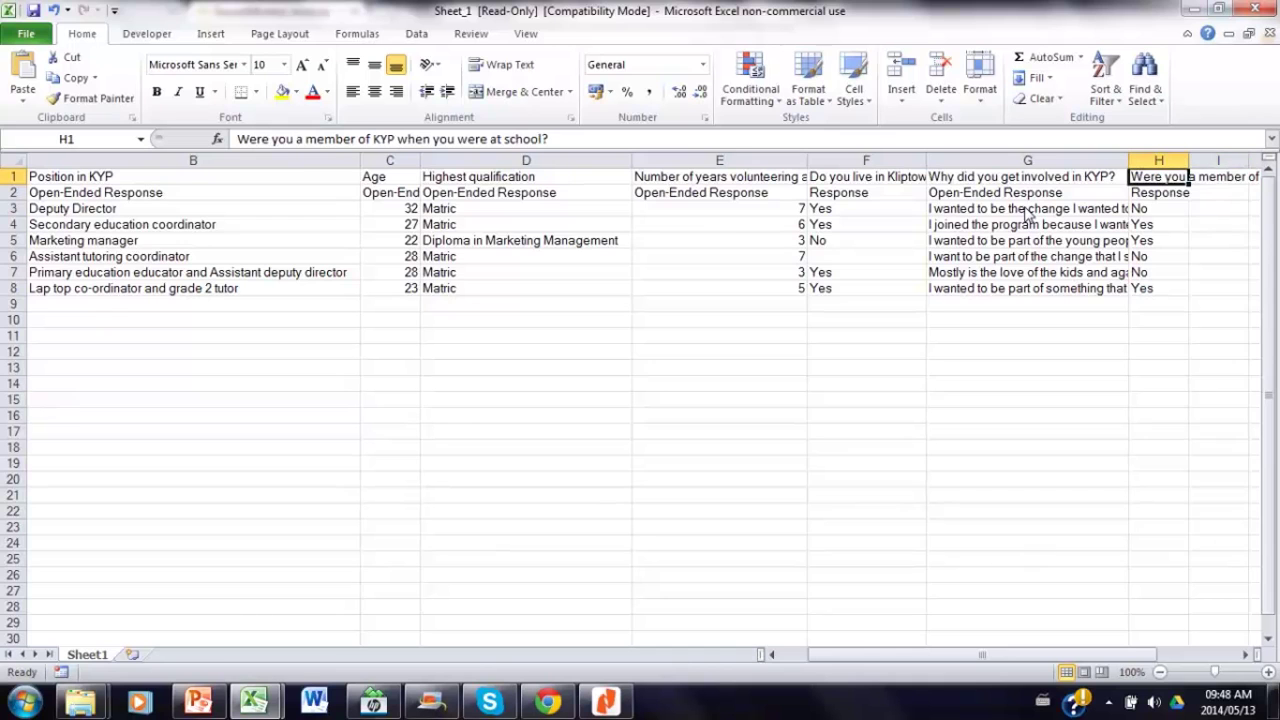
key("Down")
key("Down")
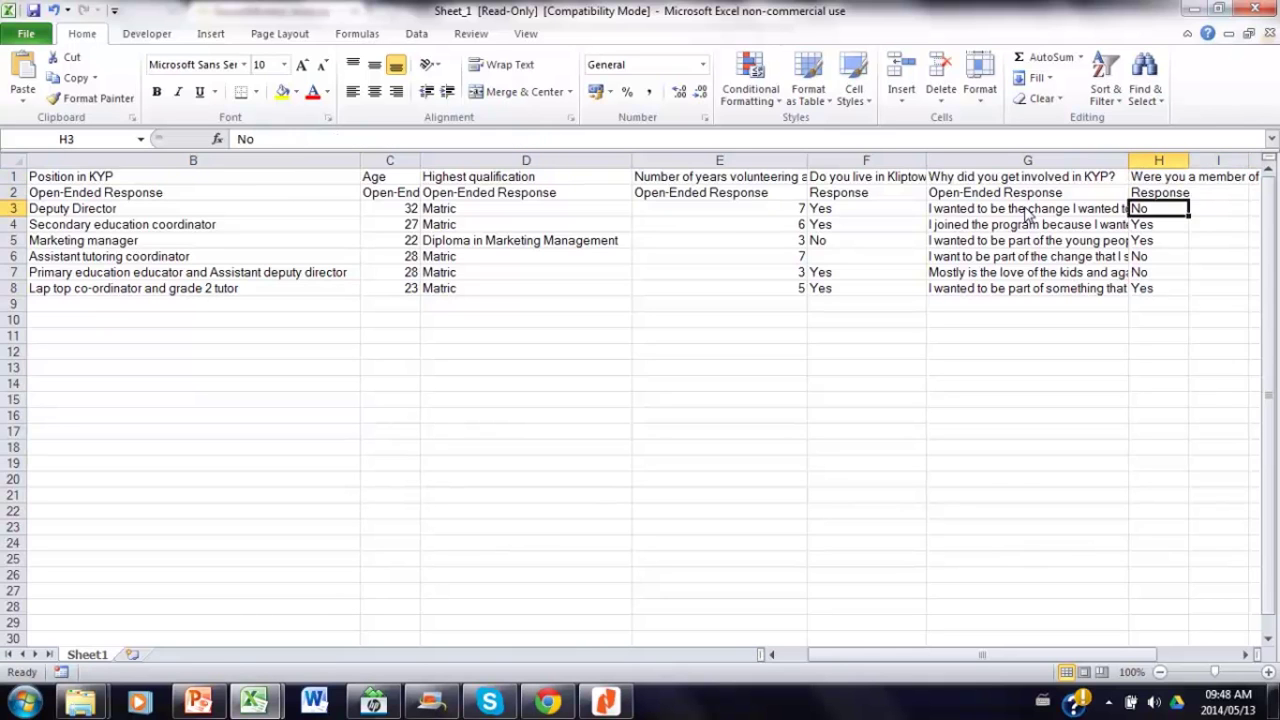
key("Down")
key("Down")
key("Down")
key("Down")
key("Down")
key("Down")
key("Up")
key("Up")
key("Up")
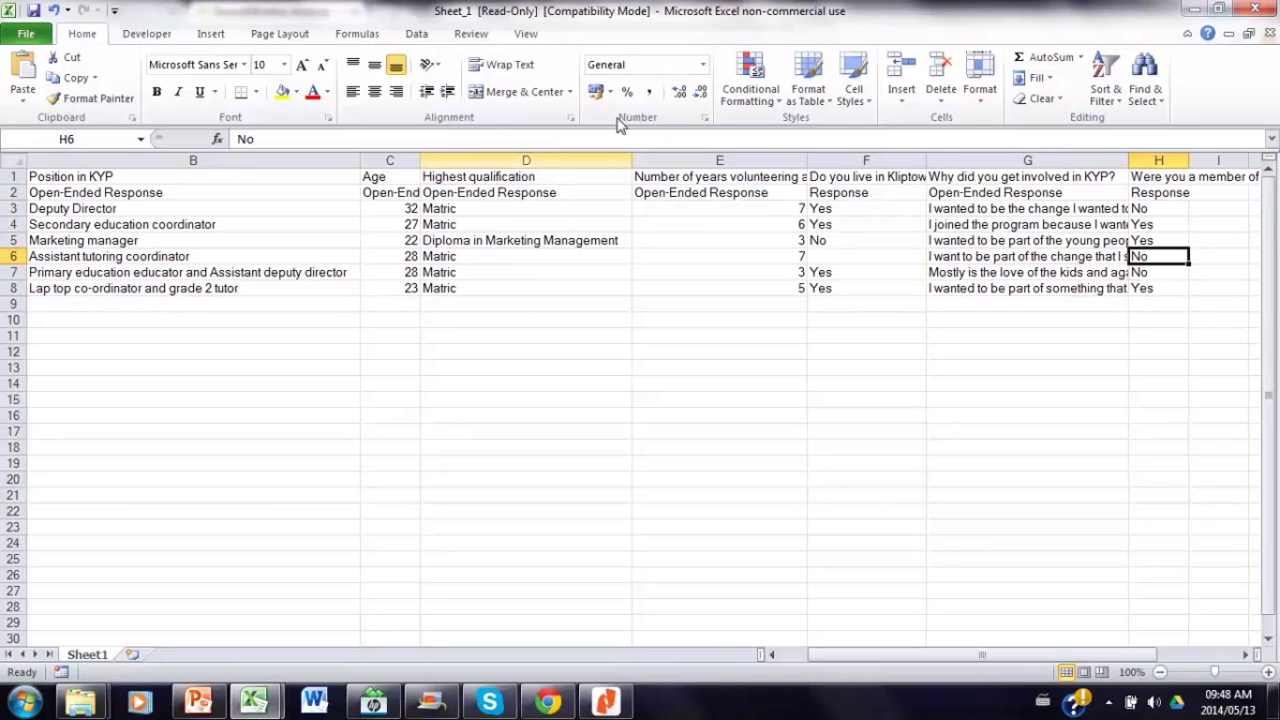
- Insert a blank column C before Age and widen it for labels
left_click(372, 163)
right_click(373, 172)
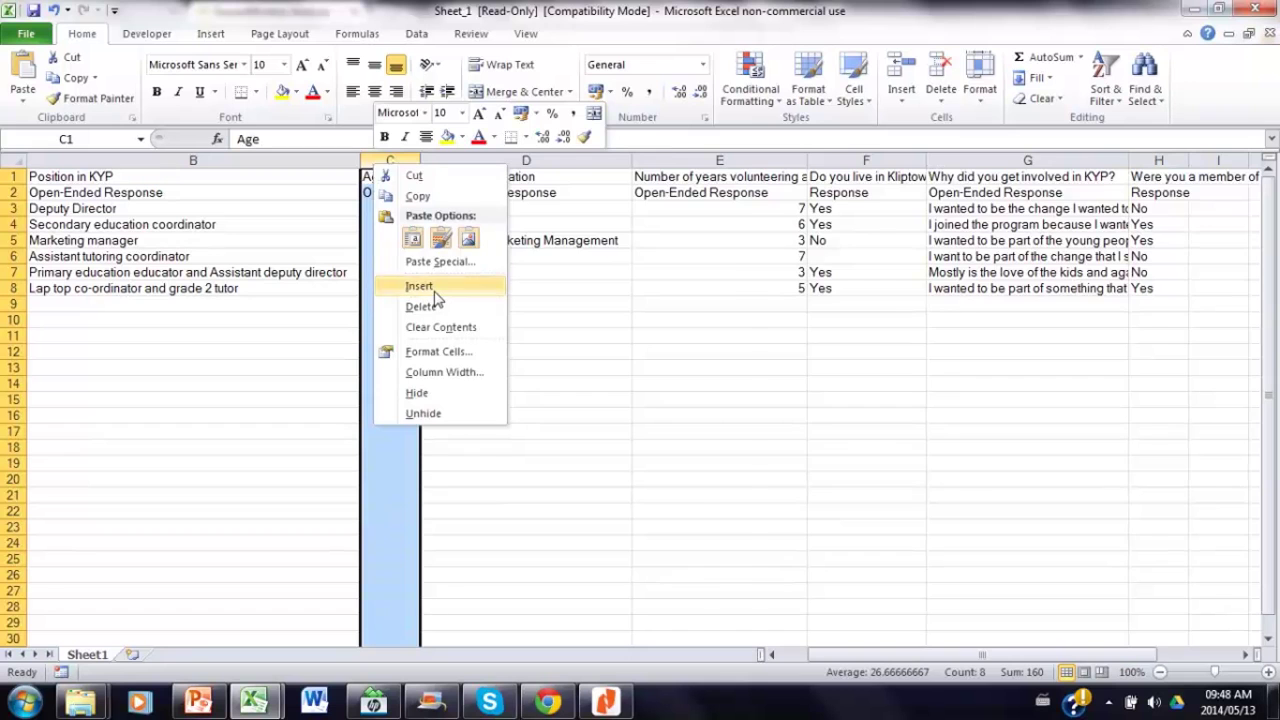
left_click(434, 292)
left_click_drag(694, 160, 490, 185)
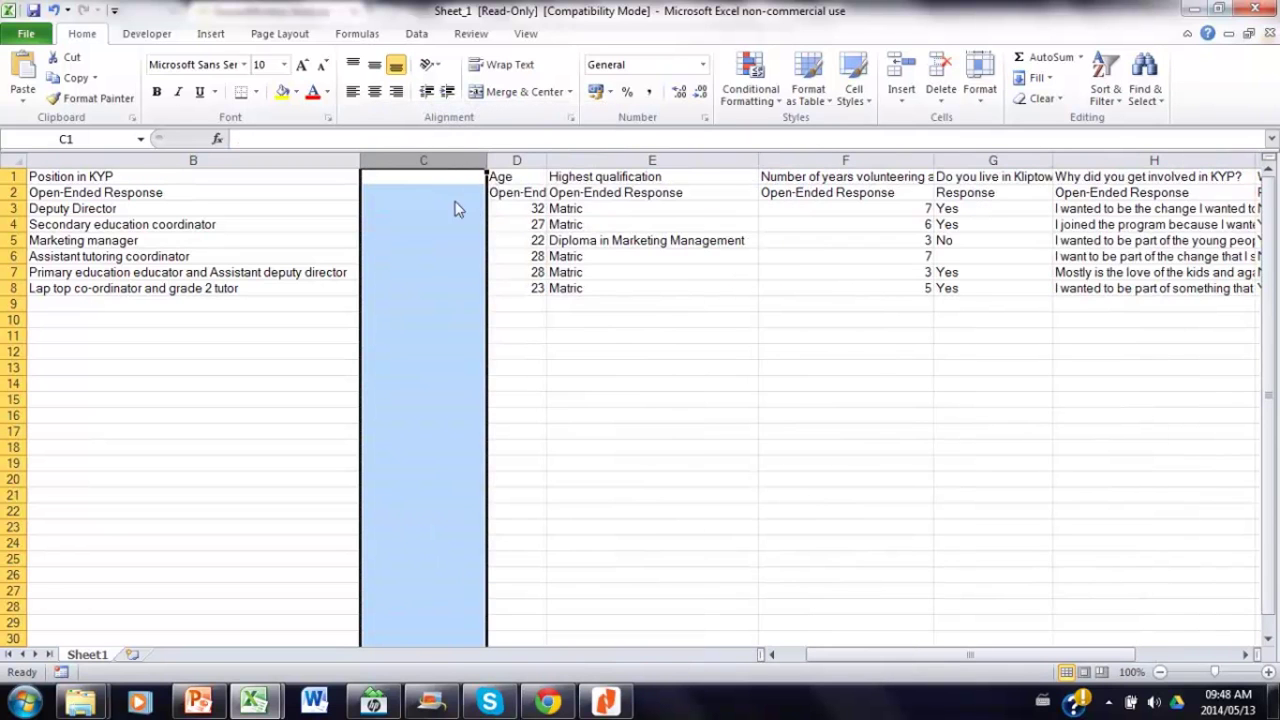
- Enter the labels Average, Minimum and Maximum in C9:C11
left_click(451, 305)
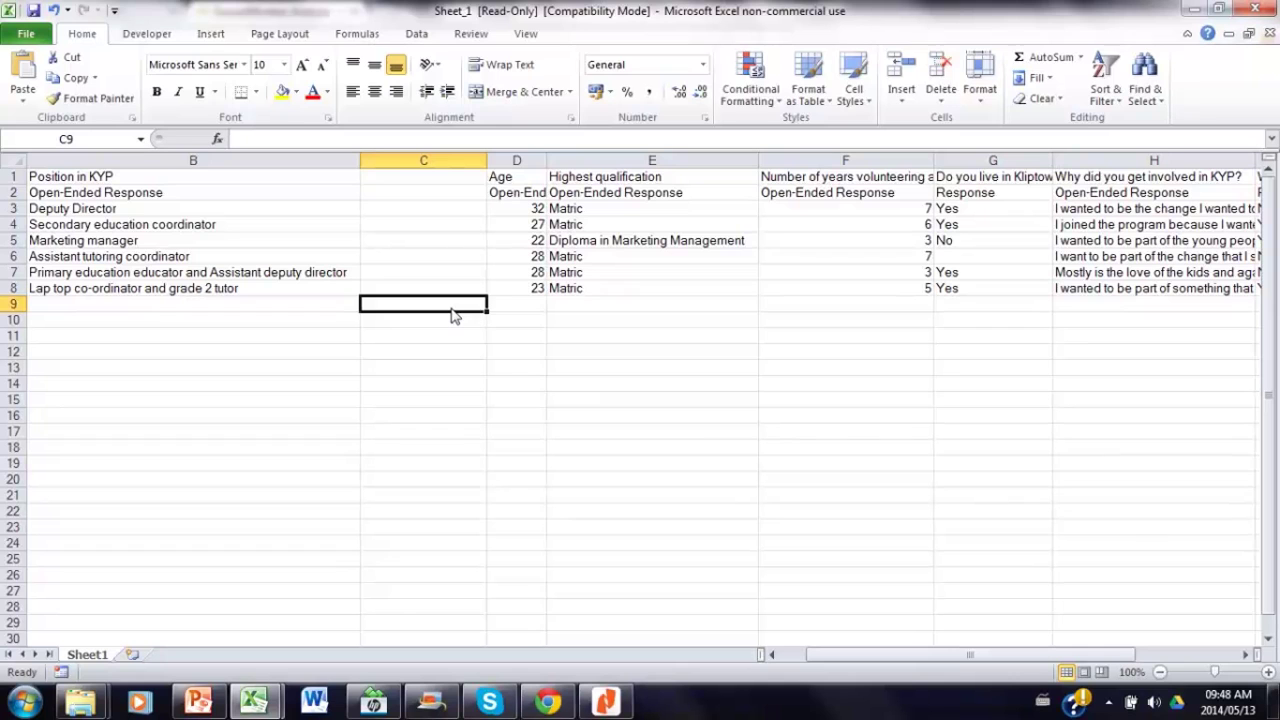
type("Average")
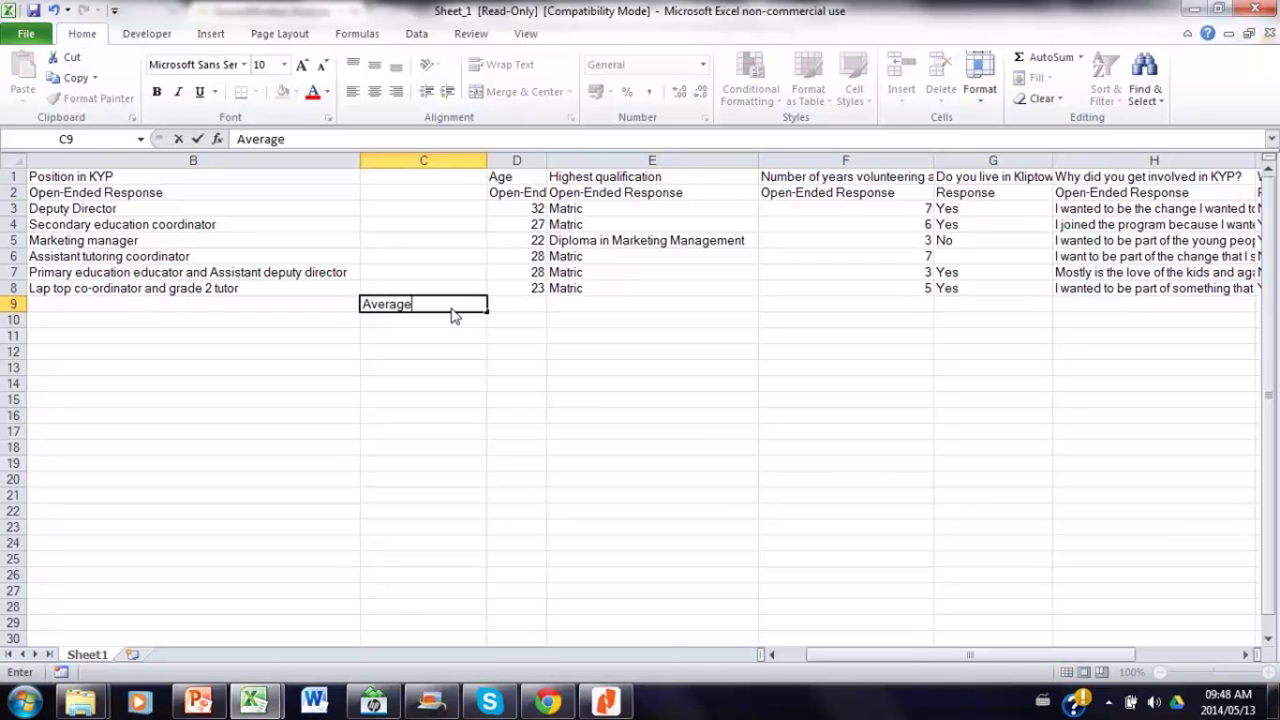
key("Return")
type("Minu")
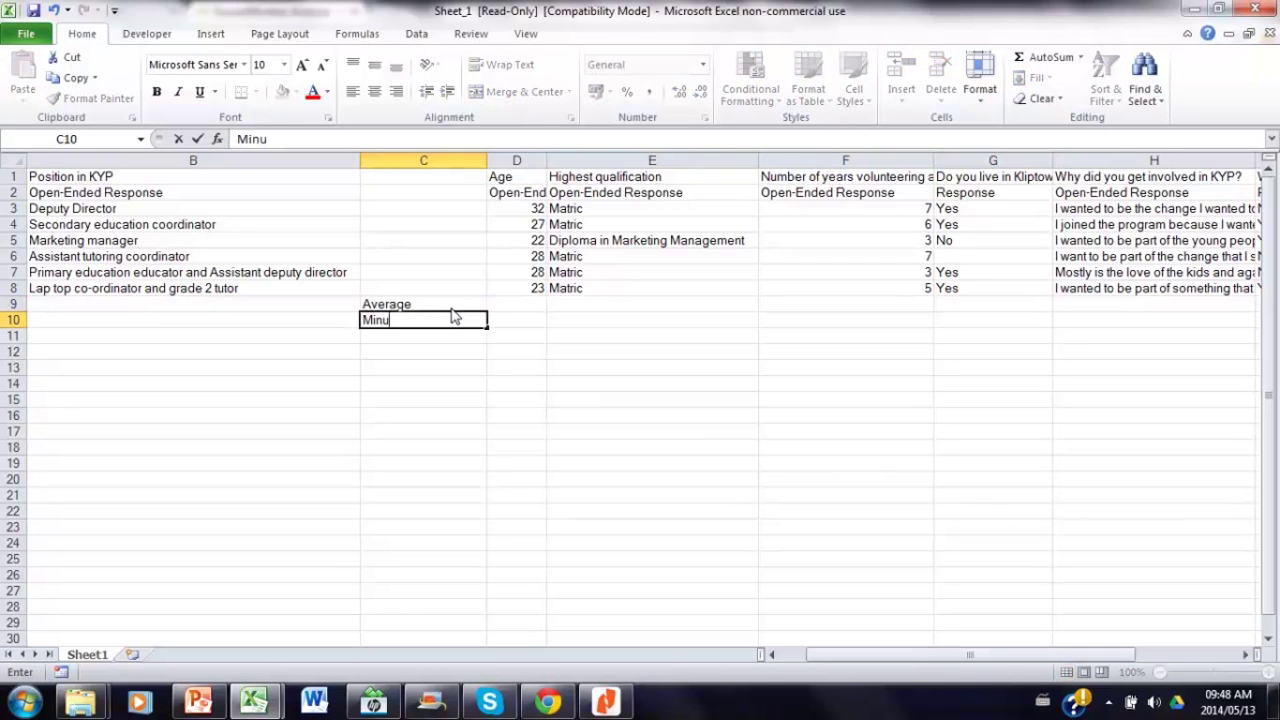
key("BackSpace")
type("imum")
key("Return")
type("Ma")
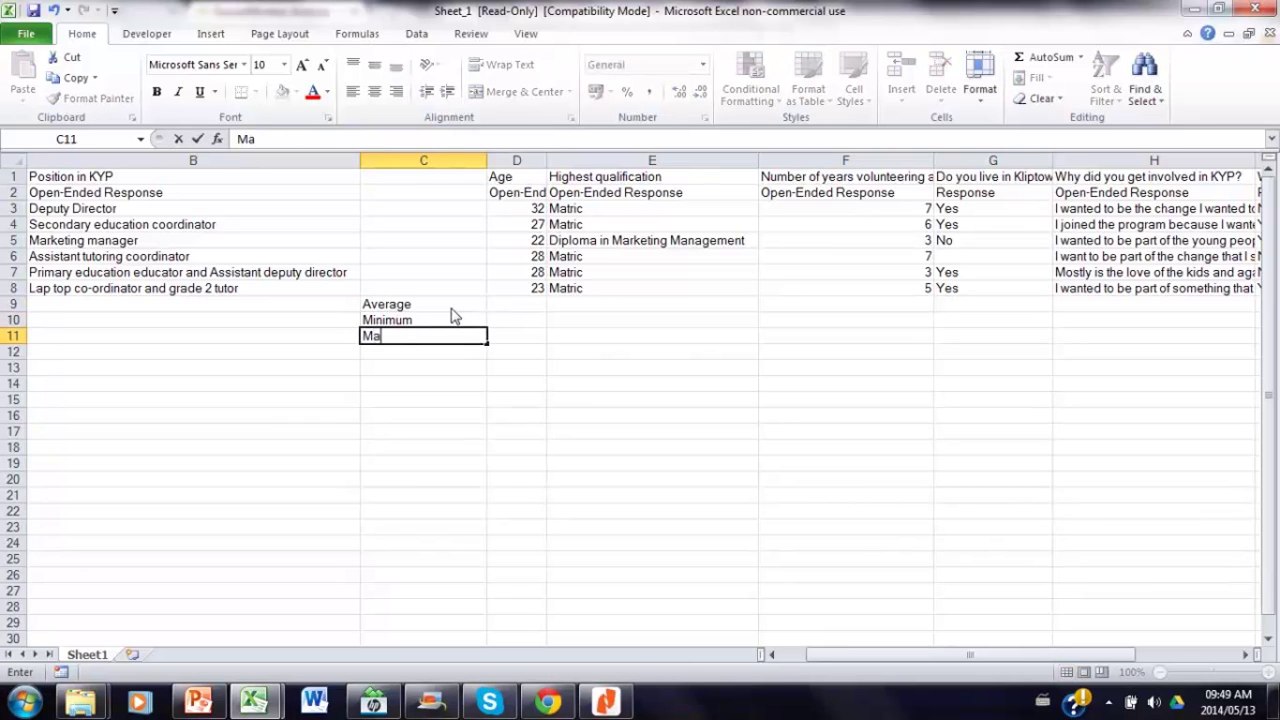
type("ximum")
key("Return")
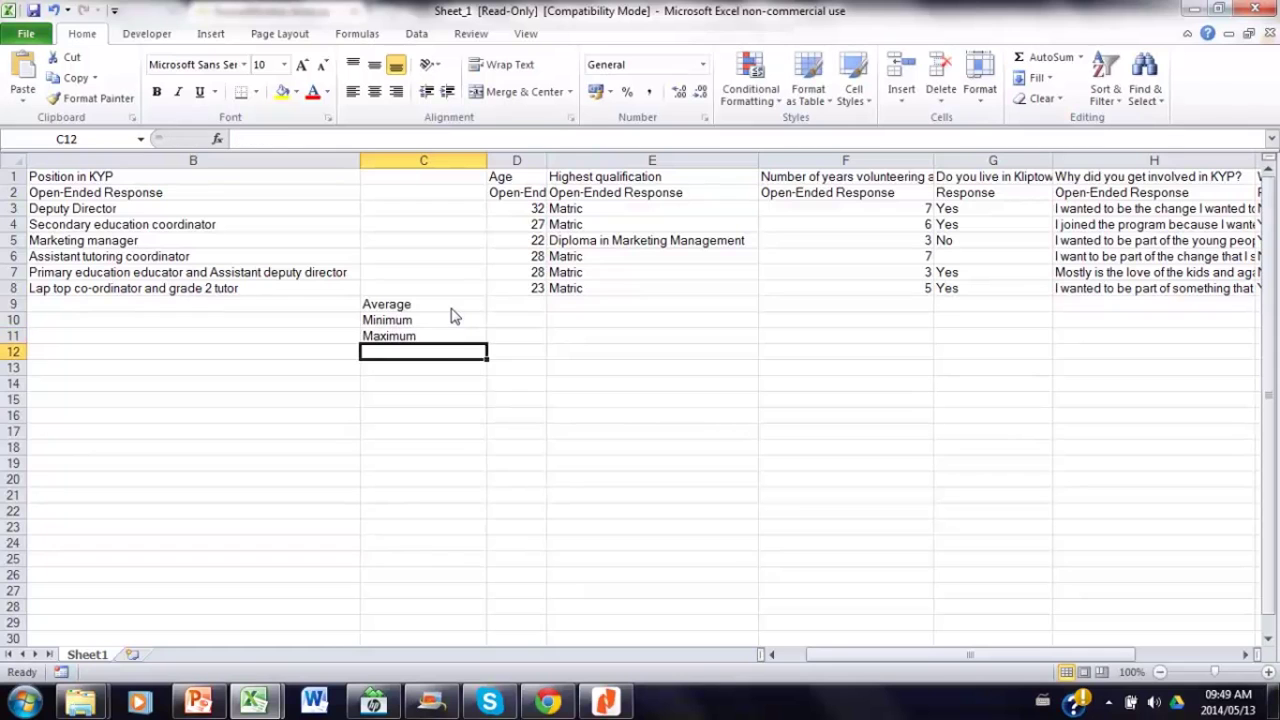
key("Up")
key("Up")
key("Up")
key("Right")
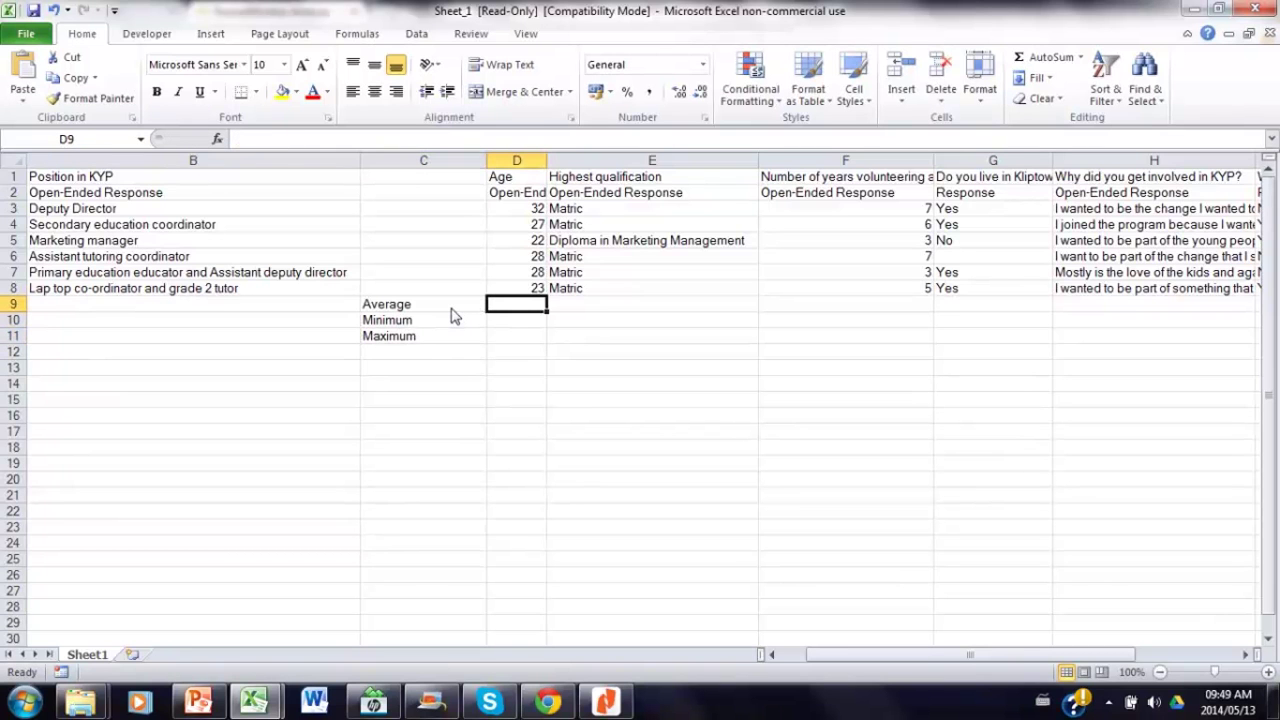
- Enter =AVERAGE(D3:D8) in D9 to get the average age, 26.66667
type("=aver")
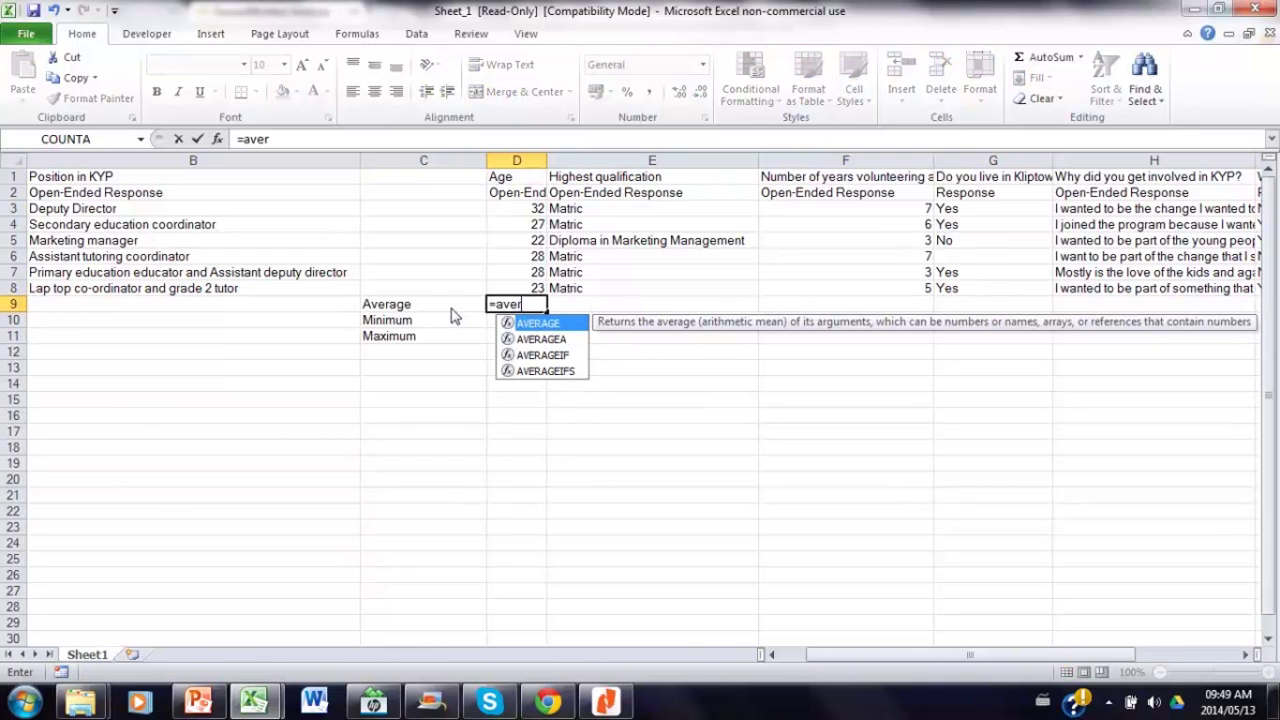
double_click(538, 325)
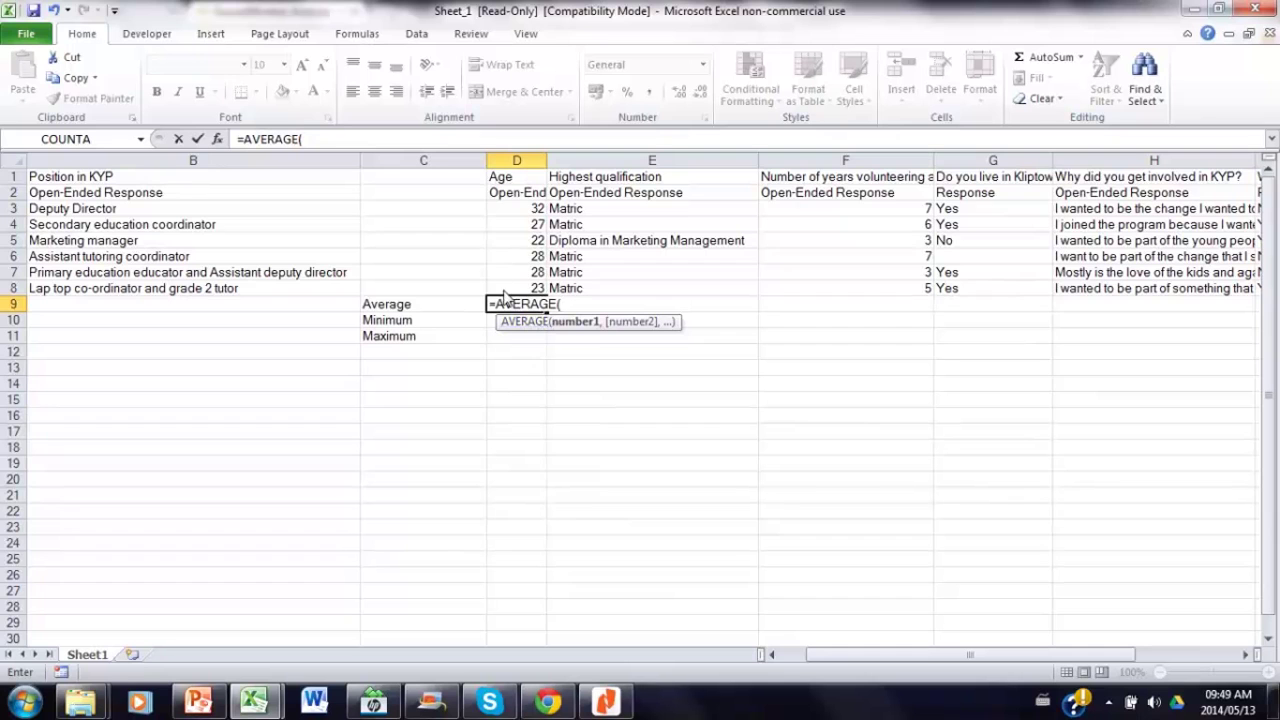
left_click_drag(507, 290, 519, 218)
type(")")
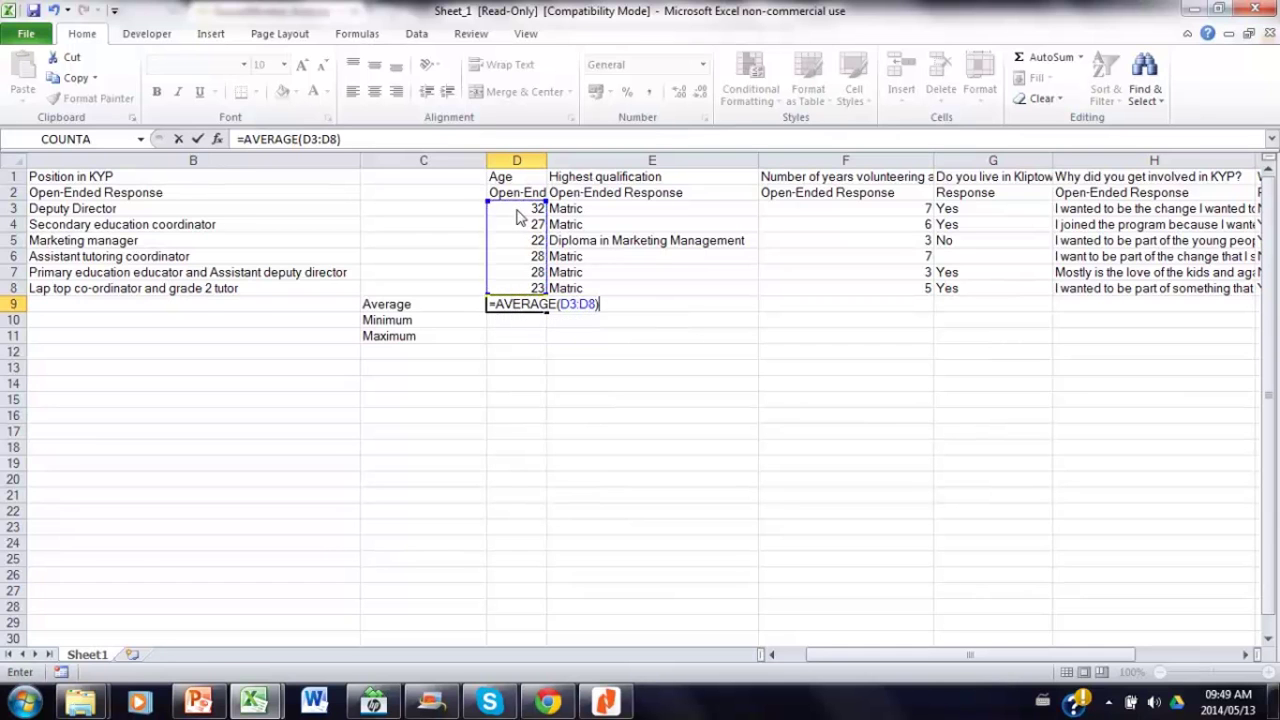
key("Return")
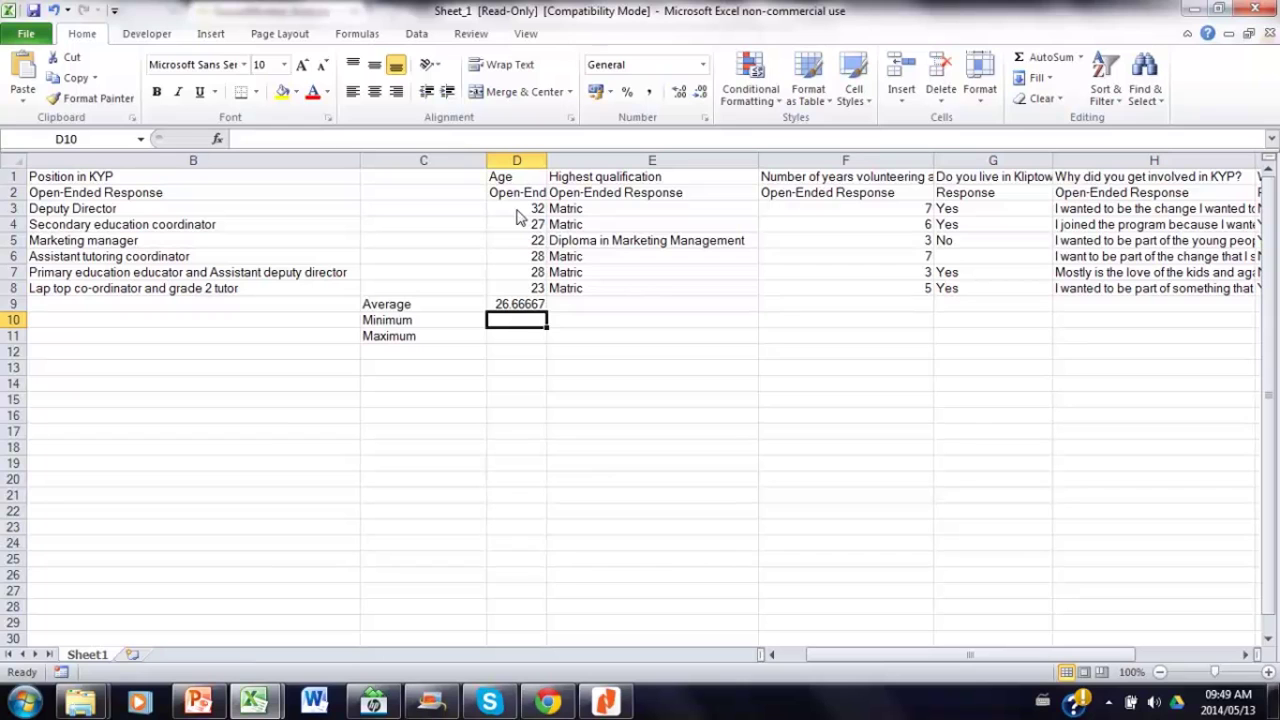
- Enter =MIN(D3:D8) in D10 to get the minimum age, 22
type("=min")
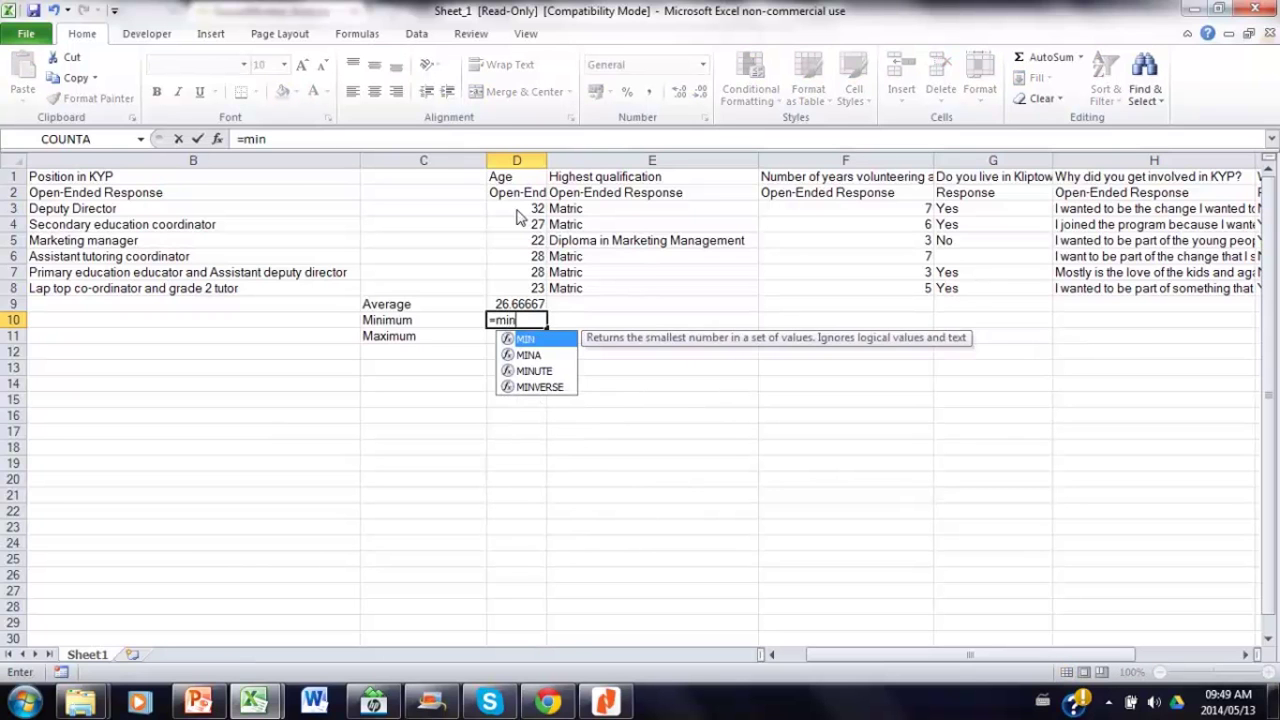
type("(")
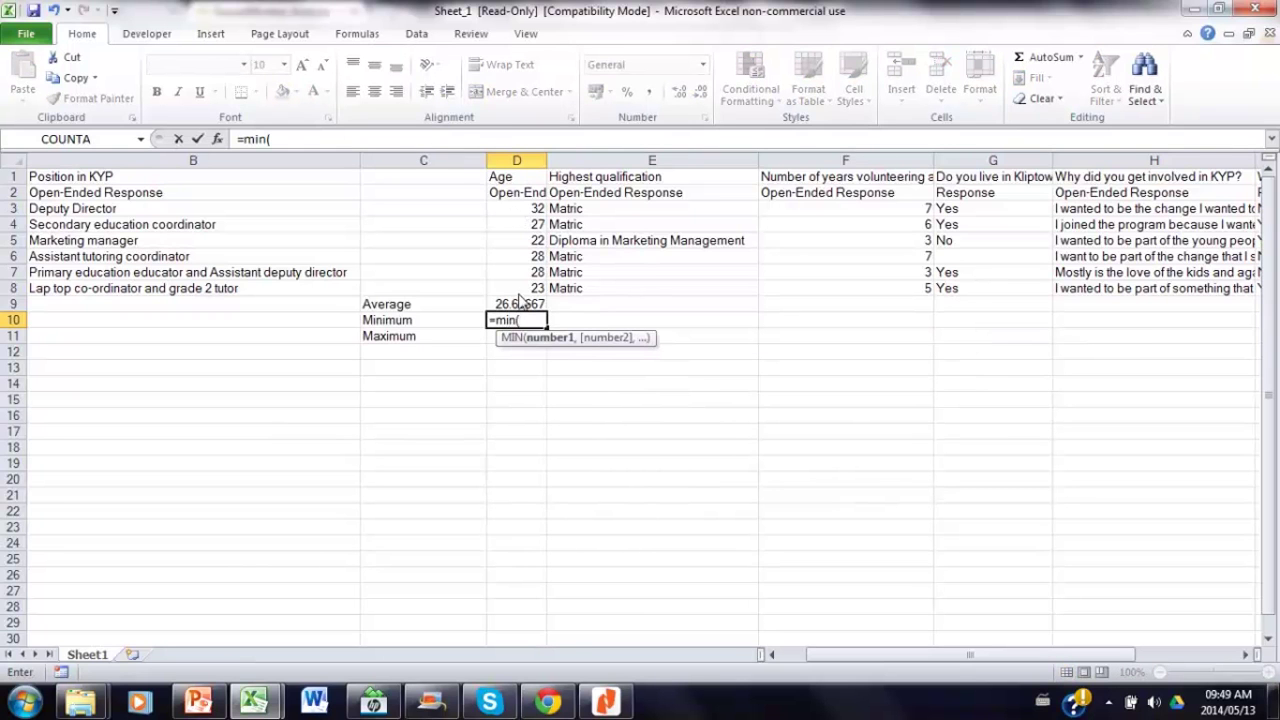
left_click_drag(520, 290, 529, 218)
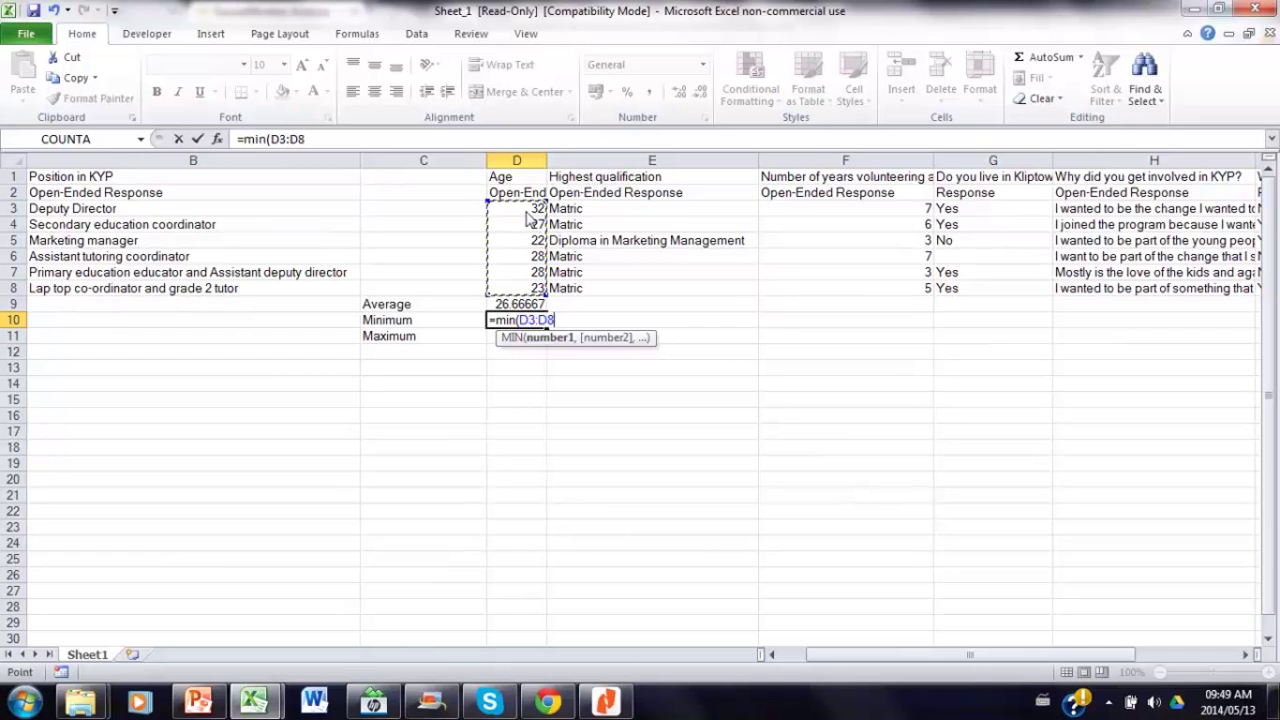
type(")")
key("Return")
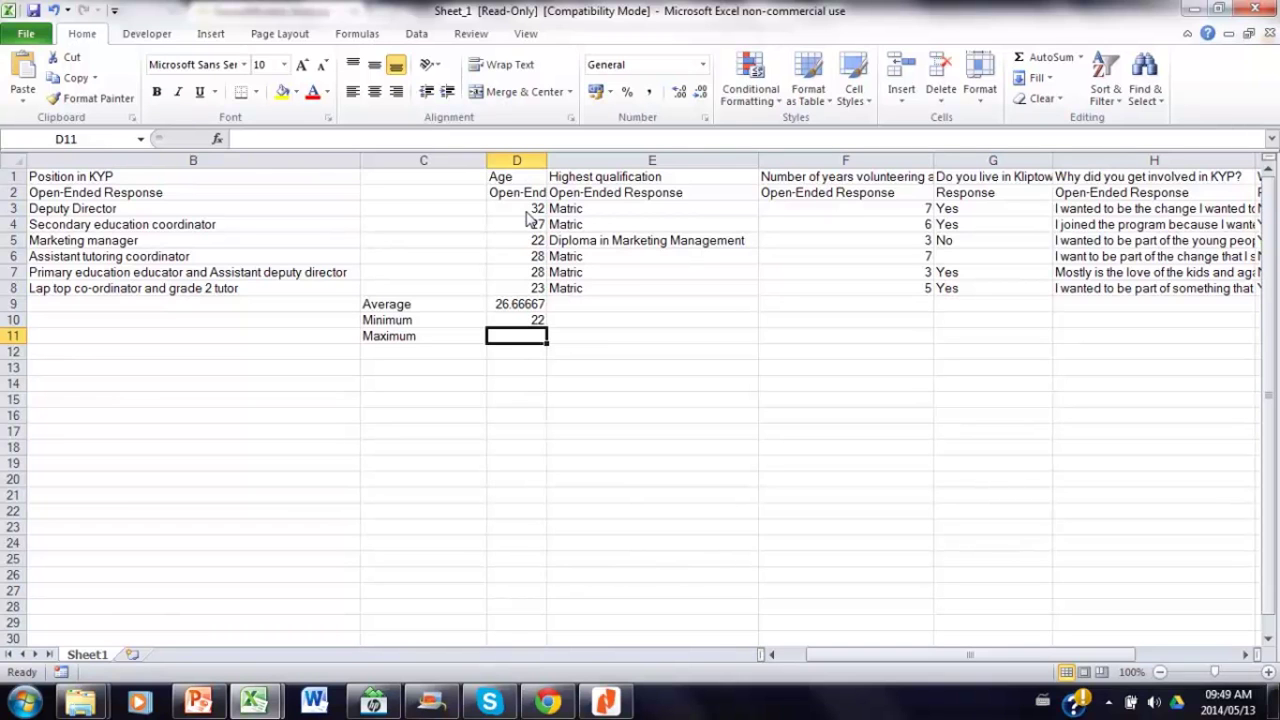
- Enter =MAX(D3:D8) in D11 to get the maximum age, 32
type("=max(")
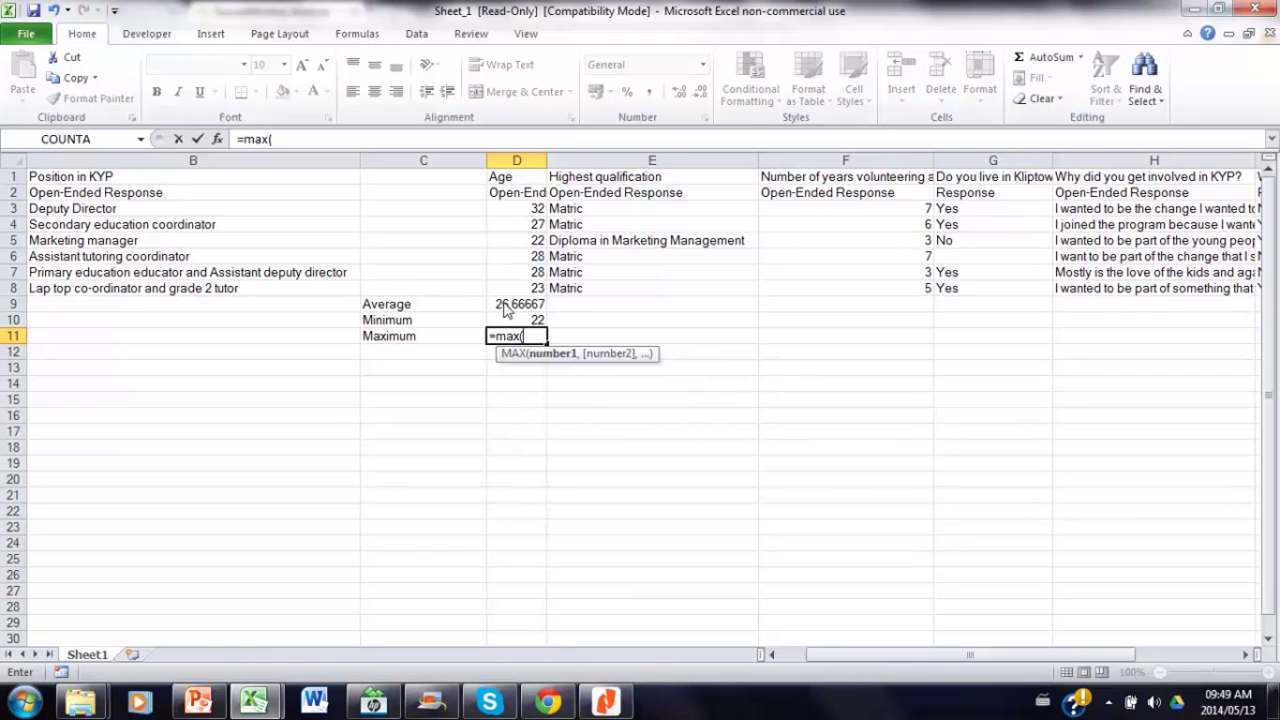
left_click(514, 289)
left_click_drag(511, 277, 519, 211)
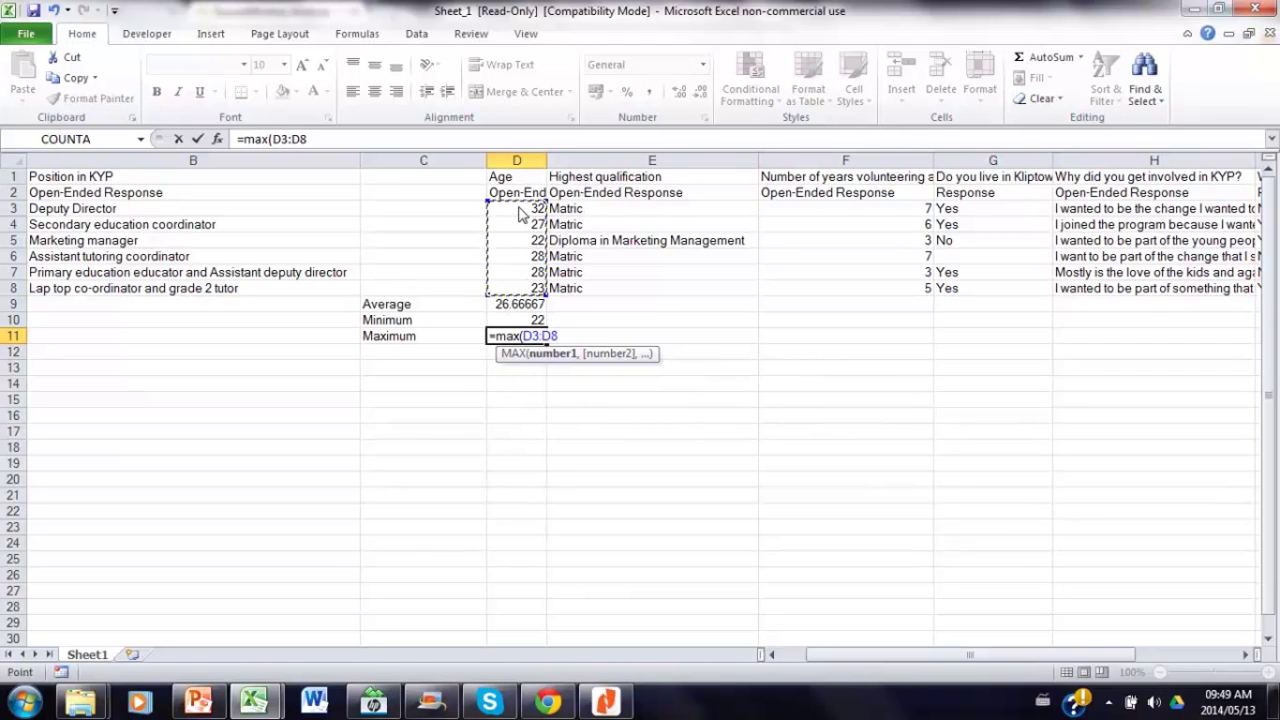
type(")")
key("Return")
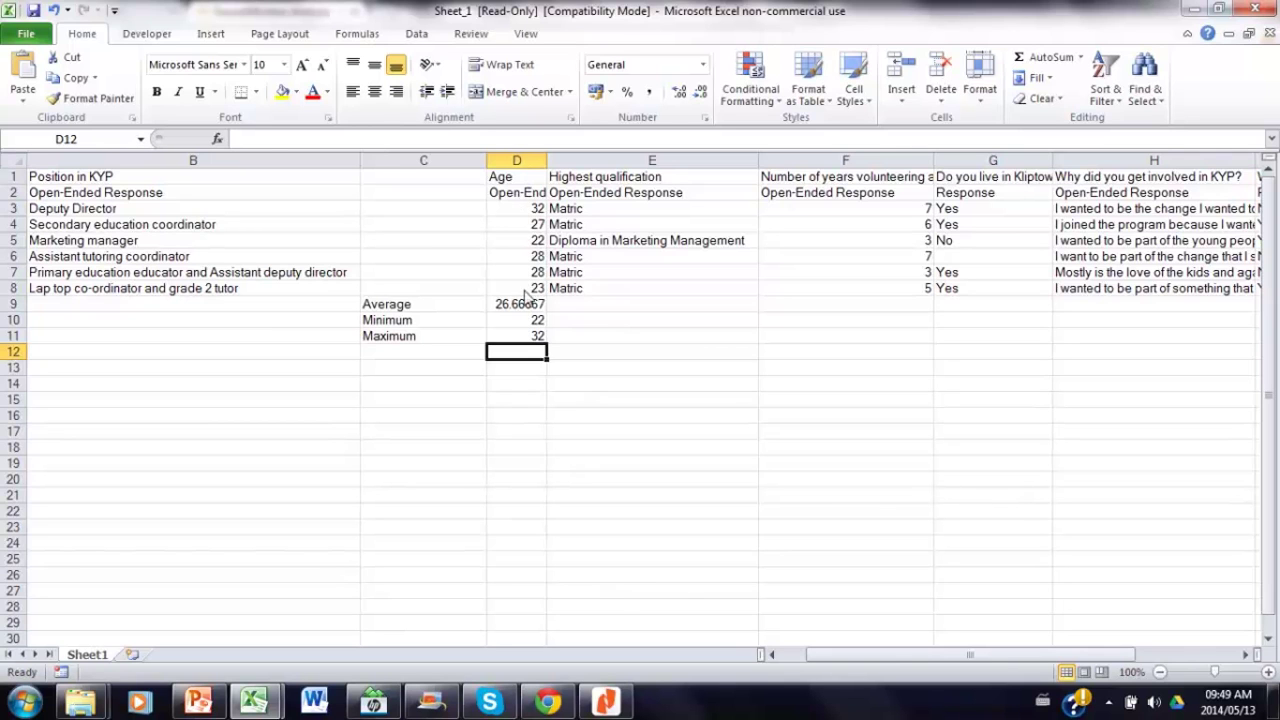
left_click(534, 322)
left_click(530, 340)
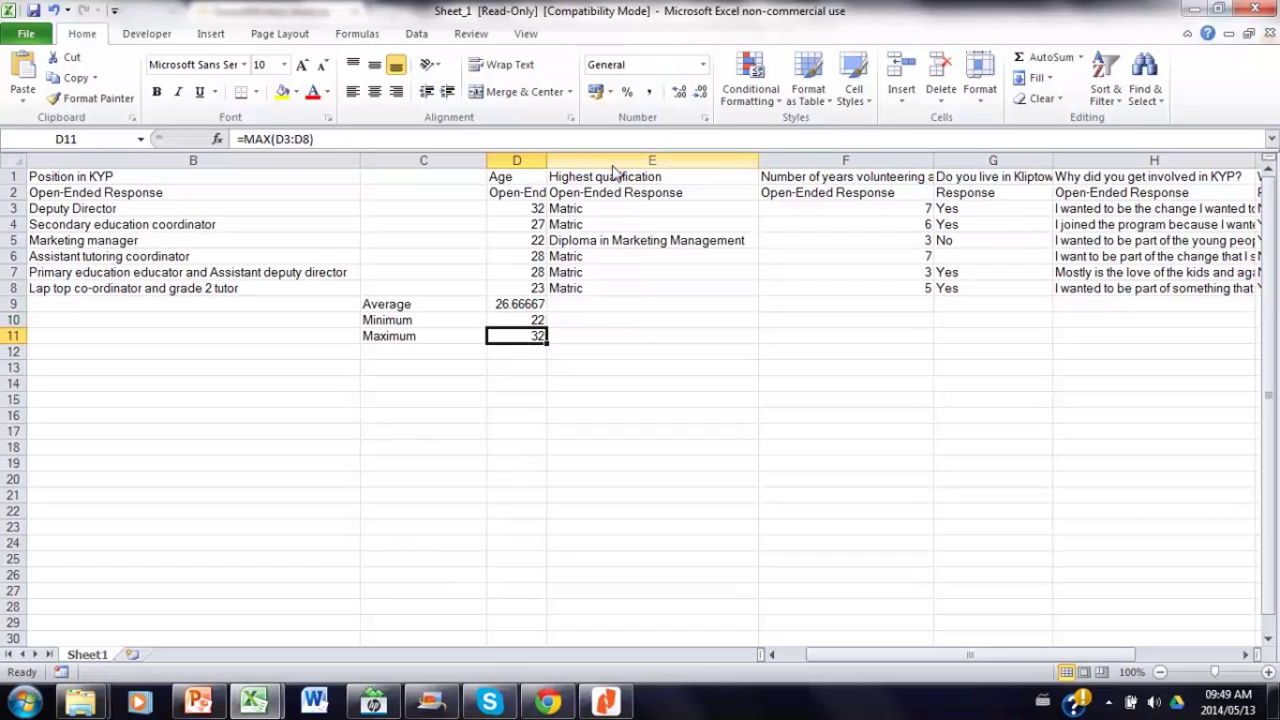
- Insert a wide blank column E before the Highest qualification column
left_click(612, 160)
right_click(612, 162)
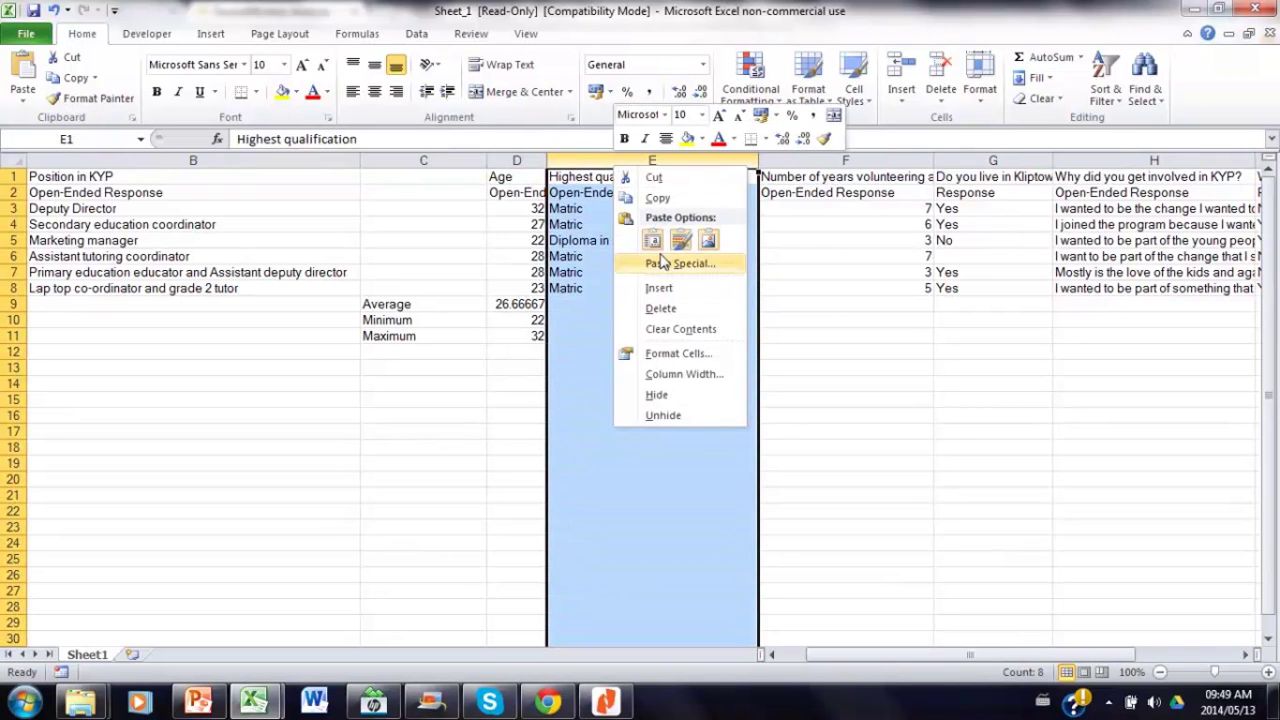
left_click(659, 288)
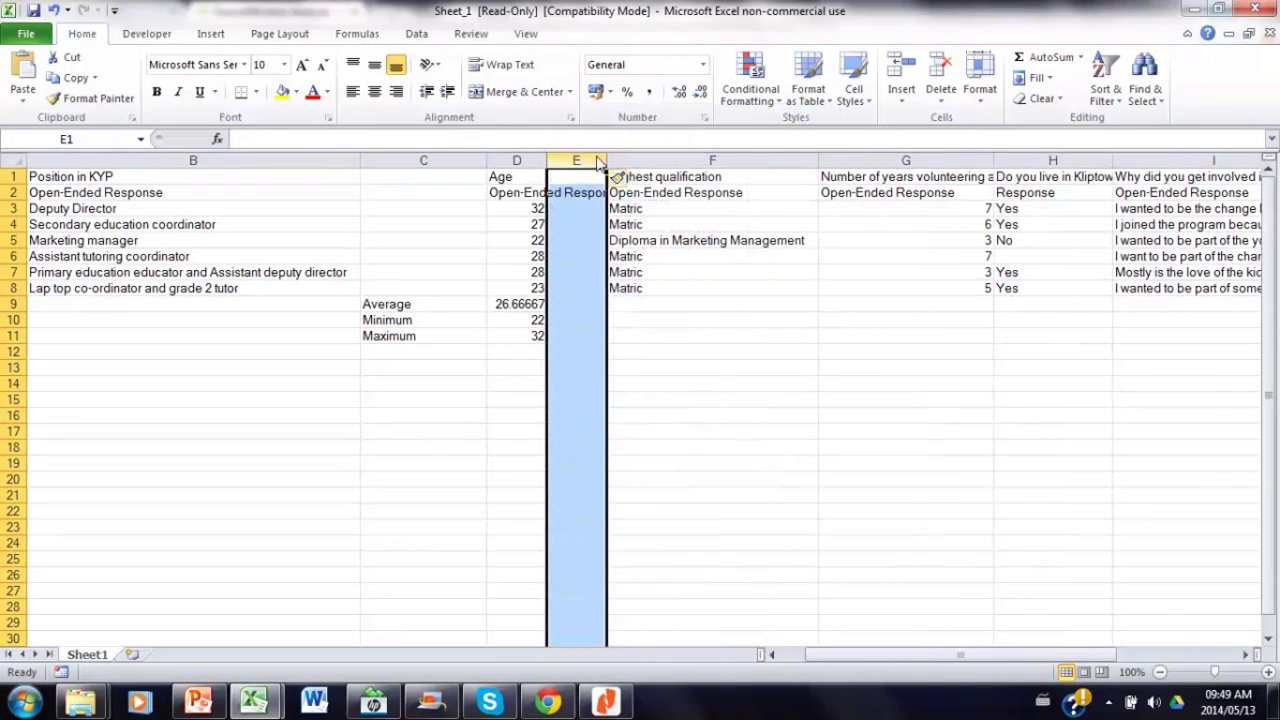
left_click_drag(606, 162, 645, 164)
- Copy the Matric and Diploma in Marketing Management entries into E9:E10
left_click_drag(666, 210, 664, 242)
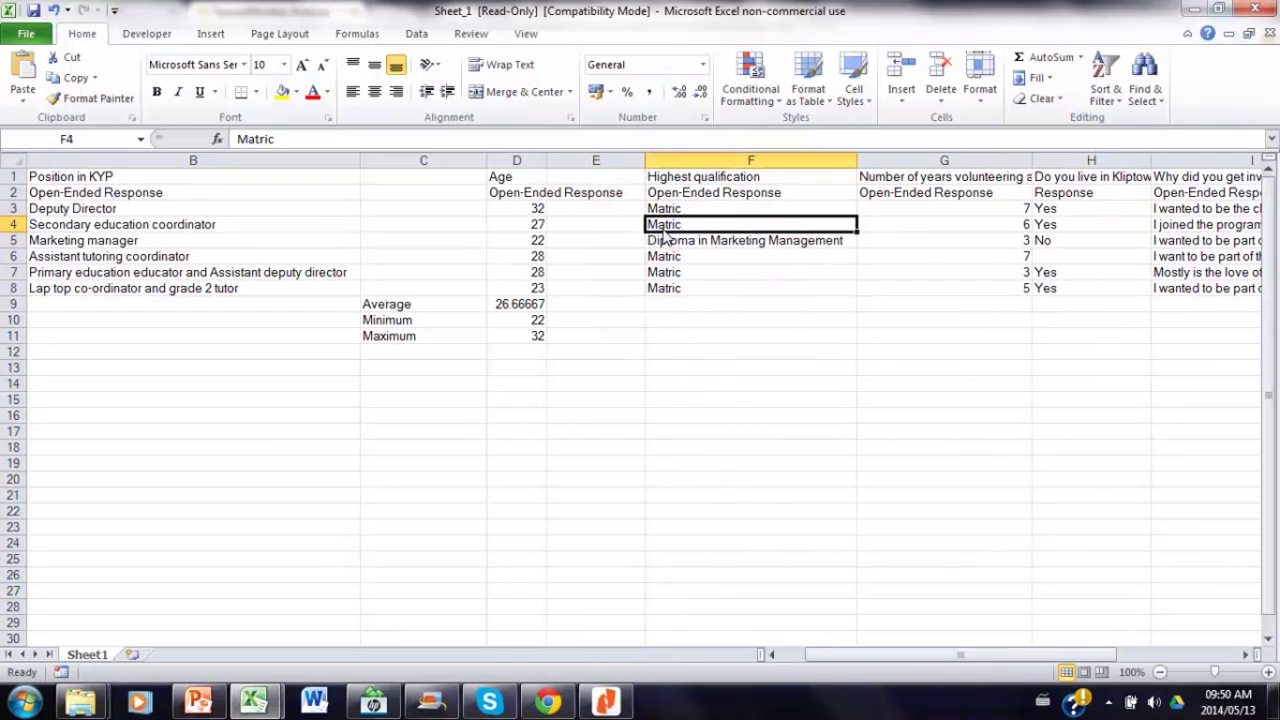
right_click(664, 244)
left_click(705, 275)
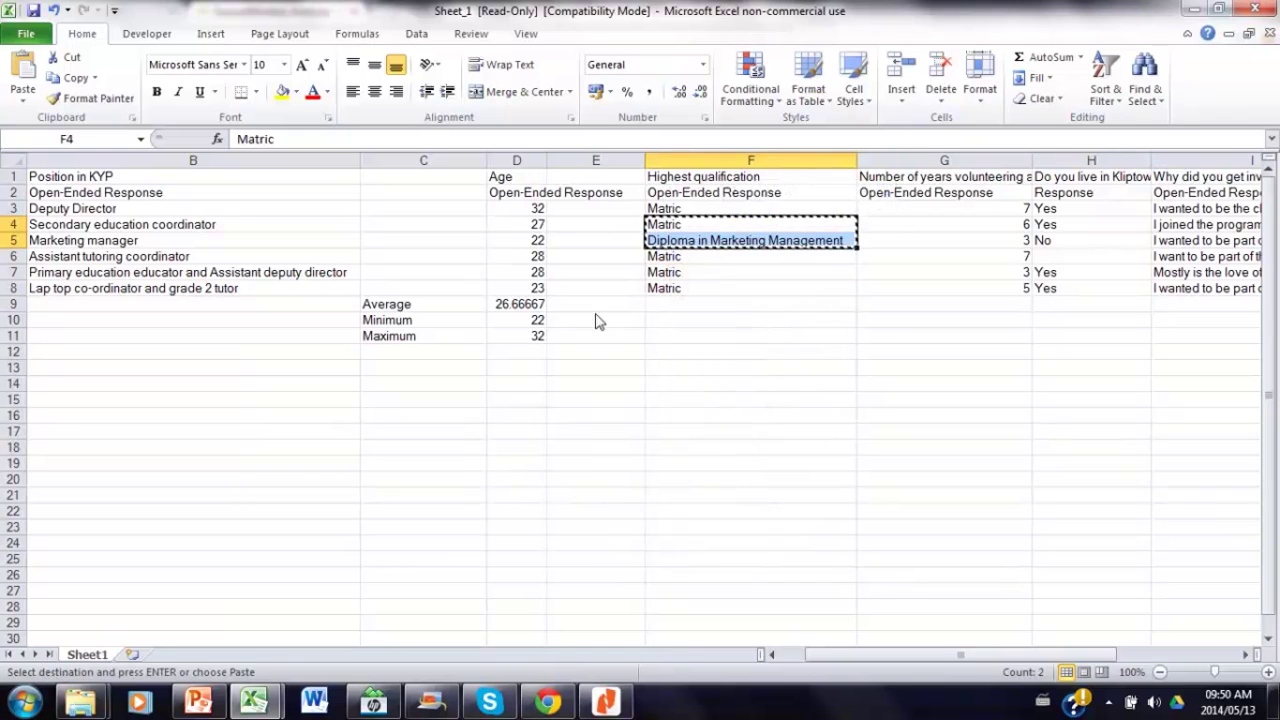
right_click(586, 310)
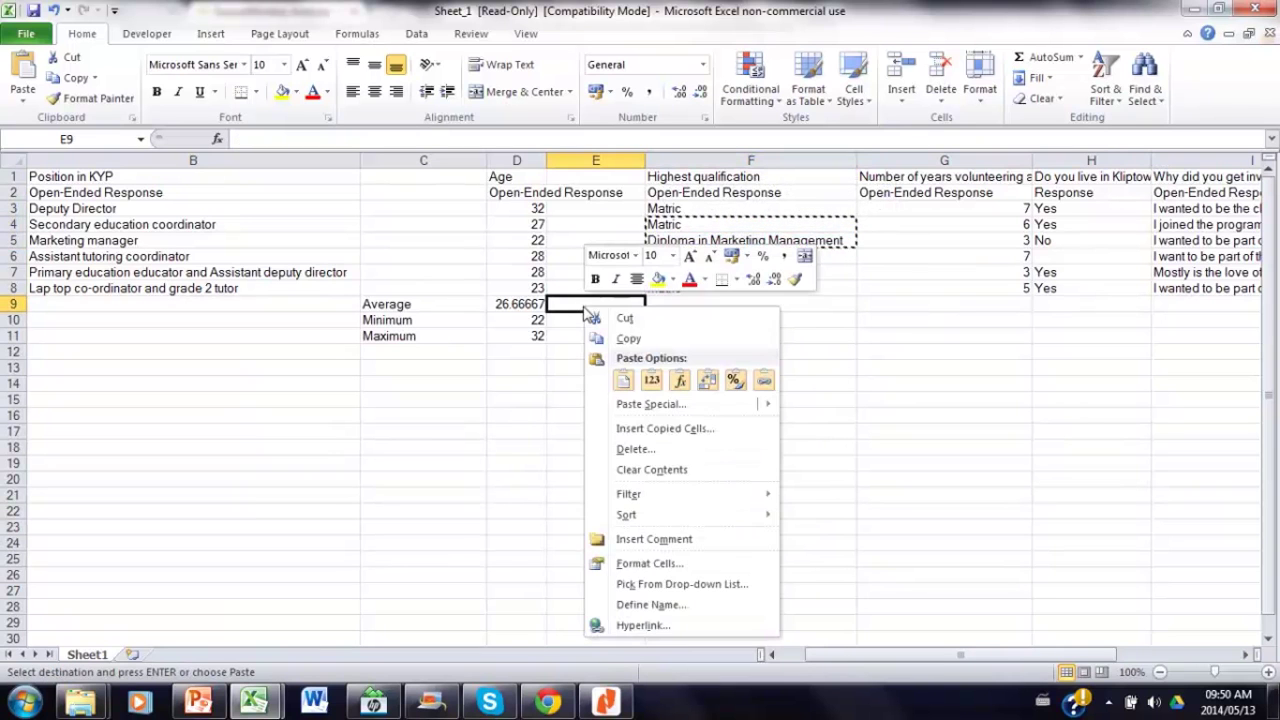
left_click(622, 380)
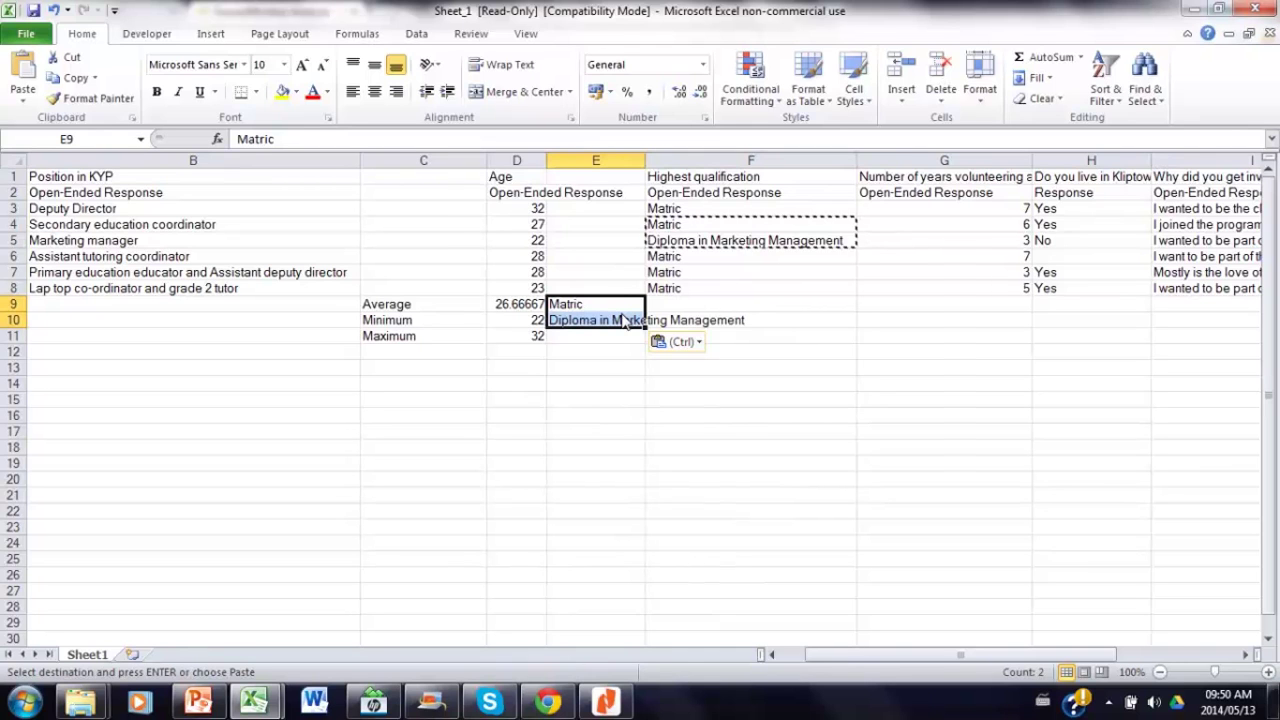
left_click(703, 308)
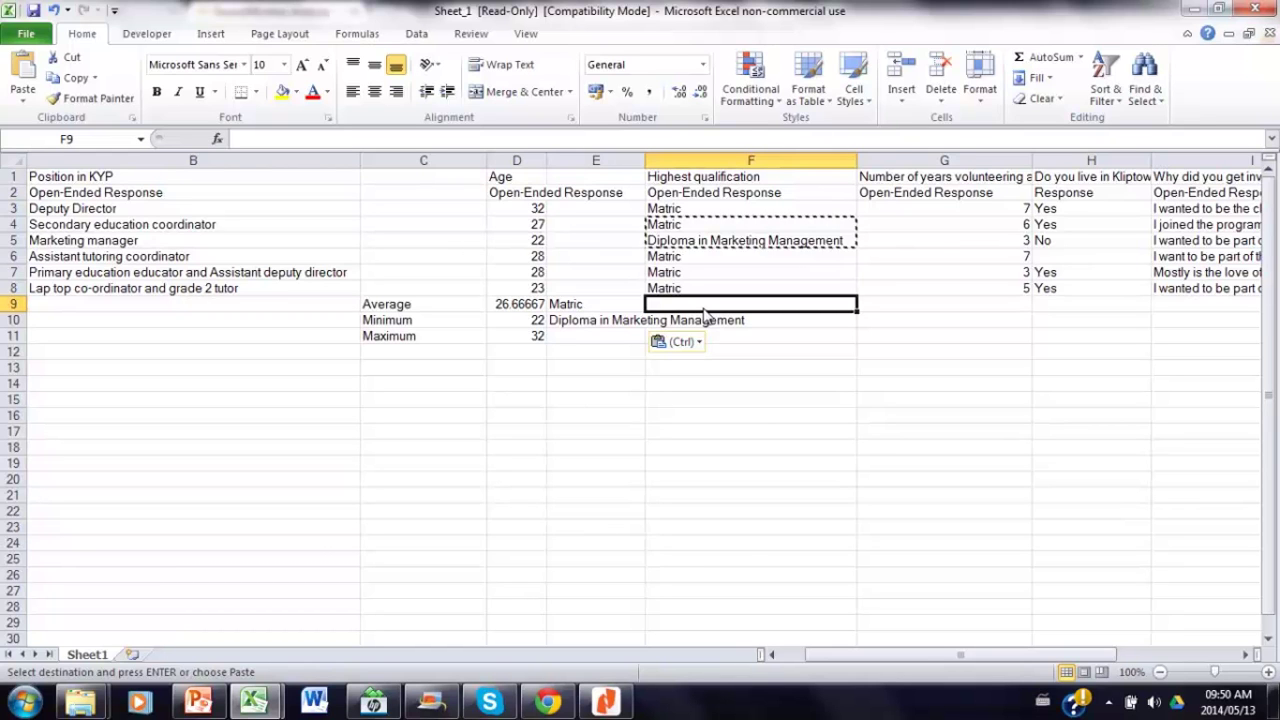
- Enter =COUNTIF(F3:F8,E9) in F9, counting 5 Matric holders
type("=countif")
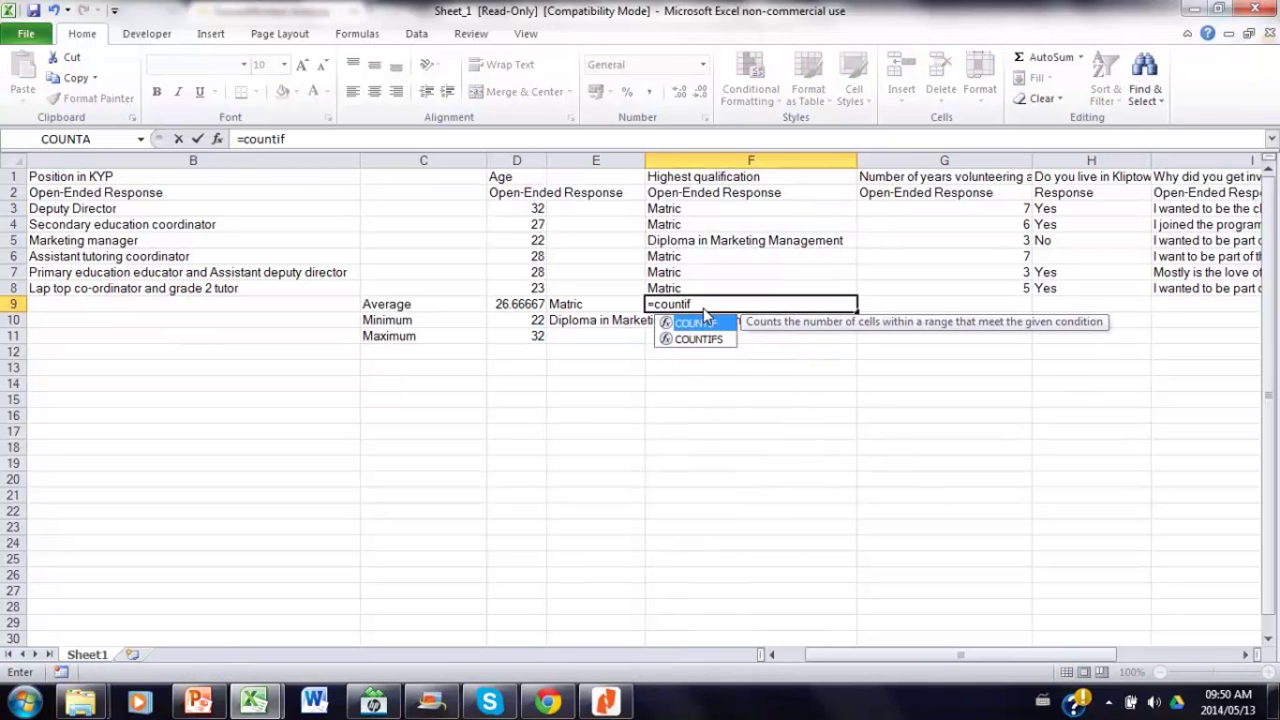
type("(")
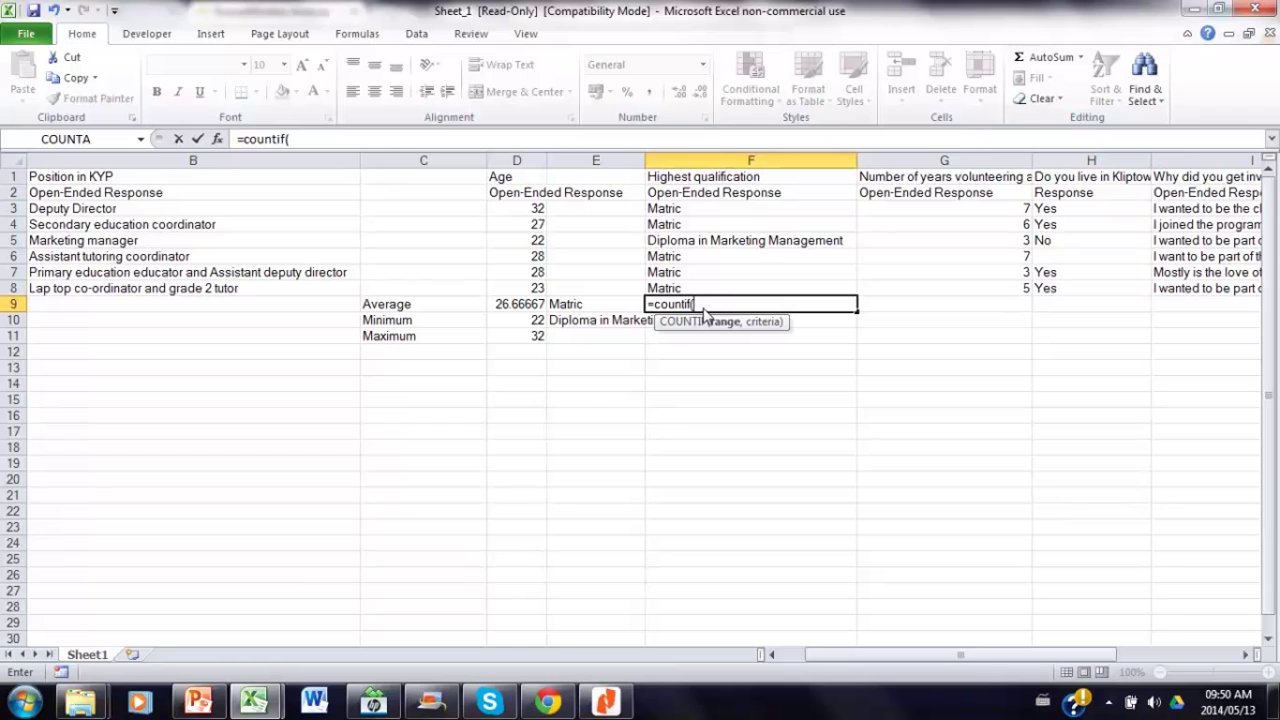
left_click_drag(672, 290, 676, 214)
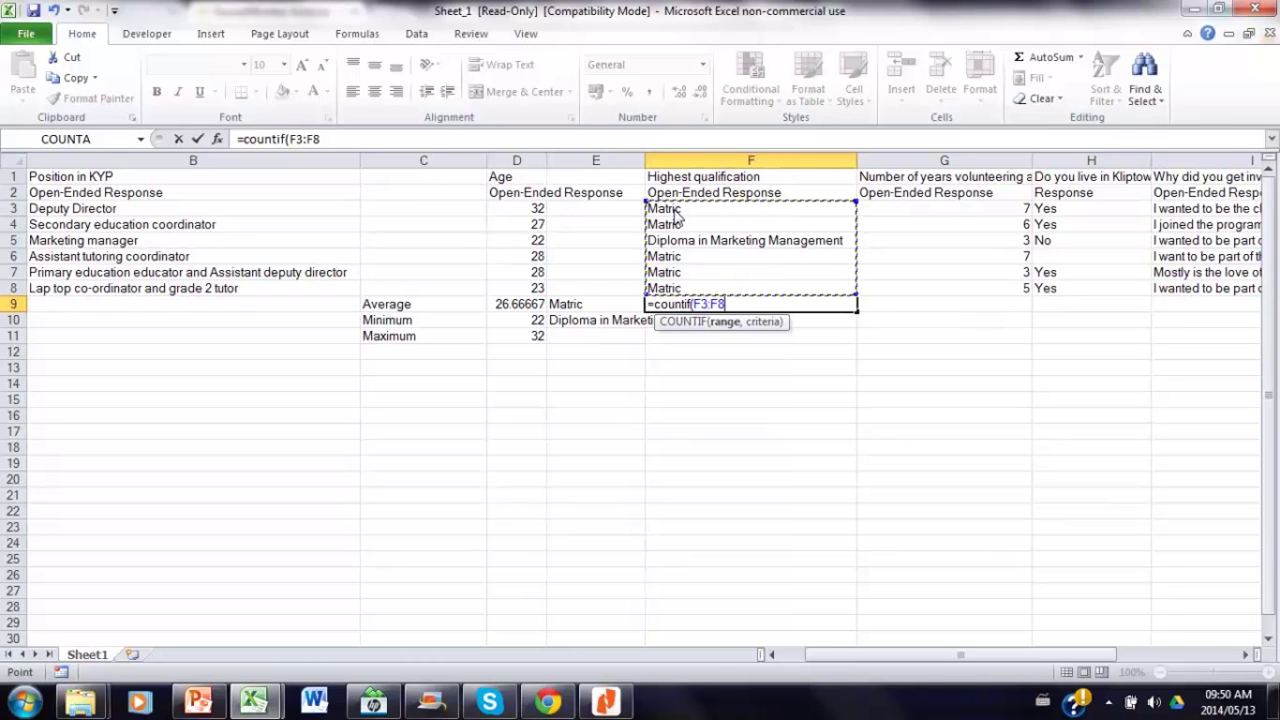
type(",")
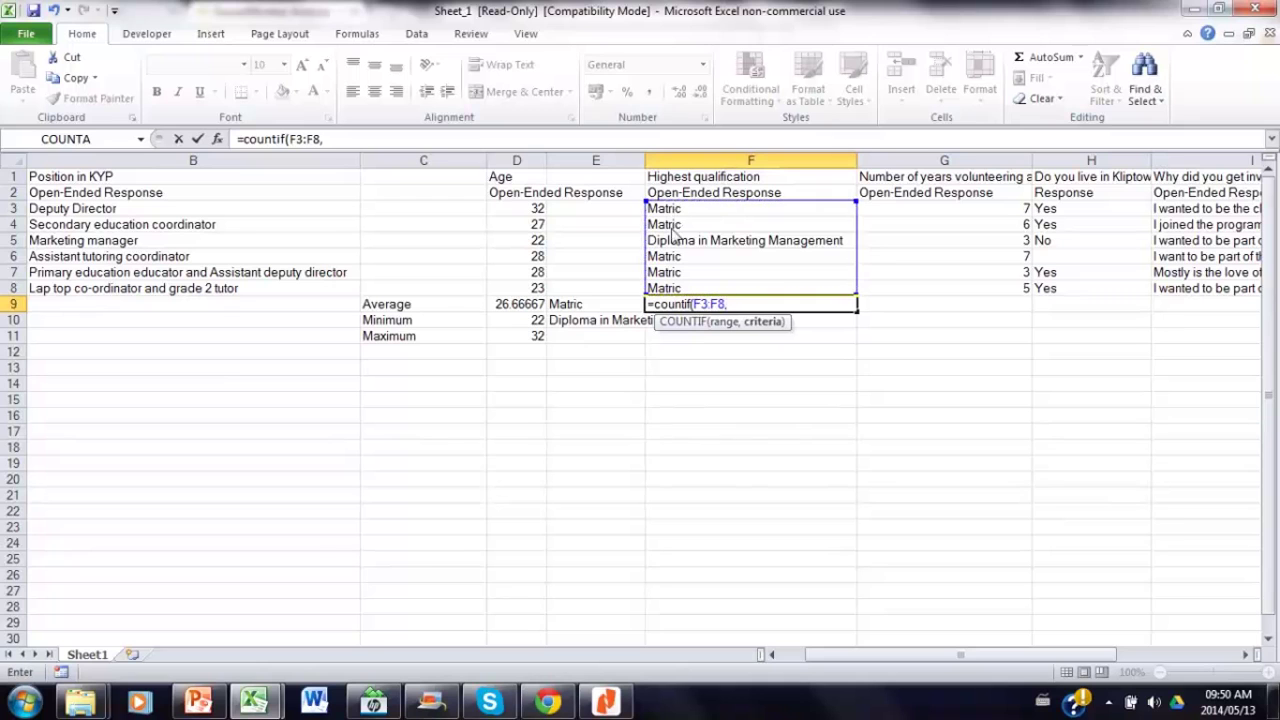
left_click(584, 308)
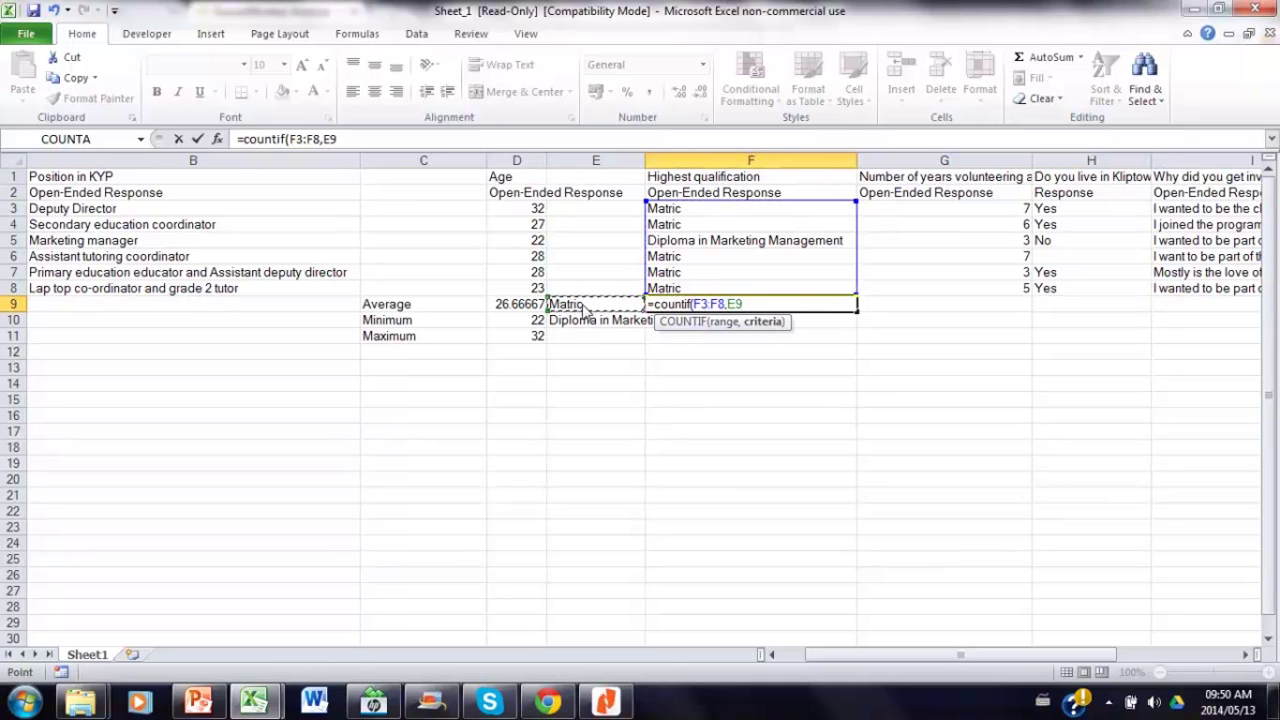
type(")")
key("Return")
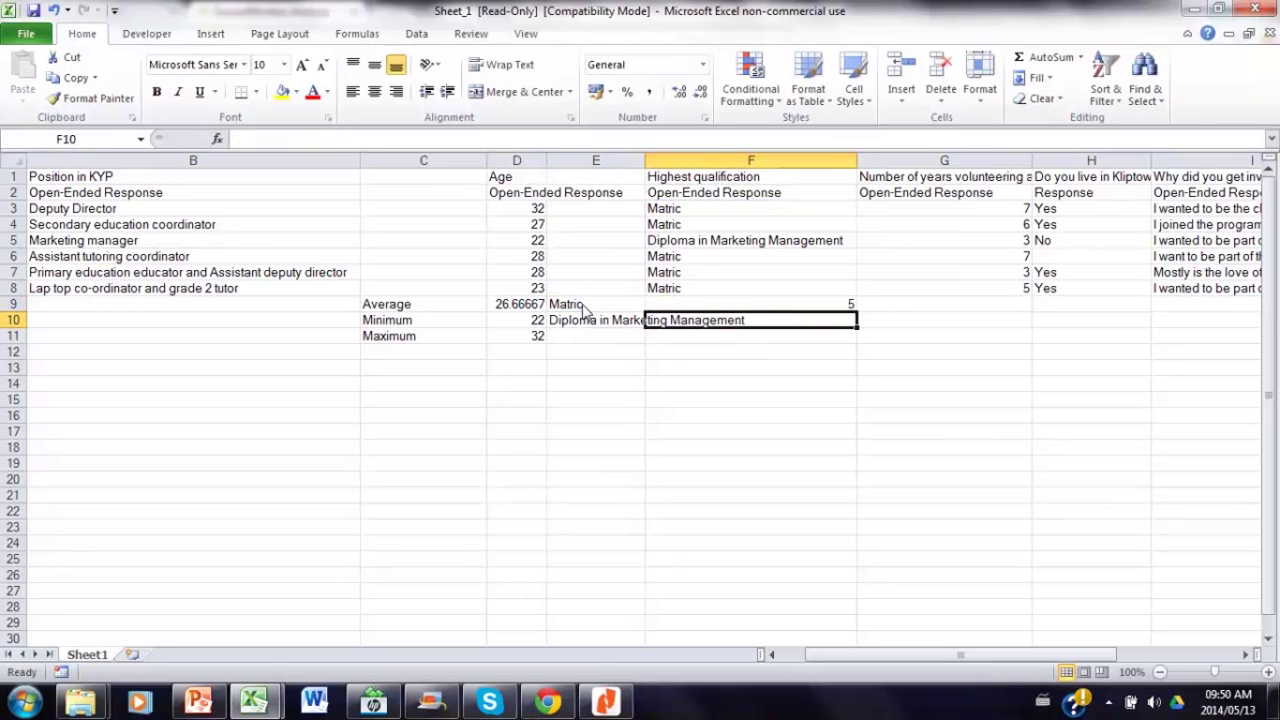
left_click(684, 310)
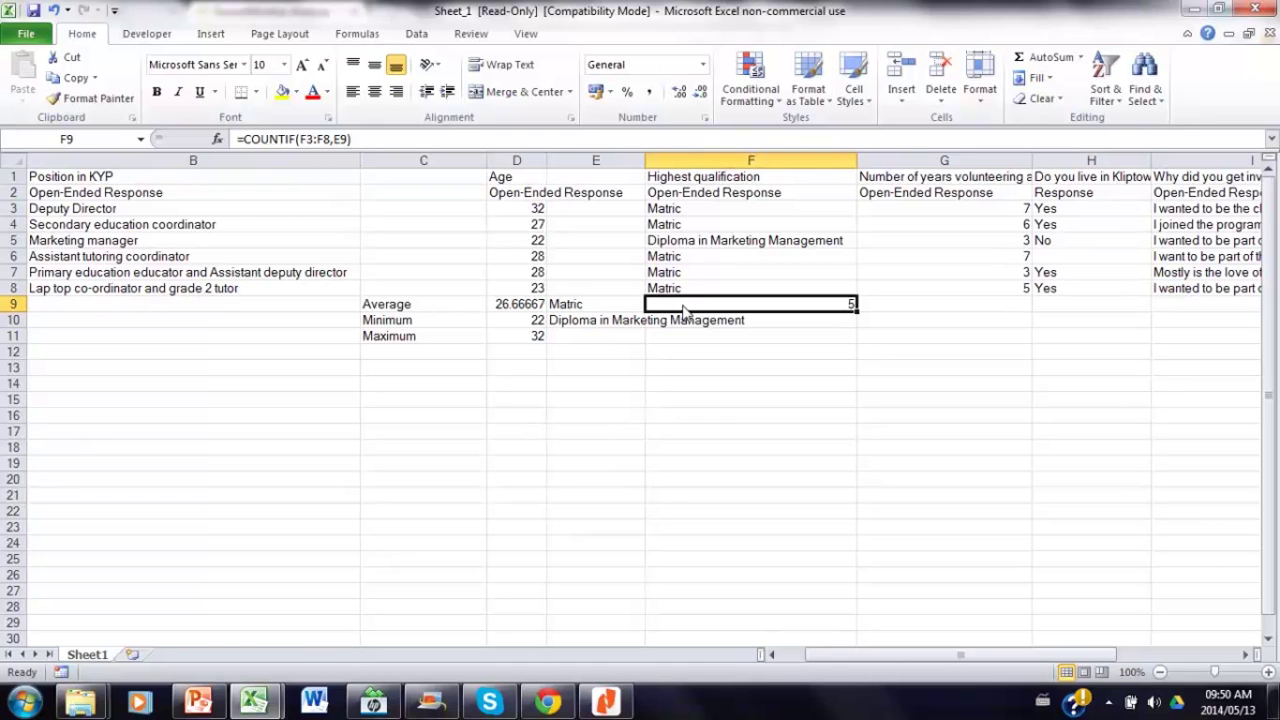
left_click_drag(680, 210, 691, 291)
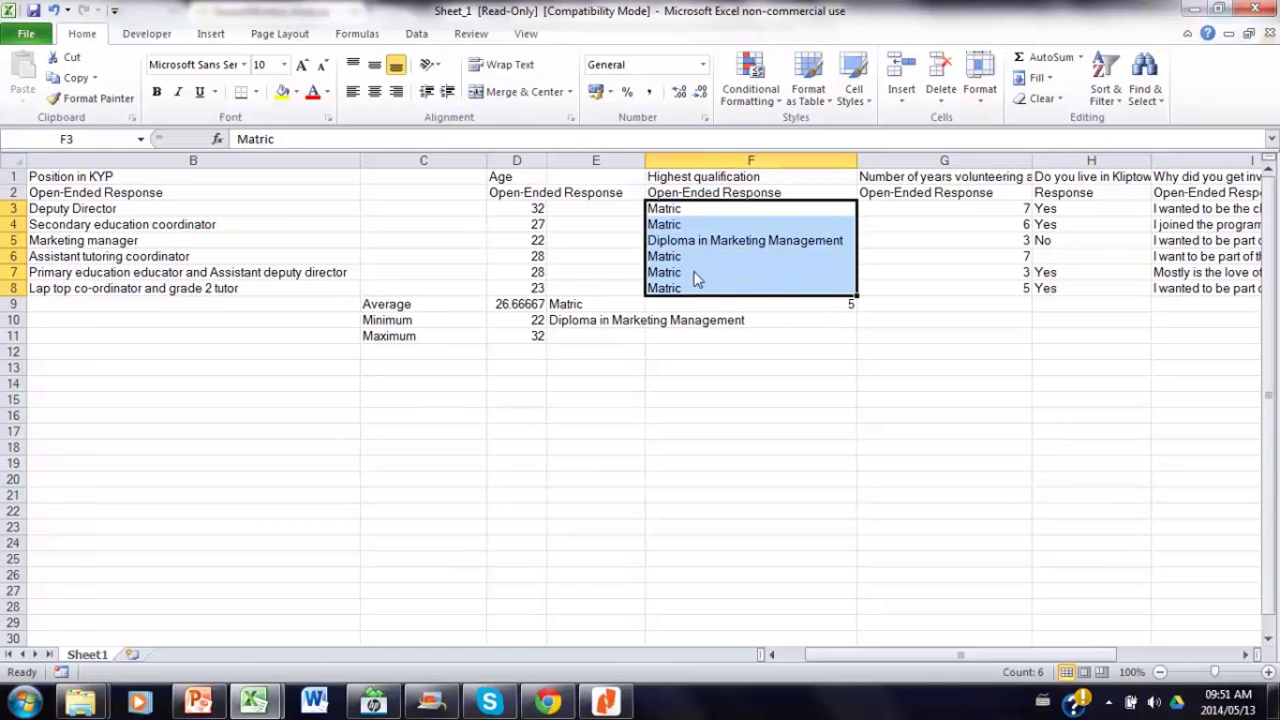
left_click(592, 309)
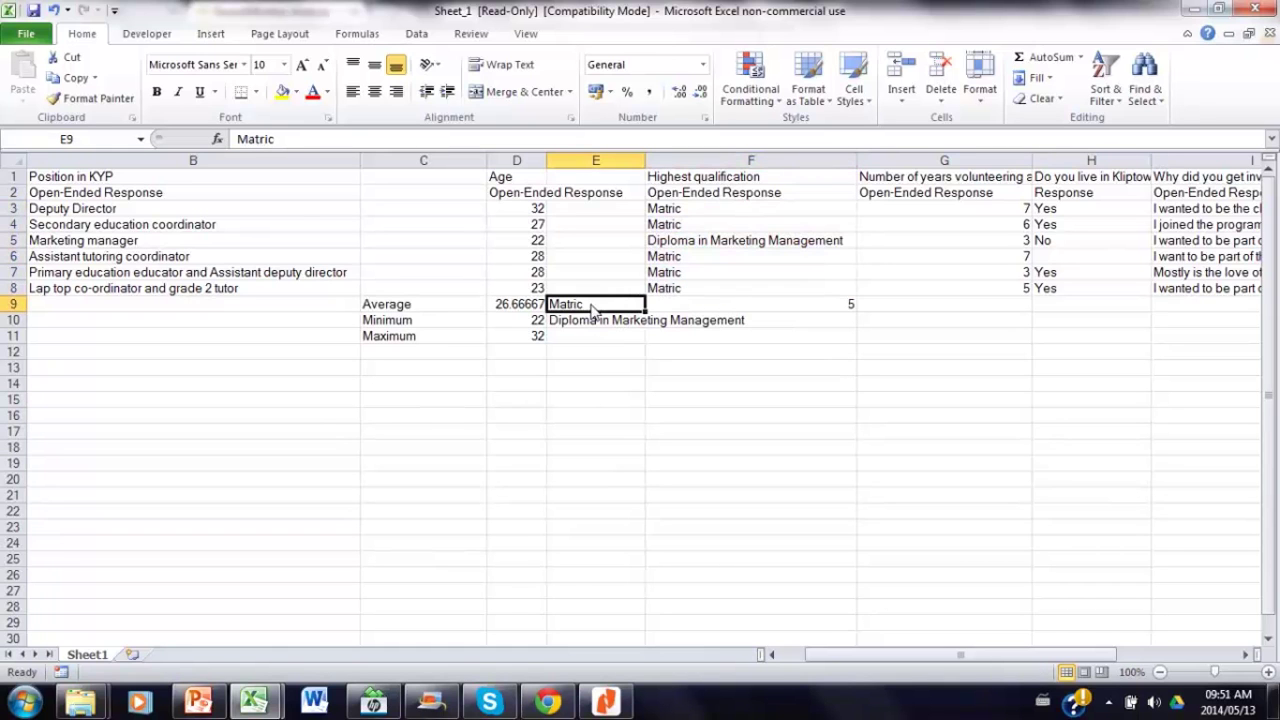
left_click(724, 306)
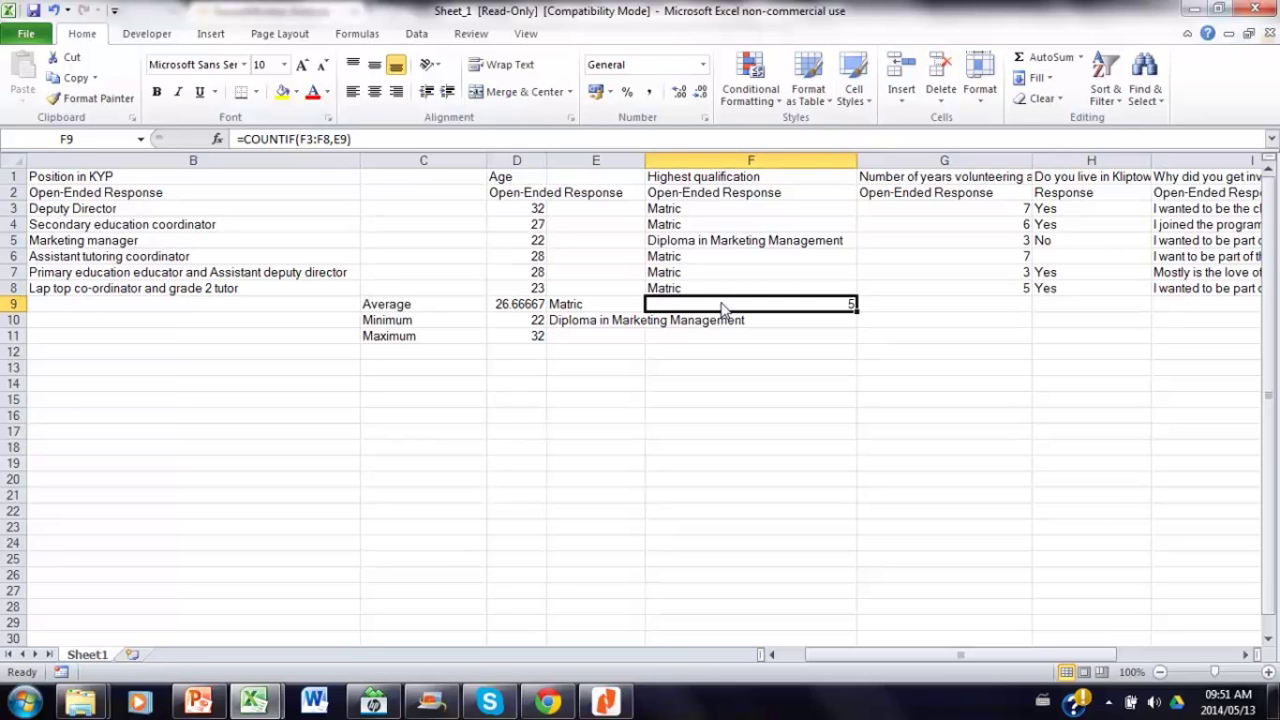
- Enter =COUNTIF(F3:F8,E10) in F10, counting 1 Diploma in Marketing Management holder
left_click(705, 328)
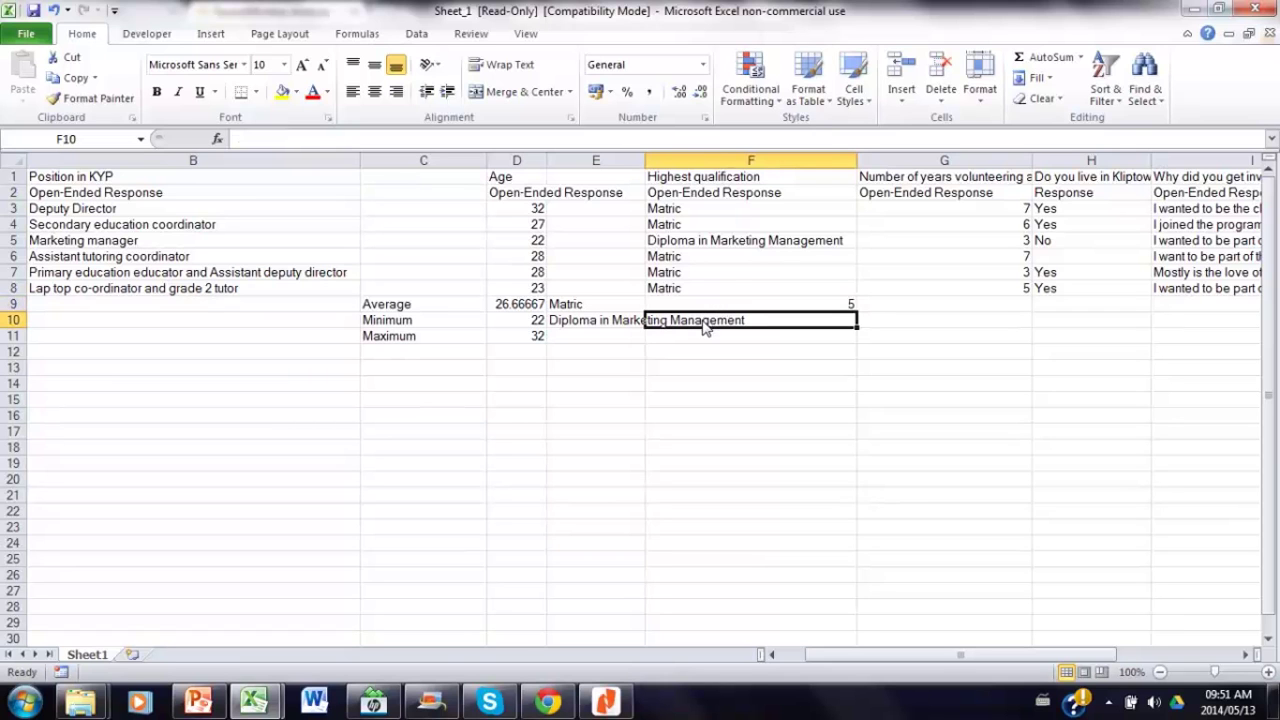
type("=coun")
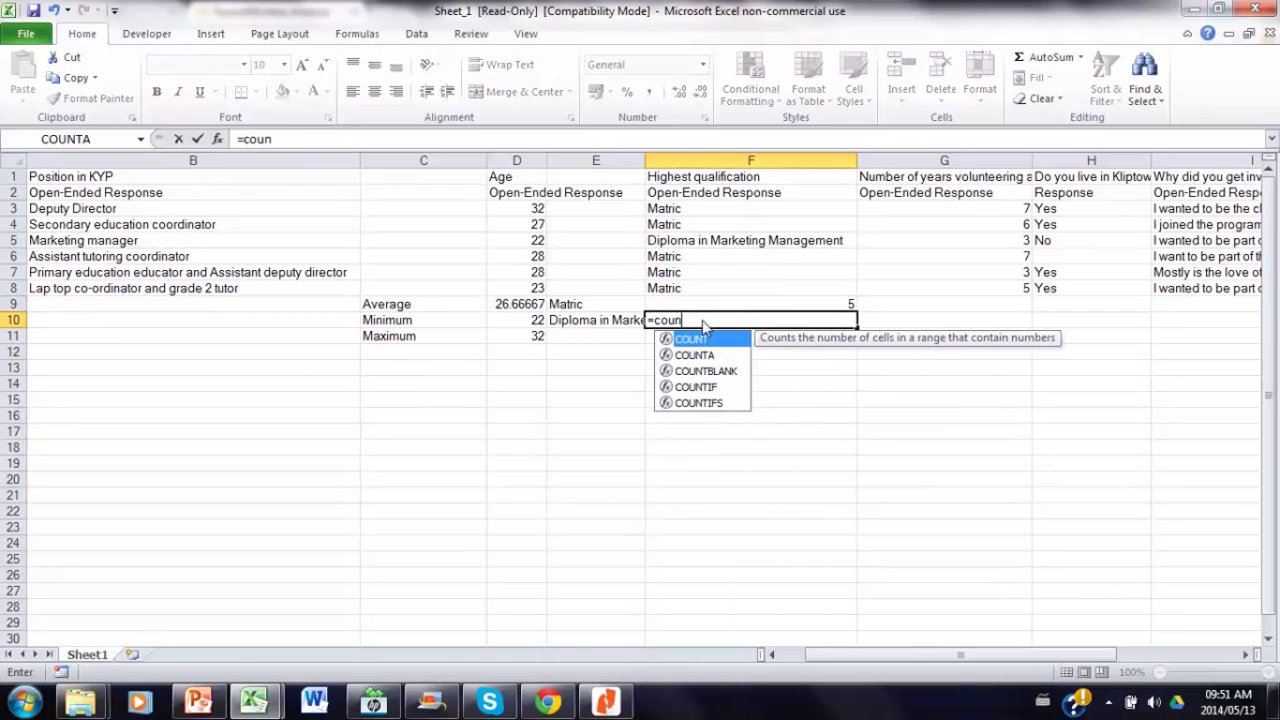
type("tif(")
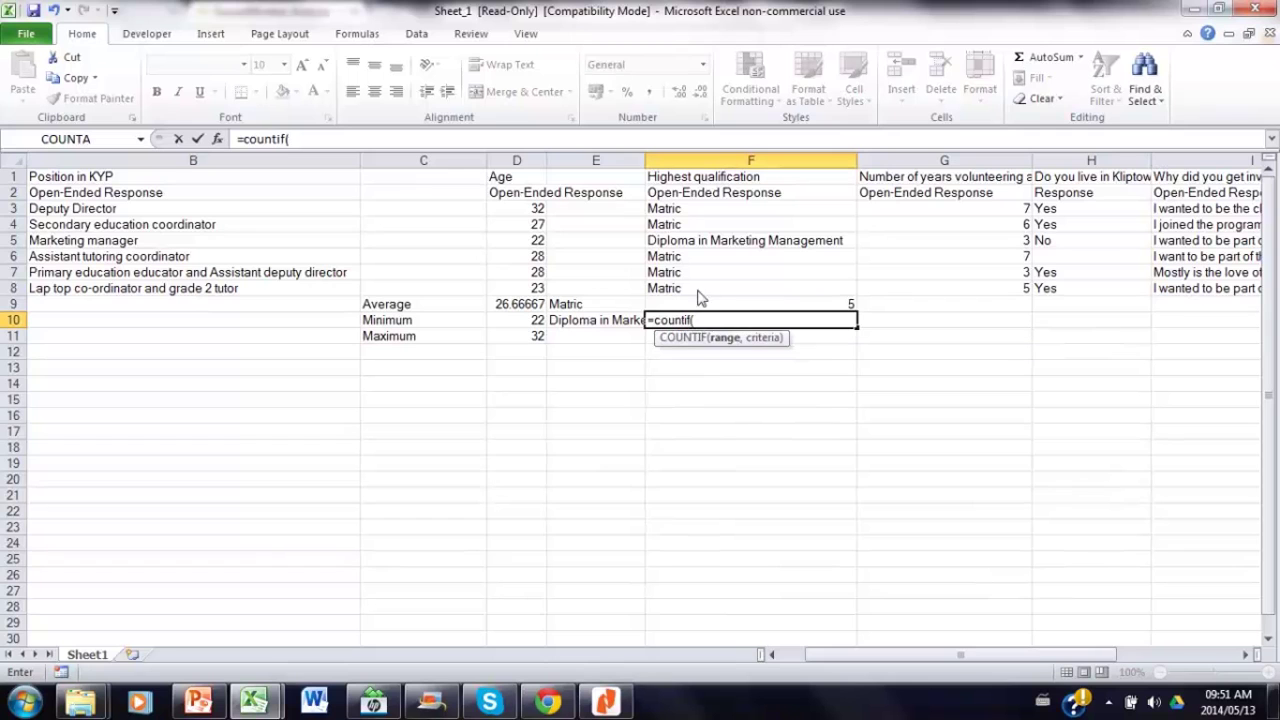
left_click_drag(680, 292, 677, 212)
type(",")
left_click(572, 326)
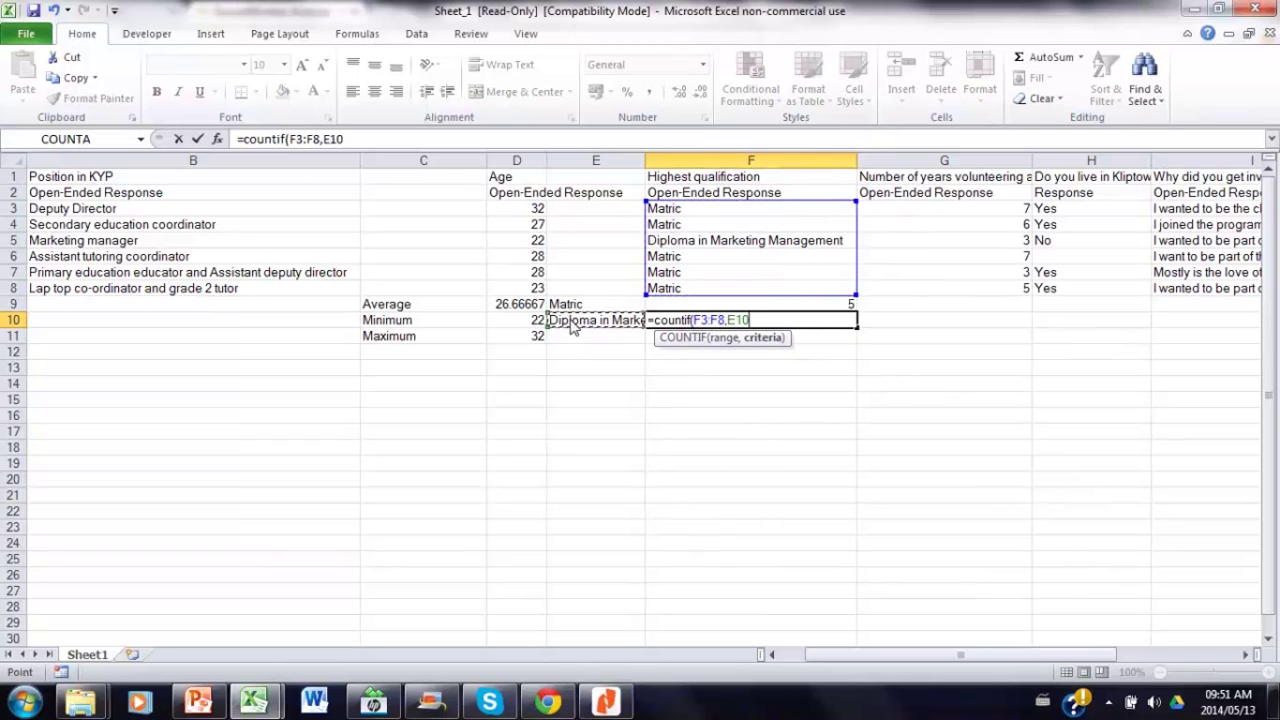
type(")")
key("Return")
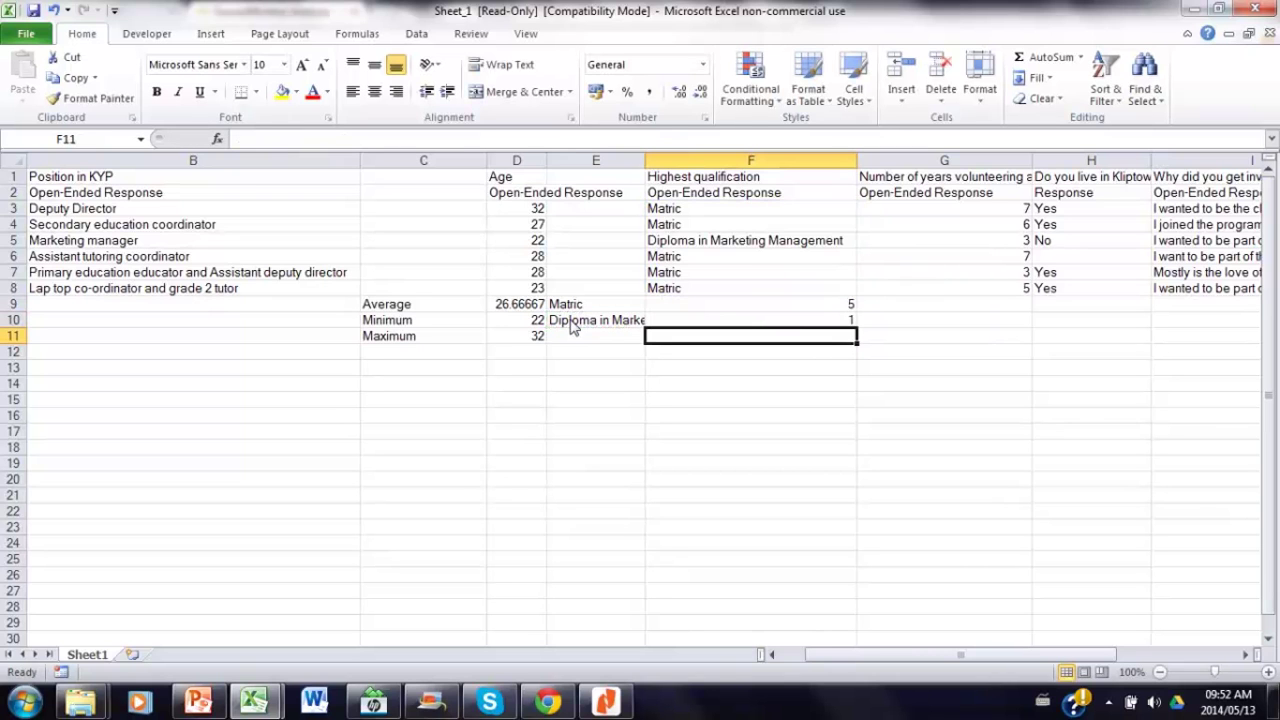
left_click(745, 306)
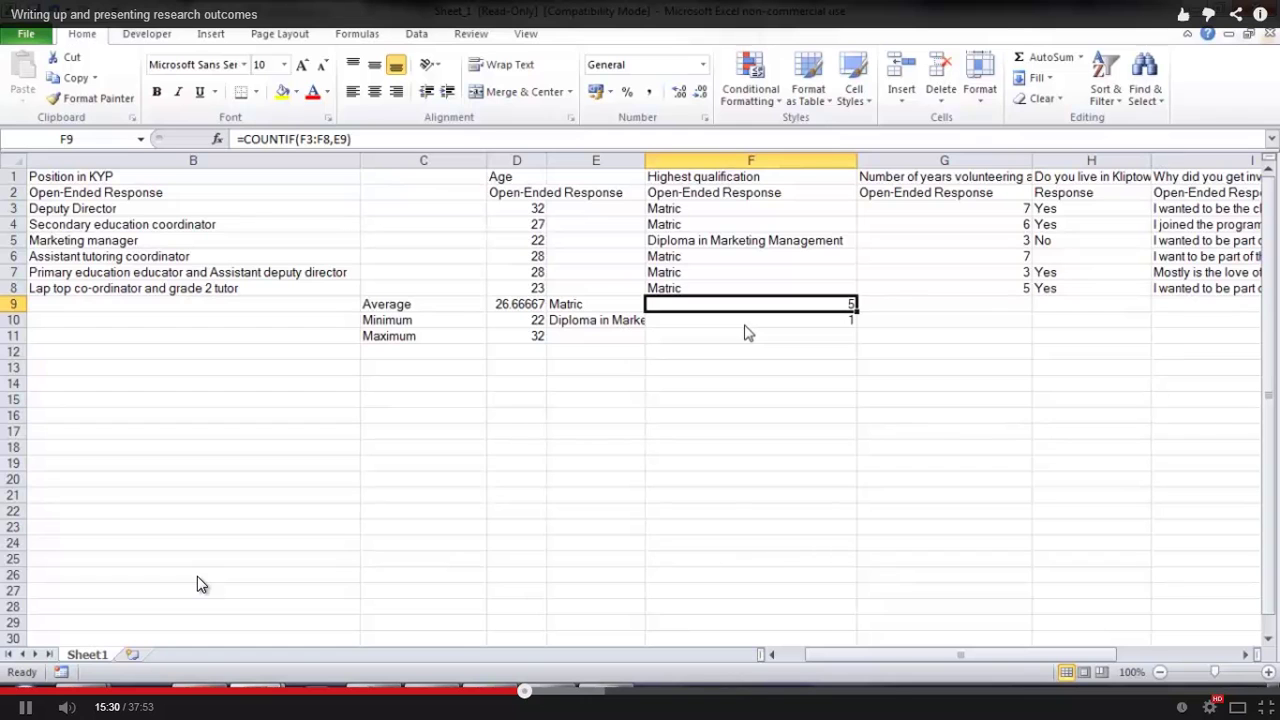
- Insert a 2-D pie chart from the qualification names and counts in E9:F10
left_click_drag(566, 306, 728, 330)
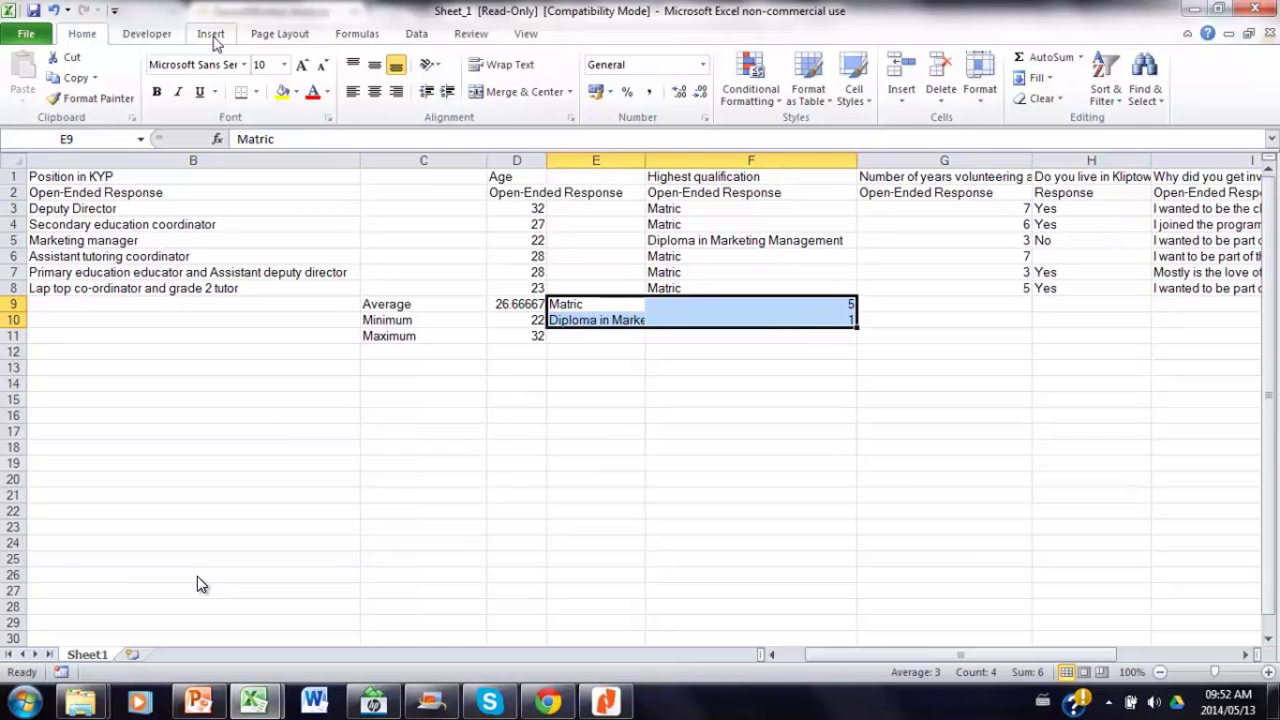
left_click(212, 38)
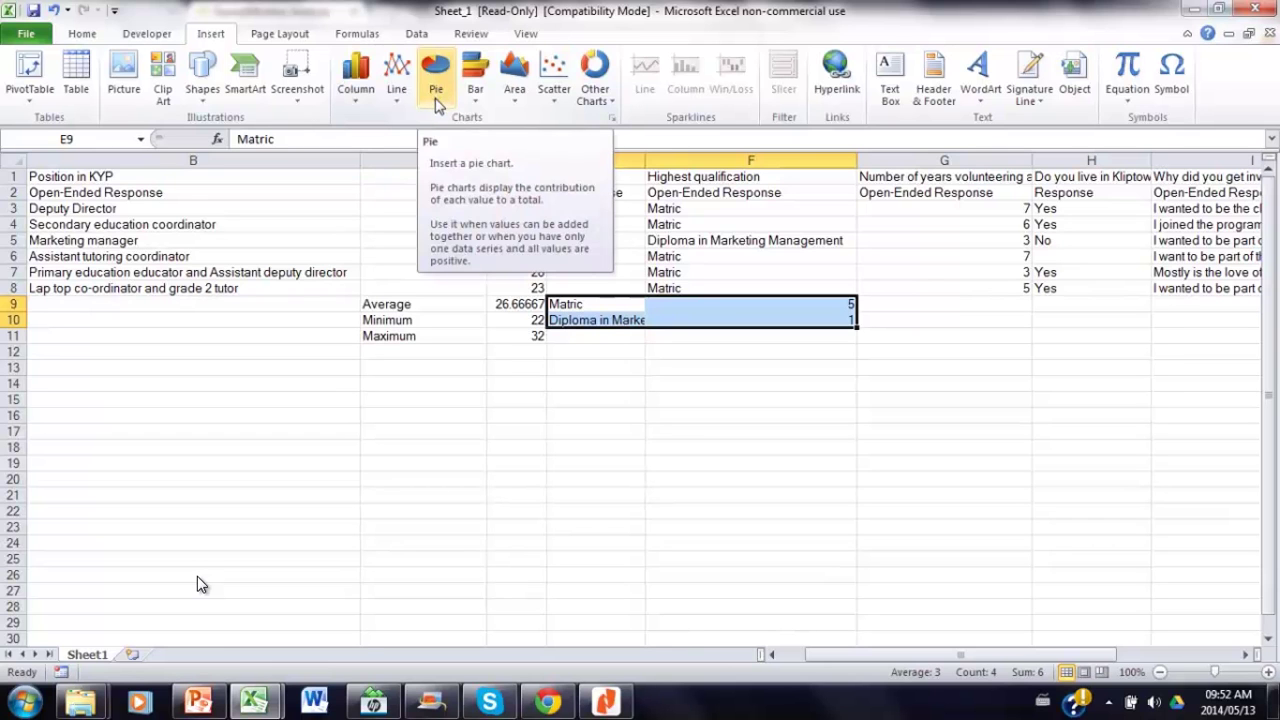
left_click(437, 100)
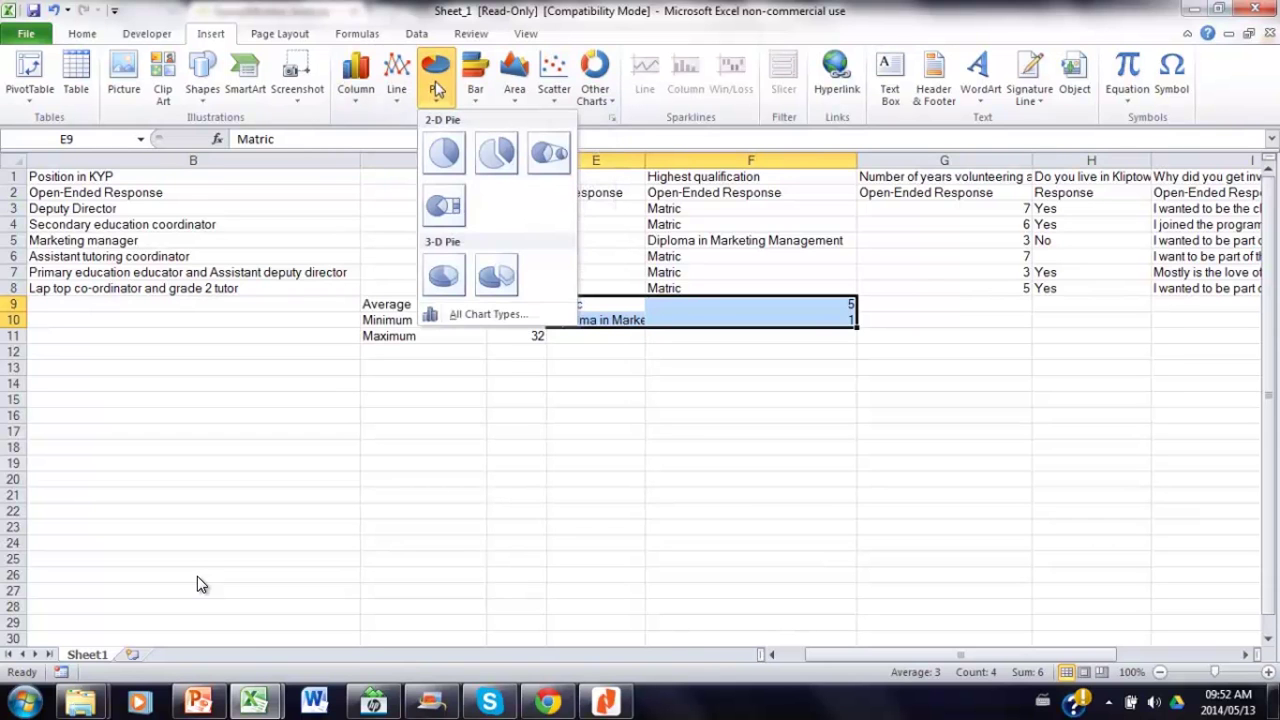
left_click(446, 153)
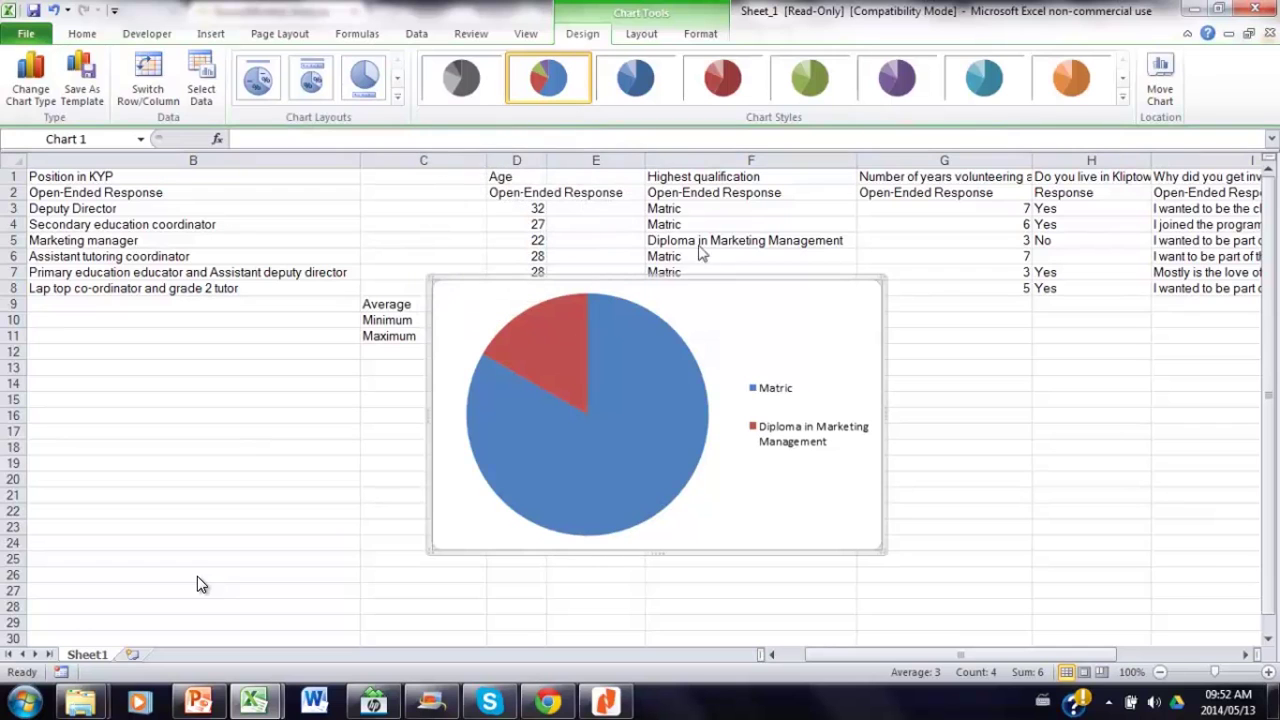
- Move the pie chart below the summary rows and add data labels showing 5 and 1
left_click_drag(725, 284, 373, 376)
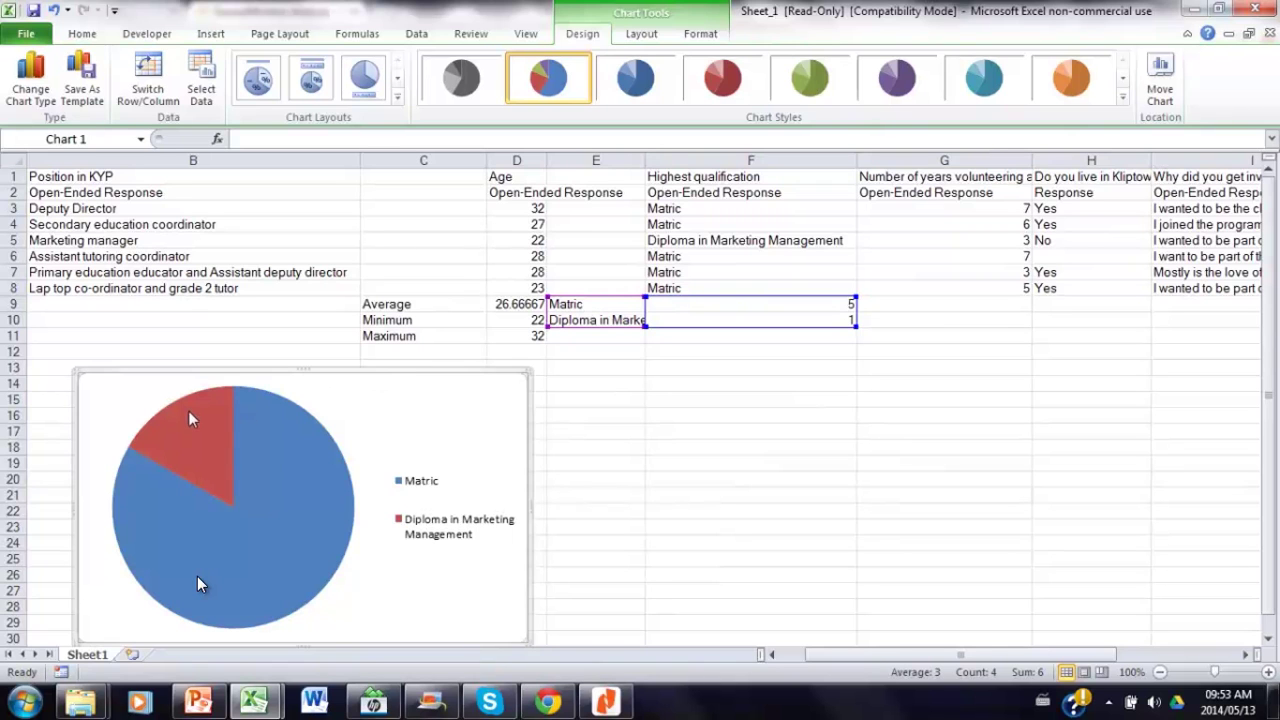
mouse_move(191, 418)
right_click(191, 418)
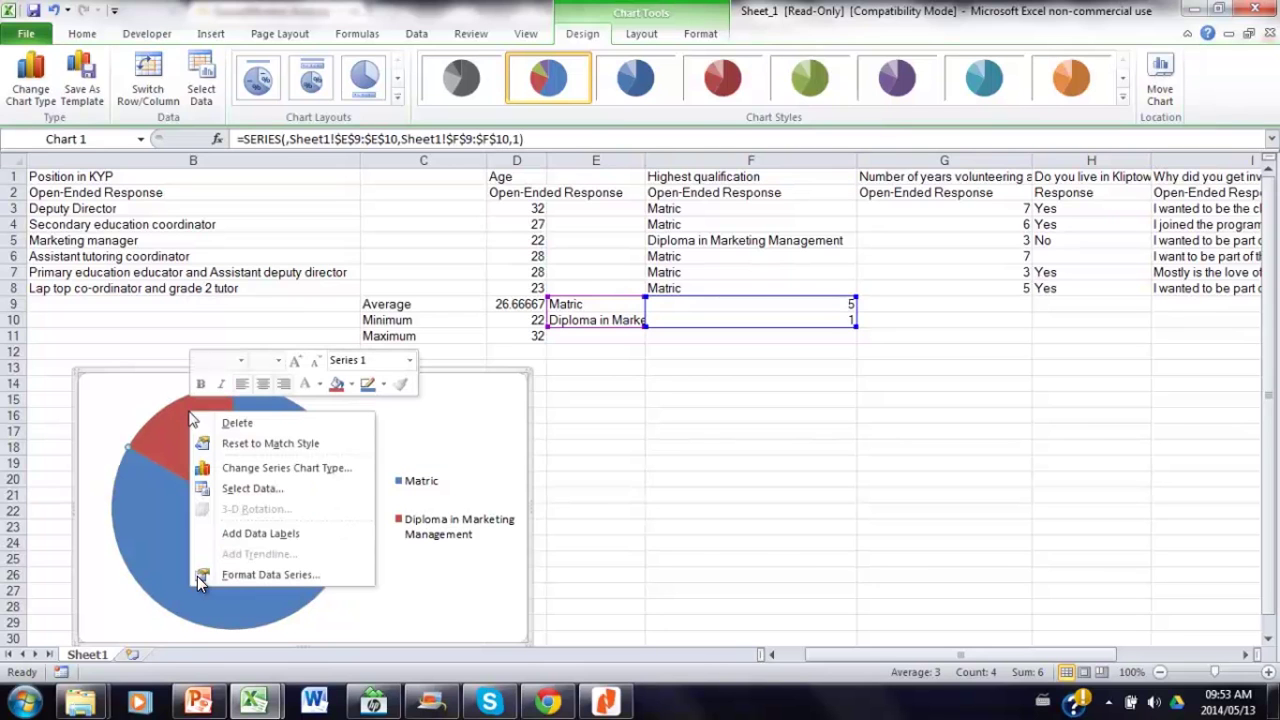
left_click(253, 535)
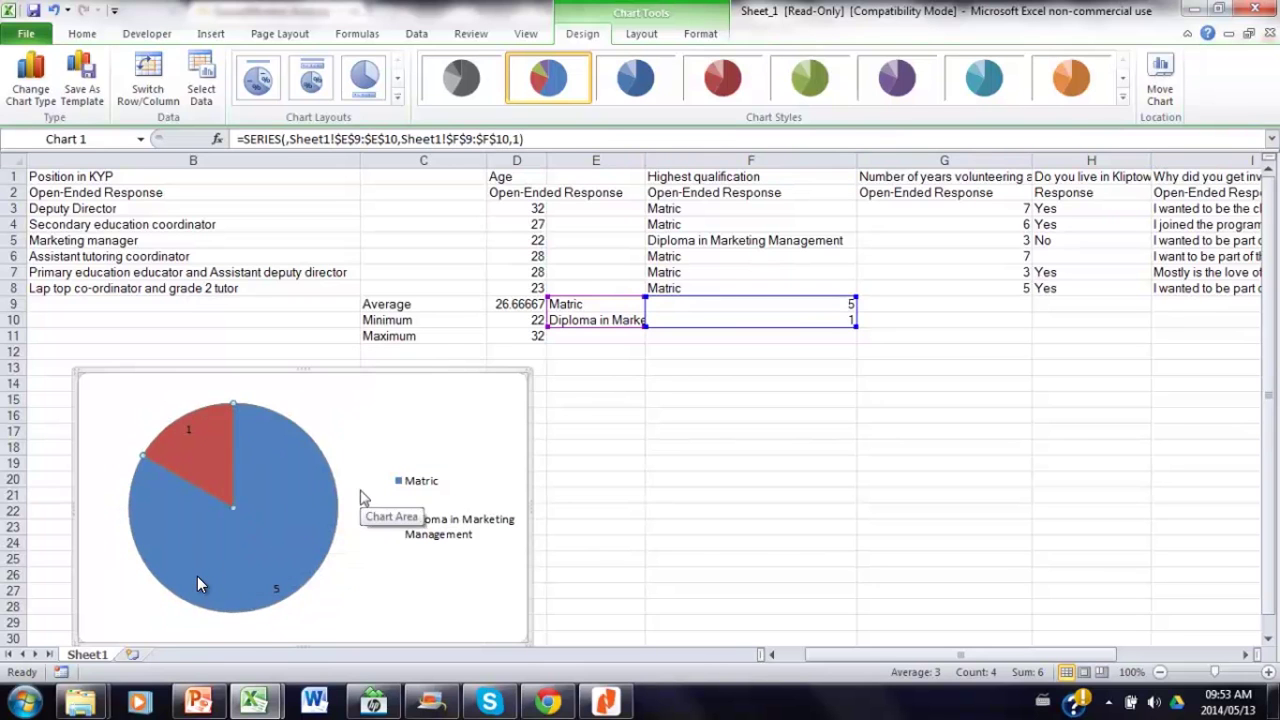
right_click(190, 450)
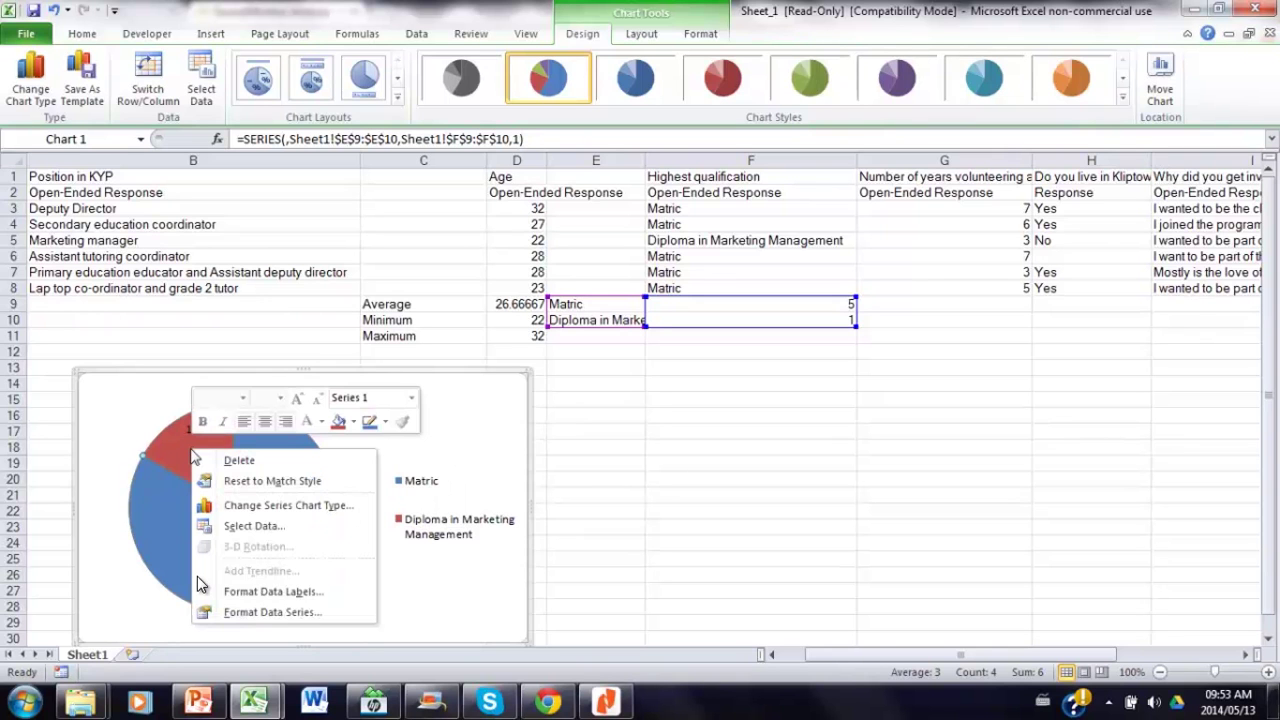
left_click(240, 612)
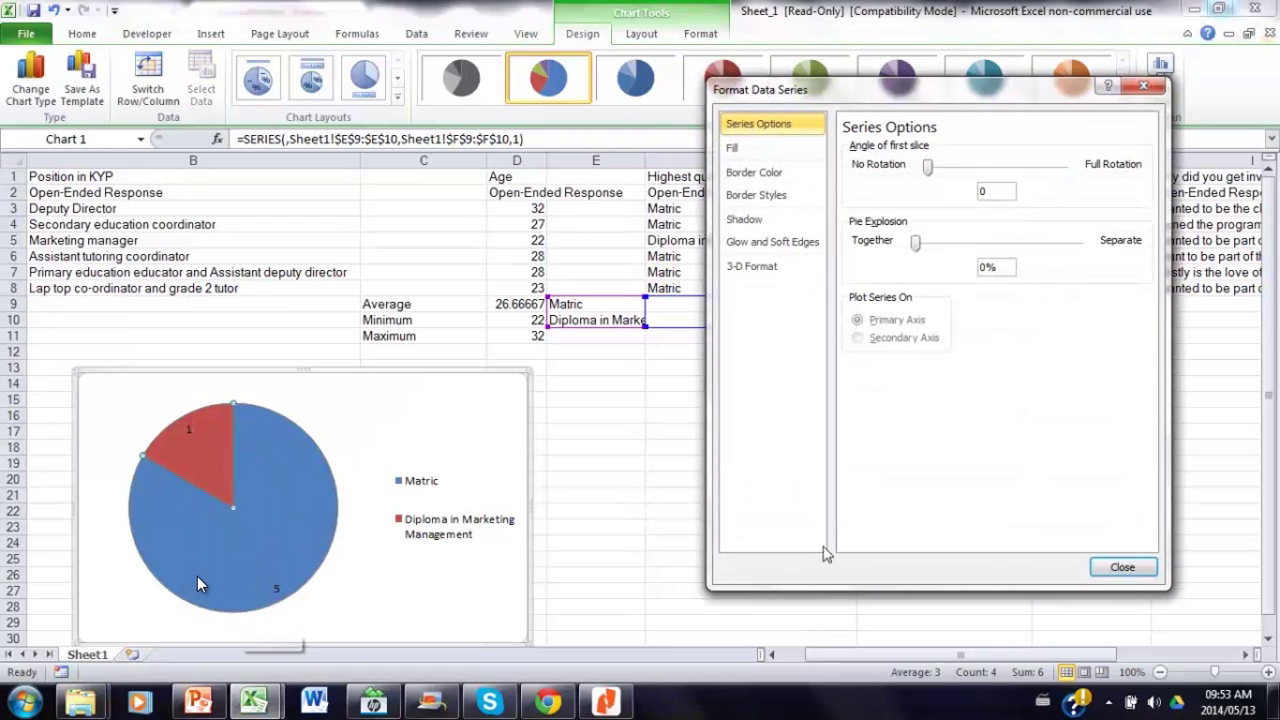
left_click(1130, 576)
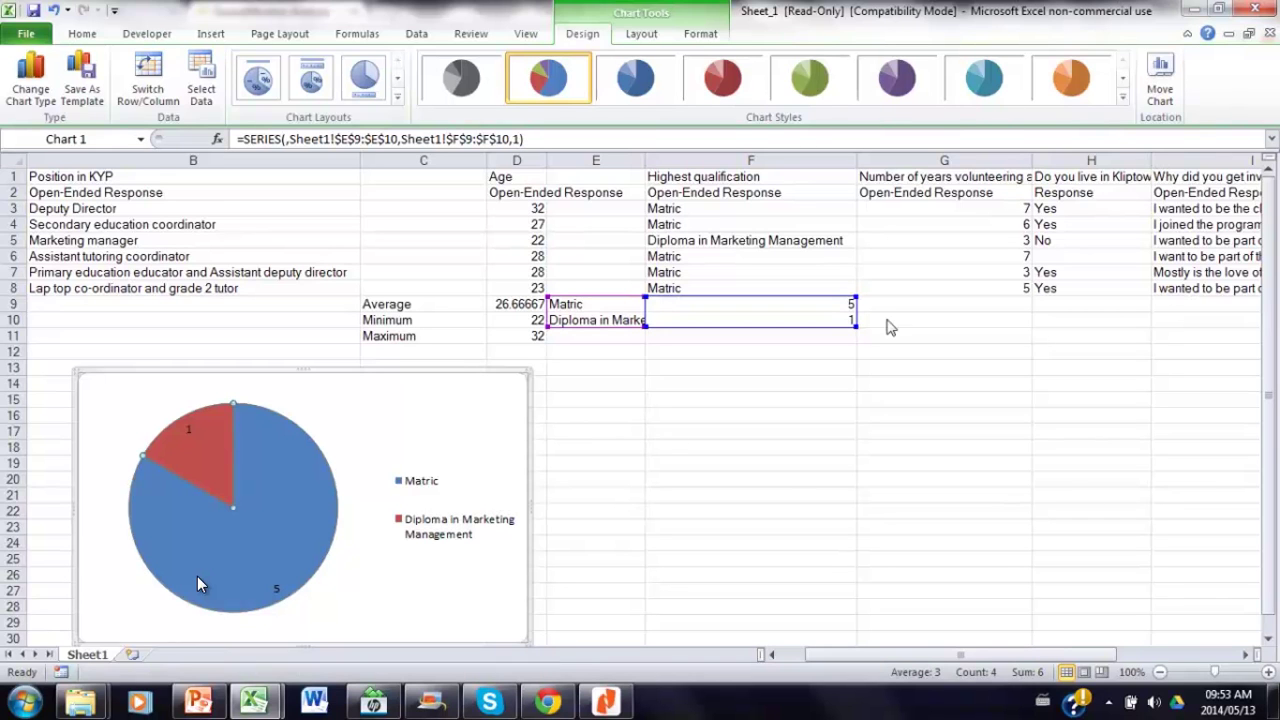
- Insert a narrow blank column G before the volunteering years column
left_click(912, 163)
right_click(912, 170)
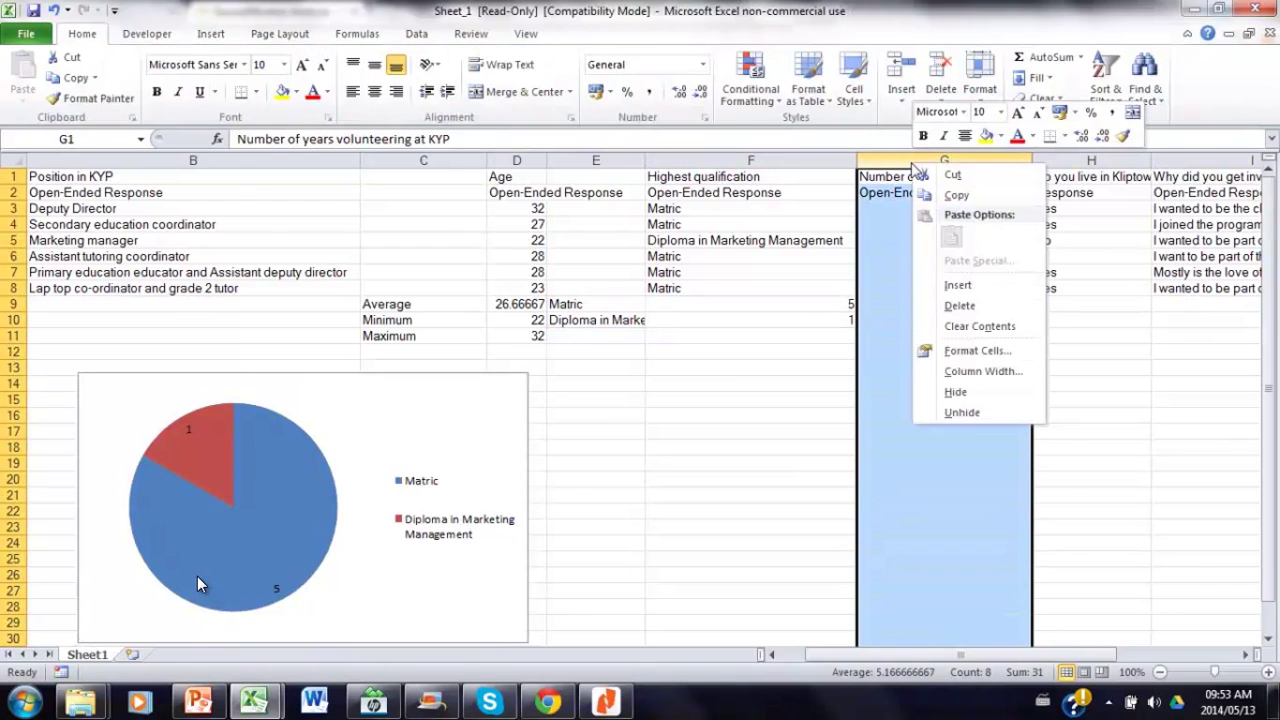
left_click(958, 286)
left_click_drag(1068, 162, 958, 185)
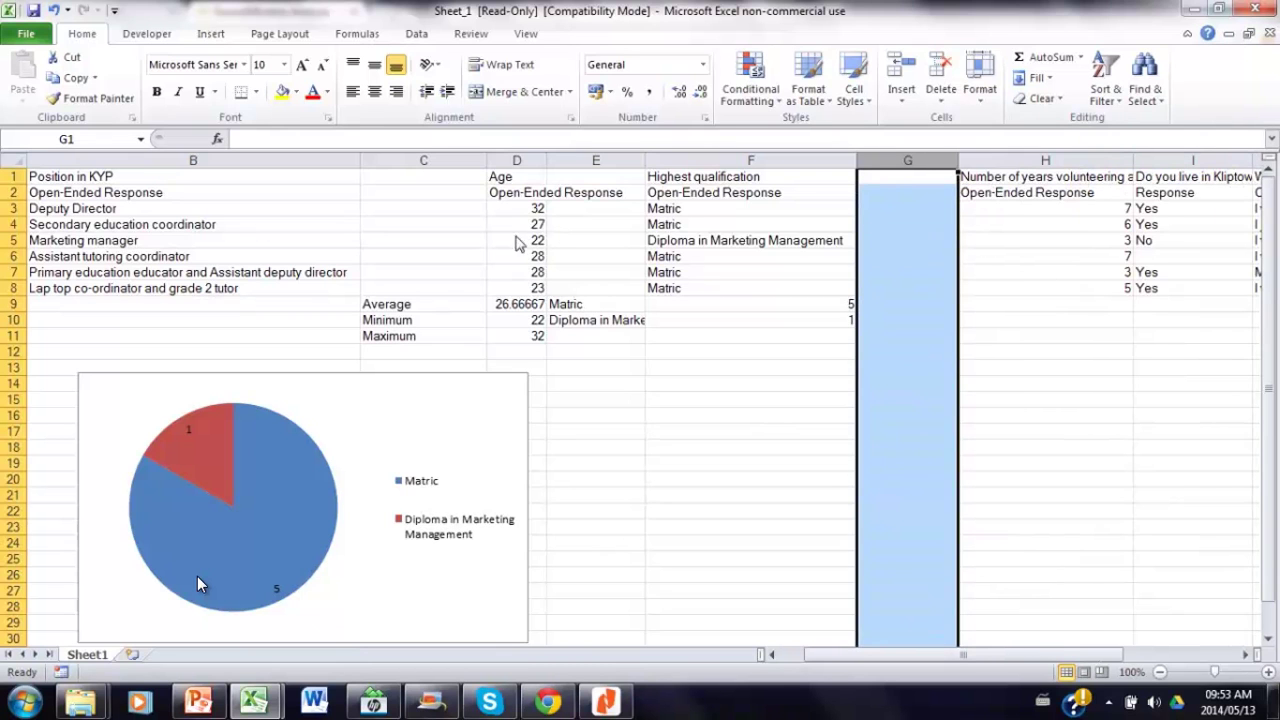
- Copy the Average, Minimum and Maximum labels from C9:C11 into G9:G11
left_click(403, 310)
left_click_drag(403, 310, 405, 336)
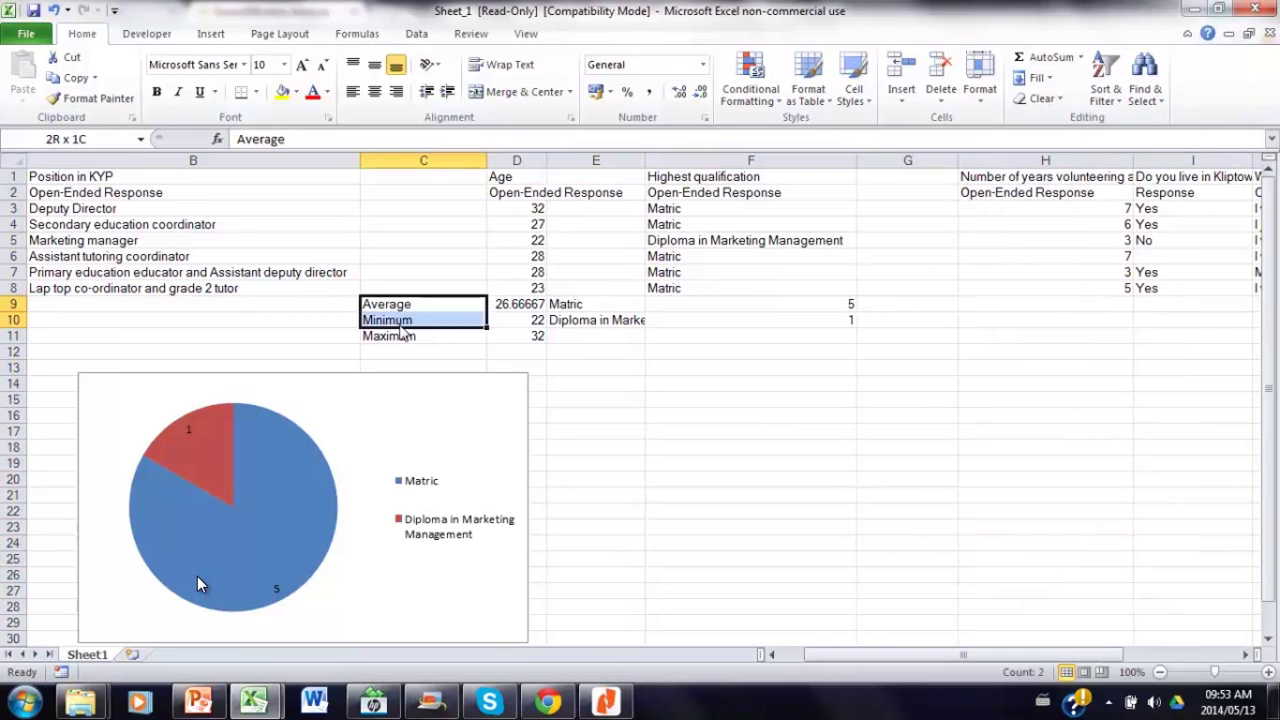
right_click(405, 336)
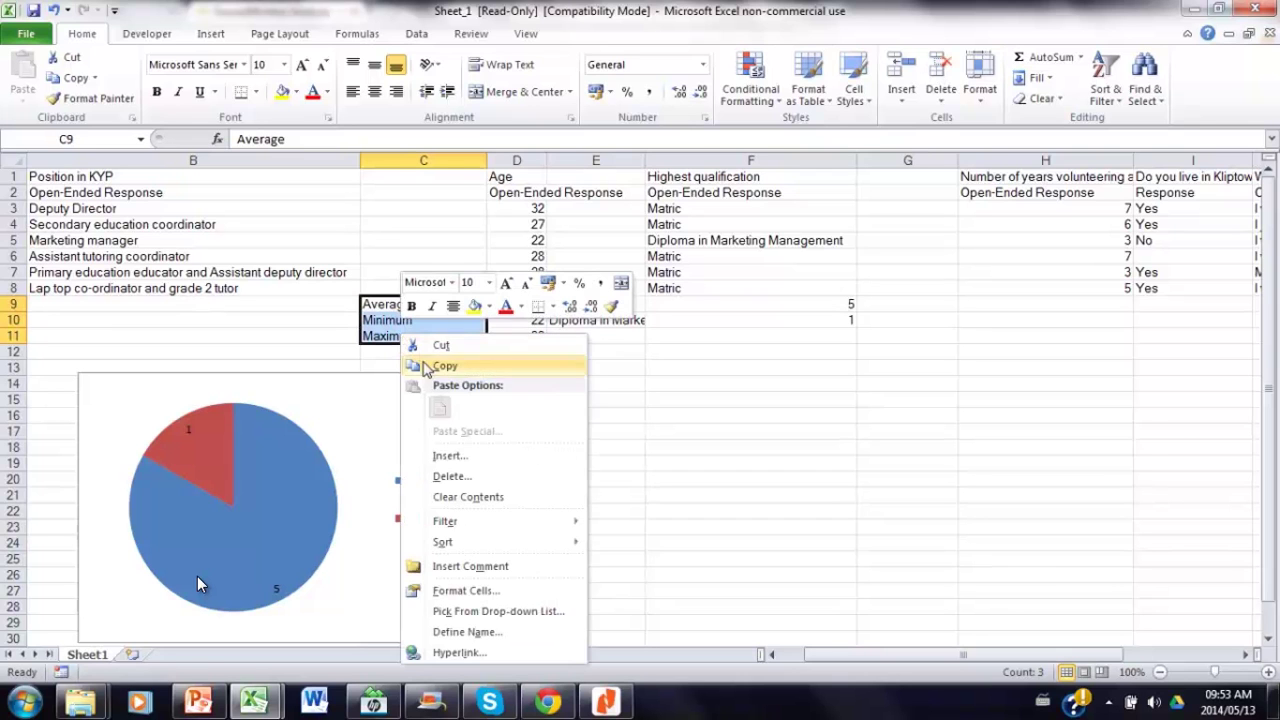
left_click(425, 365)
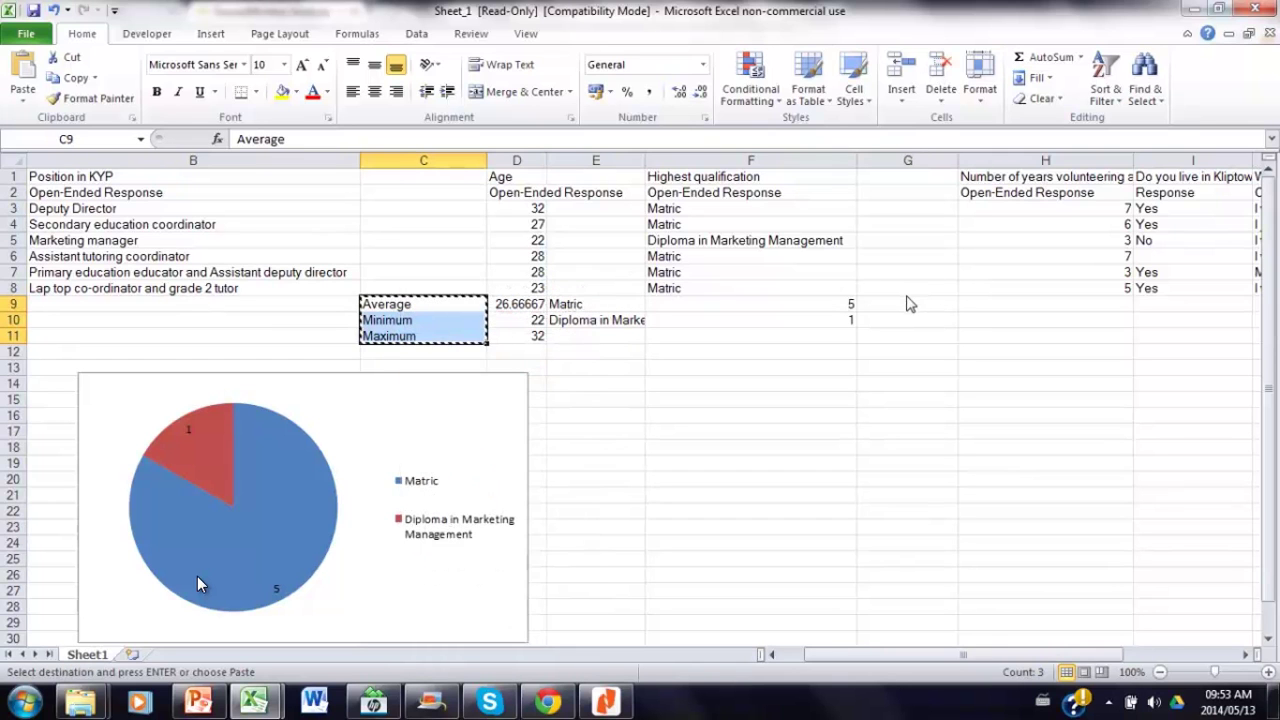
left_click(904, 312)
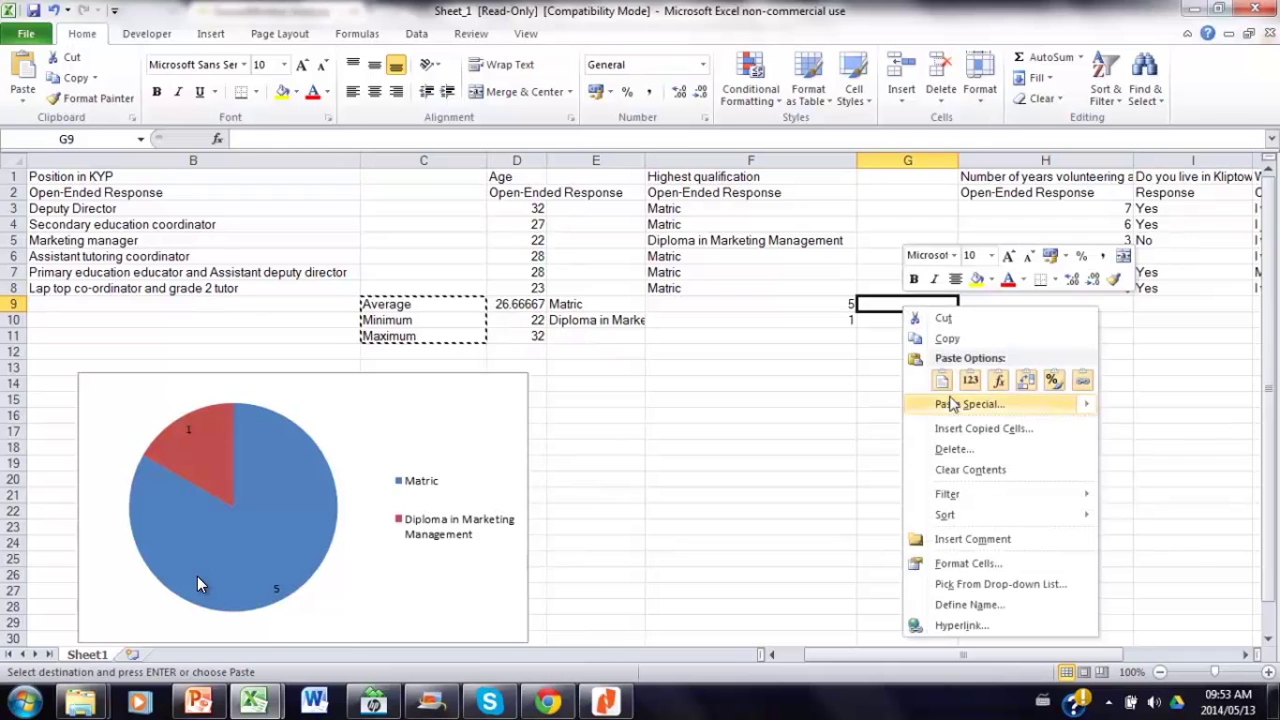
left_click(941, 380)
left_click(1034, 310)
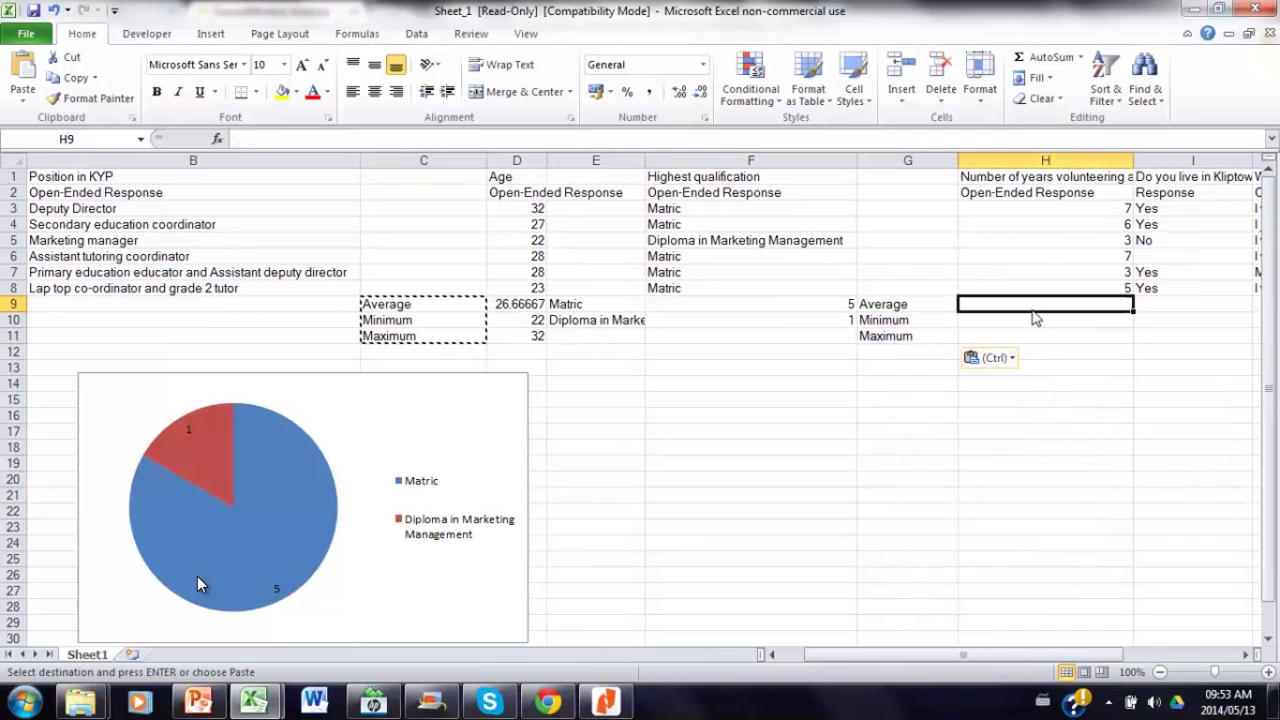
- Enter =AVERAGE(H3:H8) in H9, giving 5.166666667 average volunteering years
type("=a")
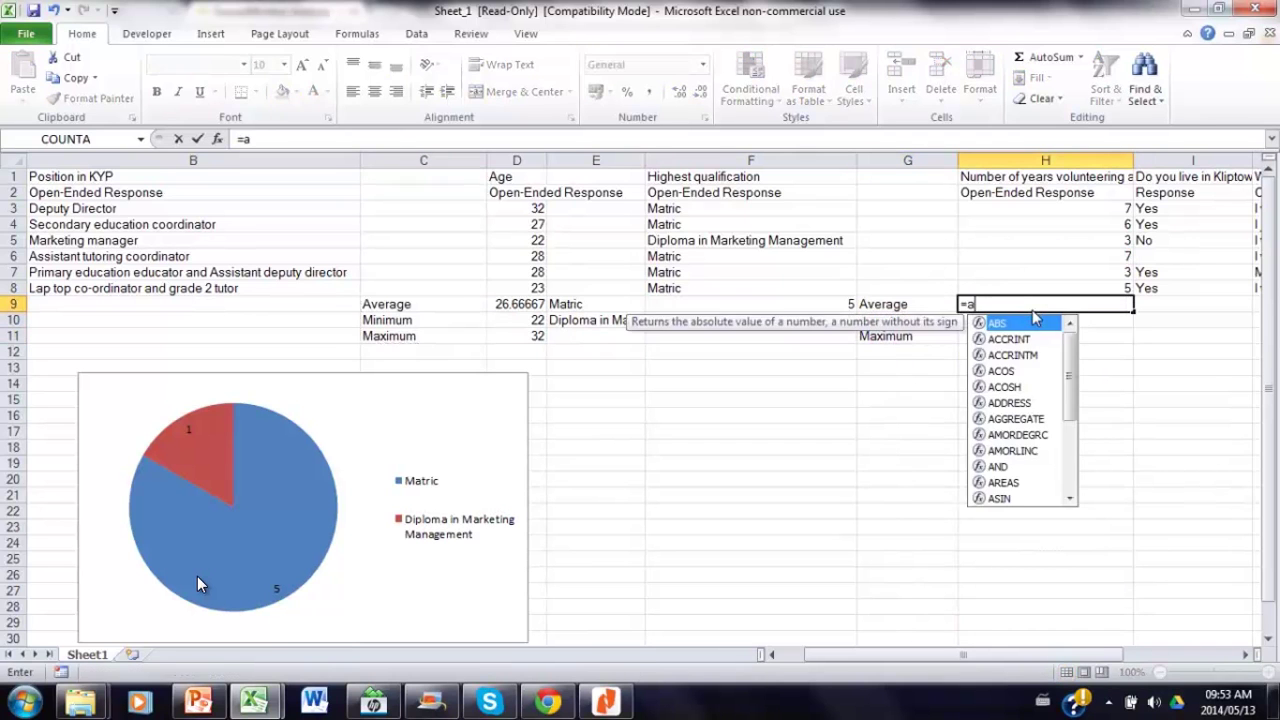
type("v")
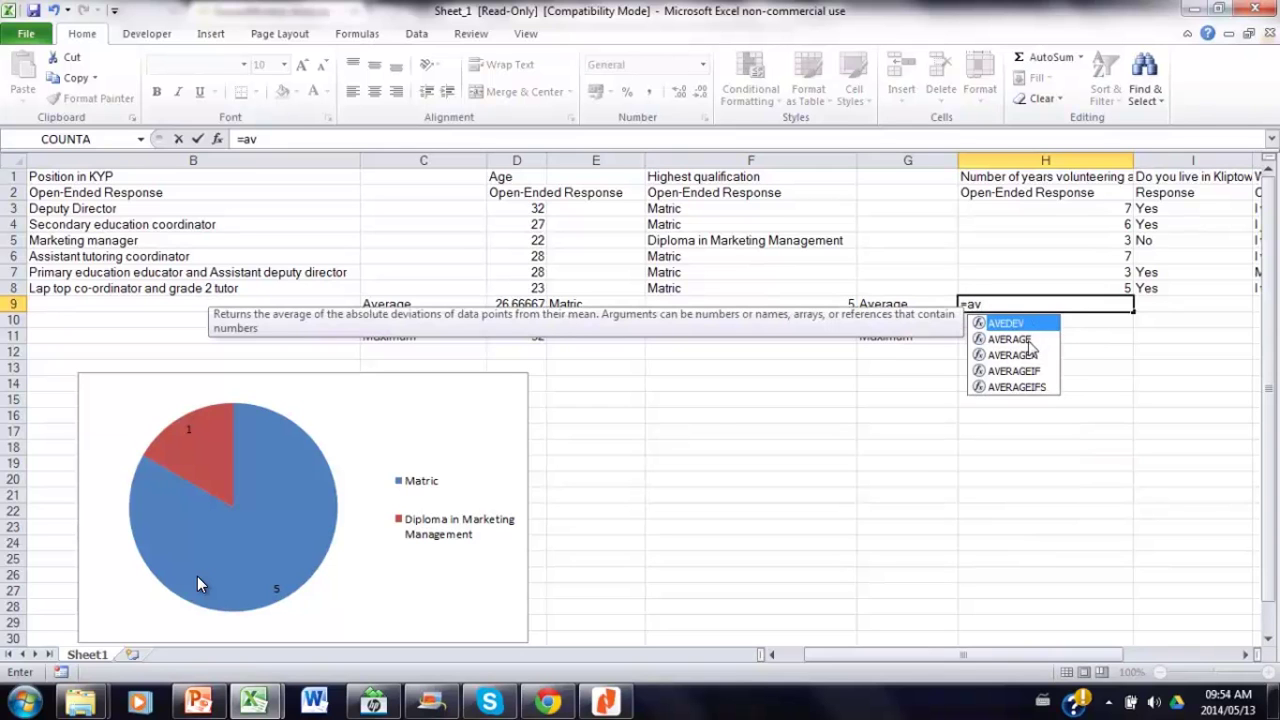
double_click(1030, 346)
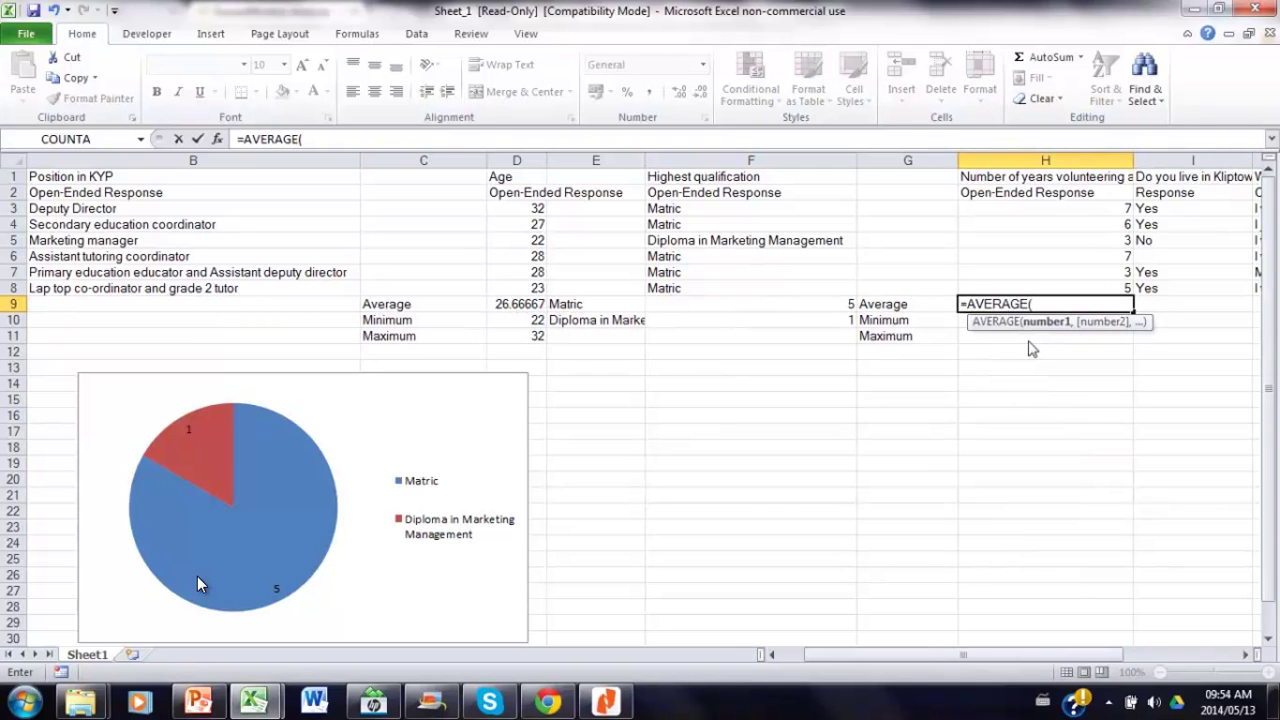
left_click_drag(1054, 292, 1062, 208)
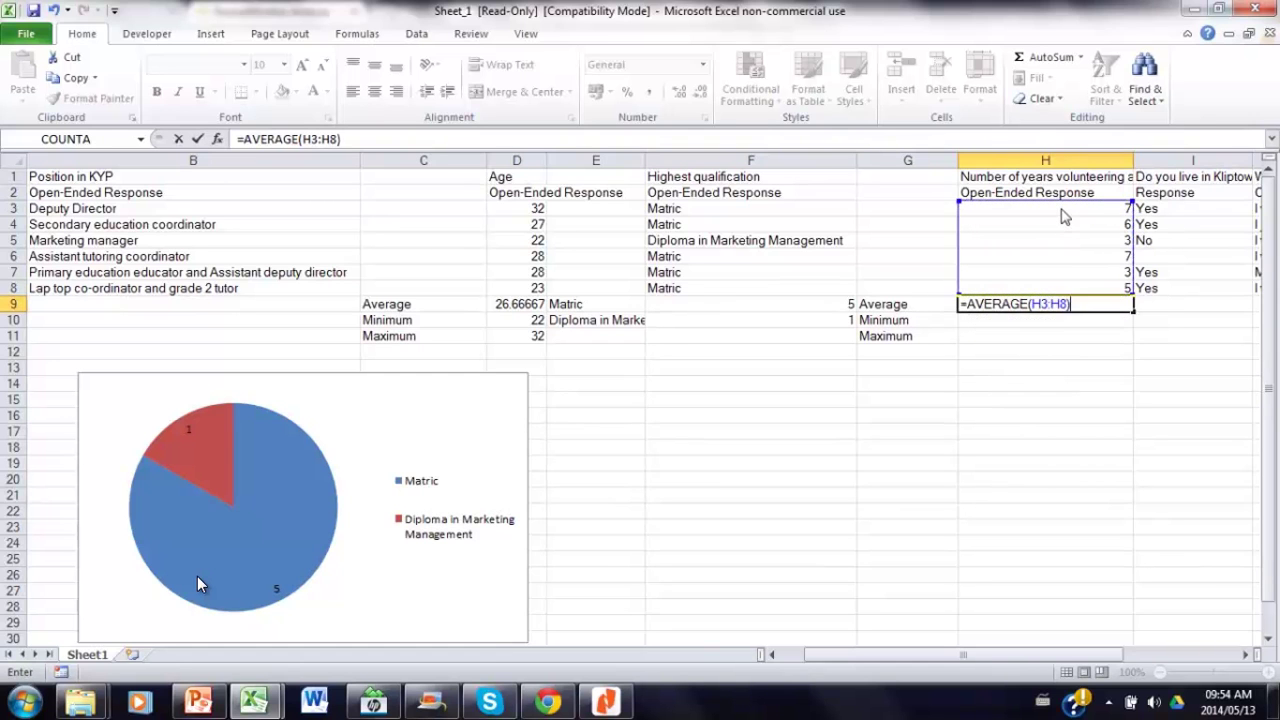
key("Return")
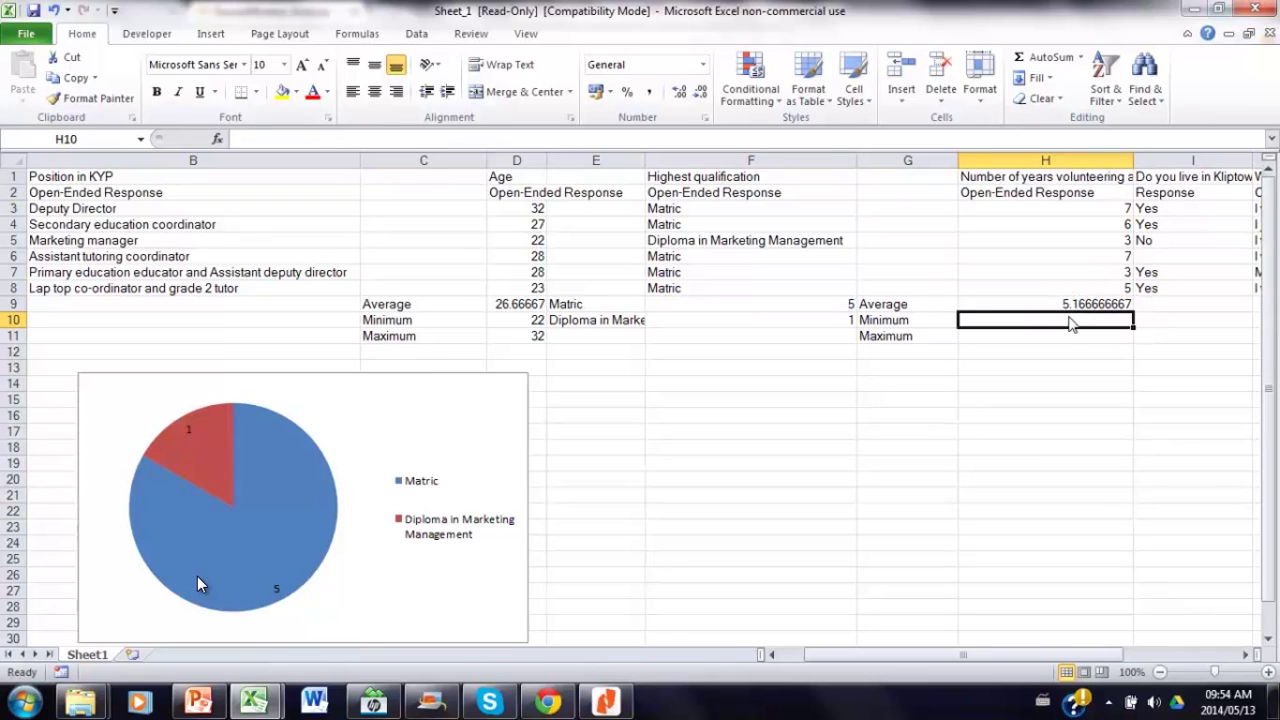
- Enter =MIN(H3:H8) and =MAX(H3:H8) in H10 and H11, giving 3 and 7
type("=min")
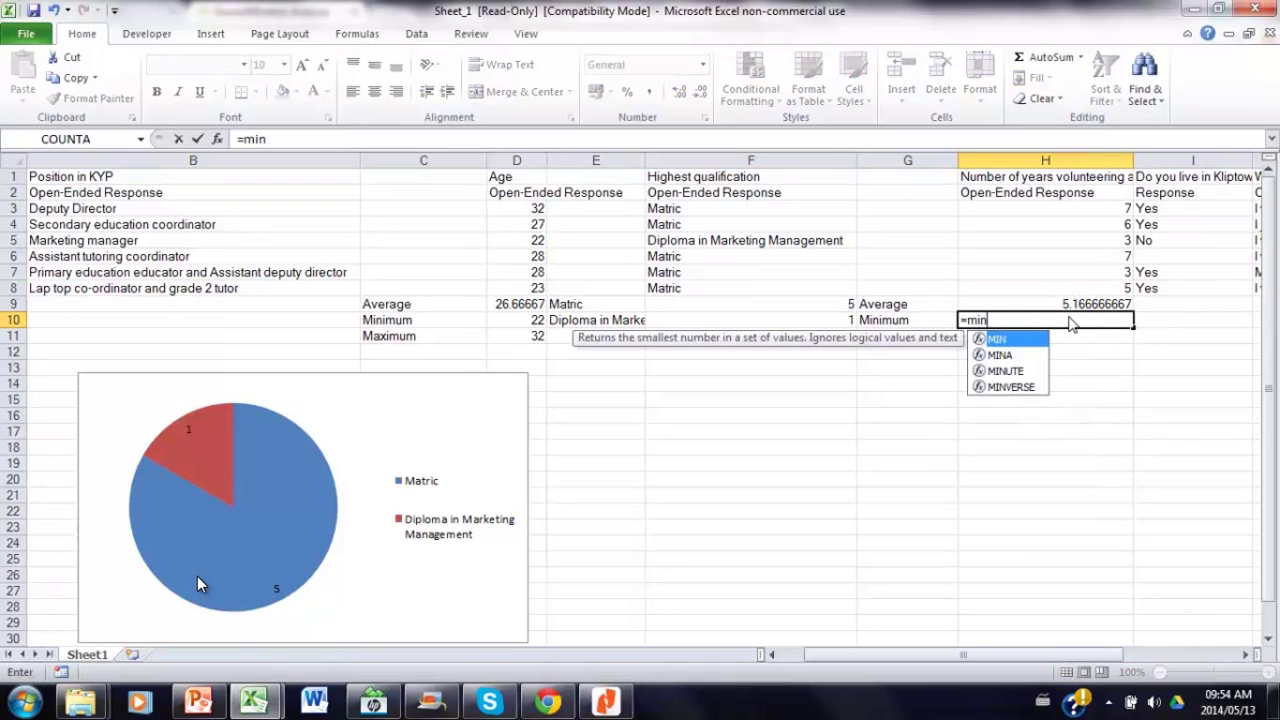
type("(")
left_click_drag(1110, 288, 1108, 216)
type(")")
key("Return")
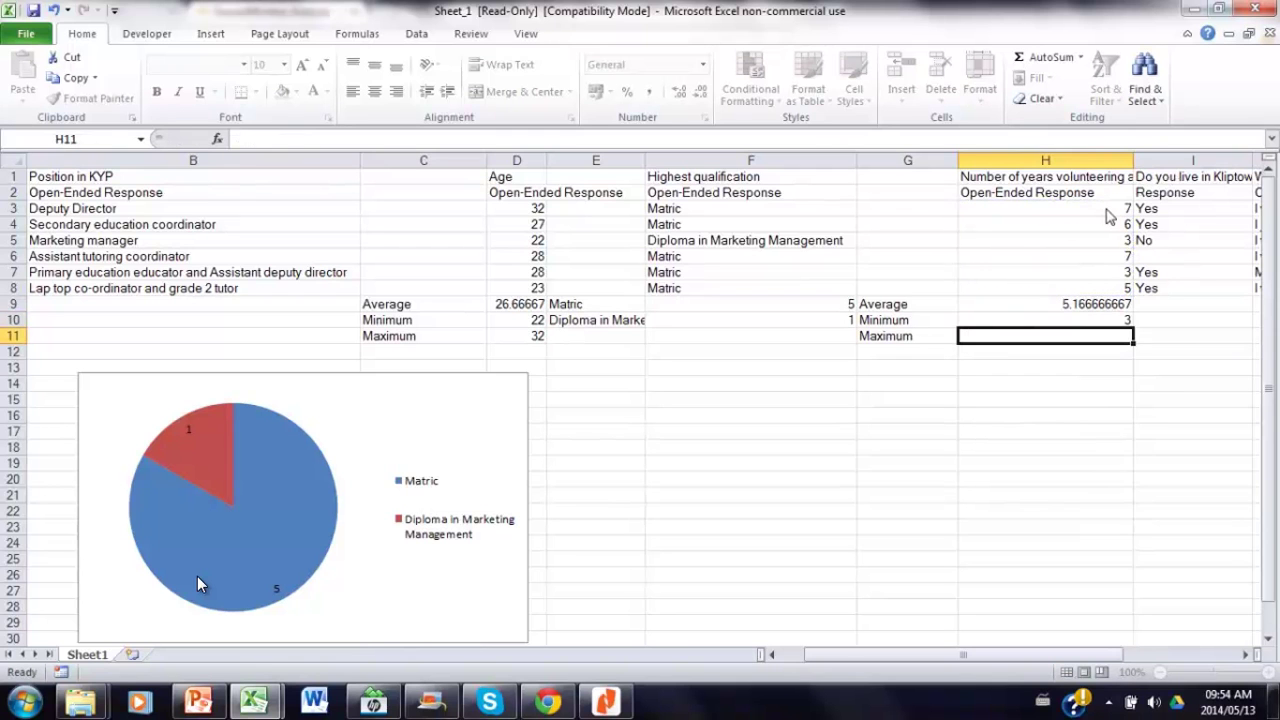
type("=ma")
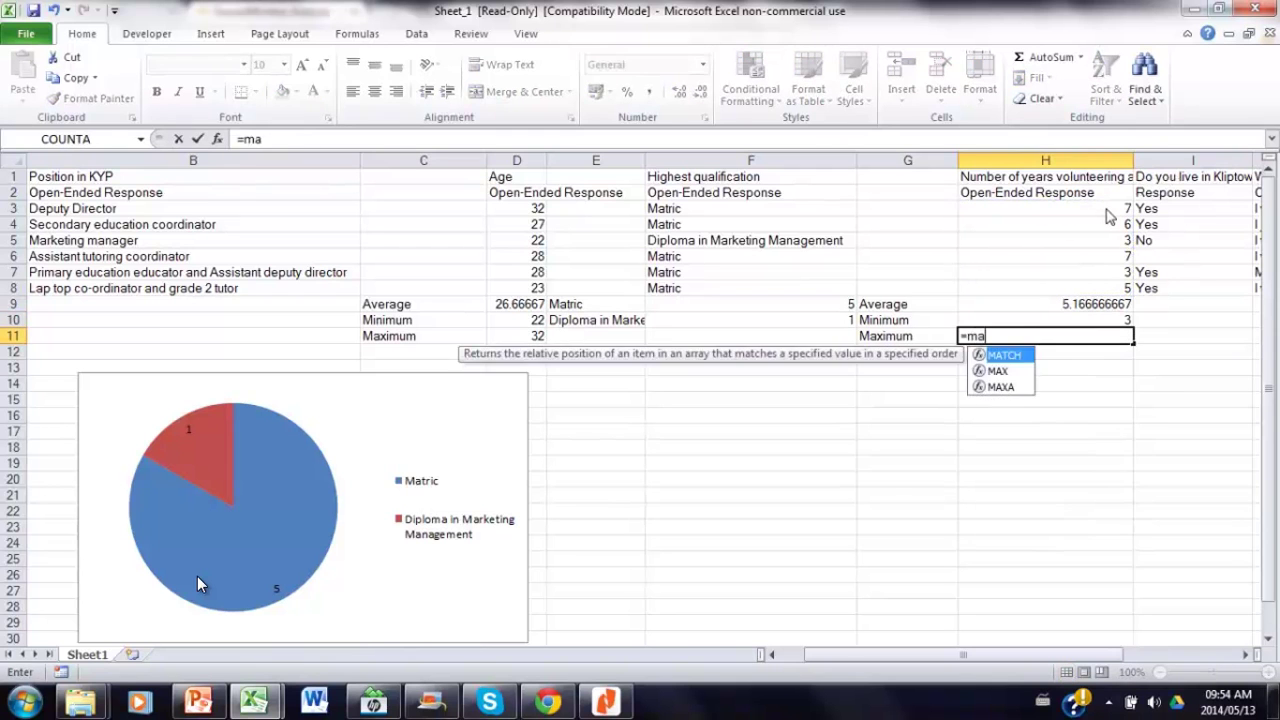
type("x(")
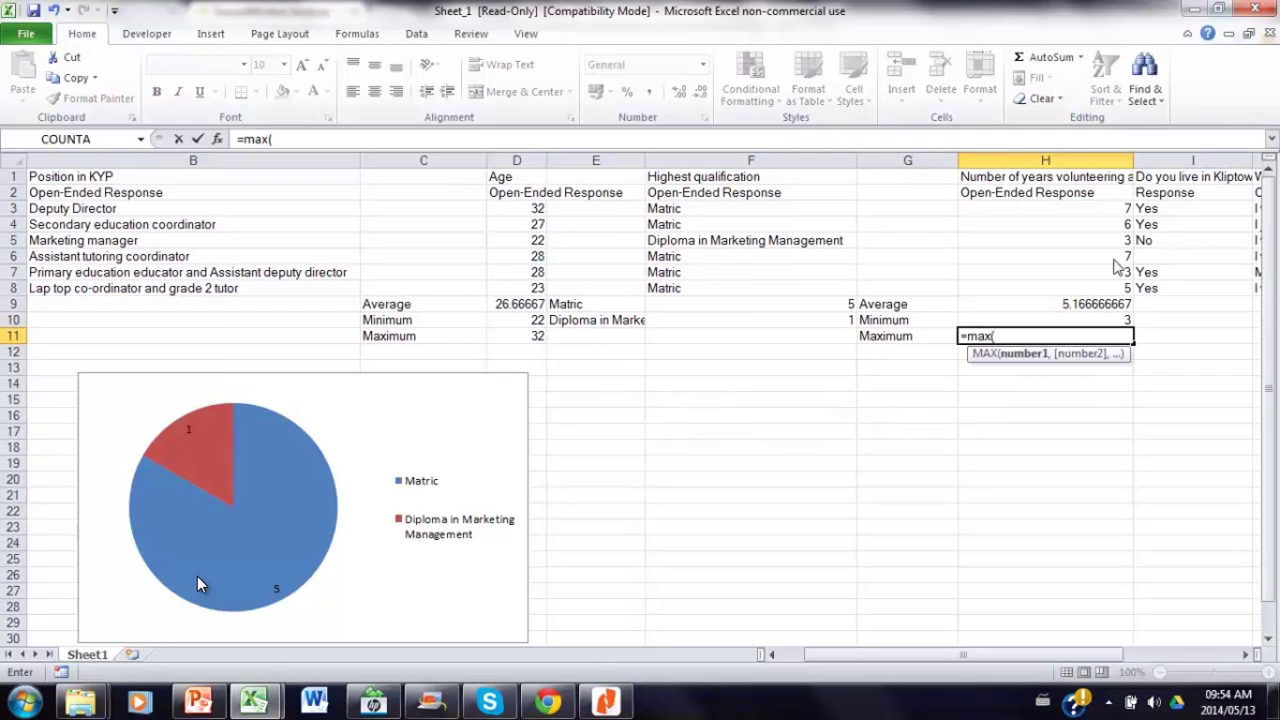
left_click_drag(1093, 288, 1092, 211)
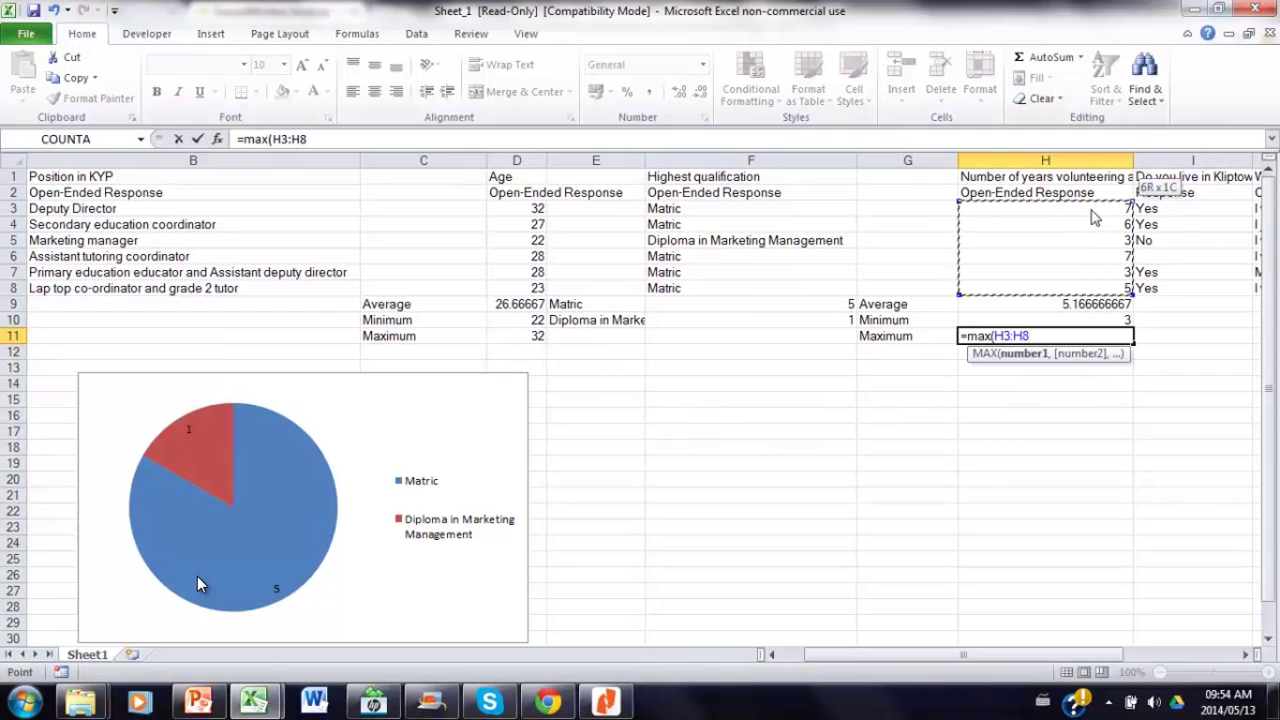
type(")")
key("Return")
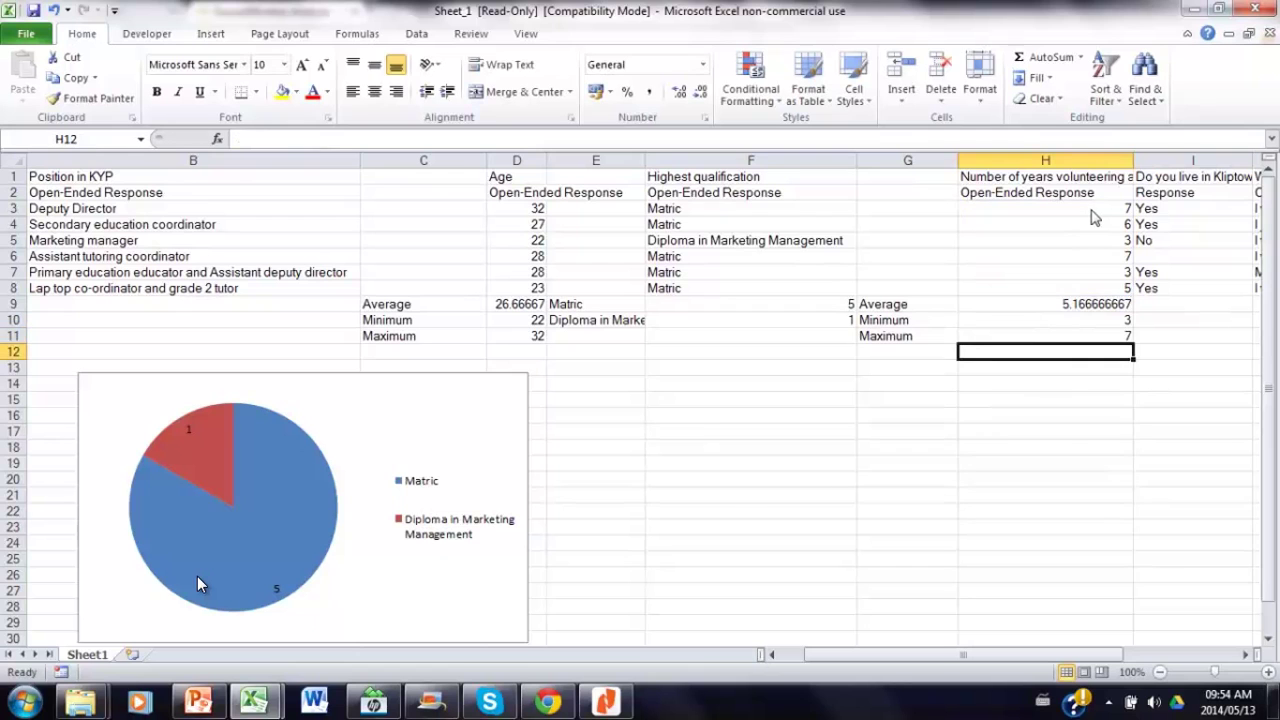
key("Up")
key("Up")
key("Down")
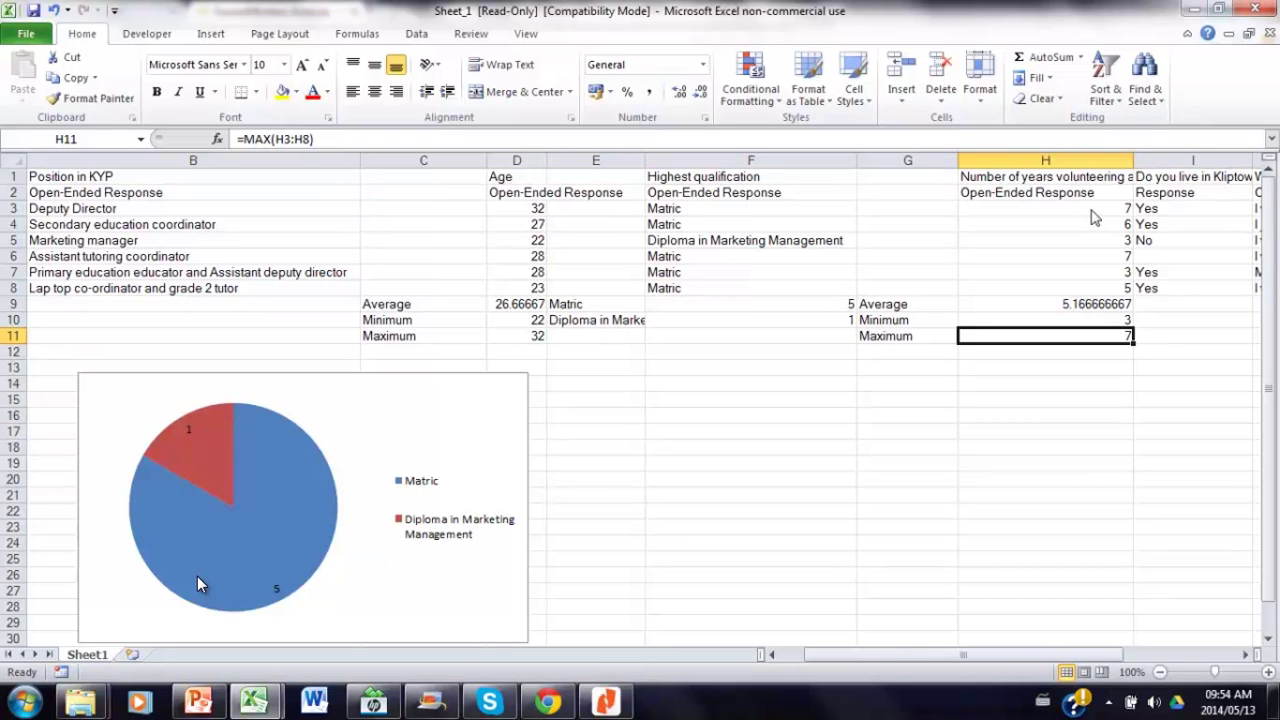
- Enter 7 in G12 as the criterion for volunteers with 7 years
left_click(1094, 210)
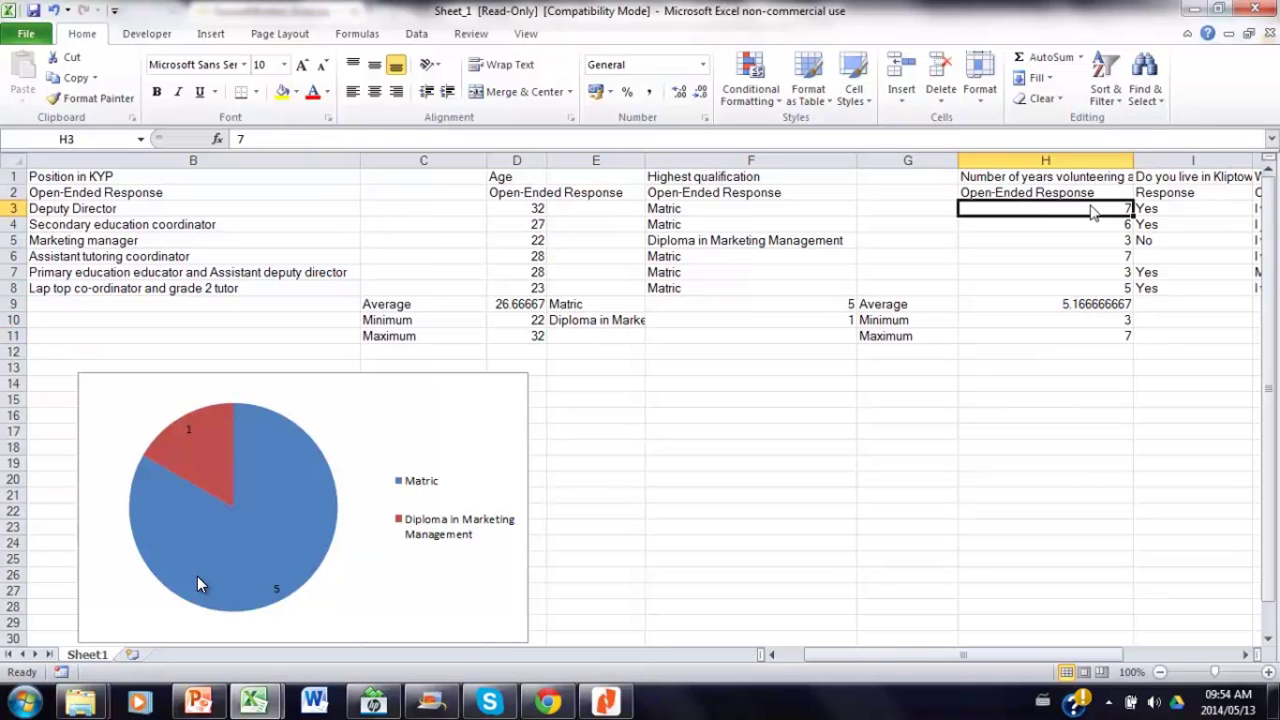
left_click(1097, 258)
left_click(1080, 213)
left_click(1089, 257)
left_click(912, 358)
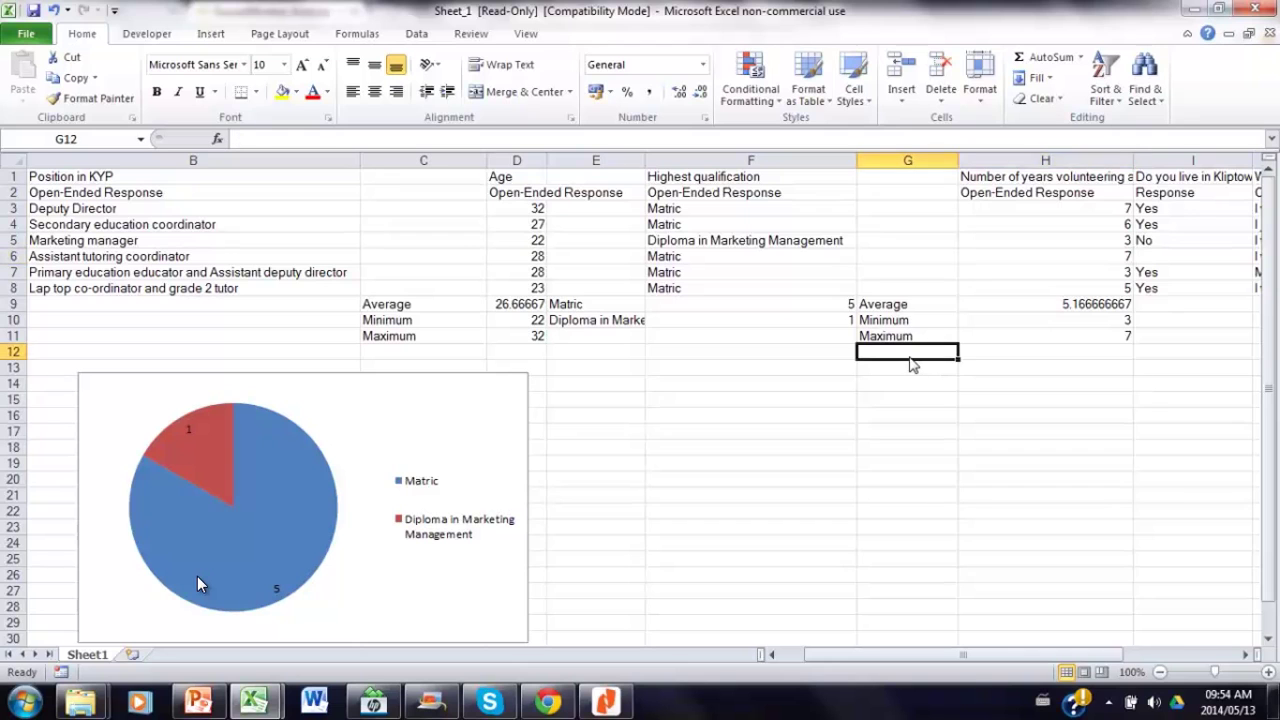
type("7")
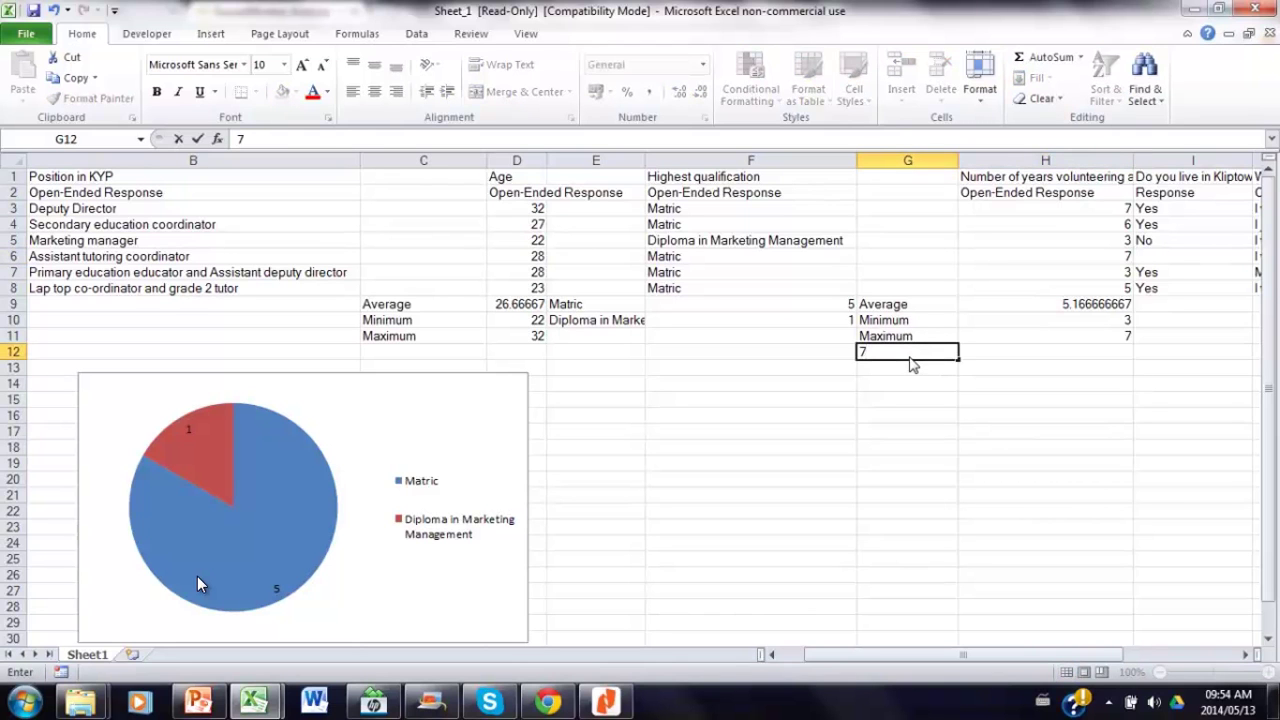
key("Return")
- Enter =COUNTIF(H3:H8,G12) in H12, returning 2
left_click(1006, 355)
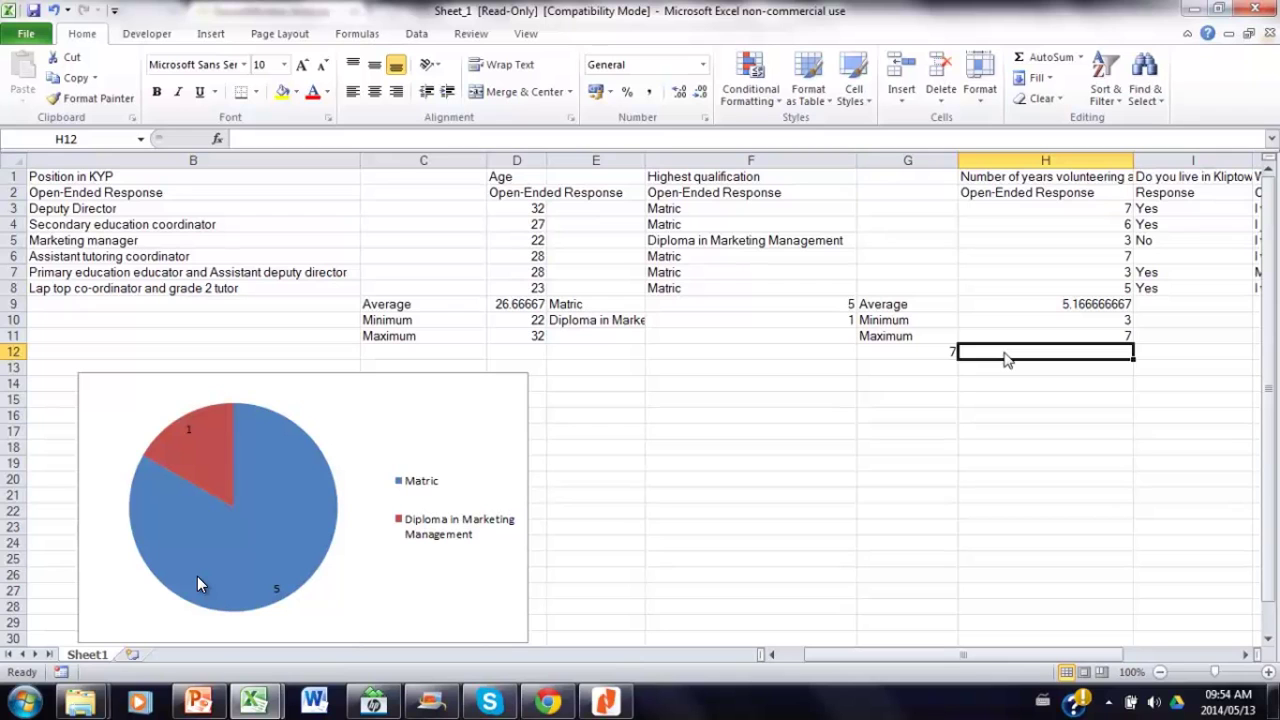
type("=")
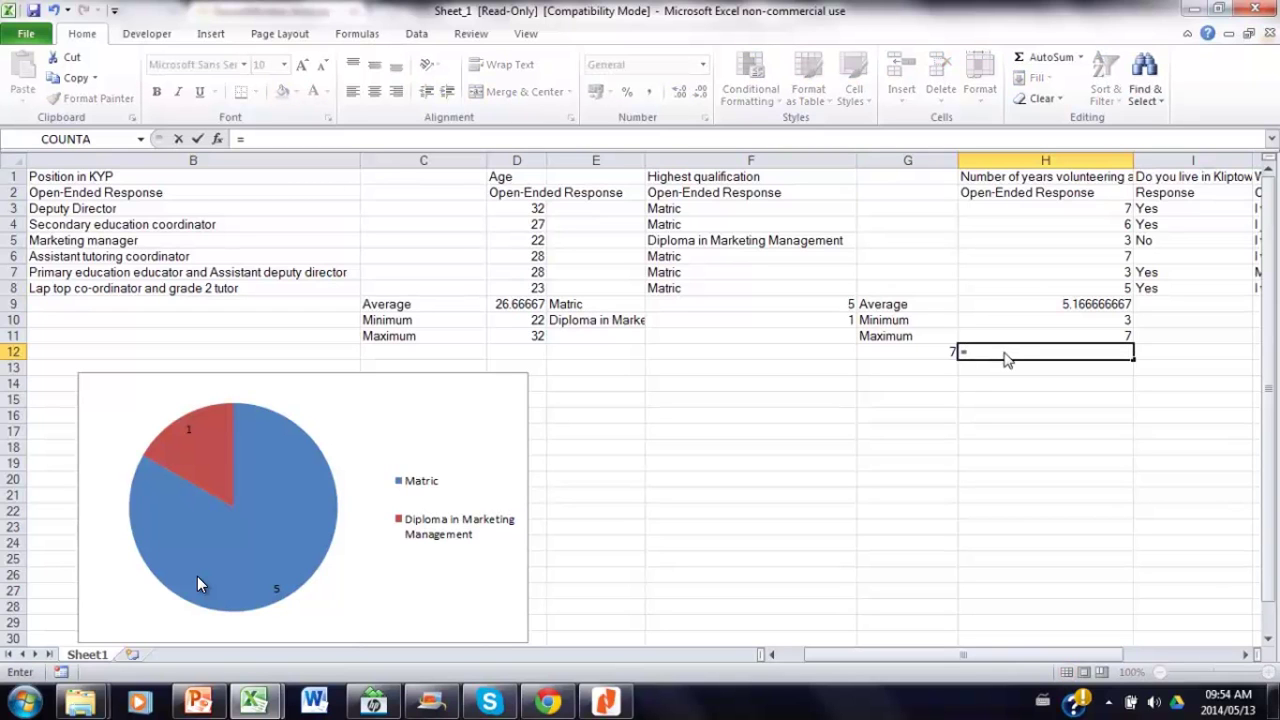
type("count")
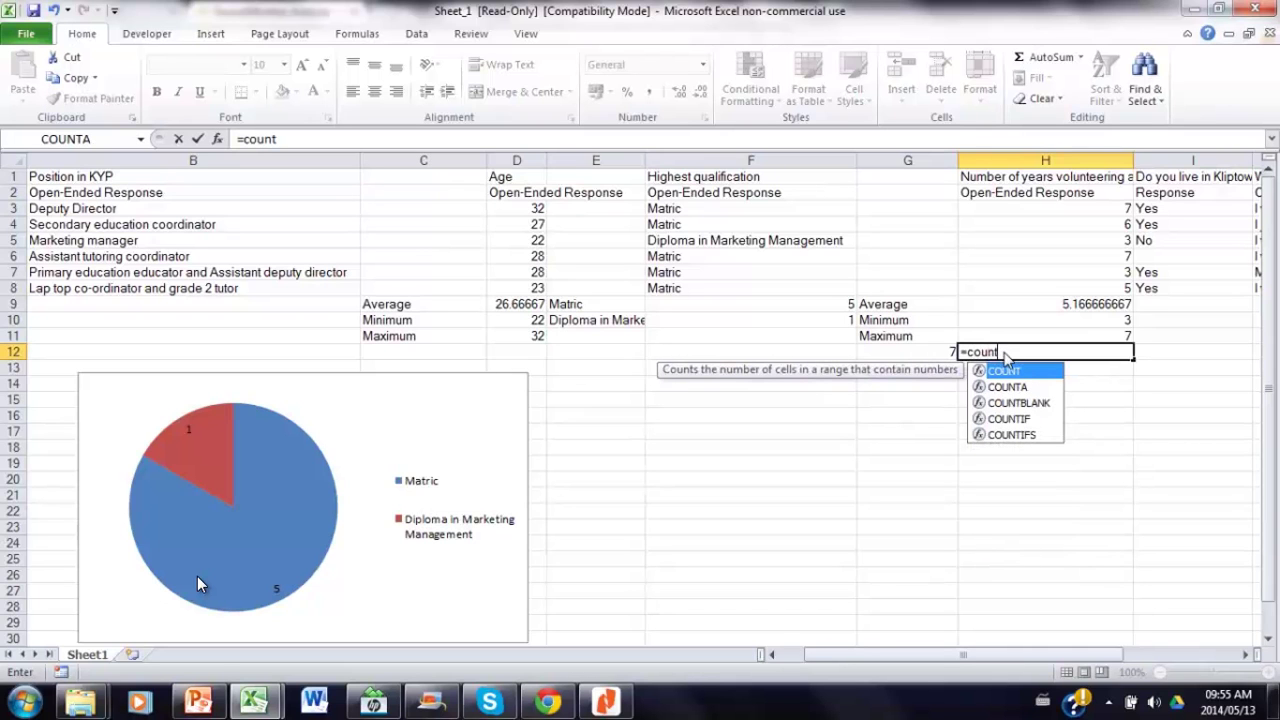
type("if")
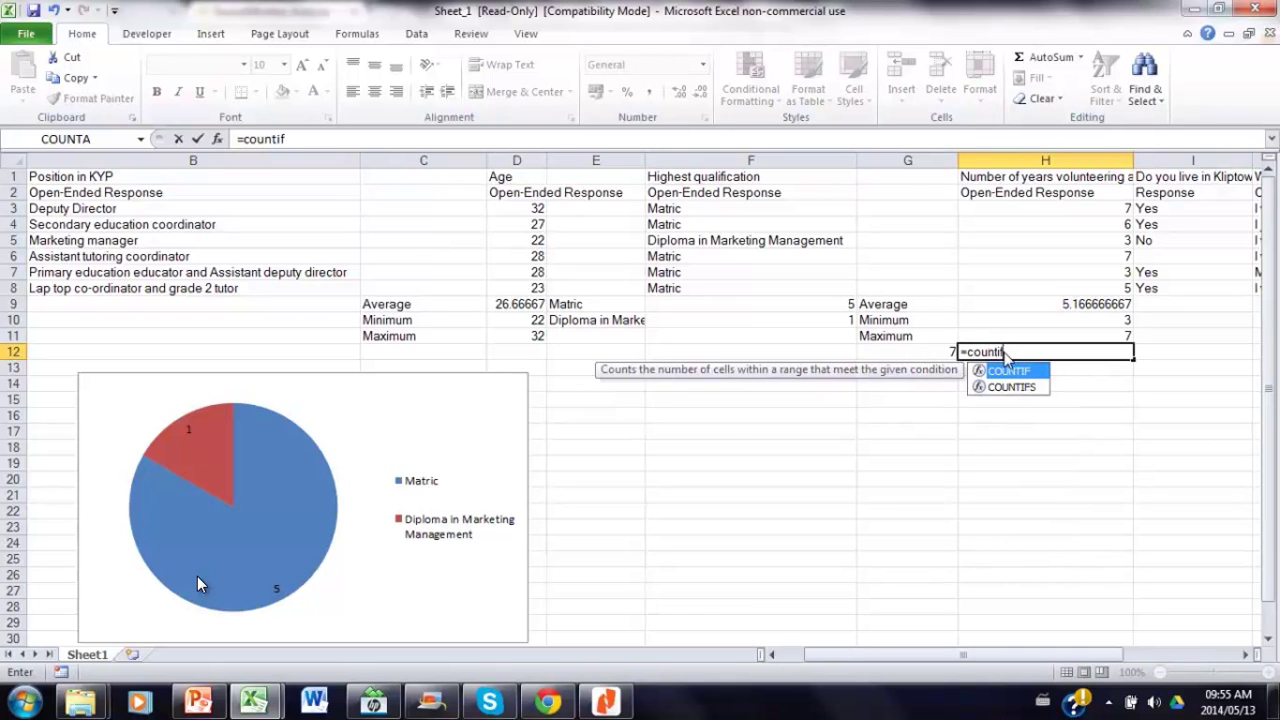
type("(")
left_click_drag(1080, 290, 1065, 216)
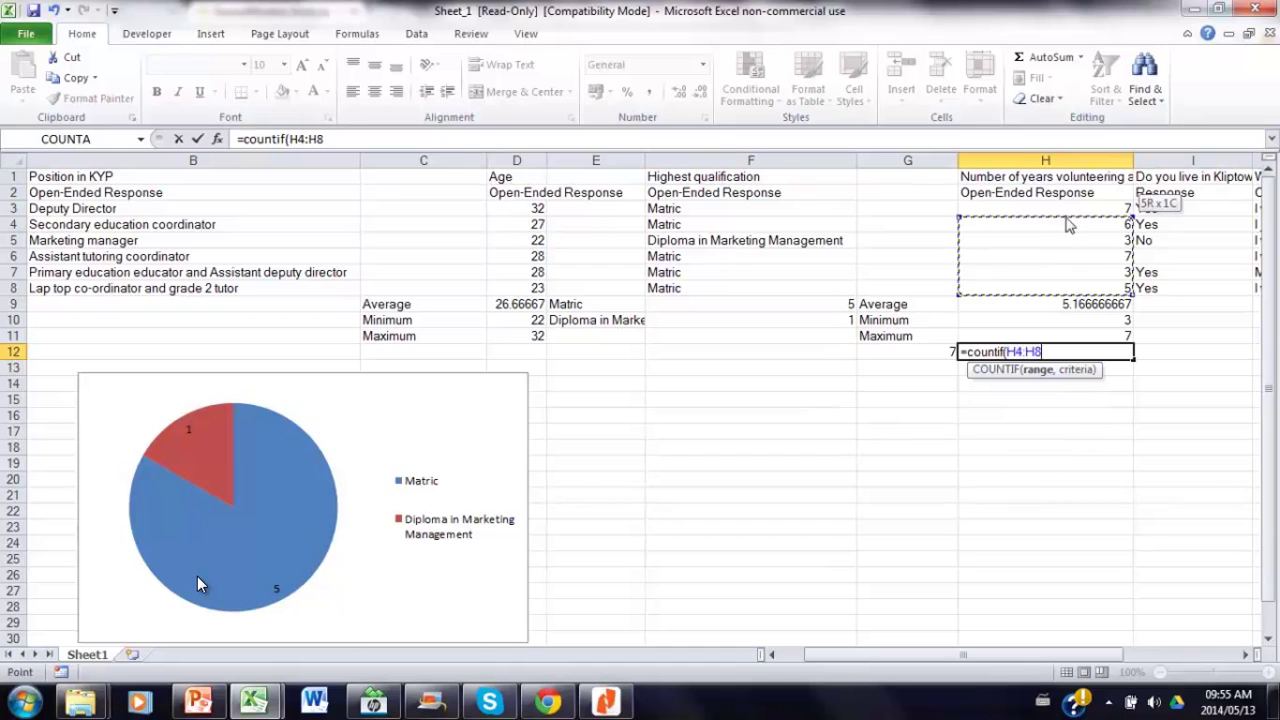
type(",")
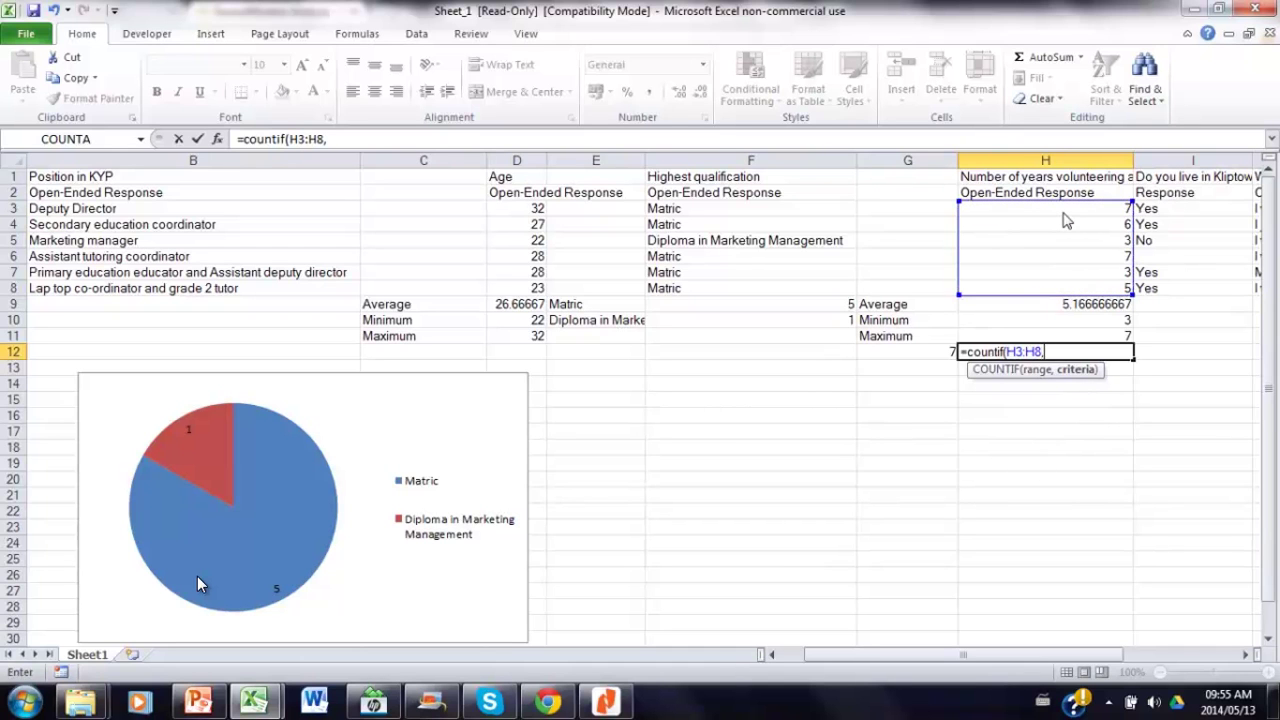
left_click(926, 358)
type(")")
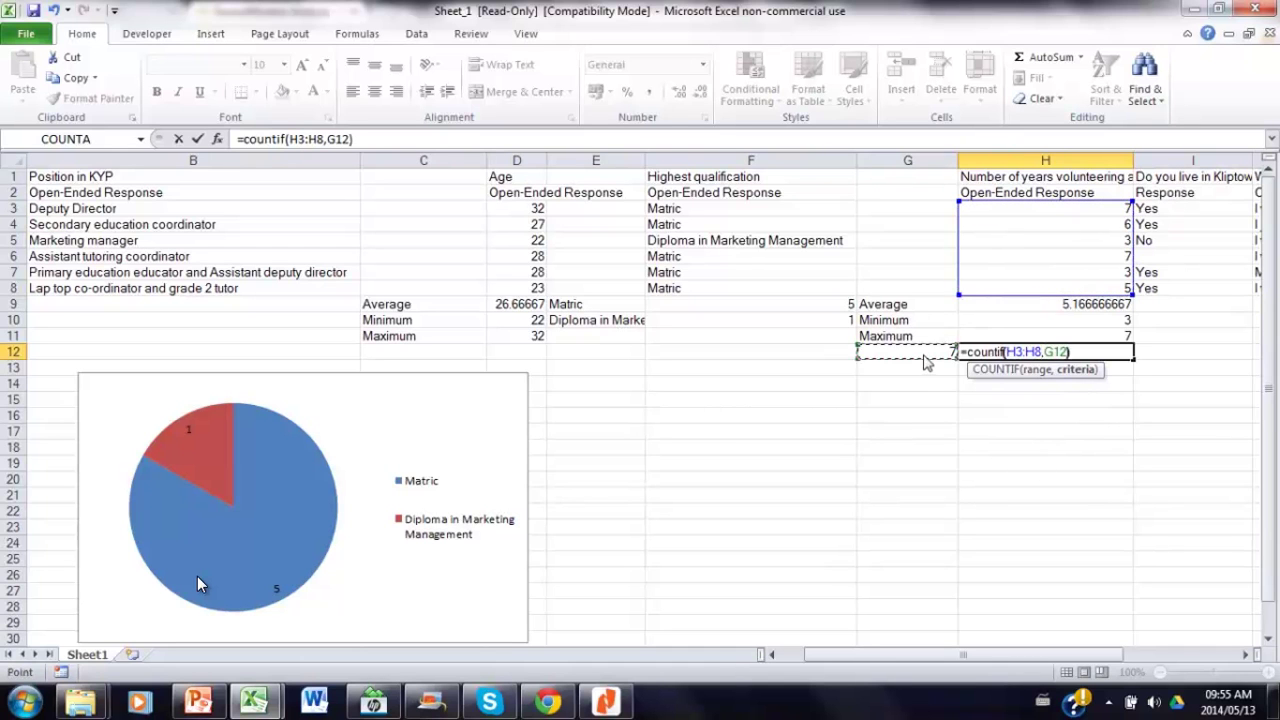
key("Return")
left_click(1047, 358)
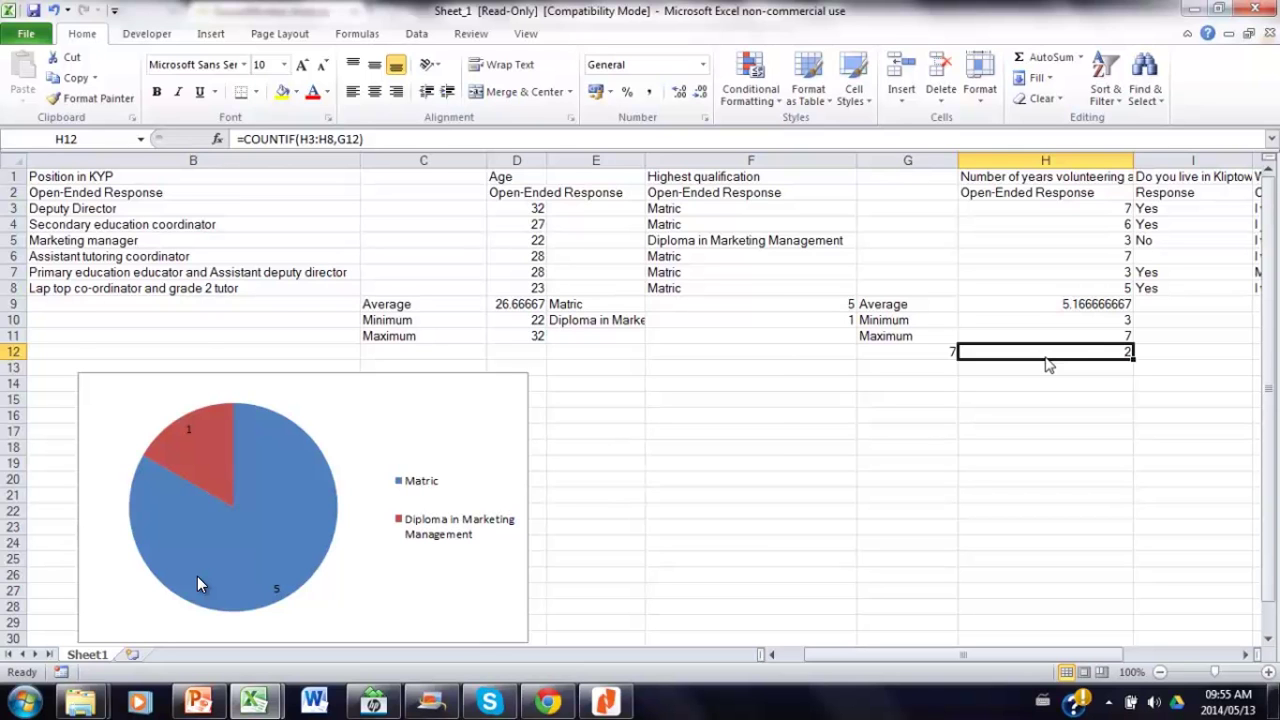
key("Right")
key("Right")
key("Right")
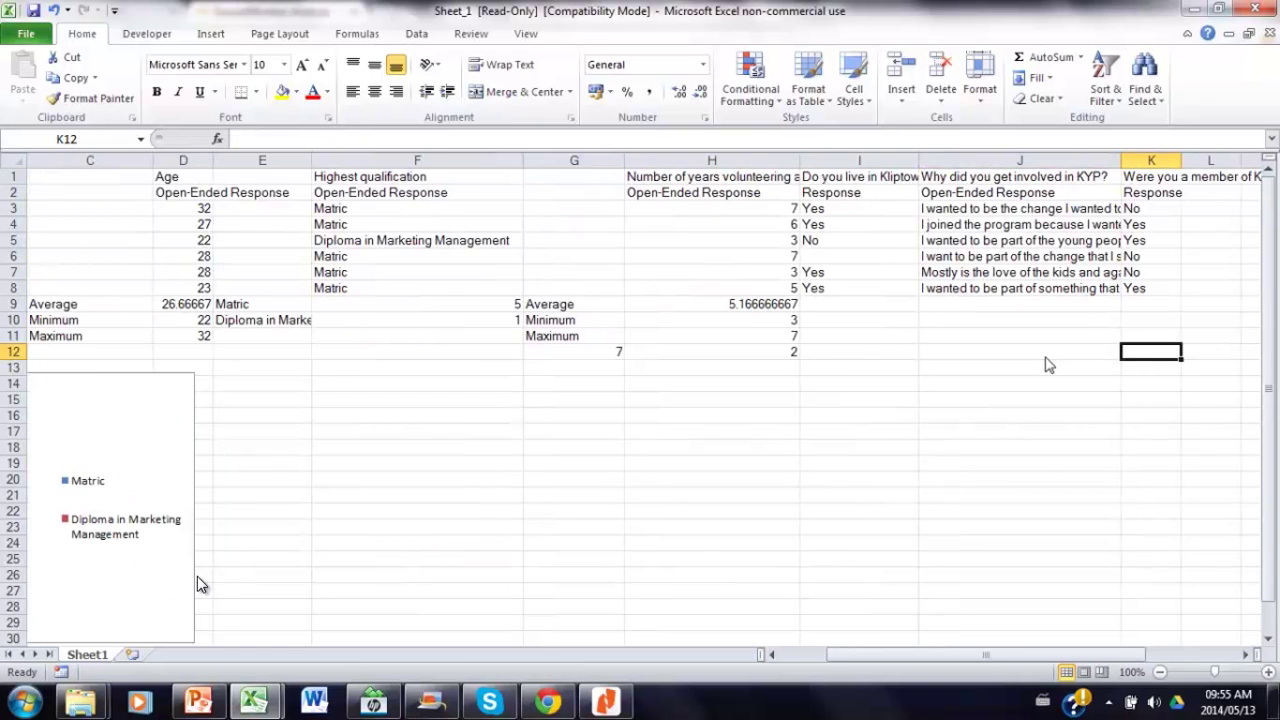
- Insert a narrow blank column I before the Kliptown answers
key("Left")
key("Left")
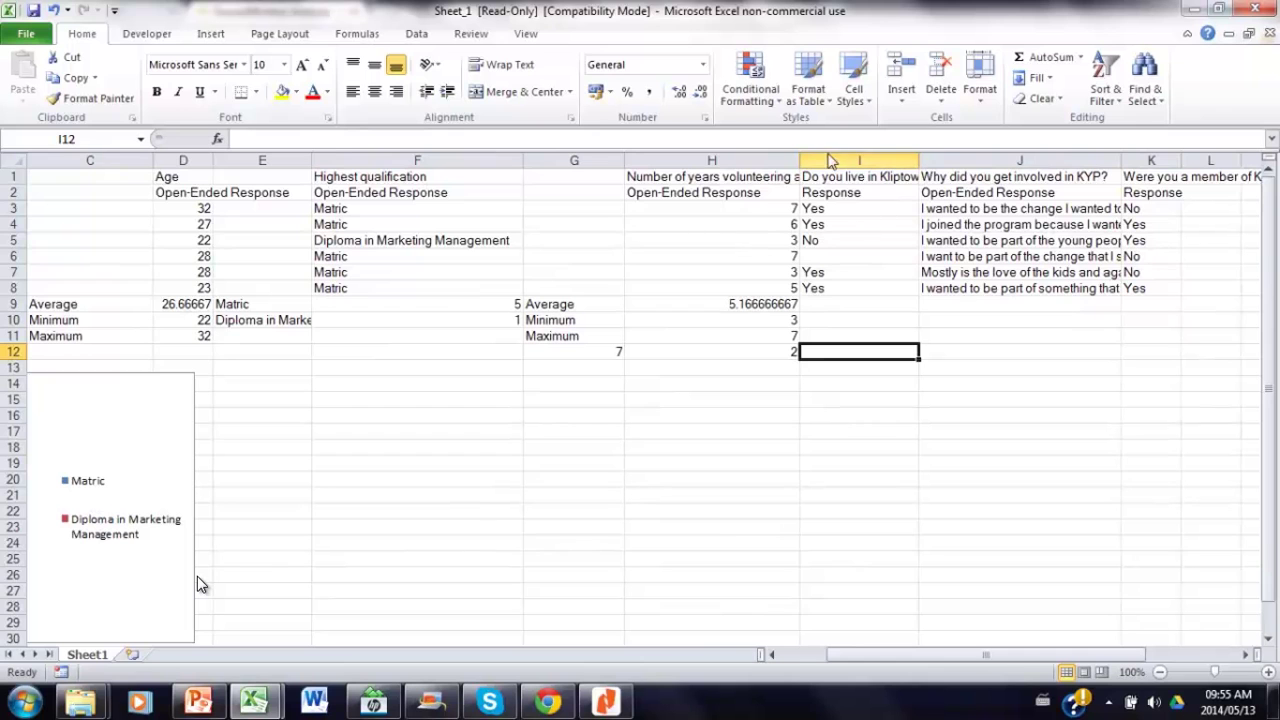
left_click(829, 165)
right_click(829, 170)
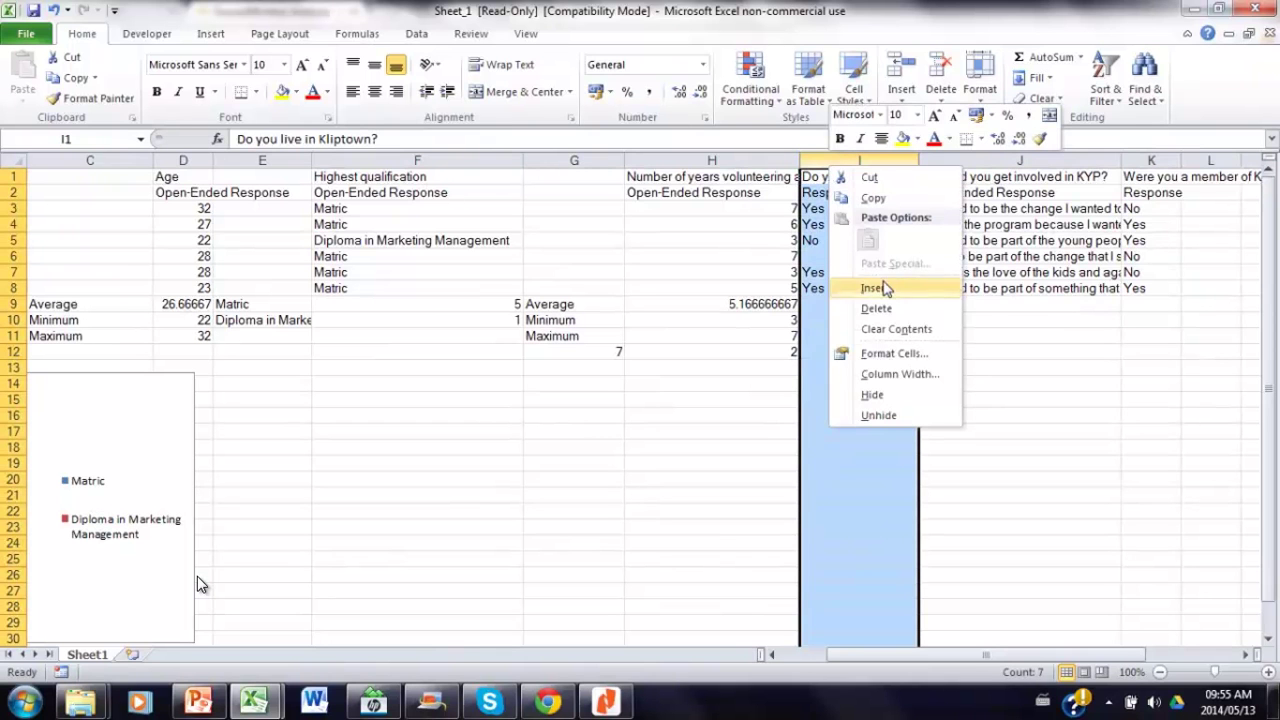
left_click(885, 288)
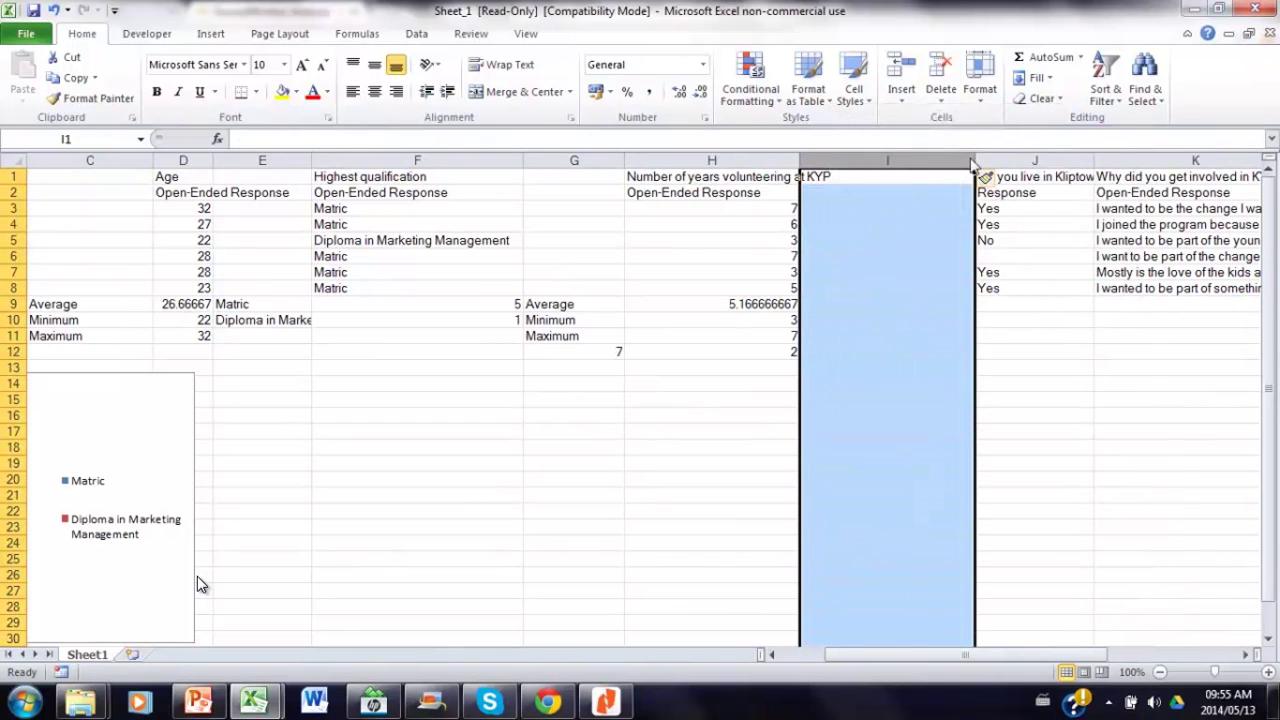
left_click_drag(974, 163, 905, 177)
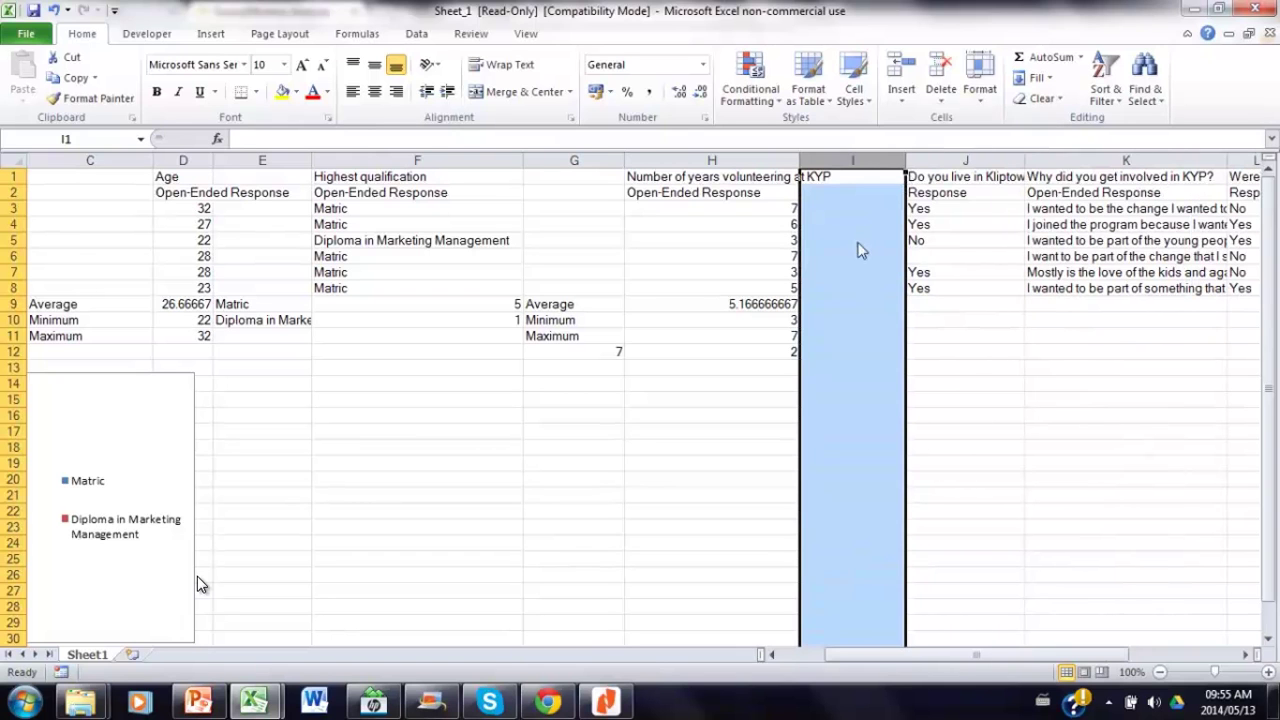
- Label I9 and I10 with Yes and No
left_click(845, 307)
type("Yes")
key("Return")
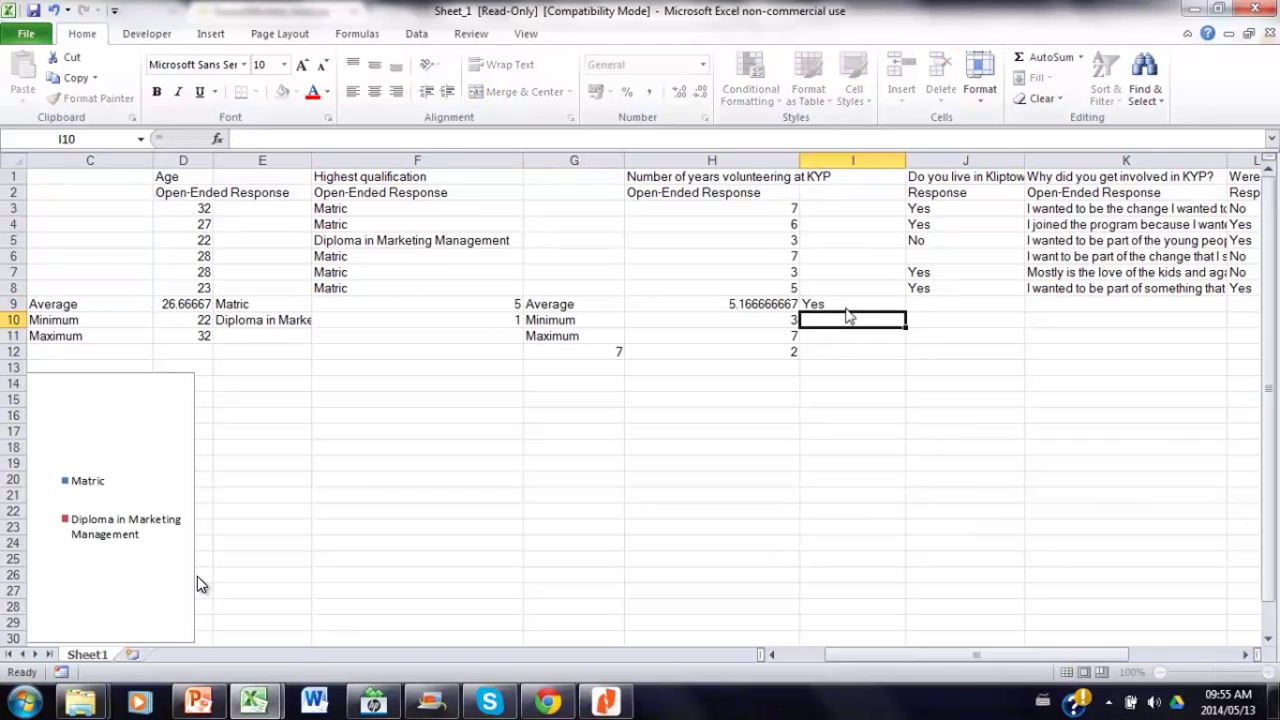
type("No")
key("Return")
key("Up")
key("Right")
key("Up")
type("=")
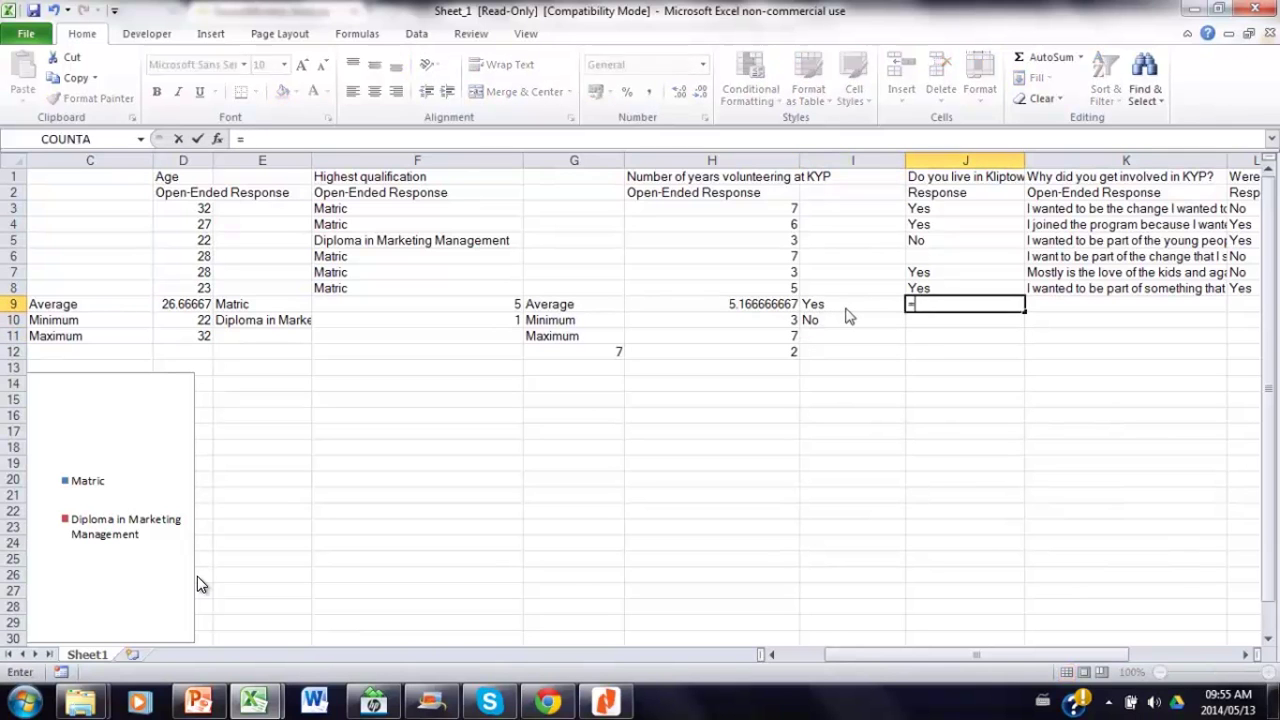
type("countif(")
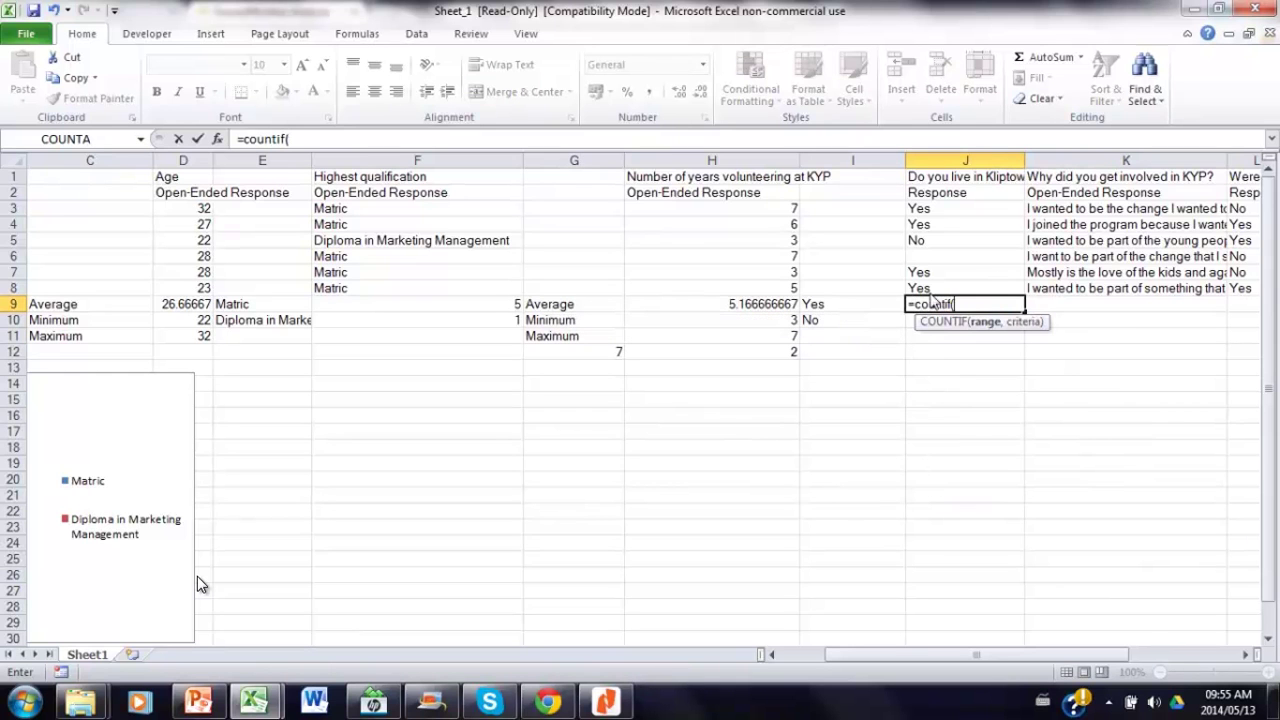
- Complete the Yes tally in J9 as =COUNTIF(J3:J8,I9), giving 4
left_click_drag(930, 290, 930, 222)
type(",")
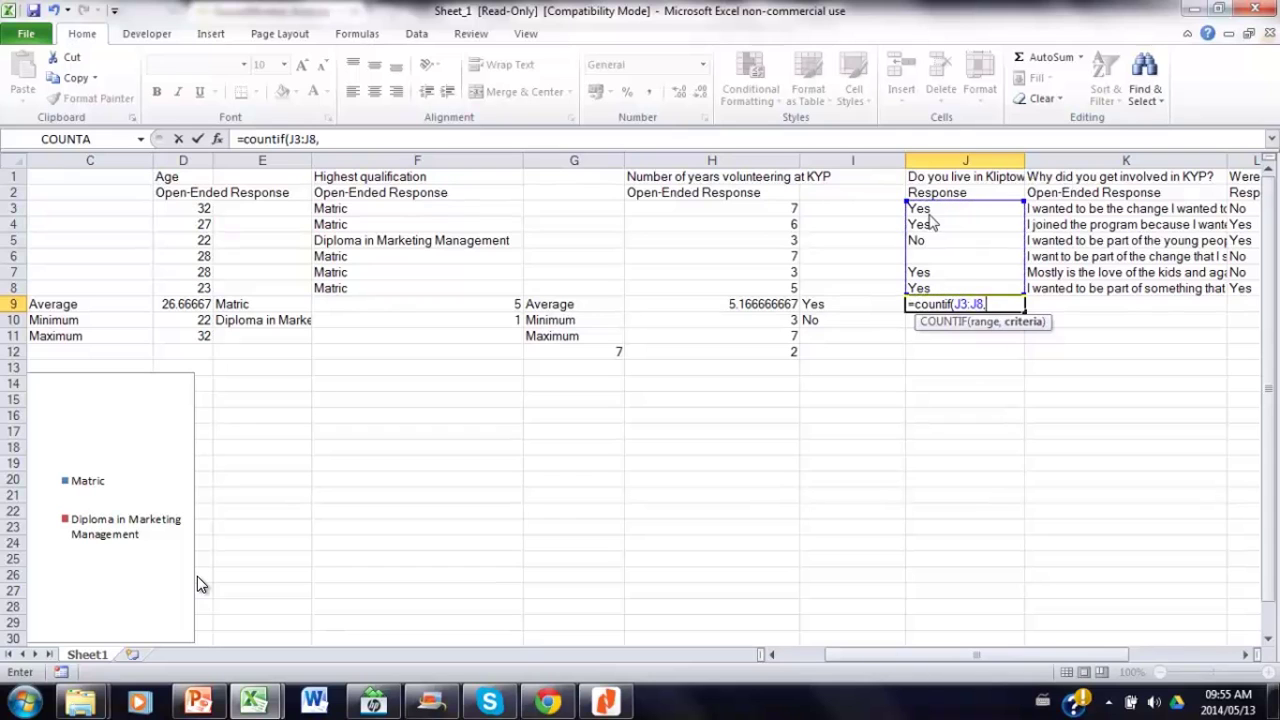
left_click(843, 313)
type(")")
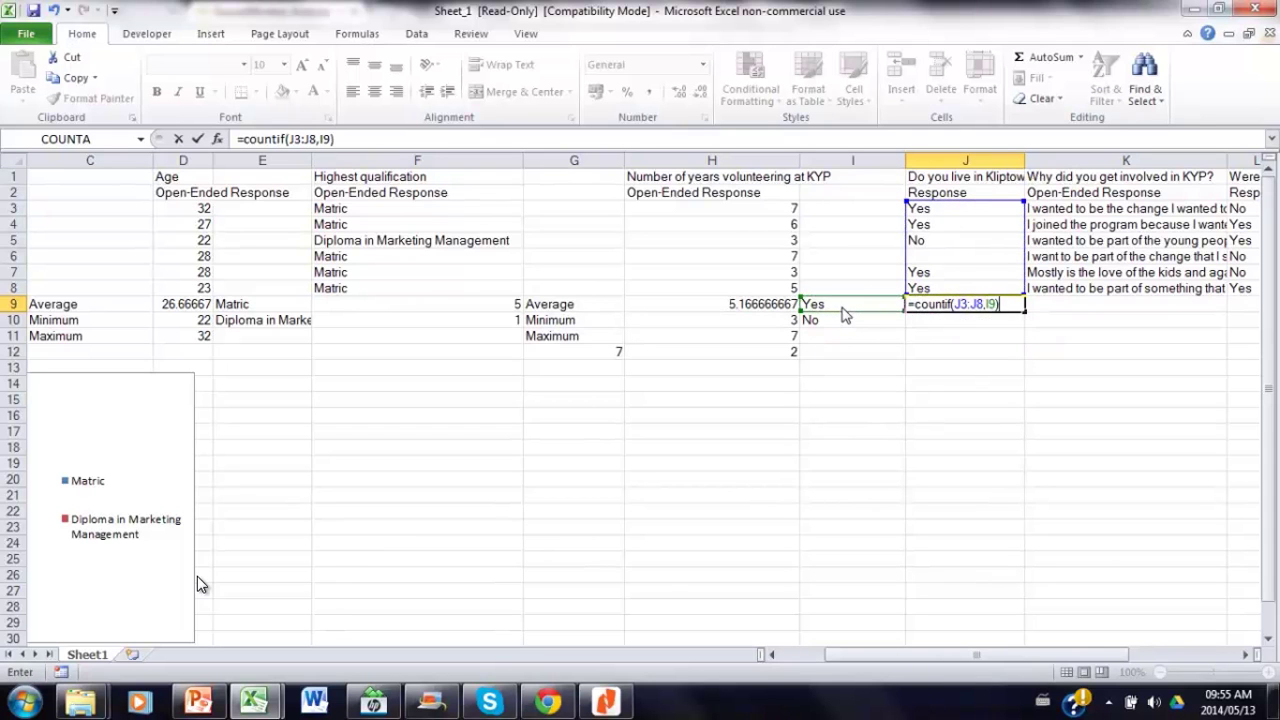
key("Return")
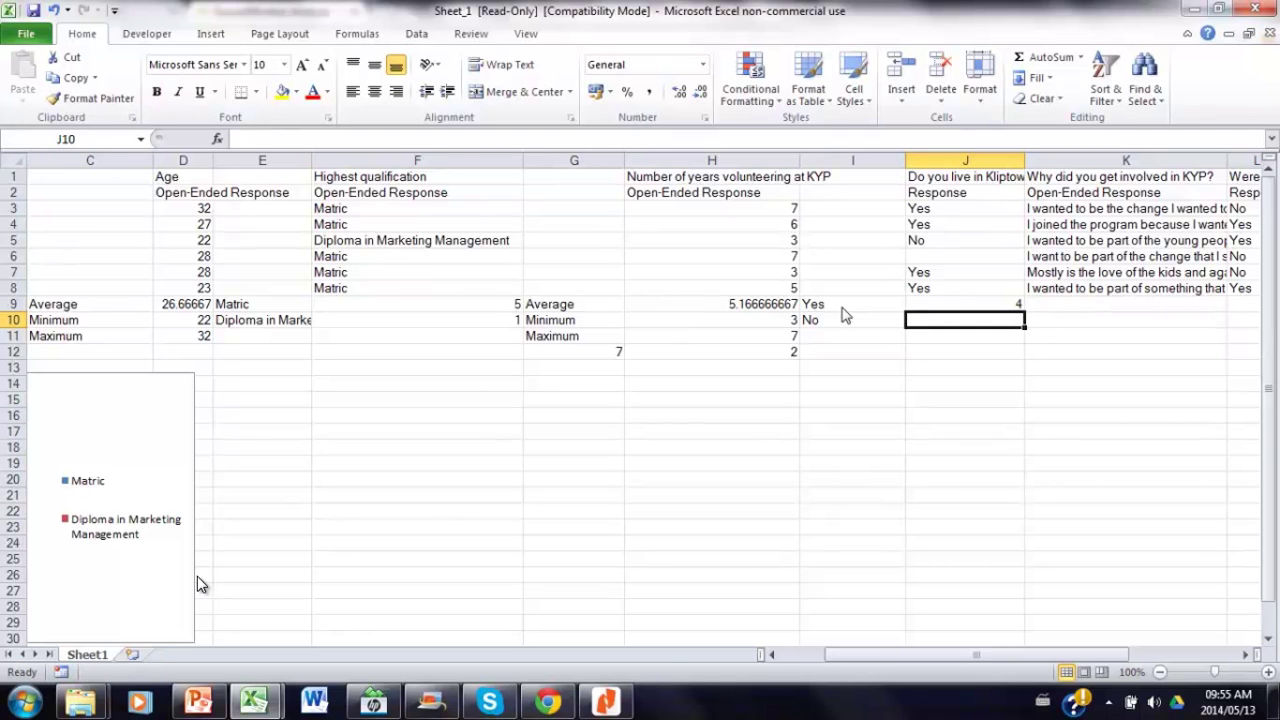
- Enter =COUNTIF(J3:J8,I10) in J10 to count 1 No answer
type("=couni")
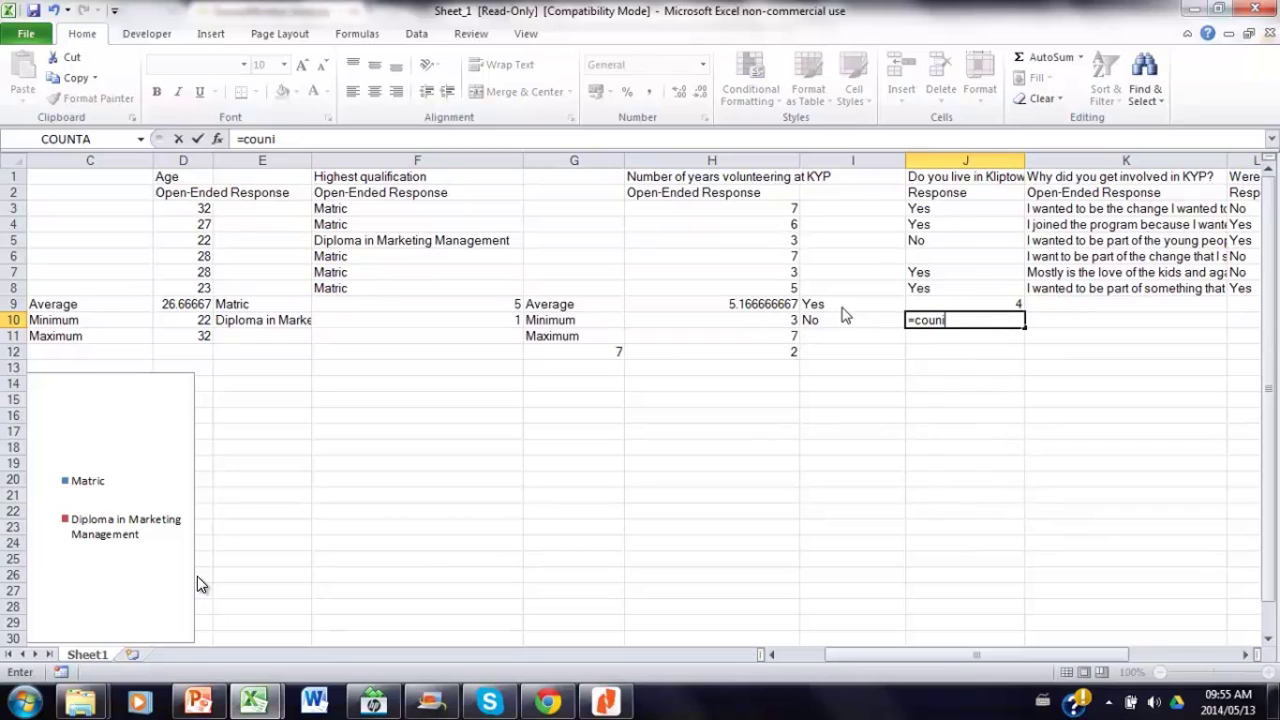
key("BackSpace")
type("tif(")
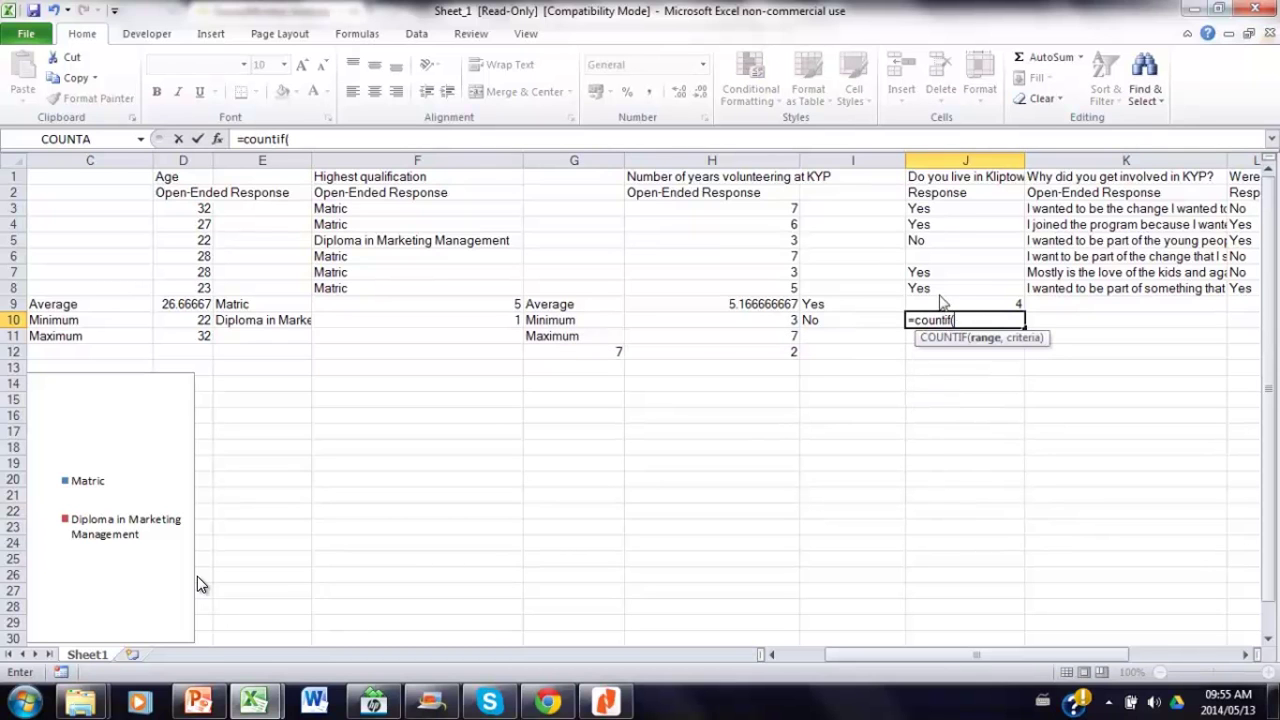
left_click_drag(942, 288, 940, 210)
type(",")
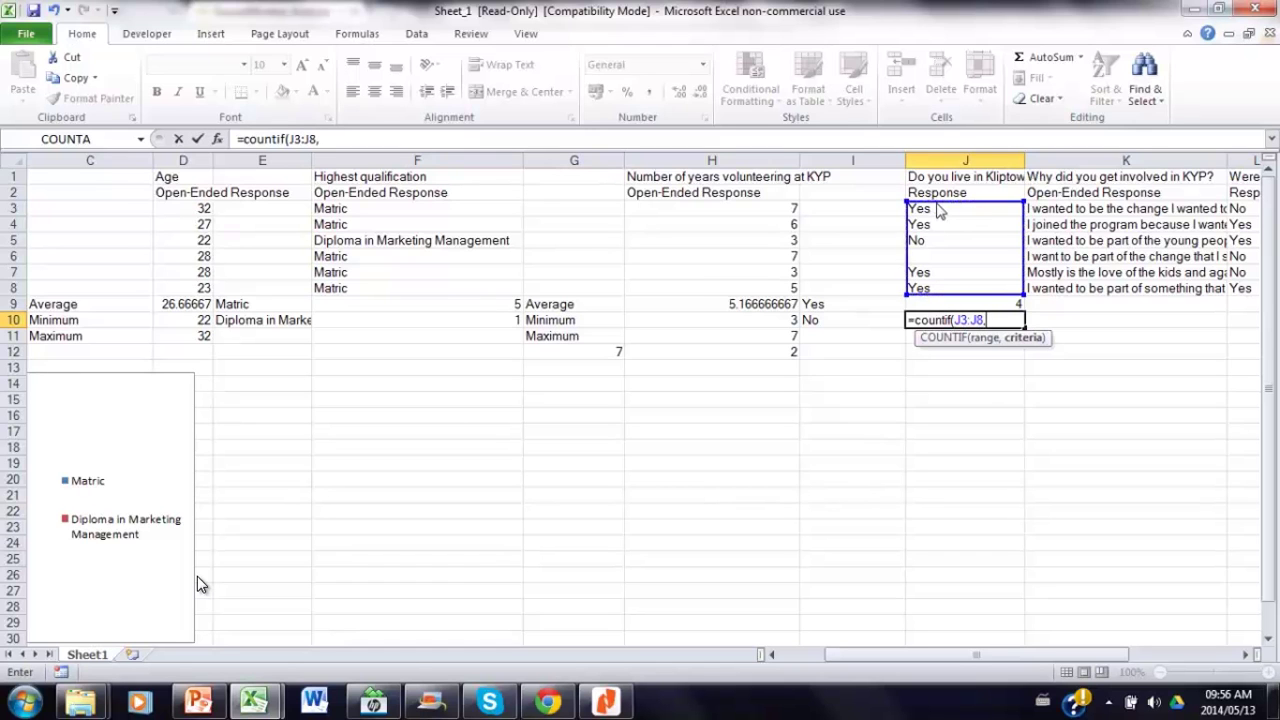
left_click(812, 322)
type(")")
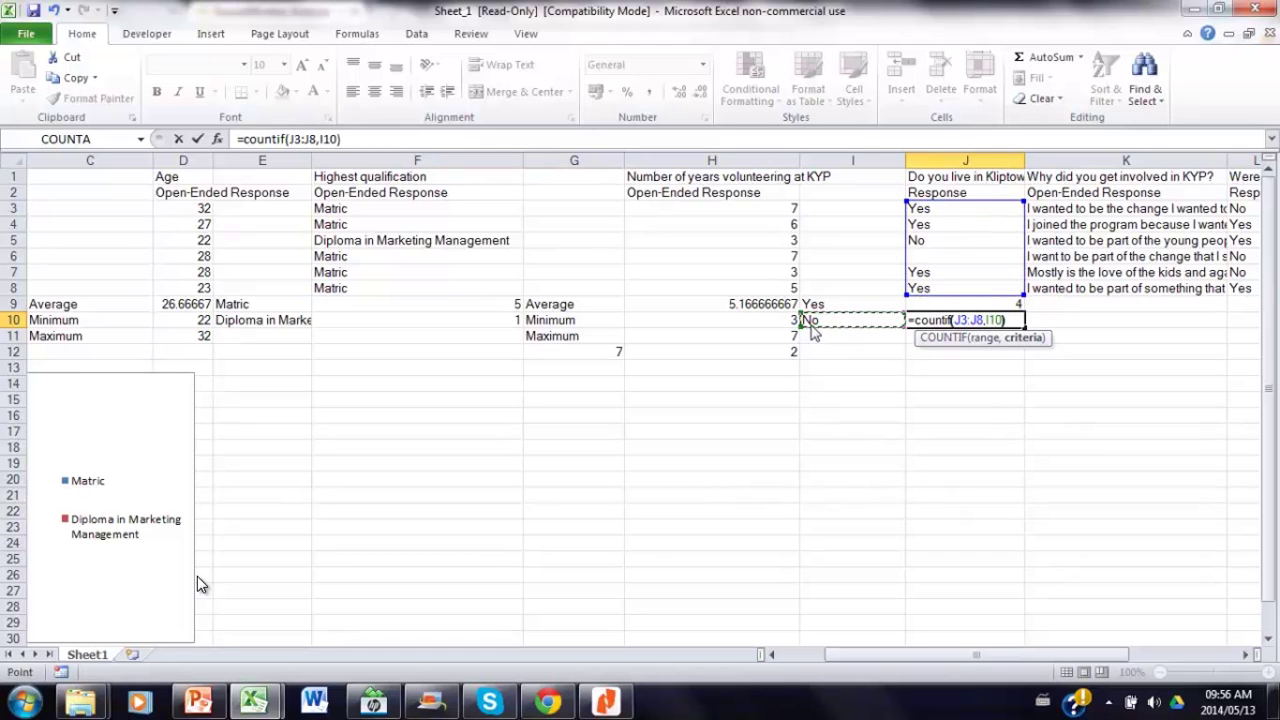
key("Return")
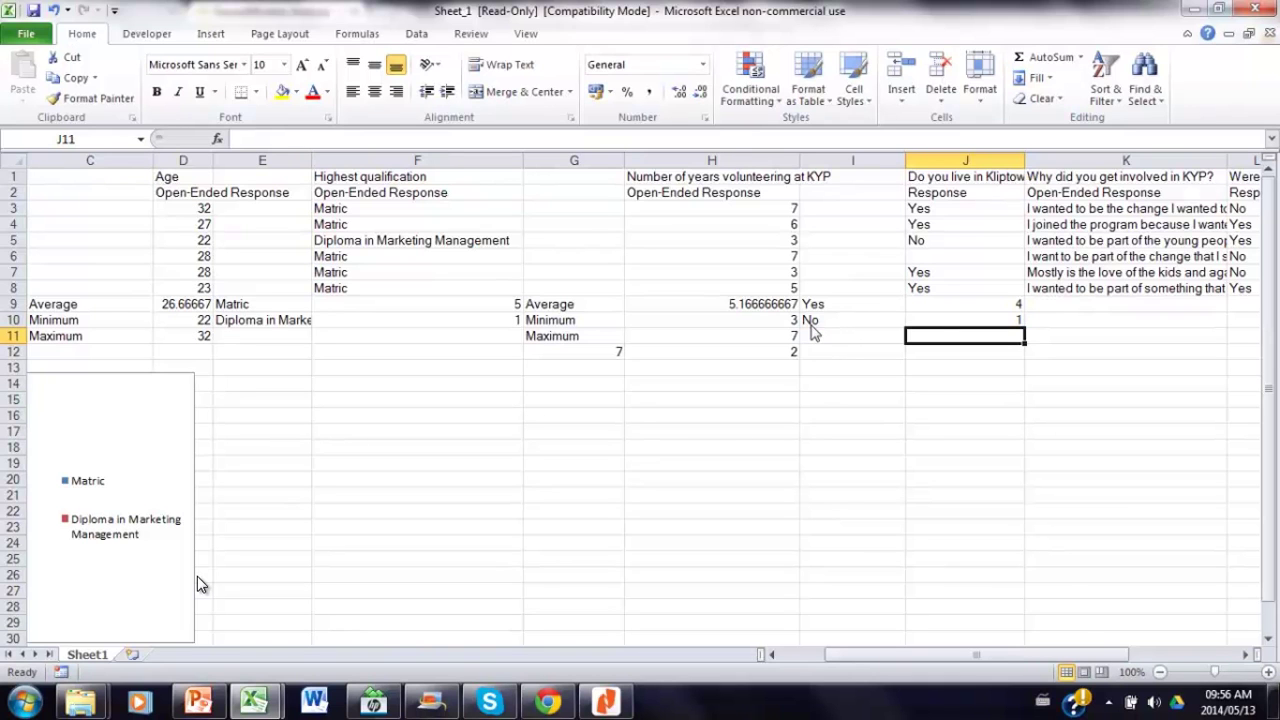
- Label I11 'Non respondents', correcting the typo, and enter 1 in J11
left_click(812, 333)
type("Non respondentss")
key("Tab")
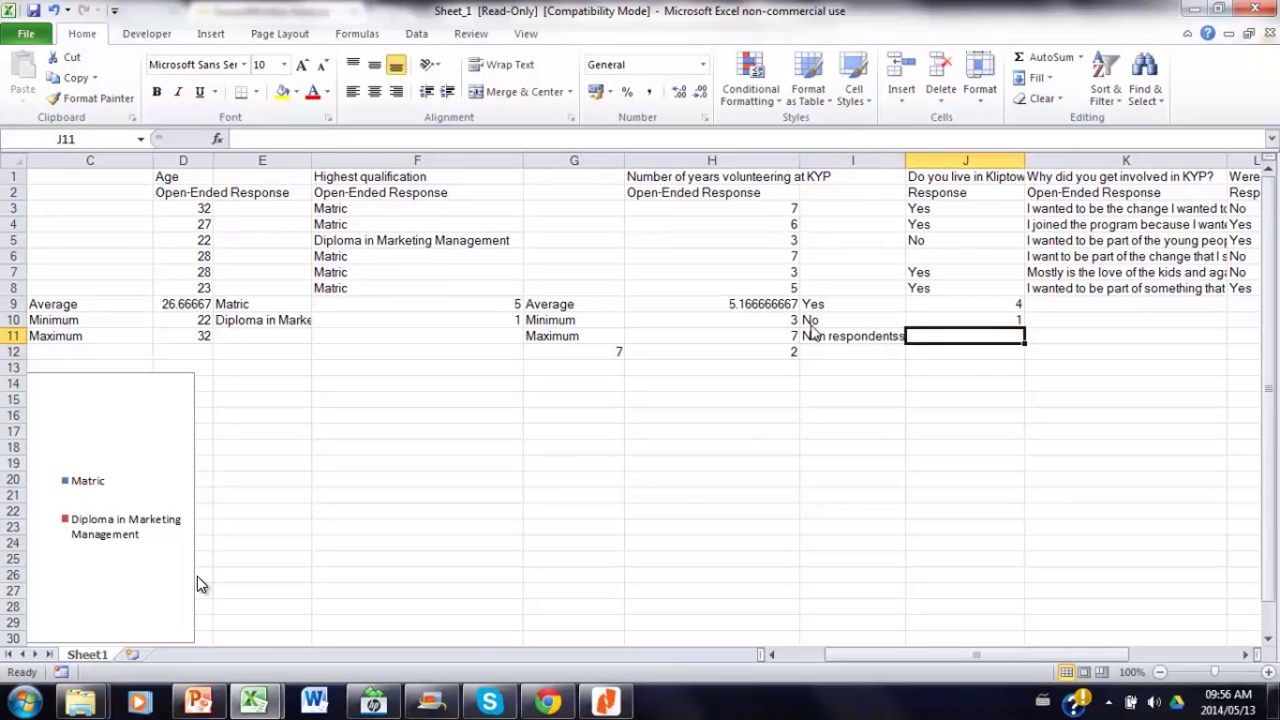
left_click(812, 333)
left_click(360, 140)
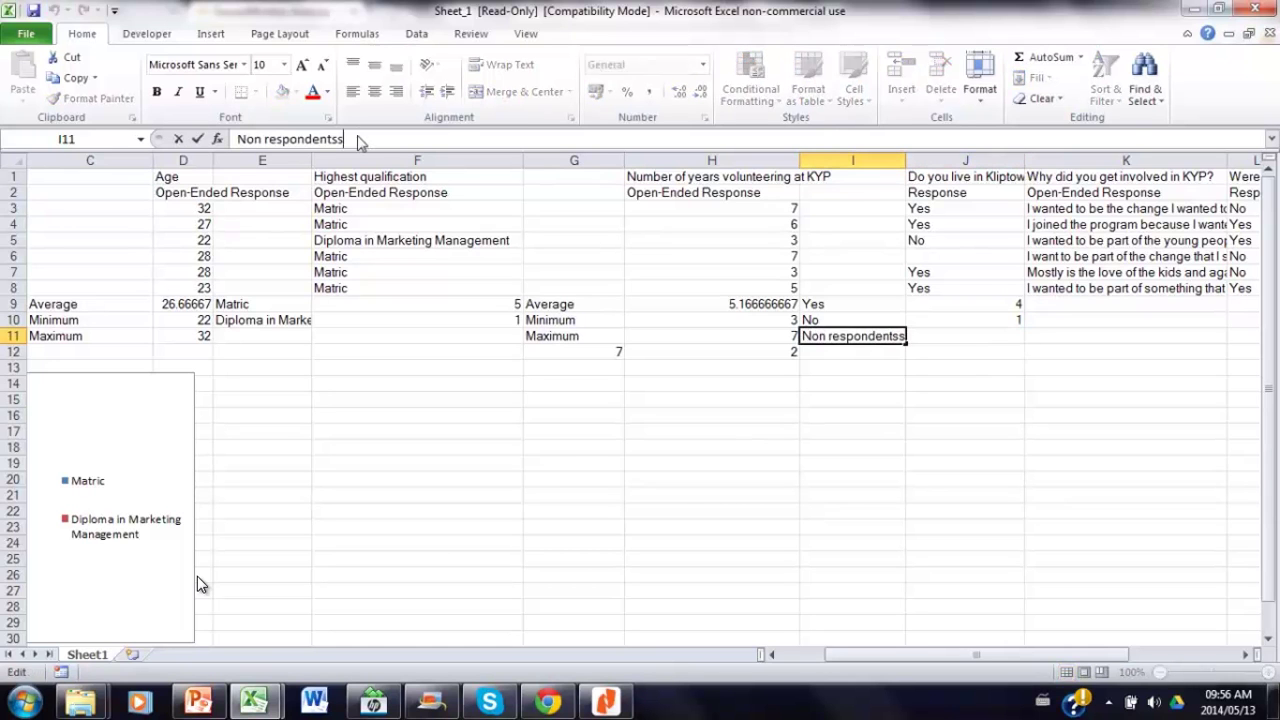
key("BackSpace")
key("Return")
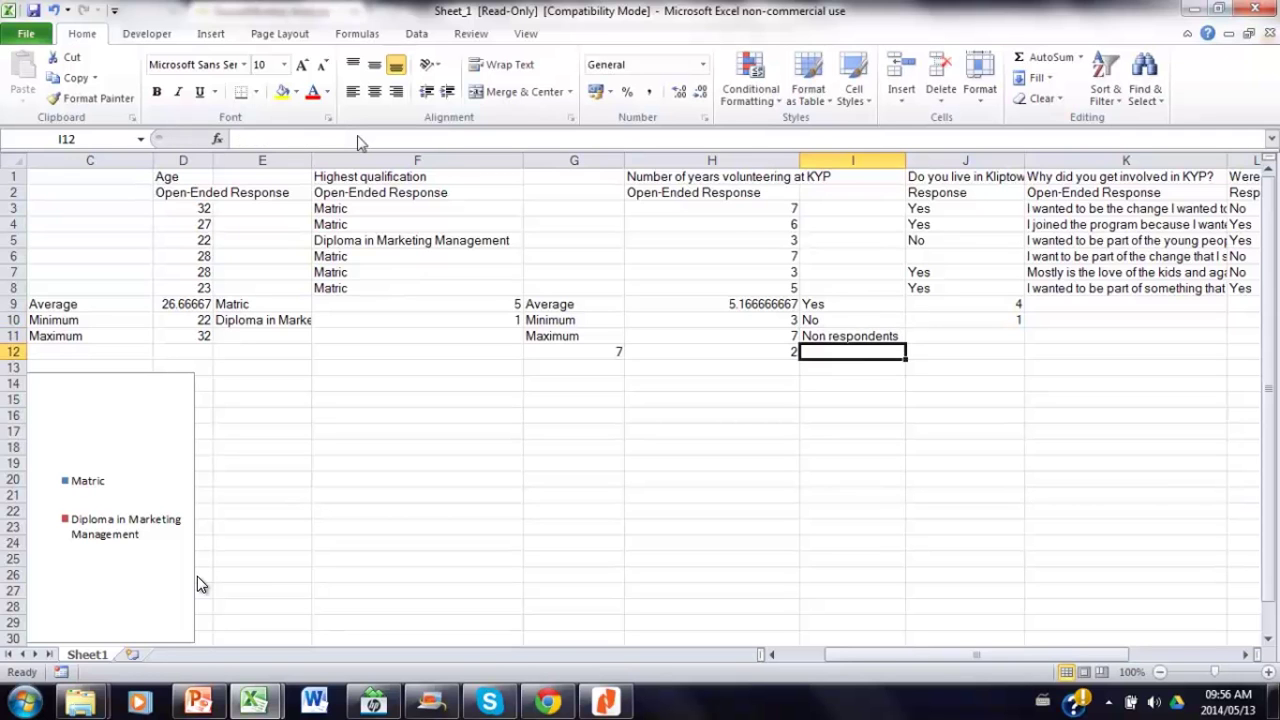
key("Up")
key("Right")
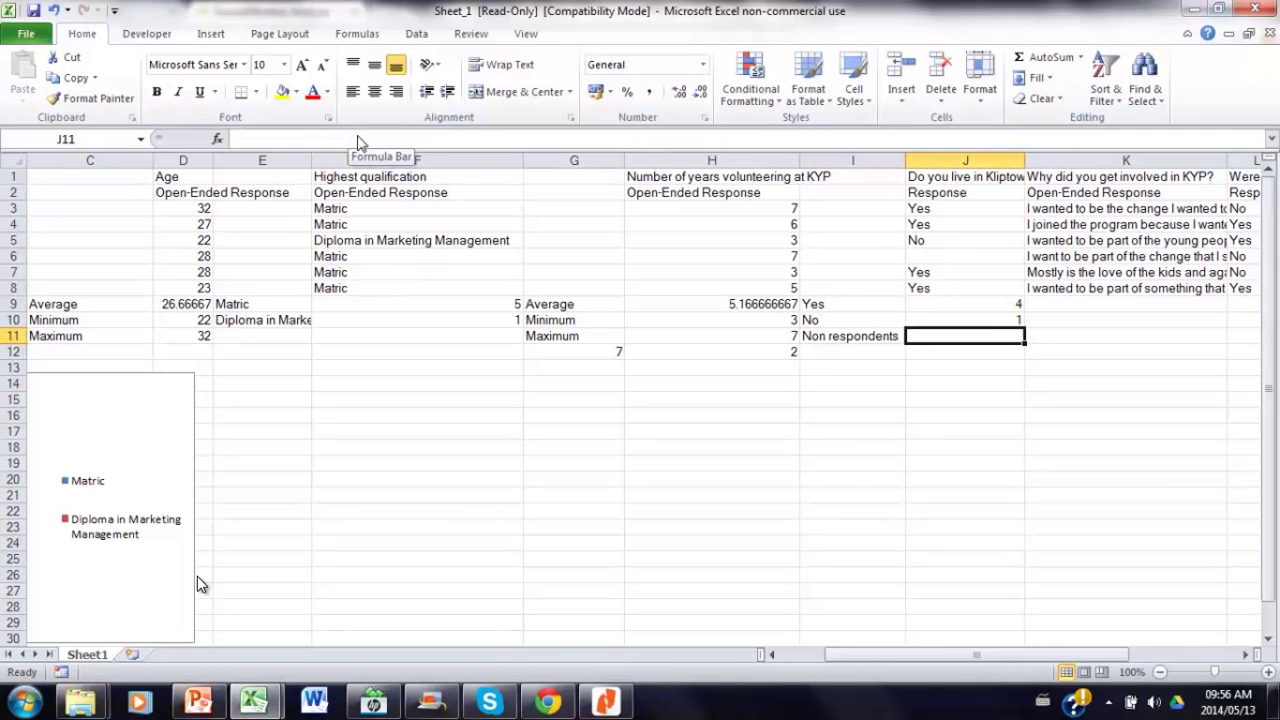
type("1")
key("Tab")
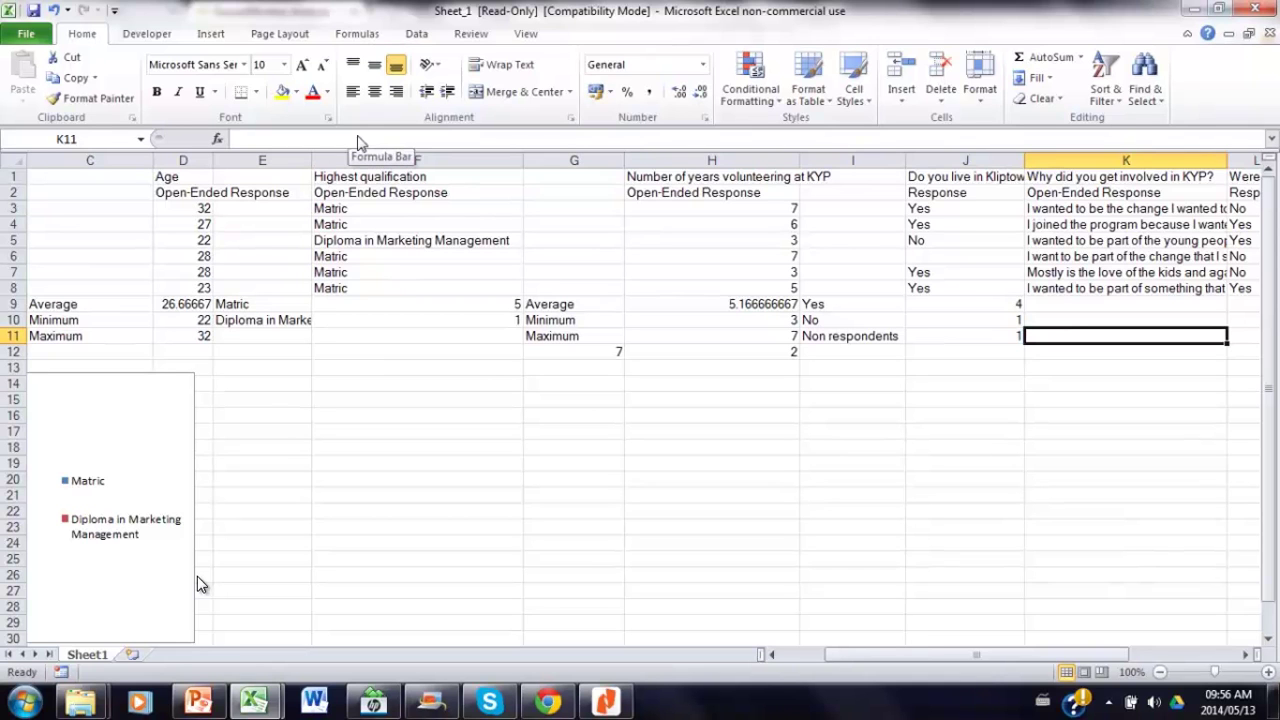
- Insert a blank column L before the school-membership answers and narrow it to about 22.71
left_click(1247, 655)
left_click_drag(840, 210, 842, 300)
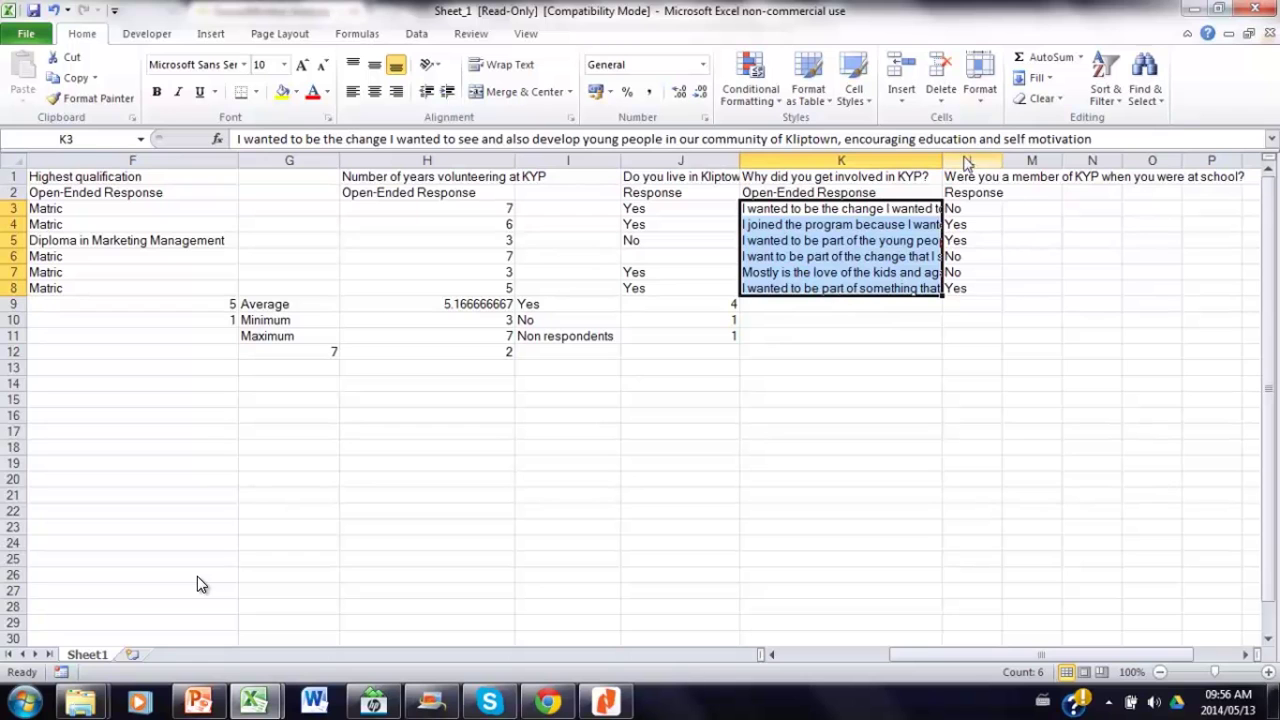
right_click(966, 163)
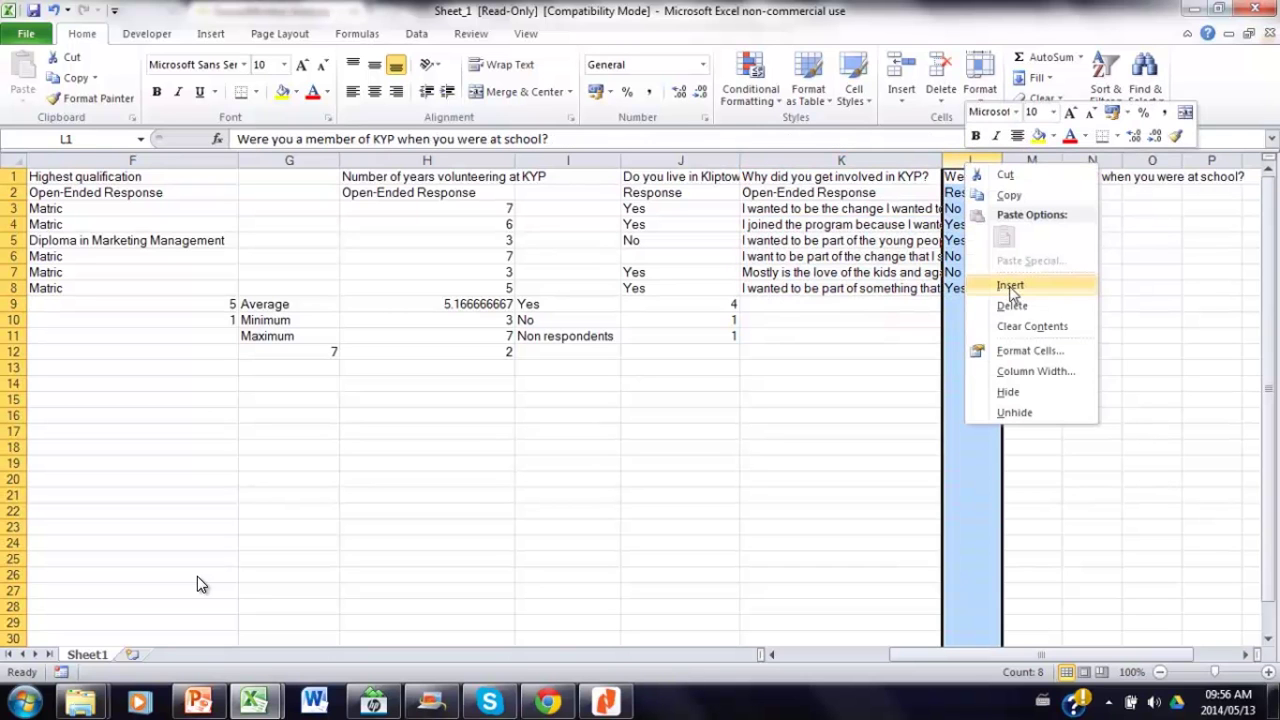
left_click(1010, 285)
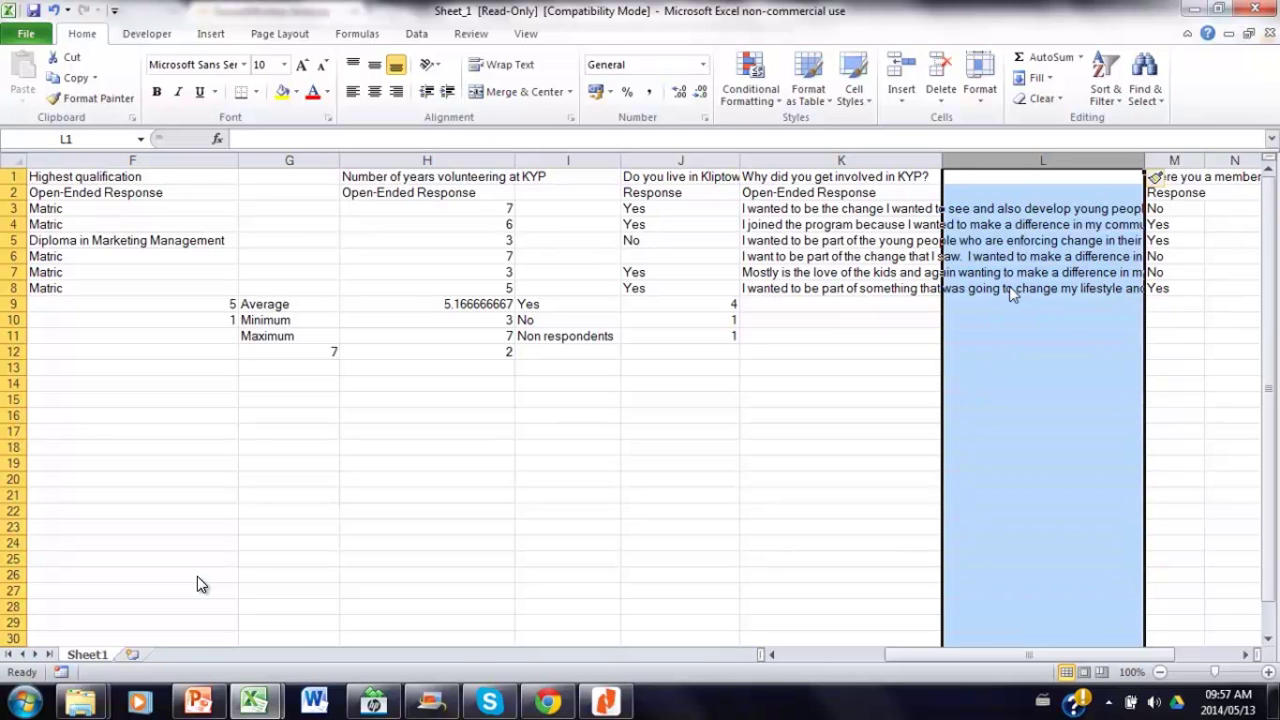
left_click_drag(1144, 165, 1022, 180)
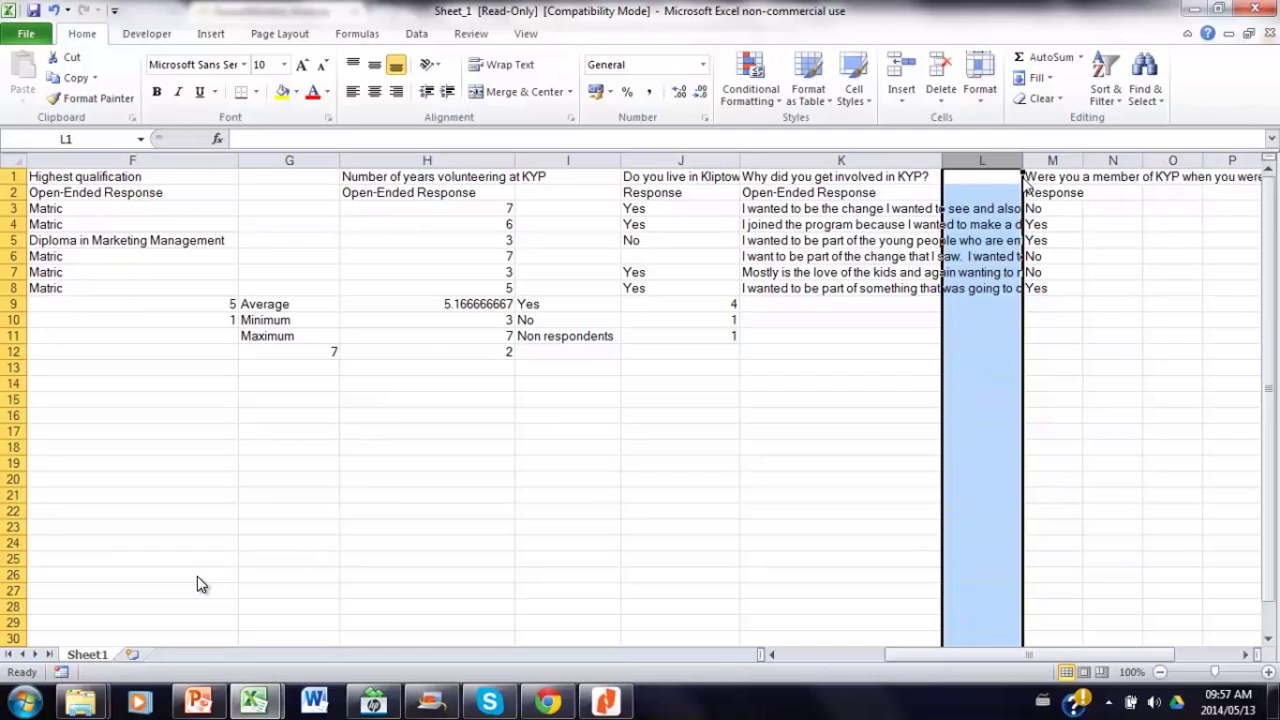
- Enter the labels Yes and No in L9 and L10
left_click(957, 310)
type("Yr")
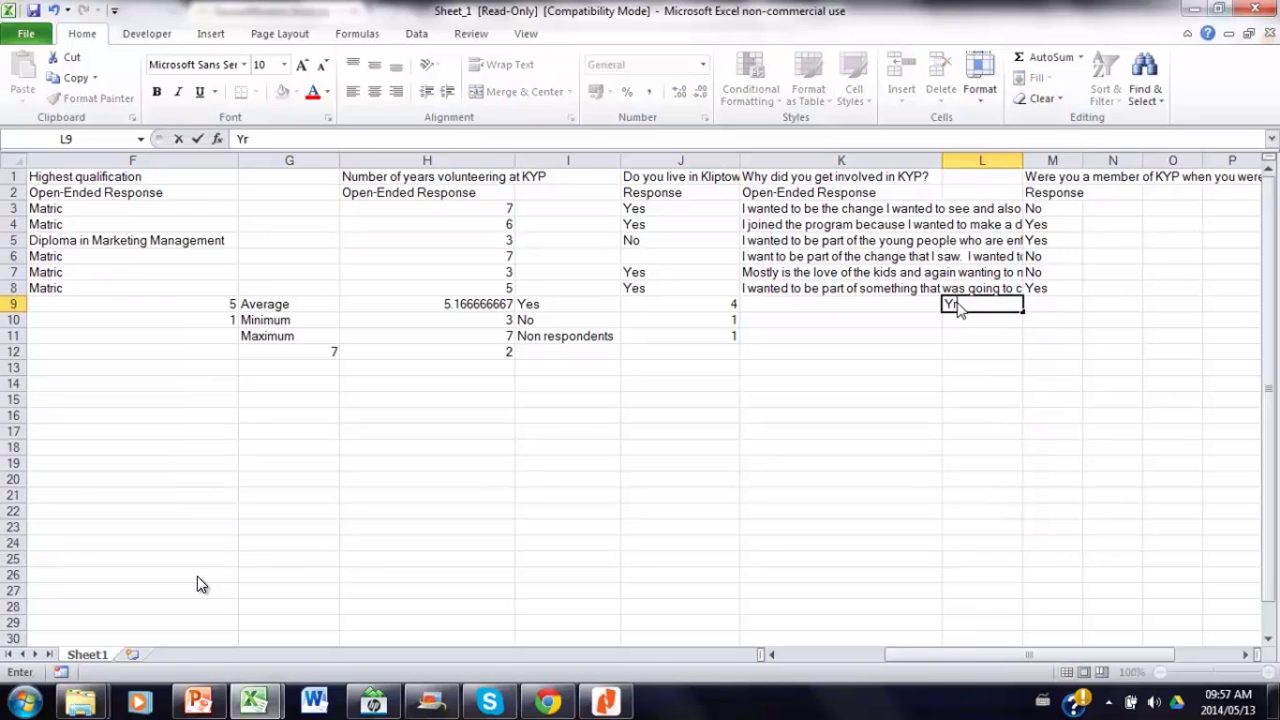
key("BackSpace")
type("es")
key("Return")
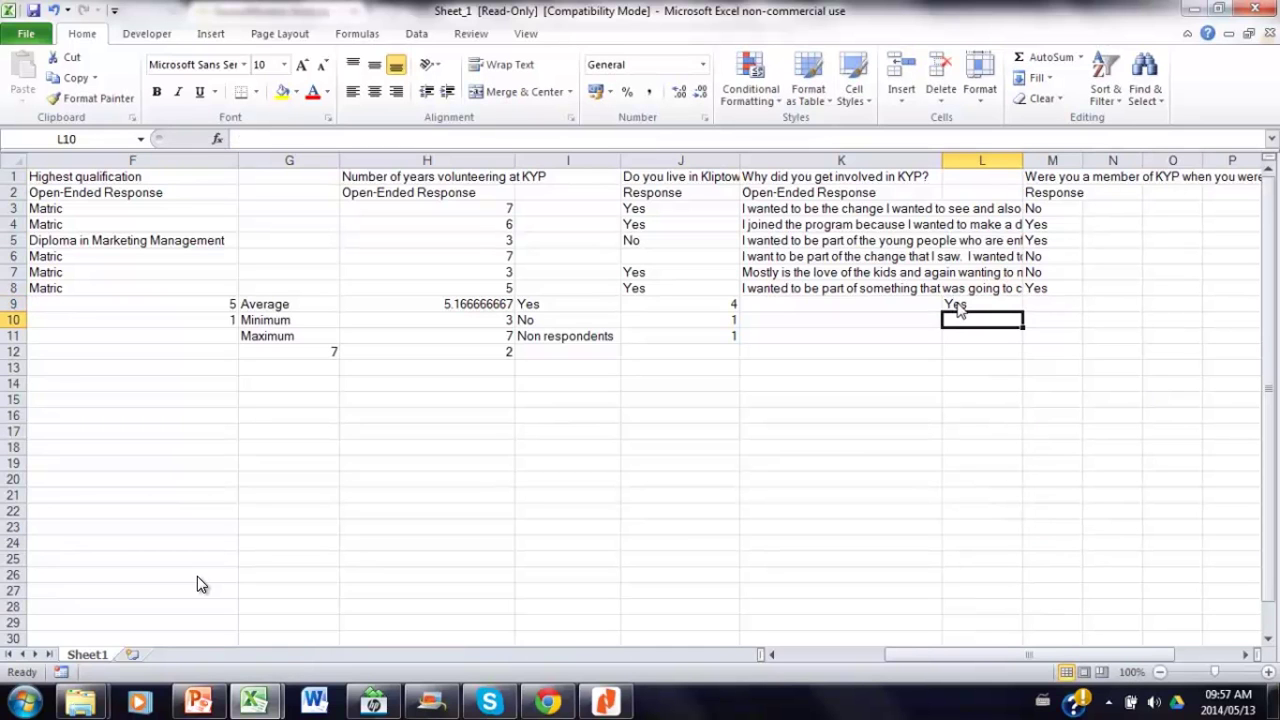
type("No")
key("Return")
- Enter =COUNTIF(M3:M8,L9) in M9 to count the Yes answers
left_click(1058, 310)
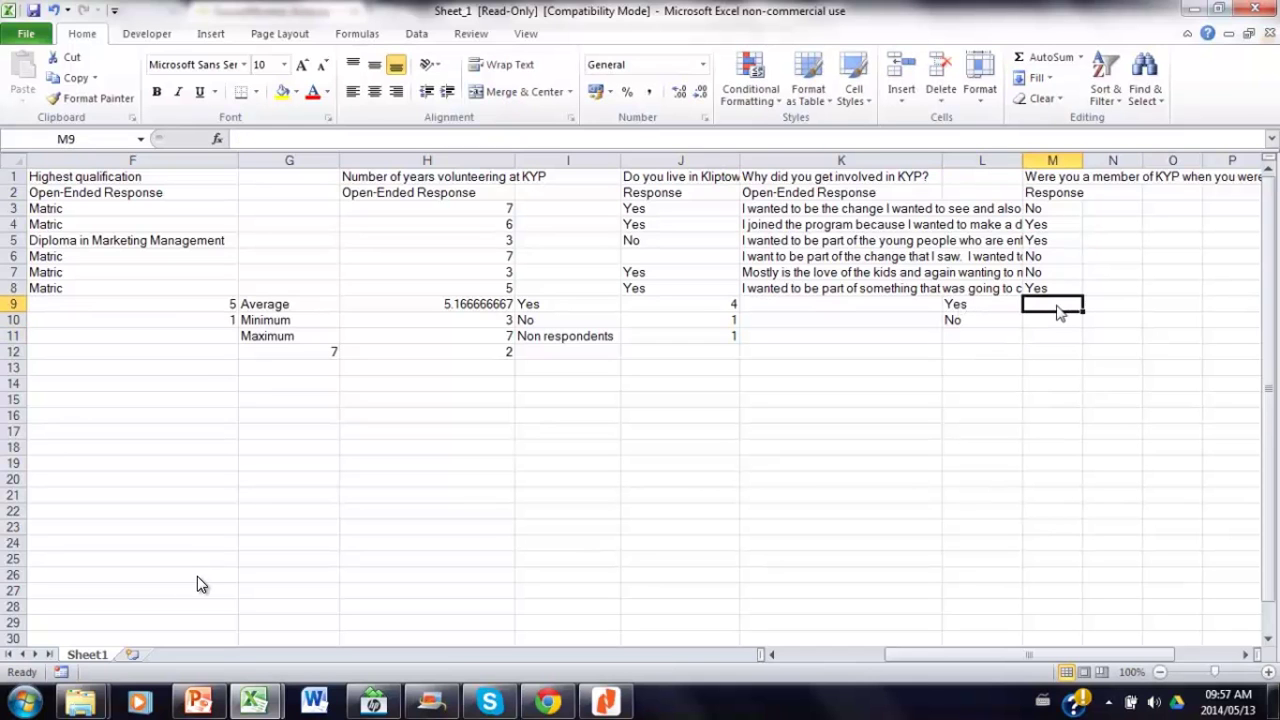
type("=c")
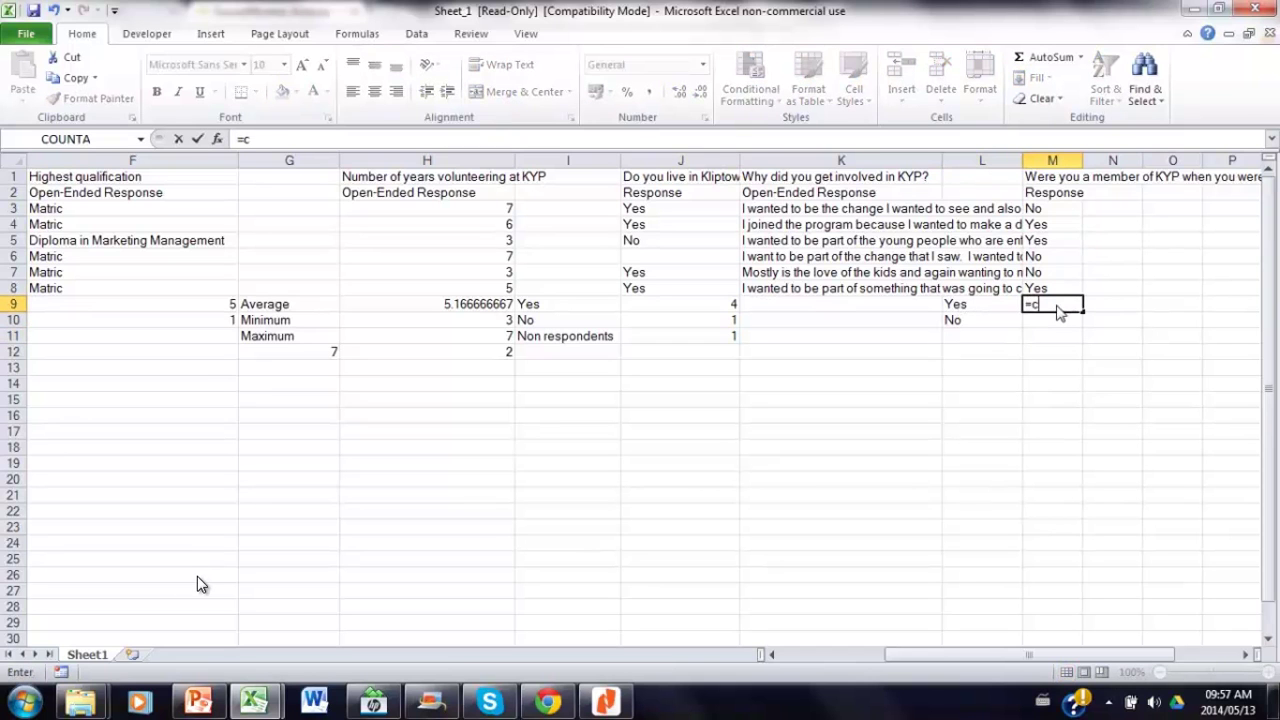
type("ountif(")
left_click_drag(1050, 288, 1048, 218)
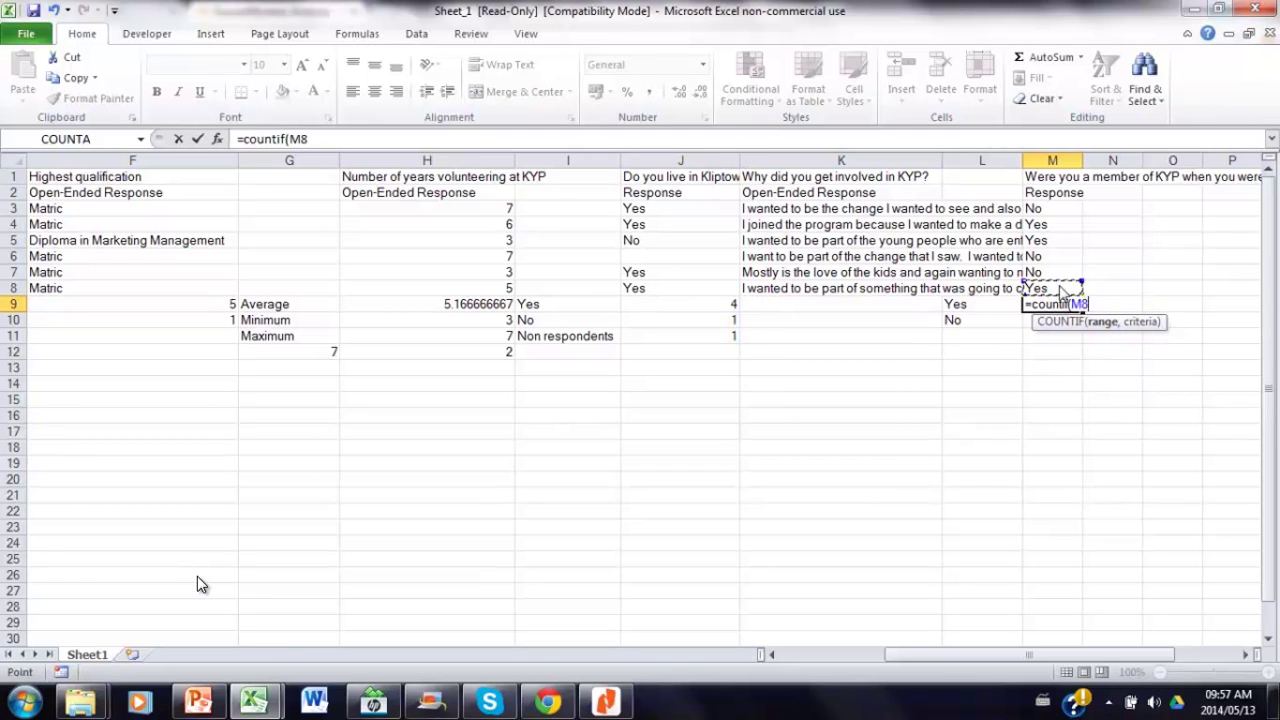
type("3:M8,")
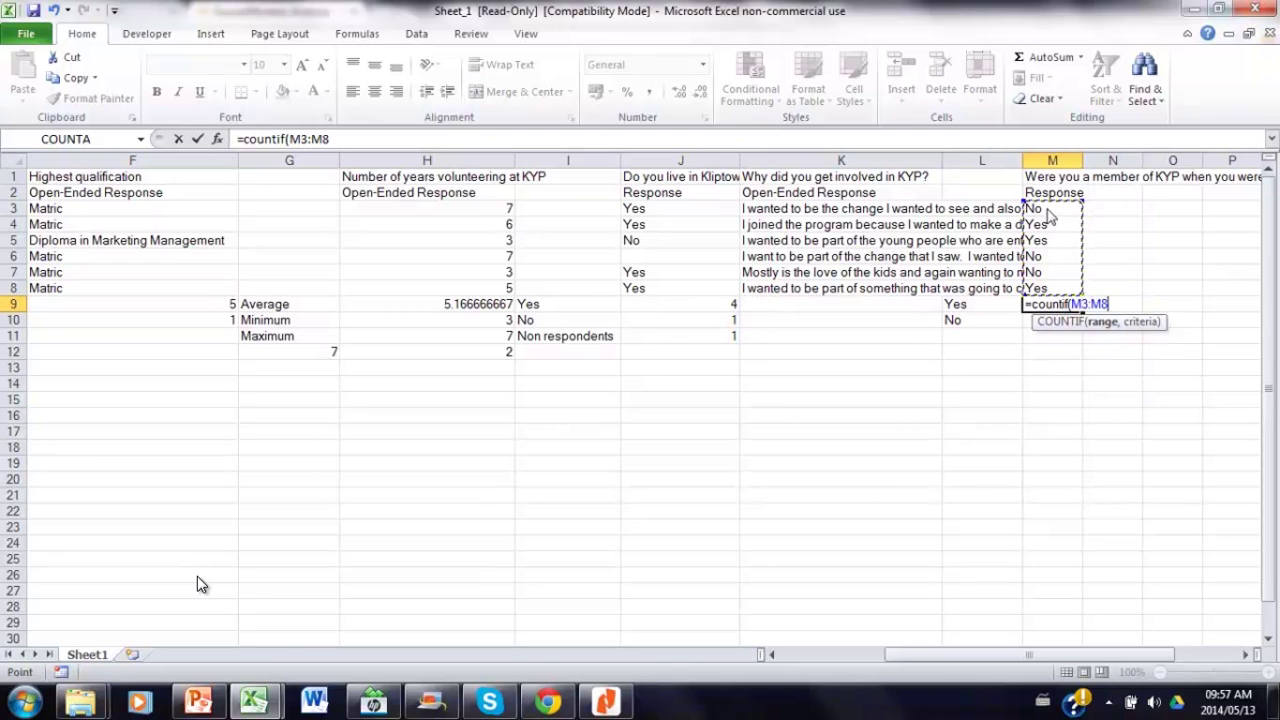
left_click(958, 308)
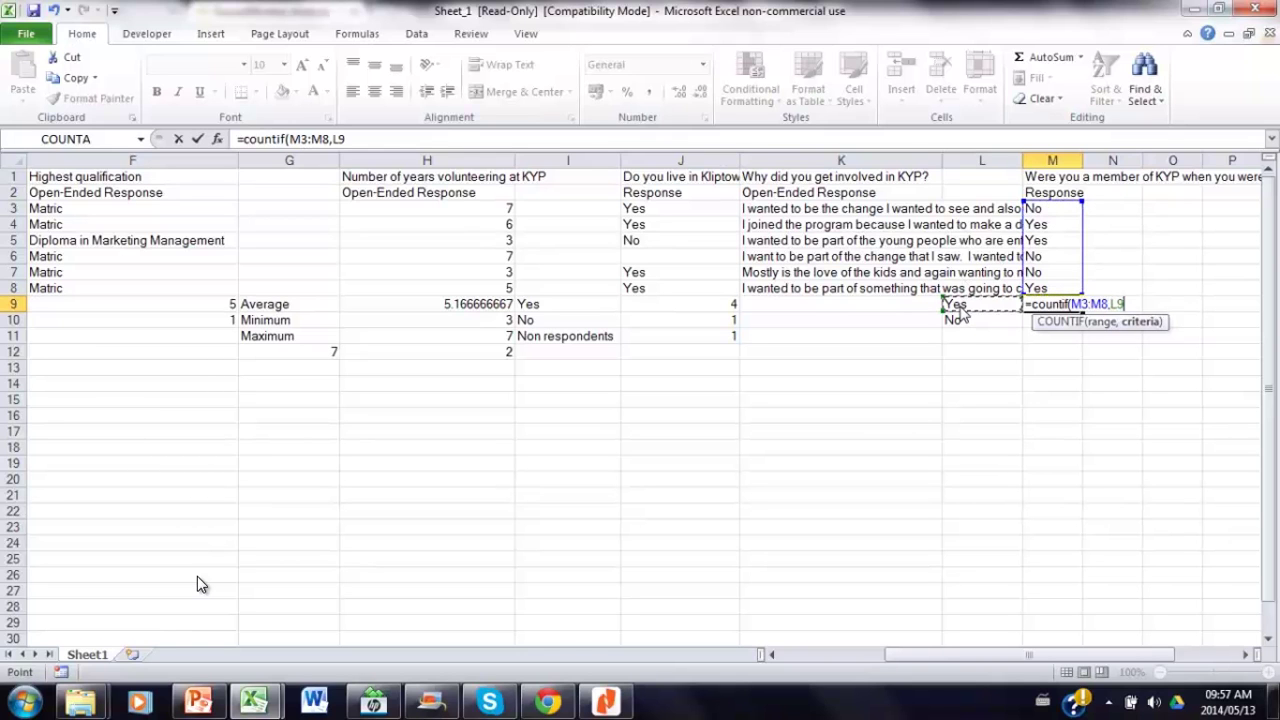
type(")")
key("Return")
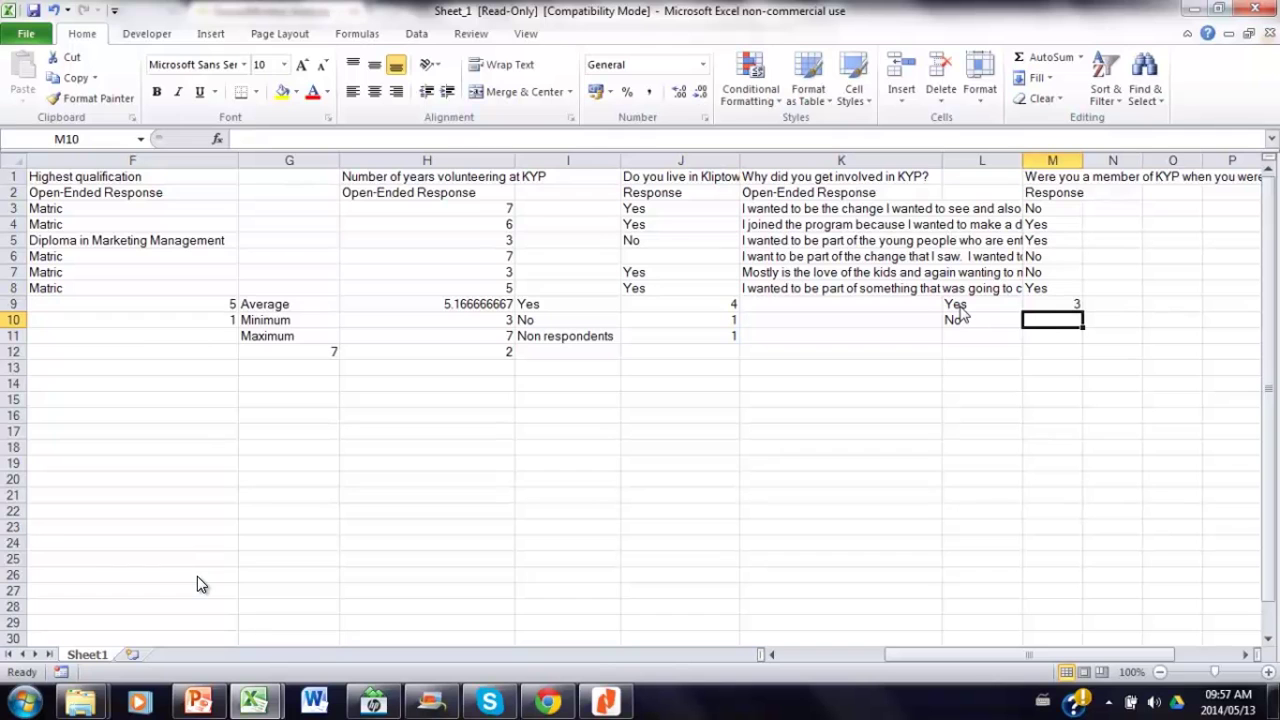
- Enter =COUNTIF(M3:M8,L10) in M10 to count the No answers
type("=c")
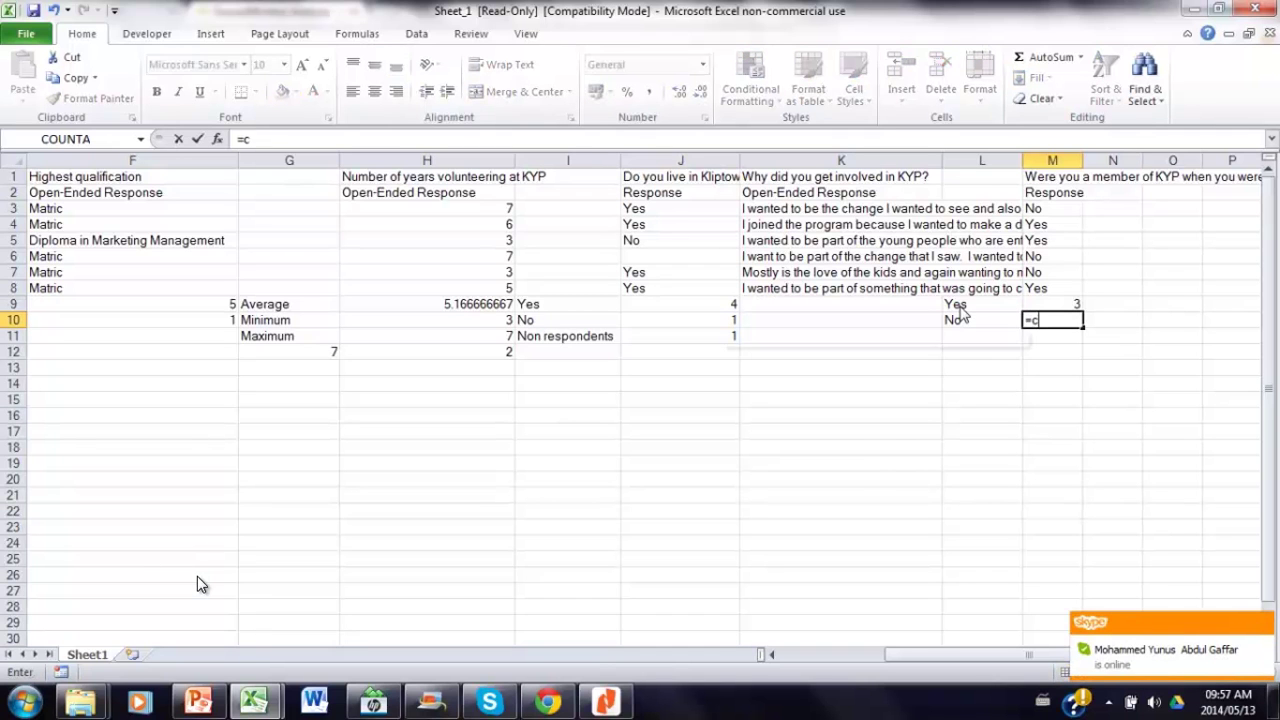
type("ountif")
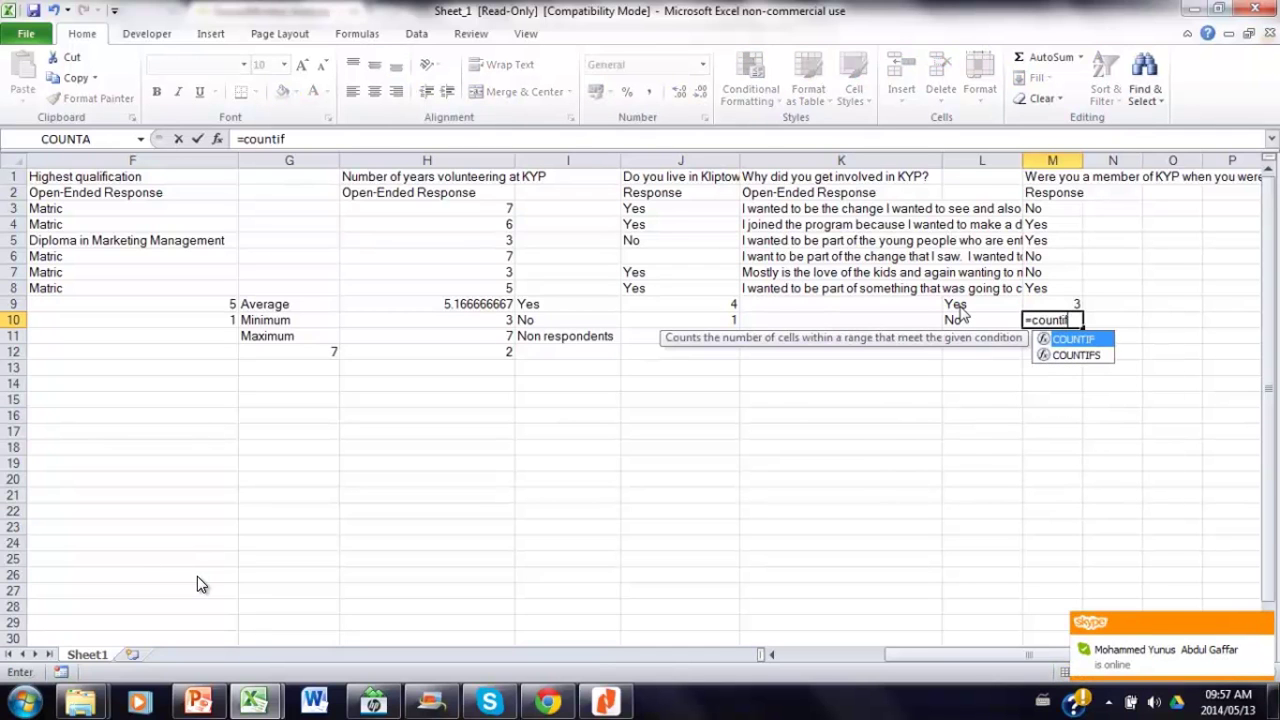
type("(")
left_click(1048, 292)
left_click_drag(1048, 292, 1048, 212)
type(",")
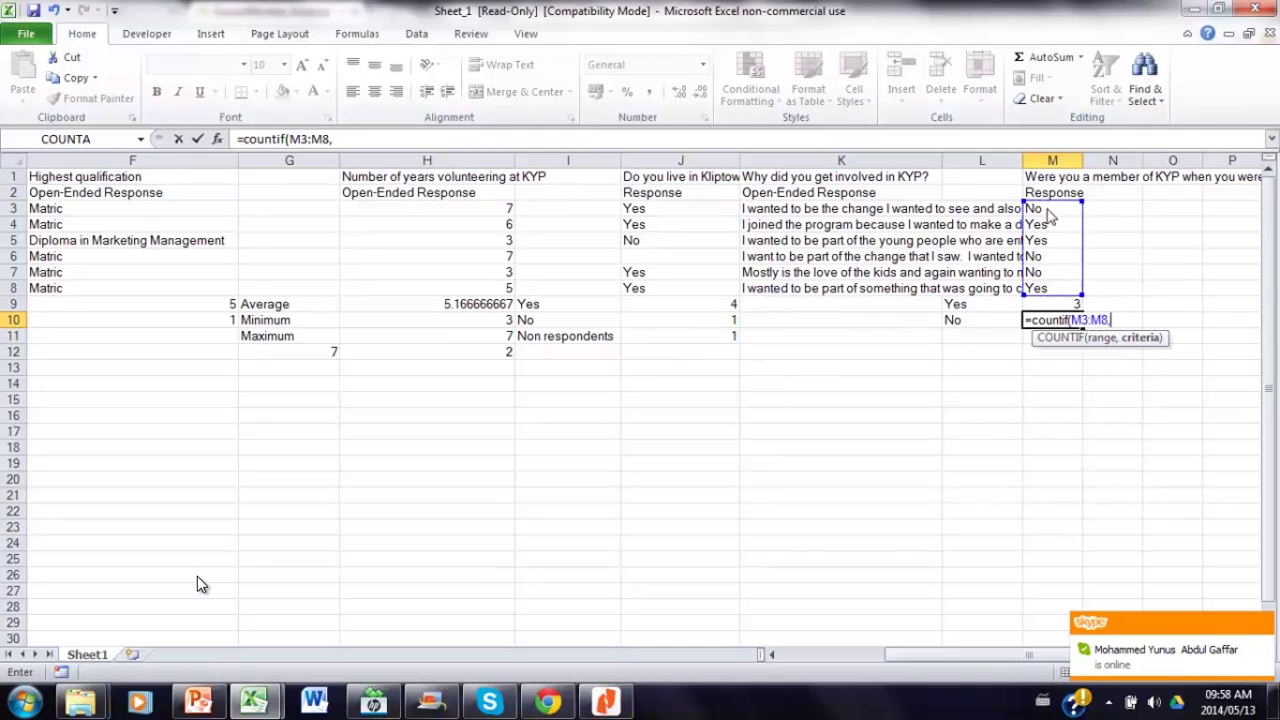
left_click(966, 323)
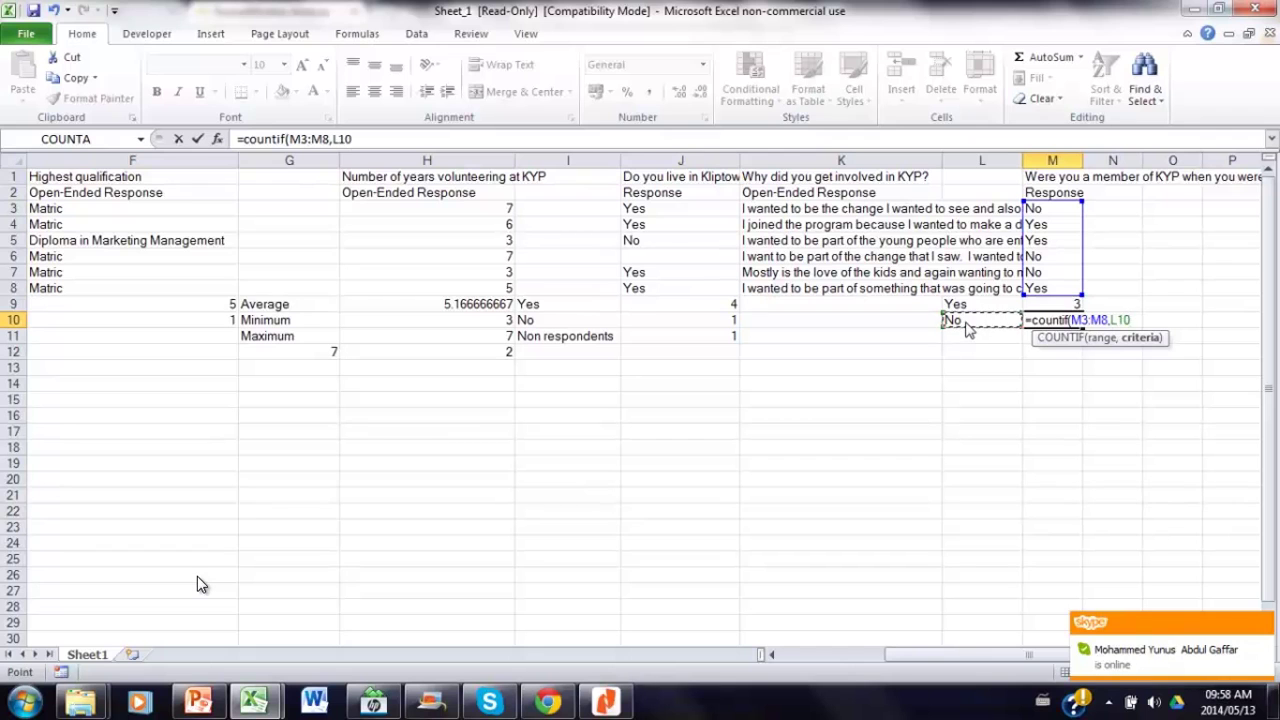
type(")")
key("Return")
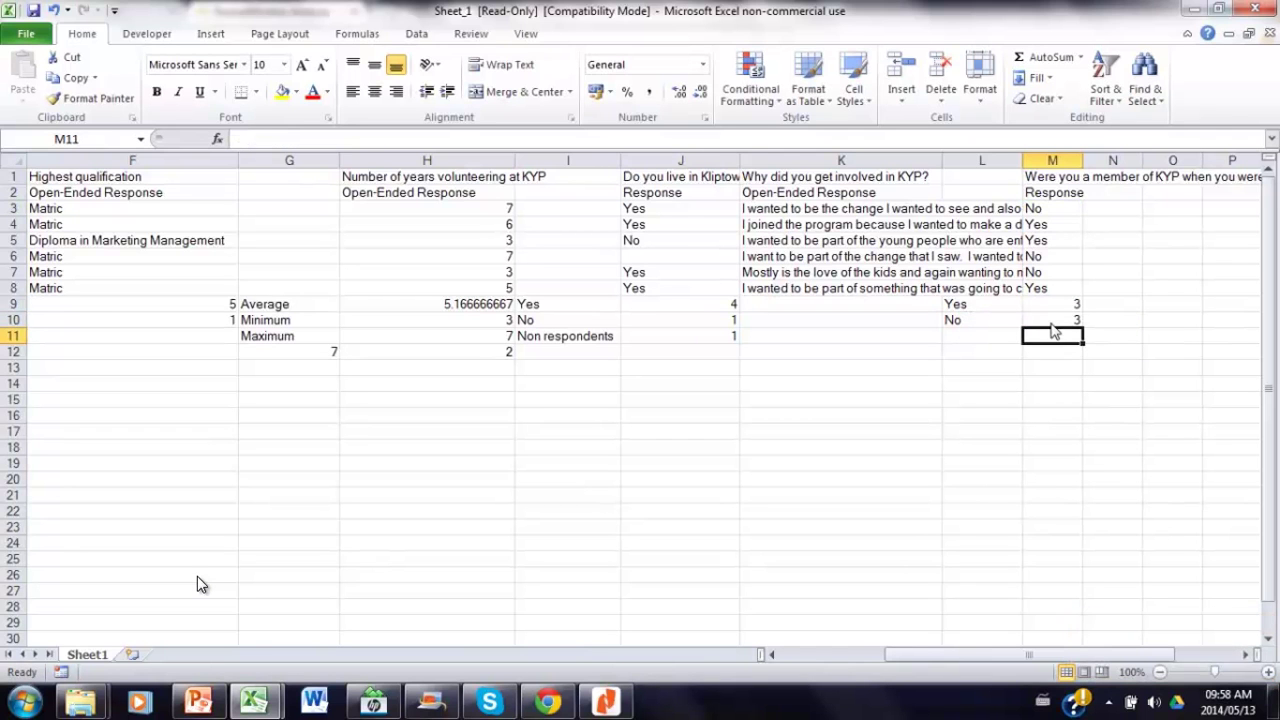
key("Up")
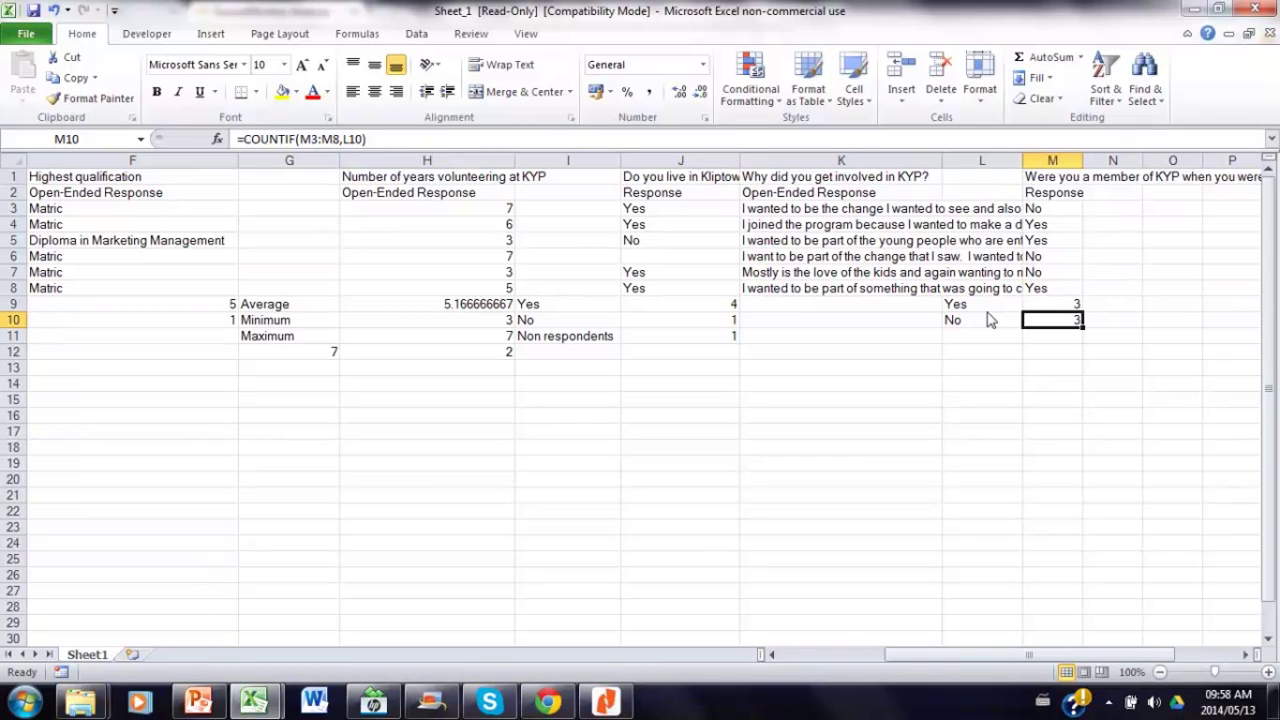
- Insert a clustered column chart from the Yes/No tallies in L9:M10
left_click_drag(968, 308, 1037, 328)
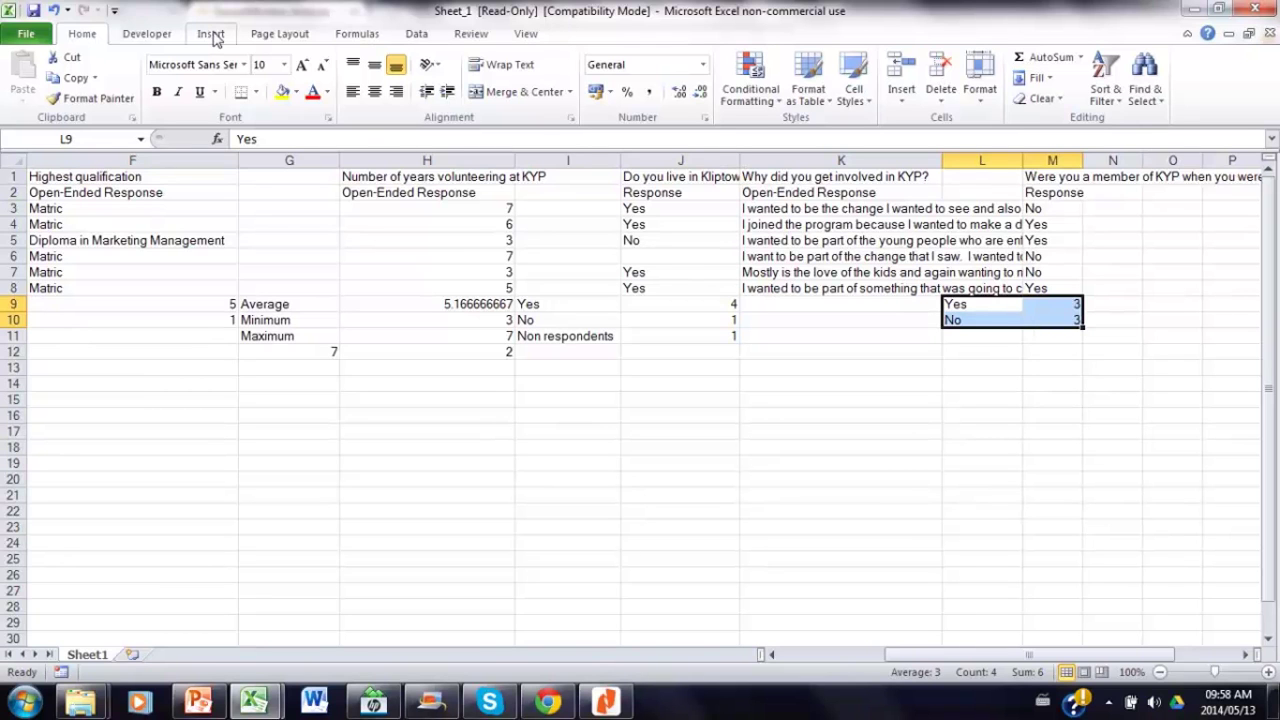
left_click(978, 310)
left_click(980, 318)
left_click(1066, 306)
left_click(1066, 320)
left_click_drag(975, 305, 1055, 323)
left_click(211, 33)
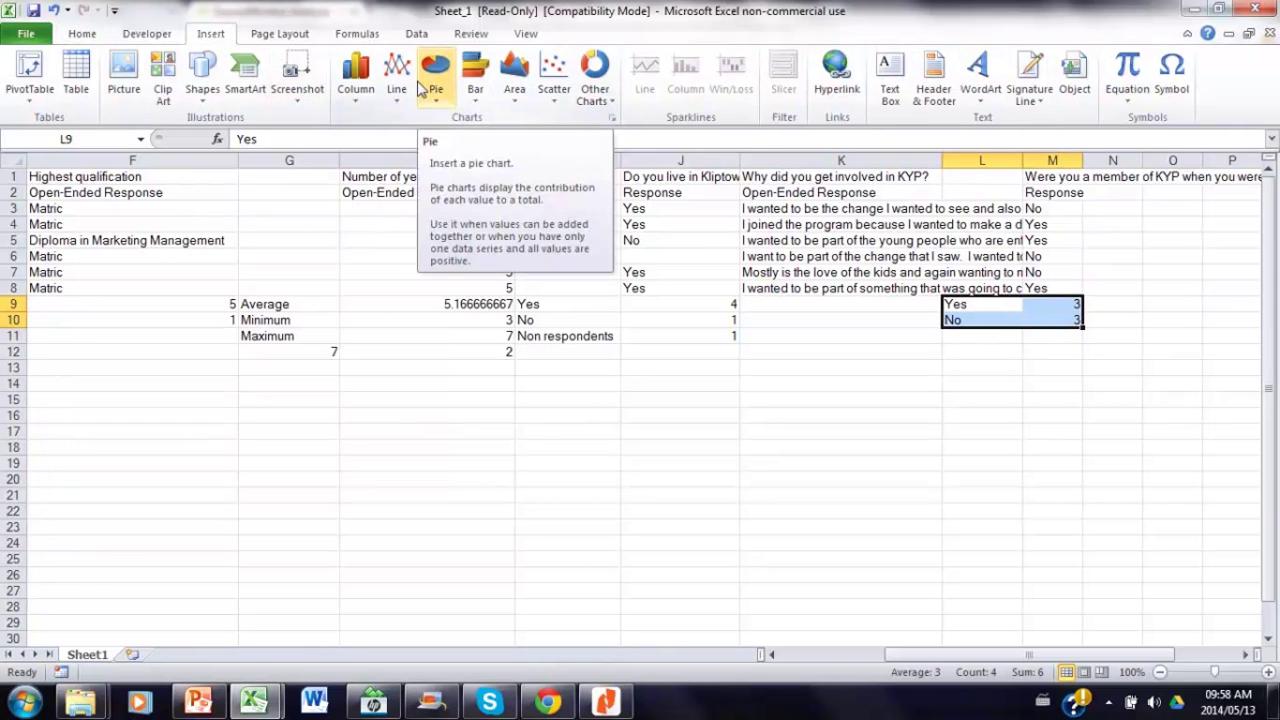
left_click(366, 63)
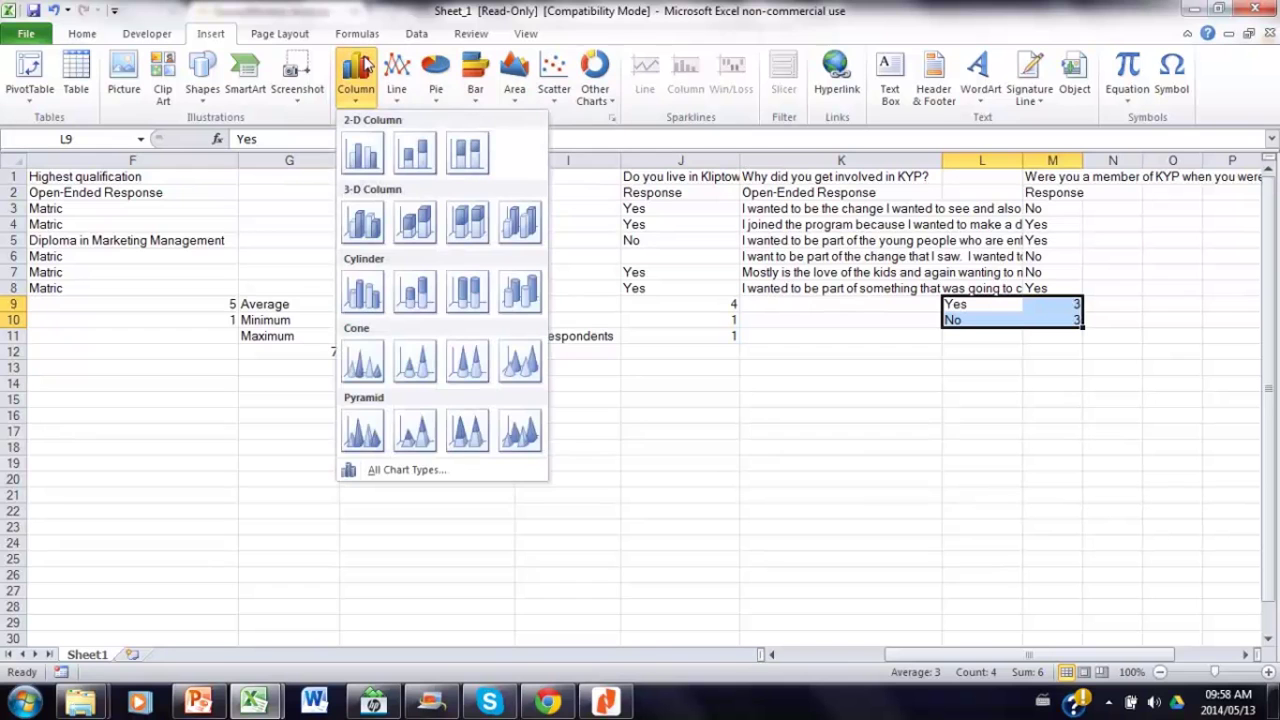
left_click(361, 154)
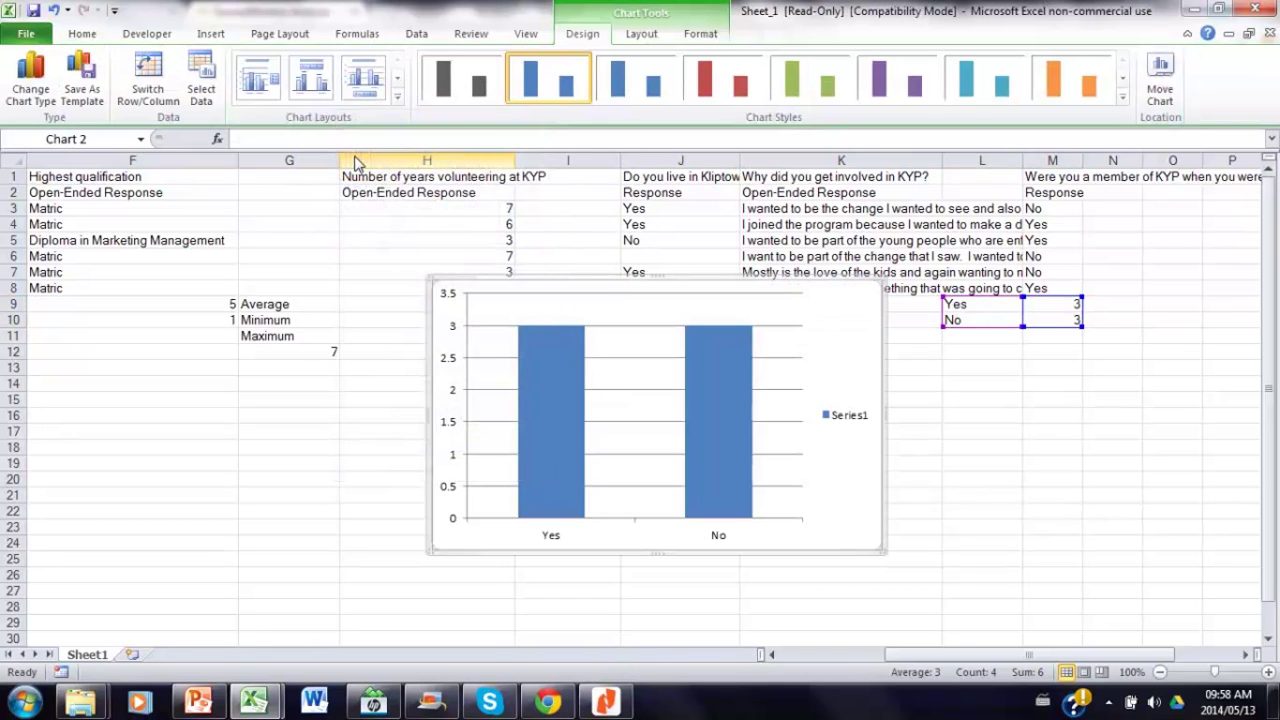
- Move the chart below the tallies and delete its Series1 legend
mouse_move(715, 287)
left_mouse_down()
mouse_move(945, 357)
mouse_move(1018, 354)
left_mouse_up()
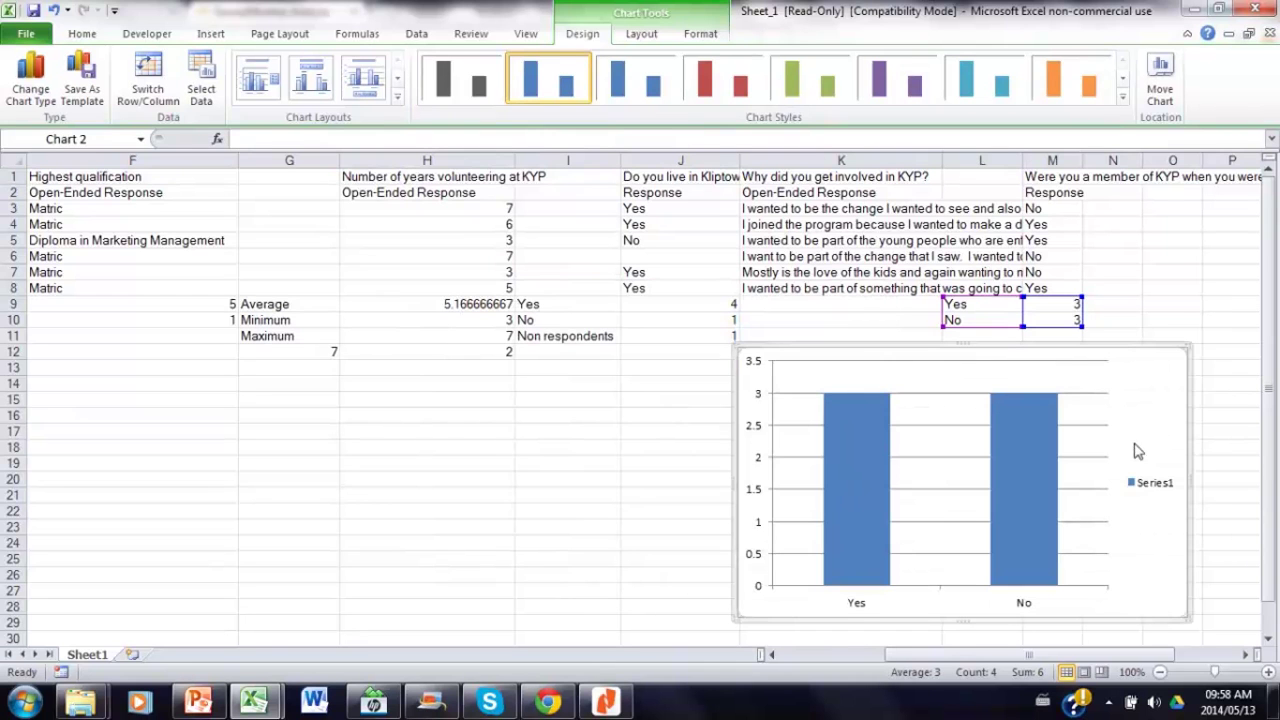
left_click(1150, 486)
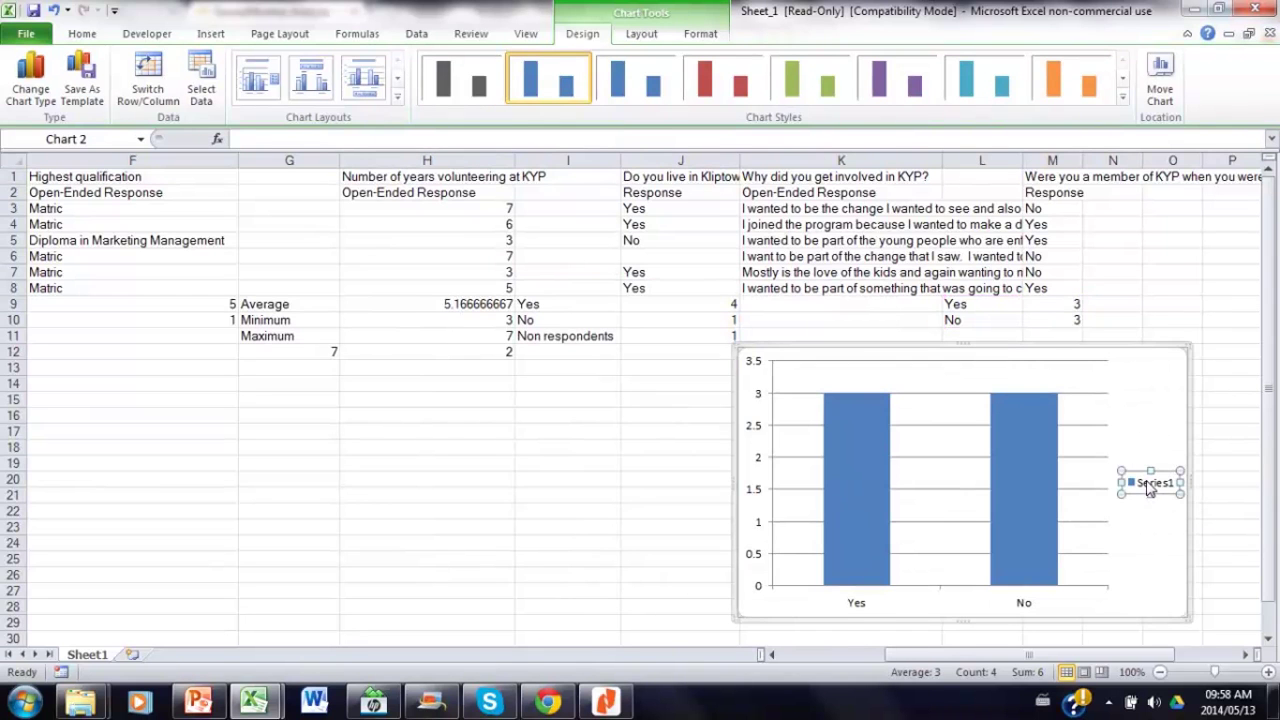
key("Delete")
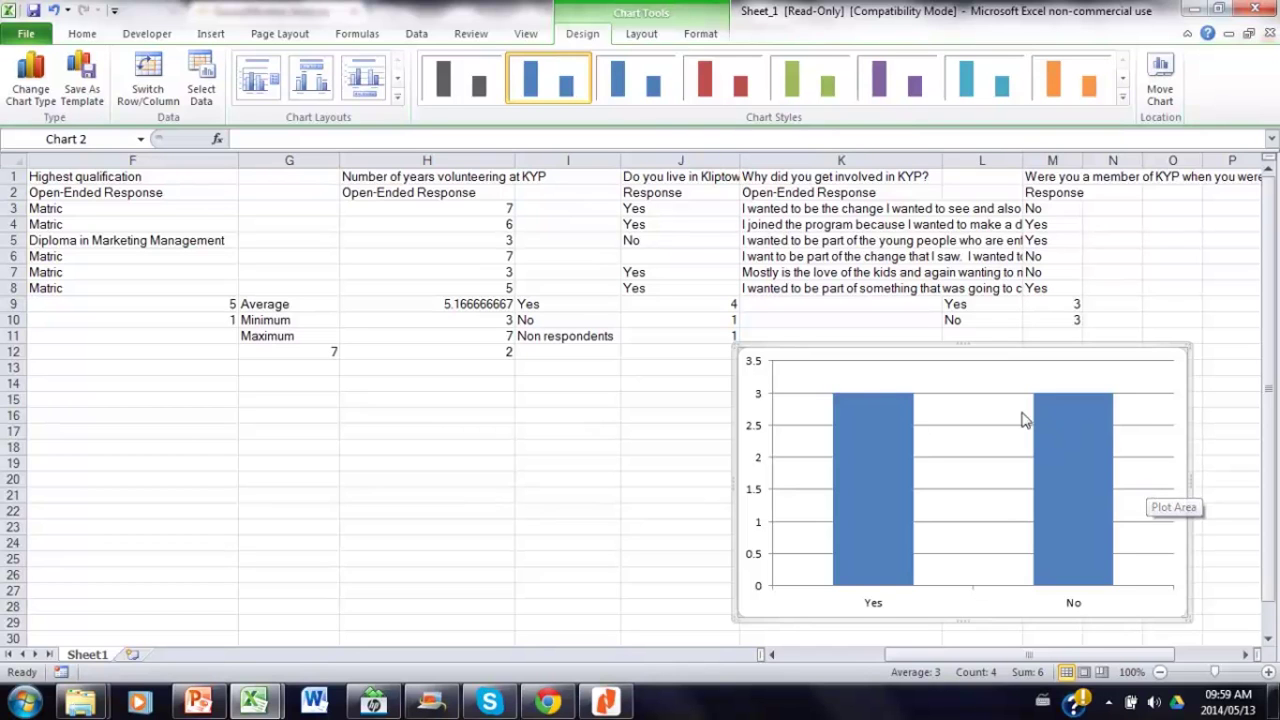
- Nudge the chart lower, then in Save As browse to Toshiba HDD\Data\TUT\B Tech PM
left_click_drag(924, 352, 922, 372)
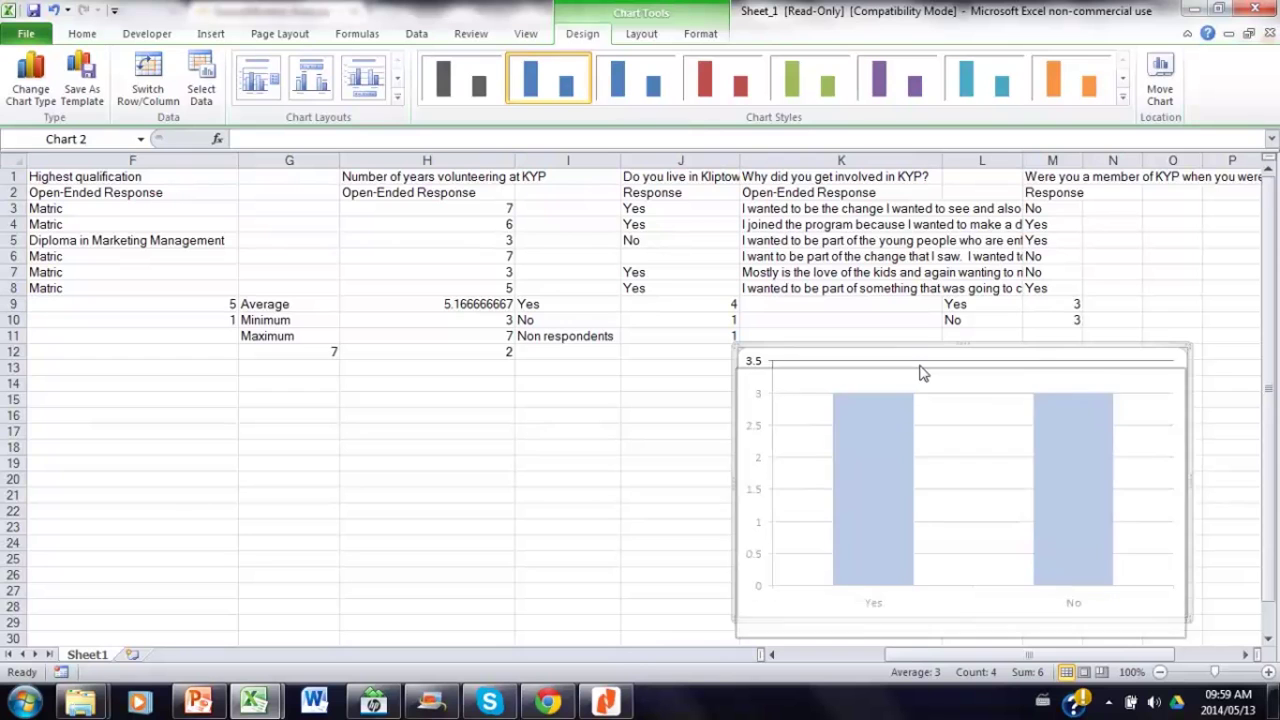
left_click(33, 36)
left_click(40, 90)
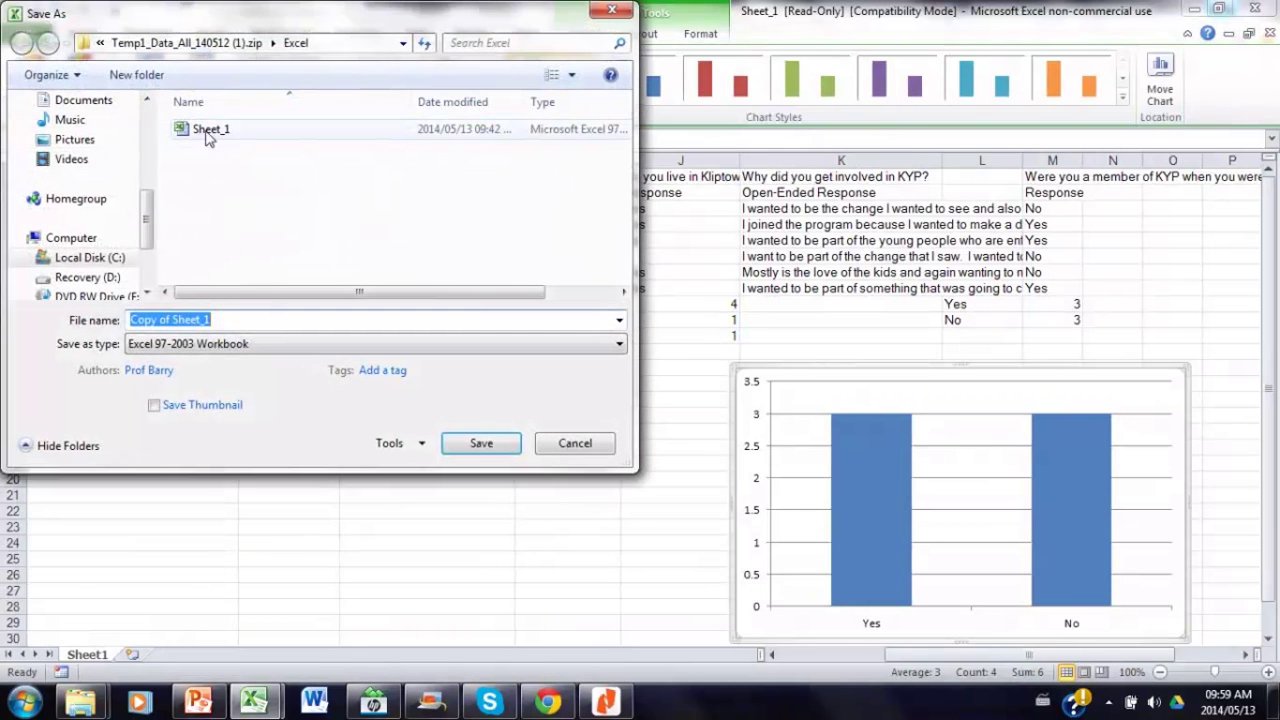
scroll(112, 260, "down", 3)
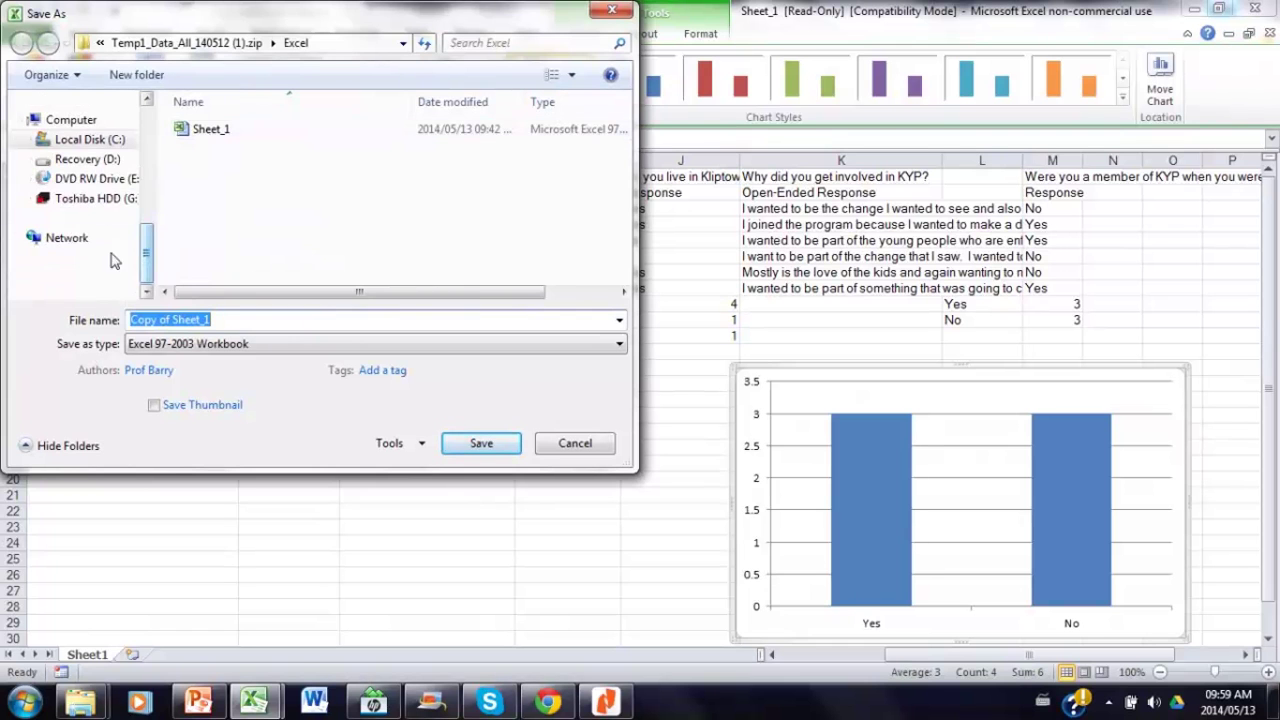
left_click(88, 199)
double_click(193, 133)
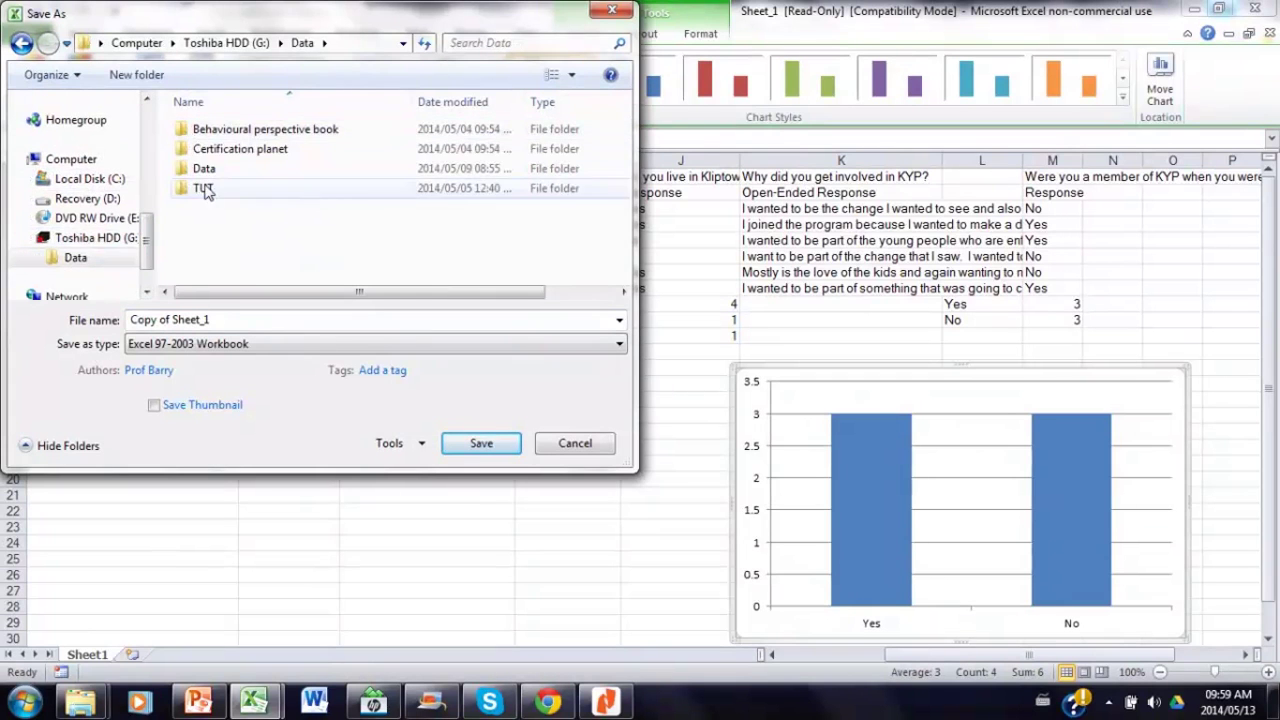
double_click(204, 188)
double_click(228, 227)
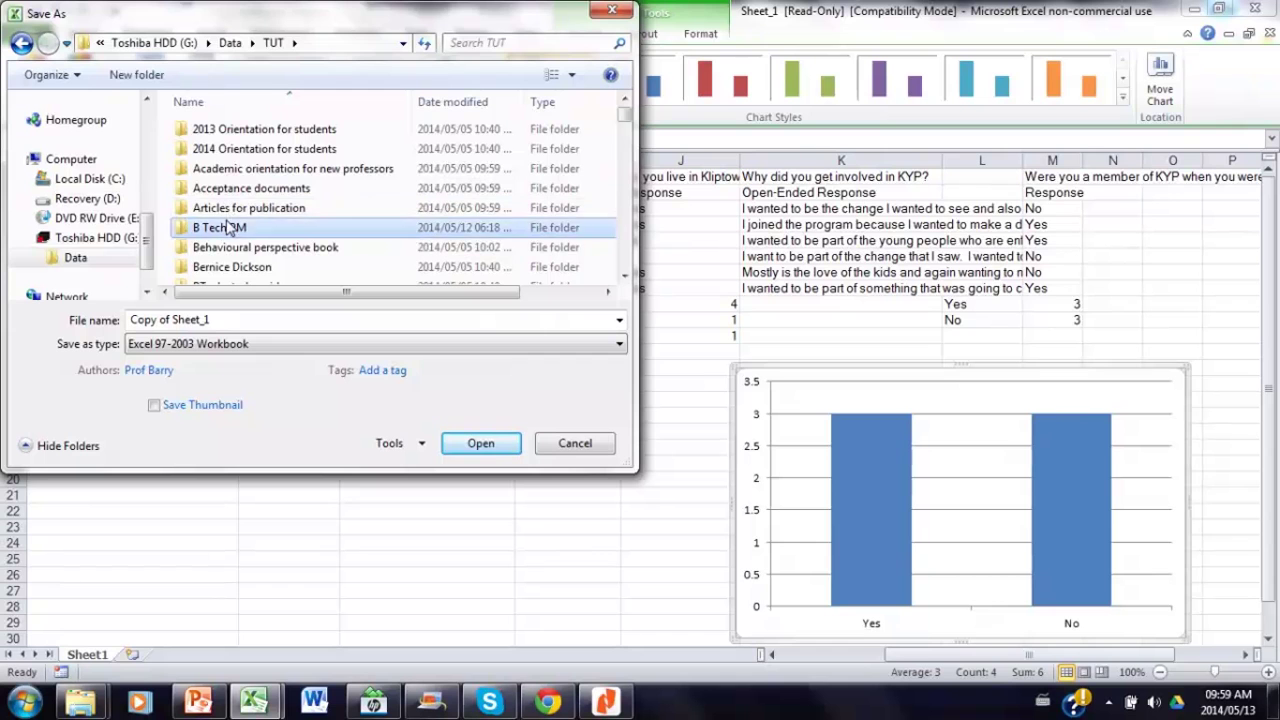
- Continue into the PJR401T\2014\proposal folder as the save location
scroll(624, 253, "down", 3)
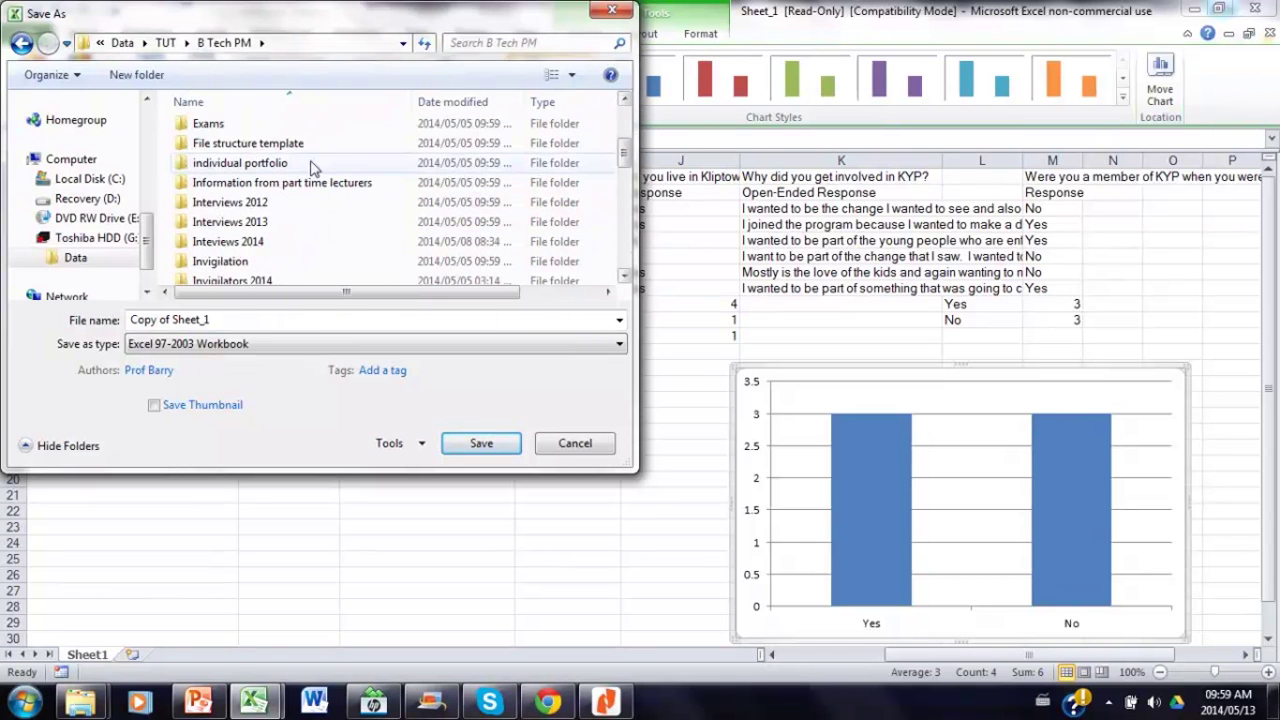
scroll(628, 248, "down", 3)
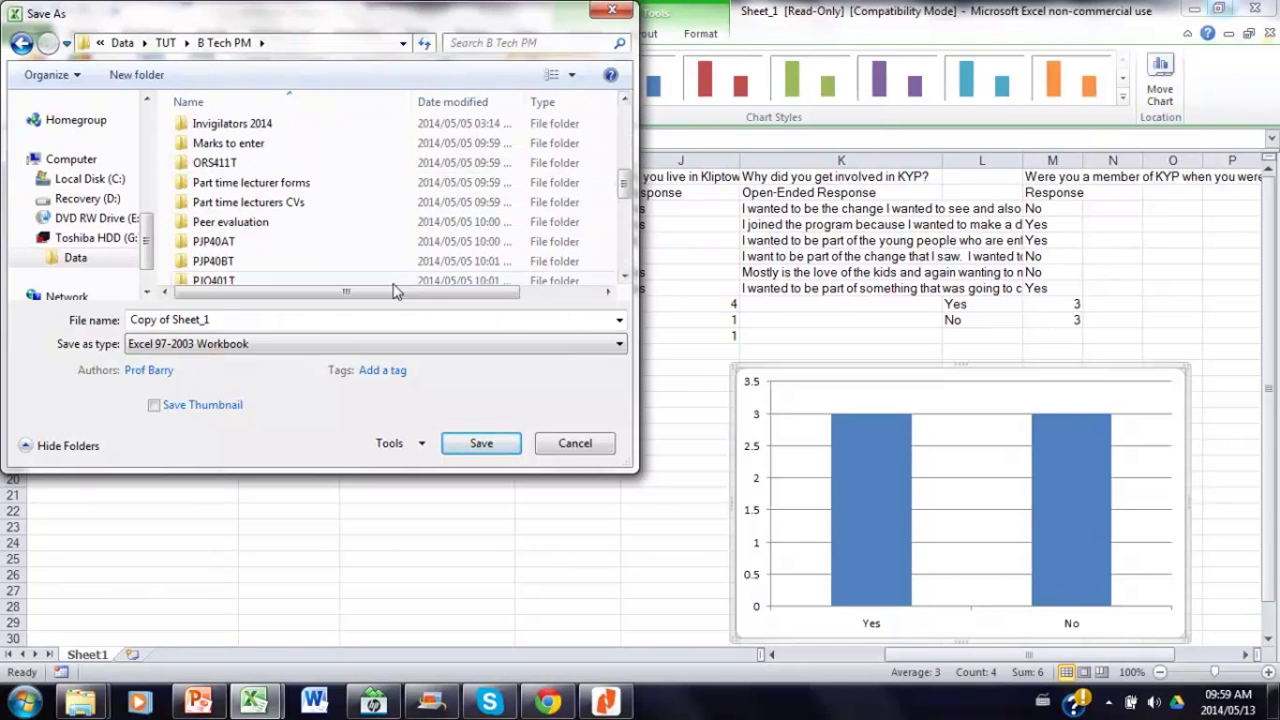
left_click(624, 274)
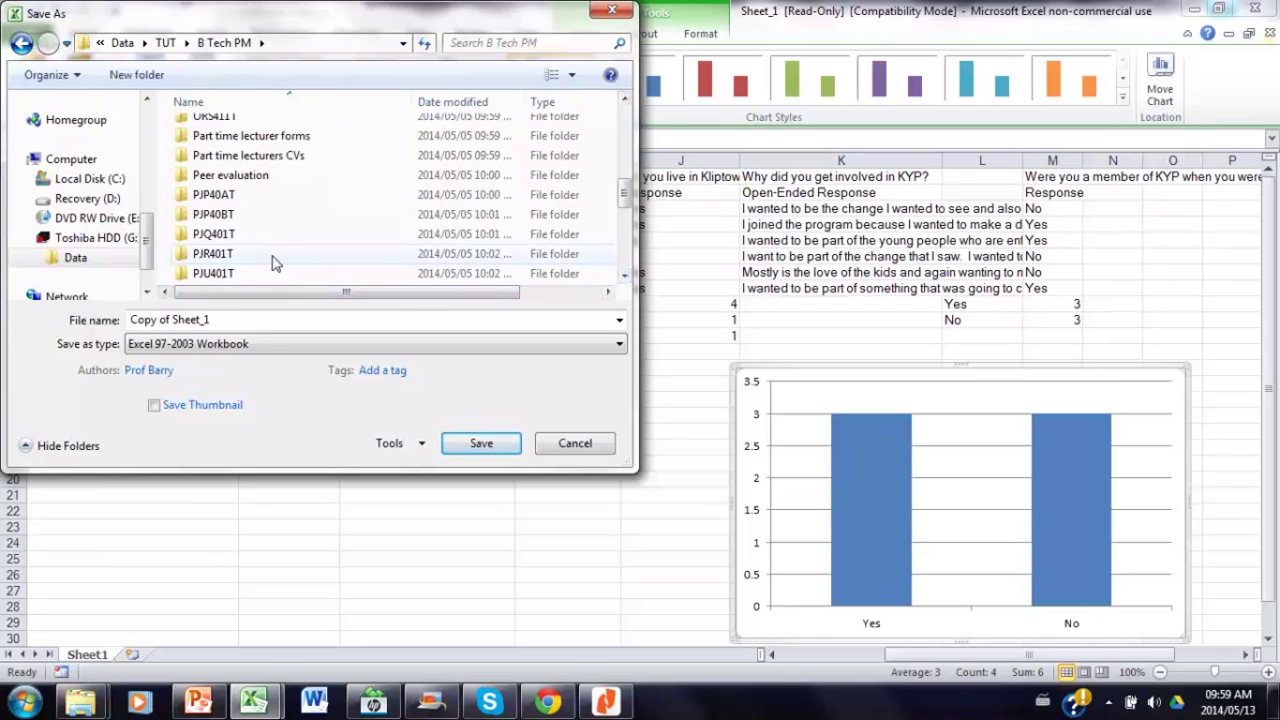
double_click(275, 256)
double_click(205, 168)
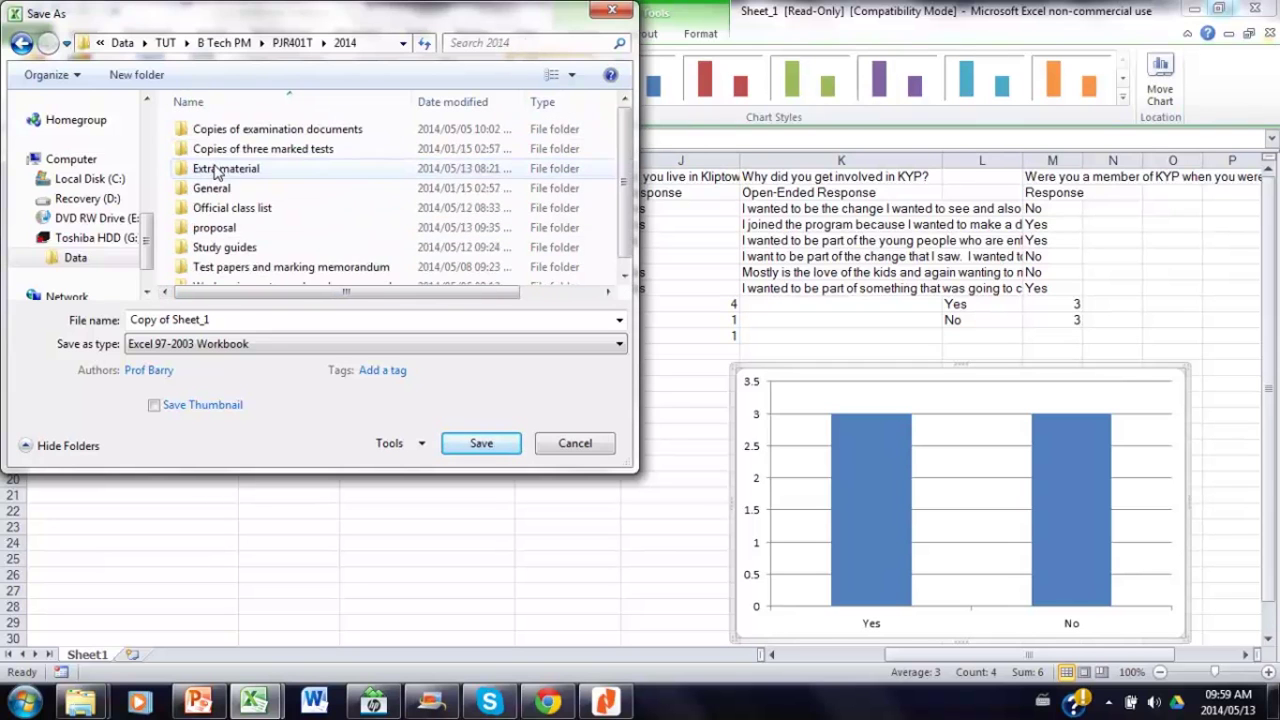
left_click(624, 275)
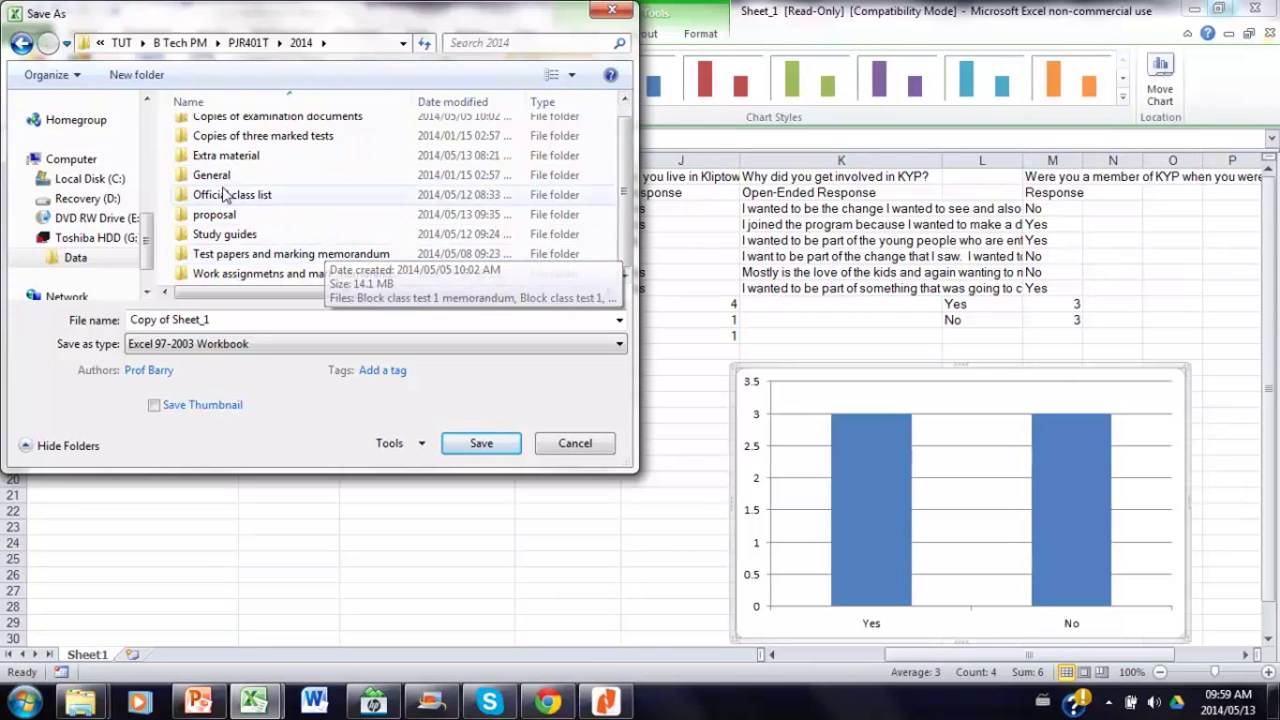
double_click(212, 214)
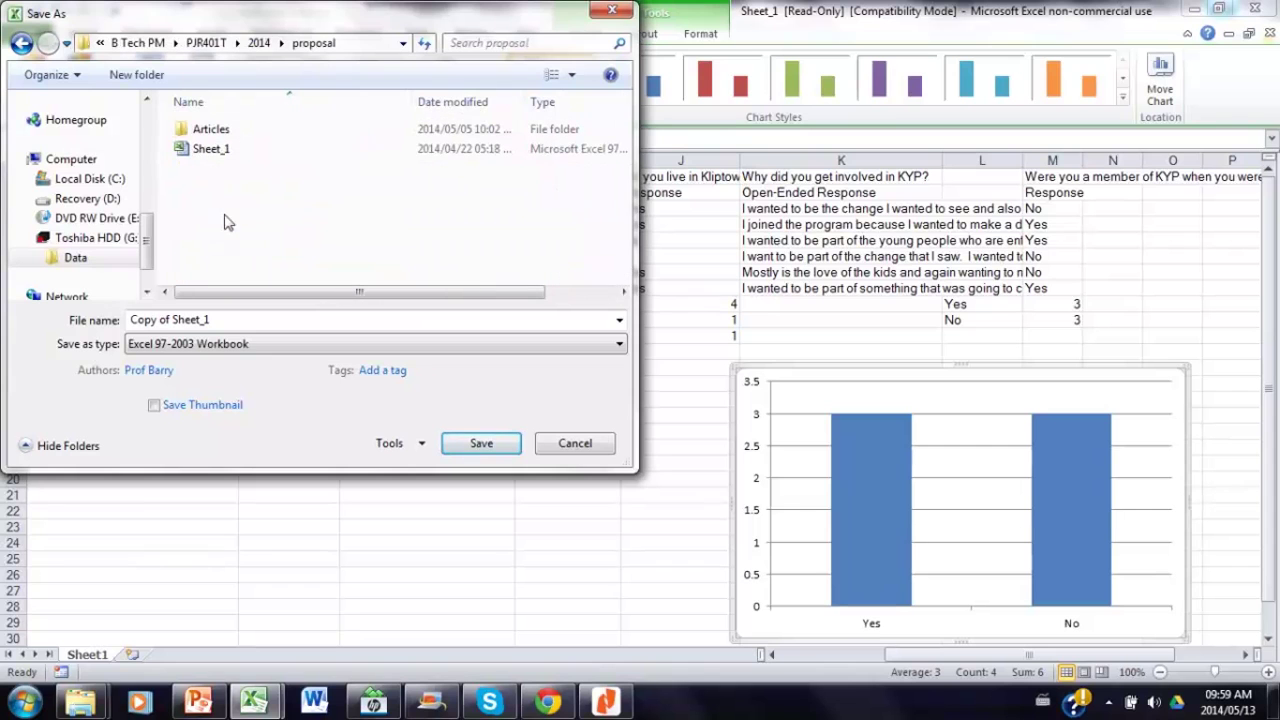
- Save the file as 'Focus group demographic data' in Excel Workbook format
left_click(226, 320)
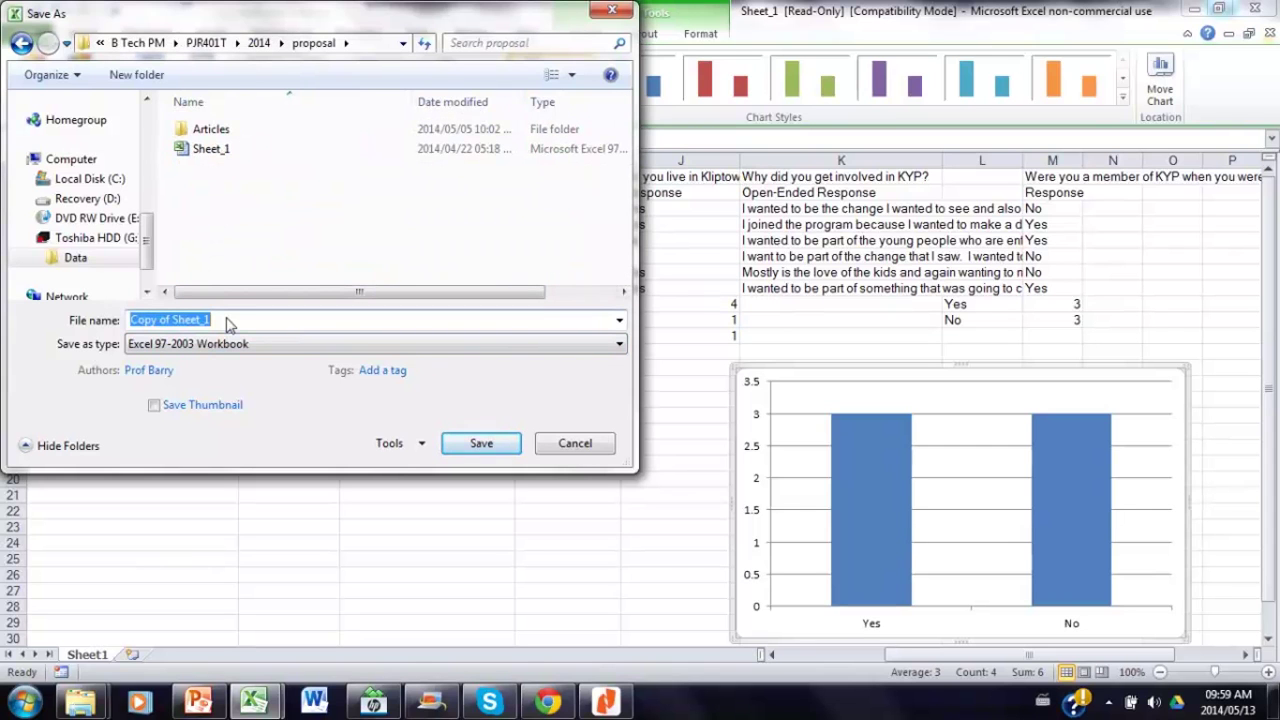
type("Fo")
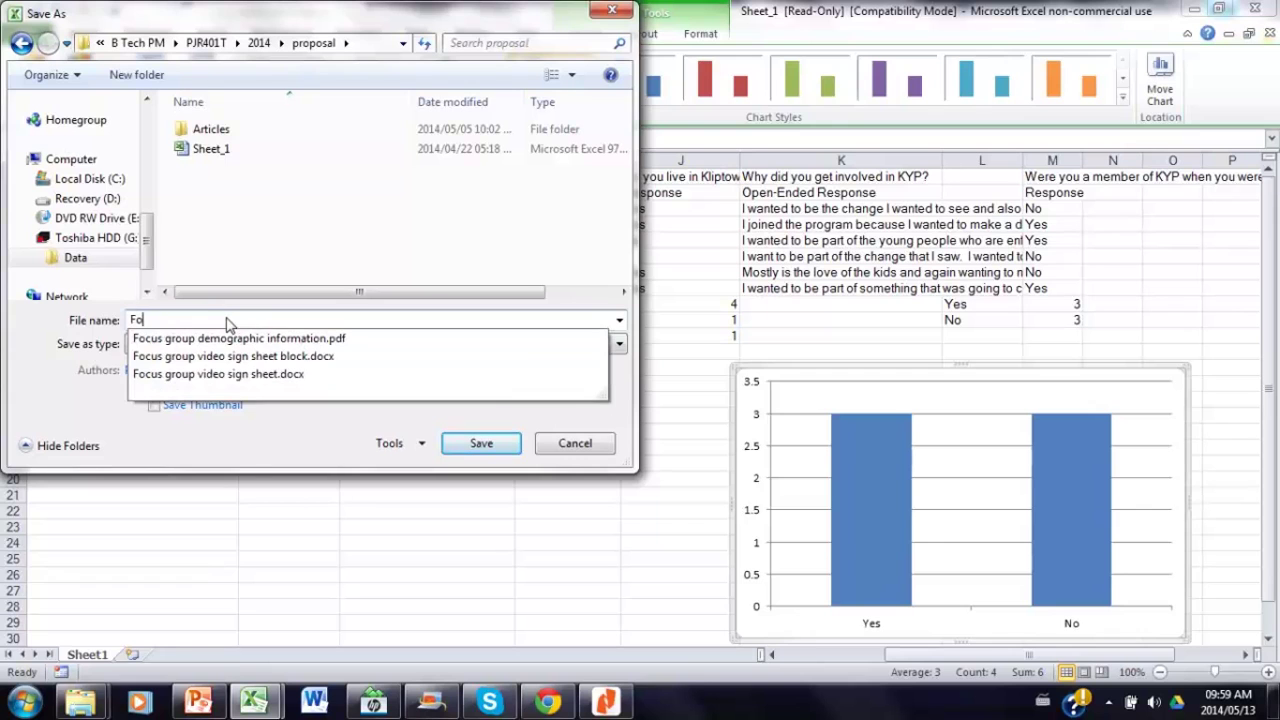
type("cus group demographic")
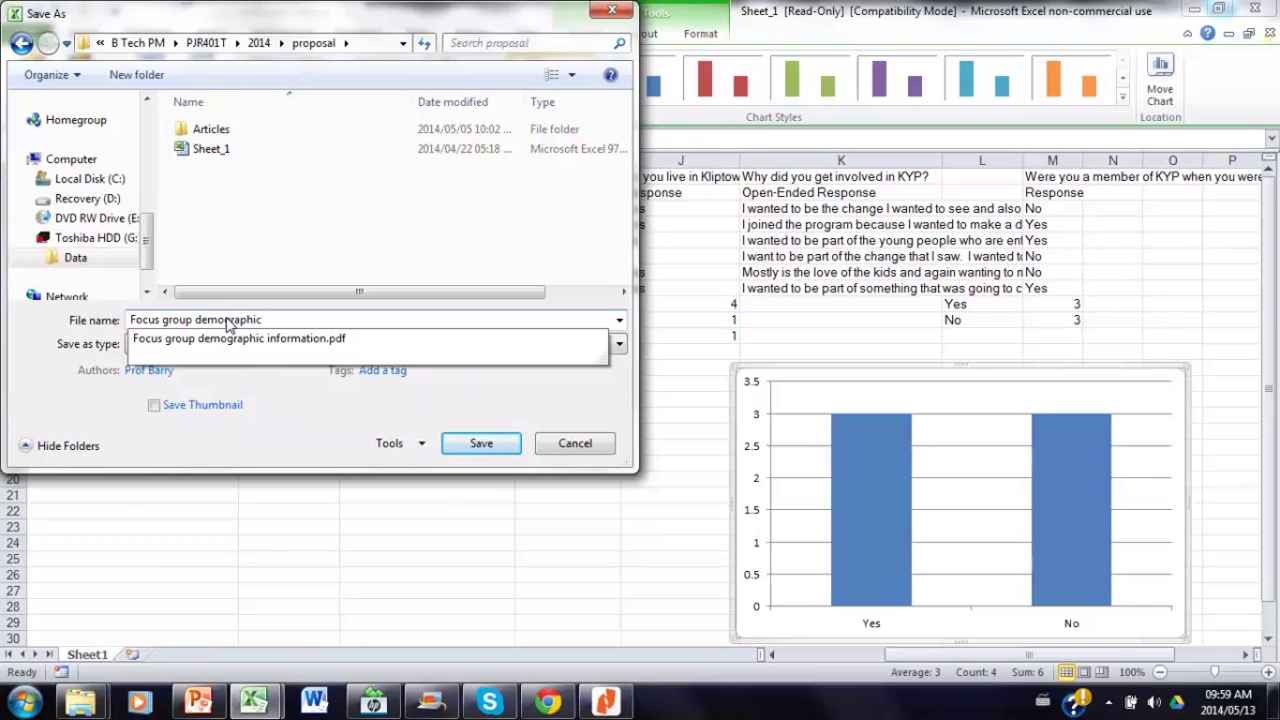
type(" data")
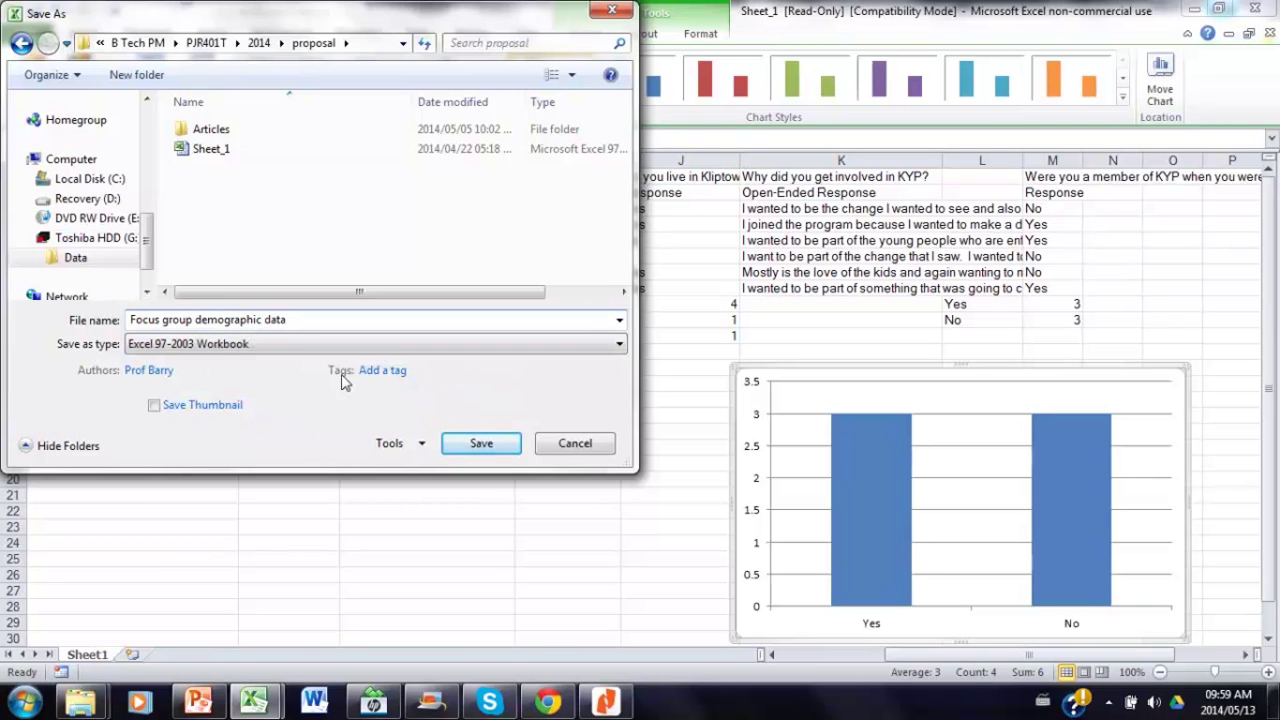
left_click(391, 345)
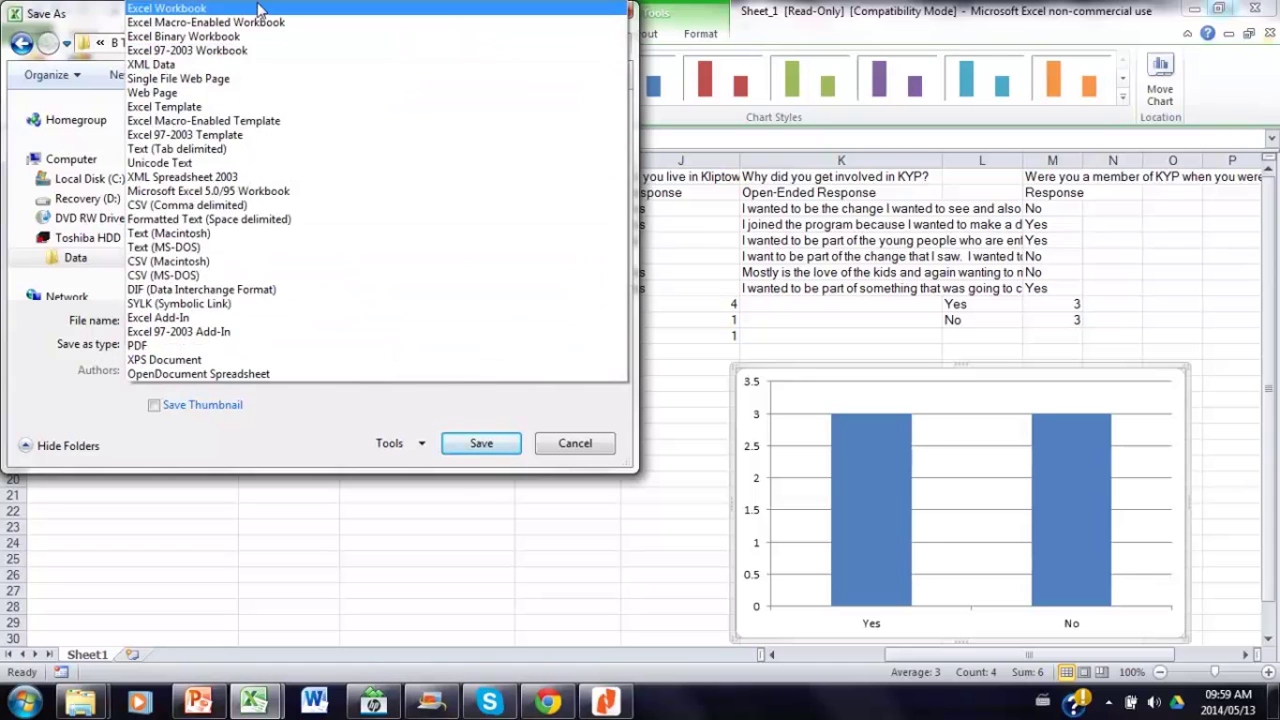
left_click(258, 8)
left_click(503, 449)
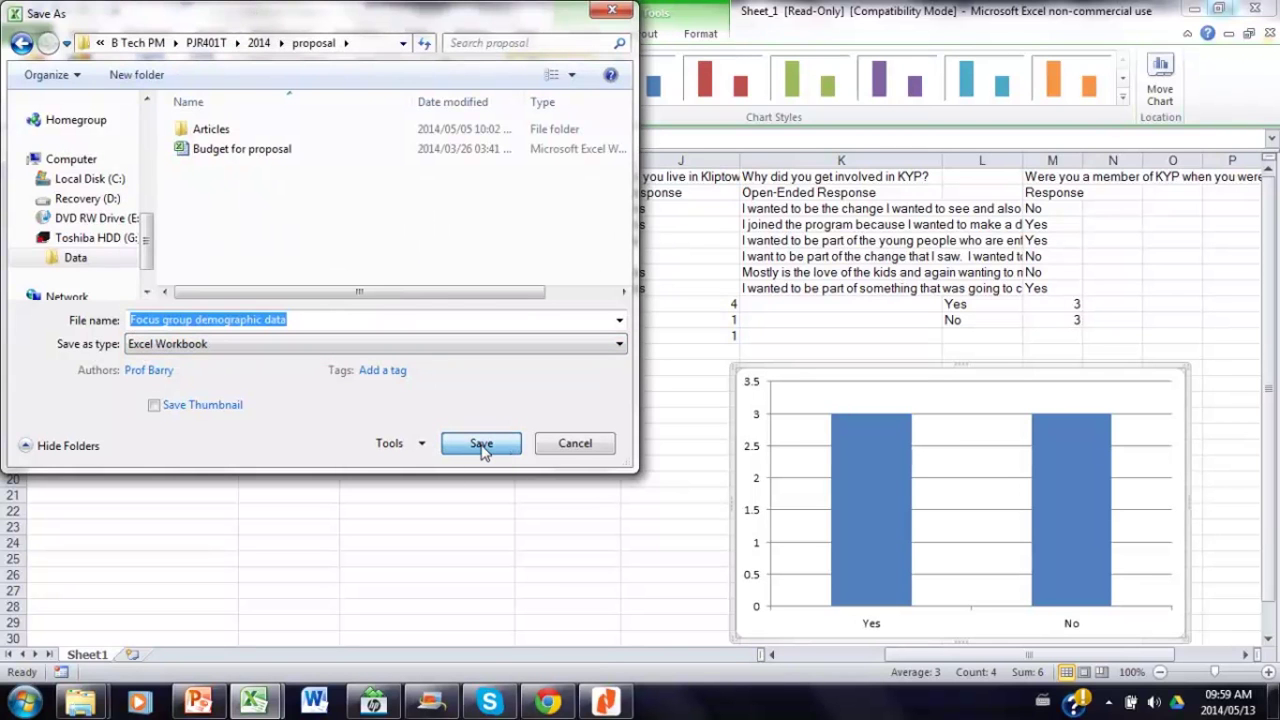
left_click(481, 446)
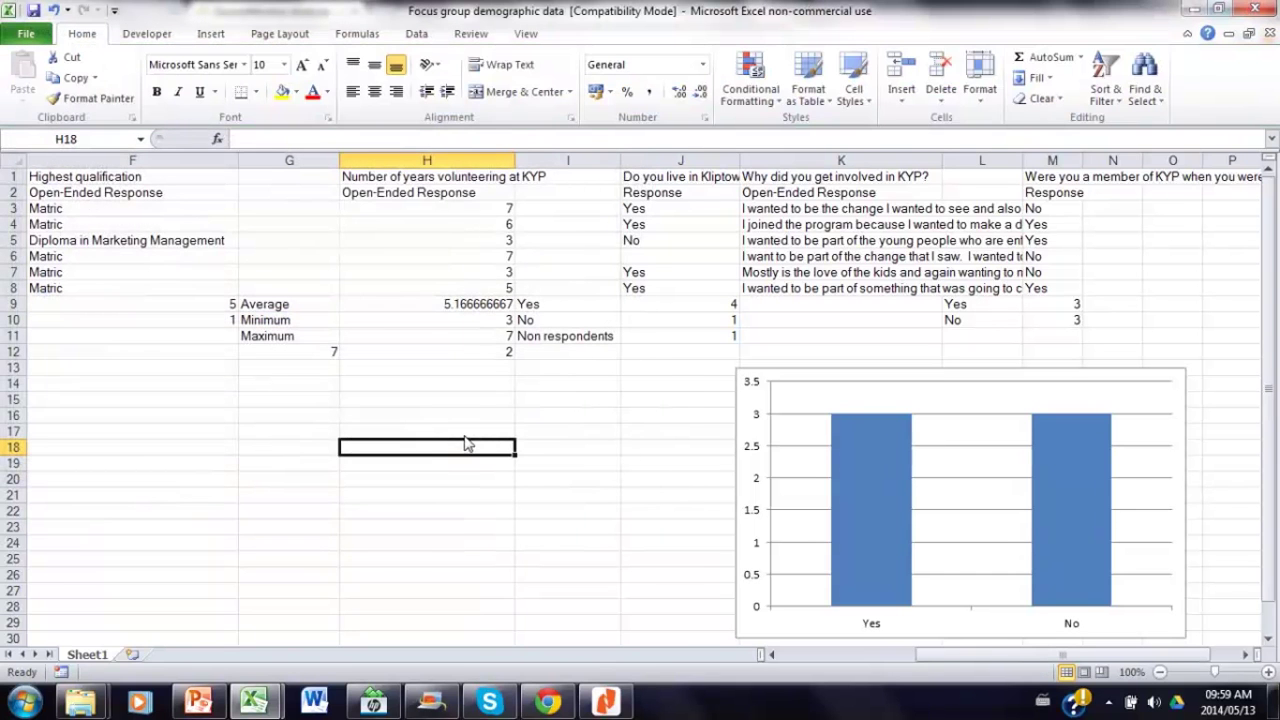
- Check K7, scroll back to column A, restore down the Excel window, and launch Word
left_click(824, 273)
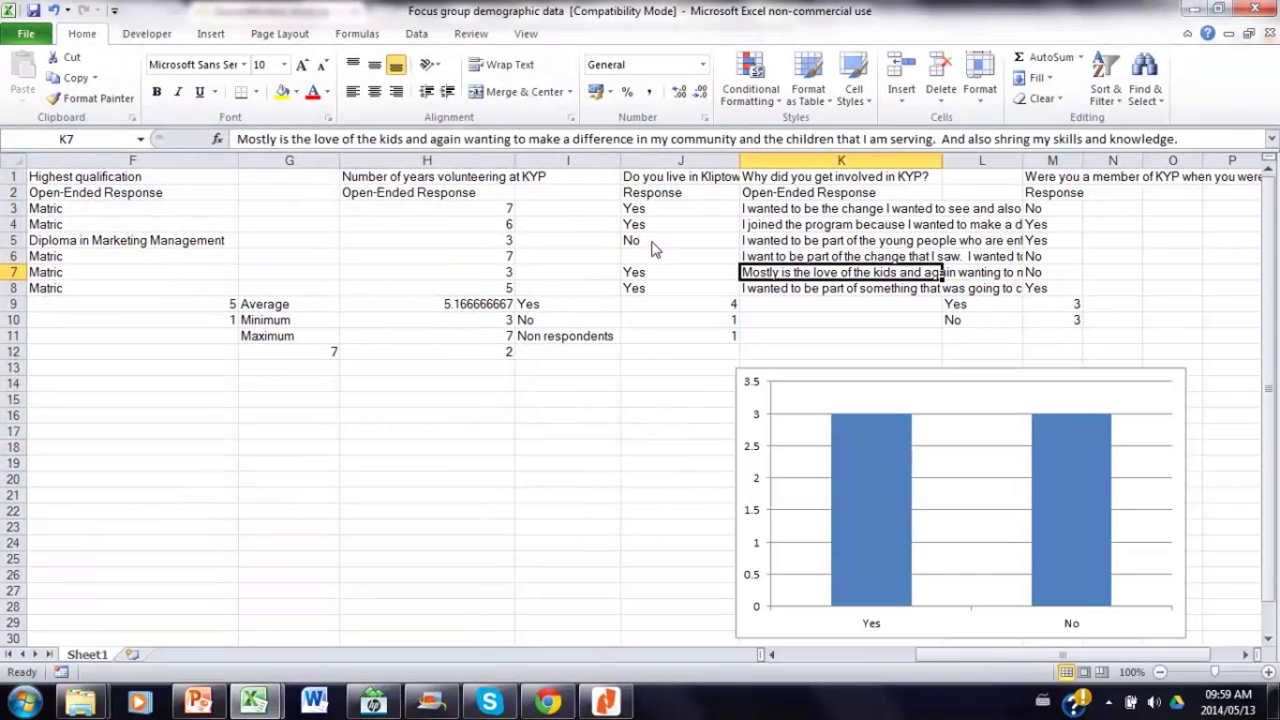
left_click(797, 655)
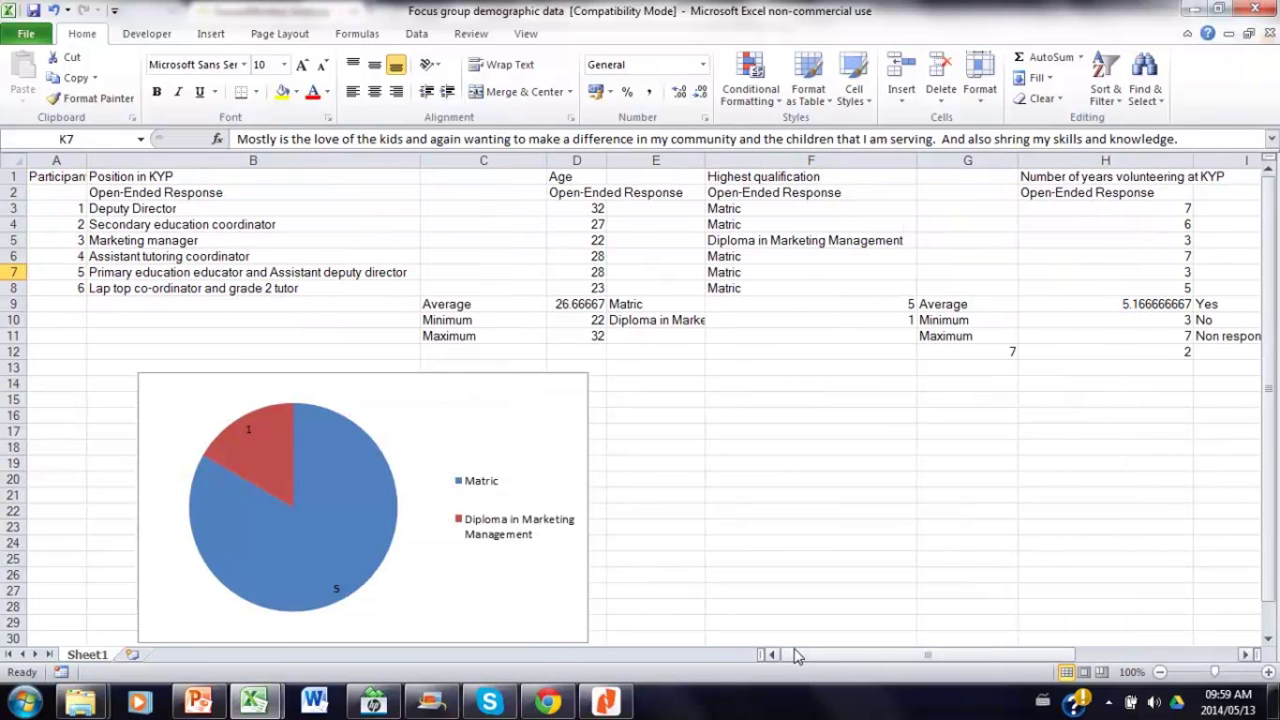
left_click(1219, 9)
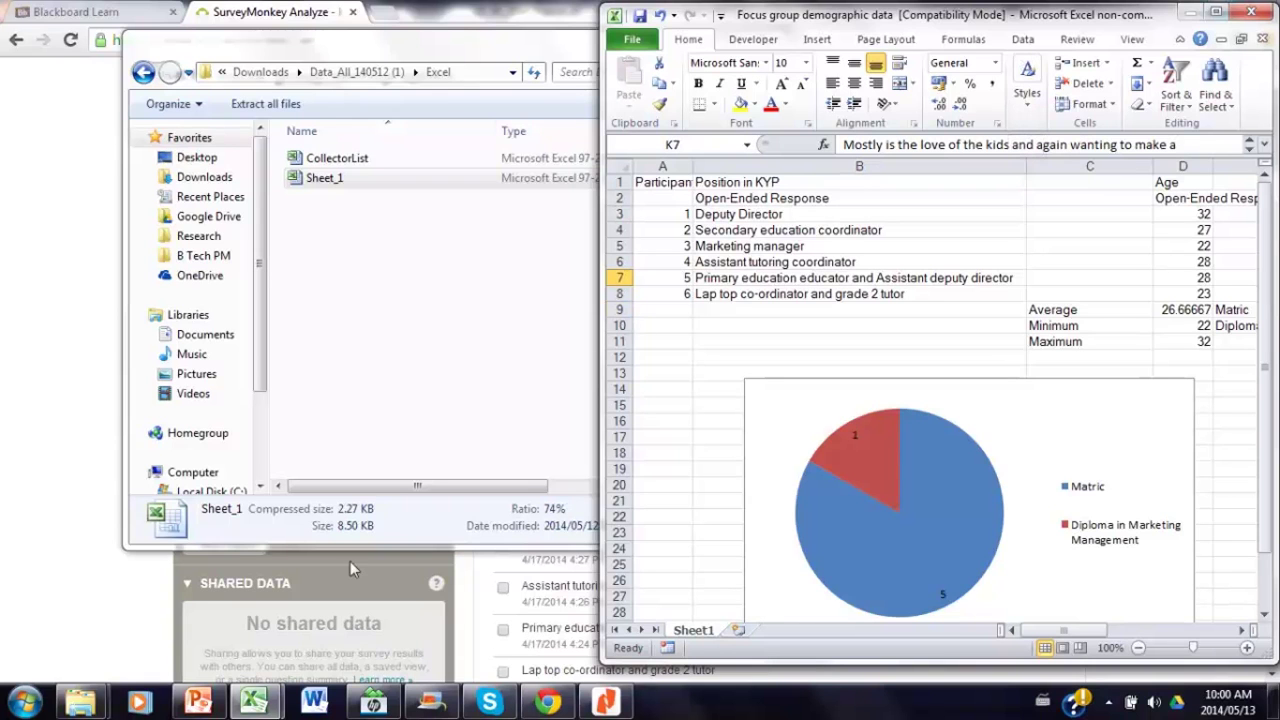
left_click(314, 703)
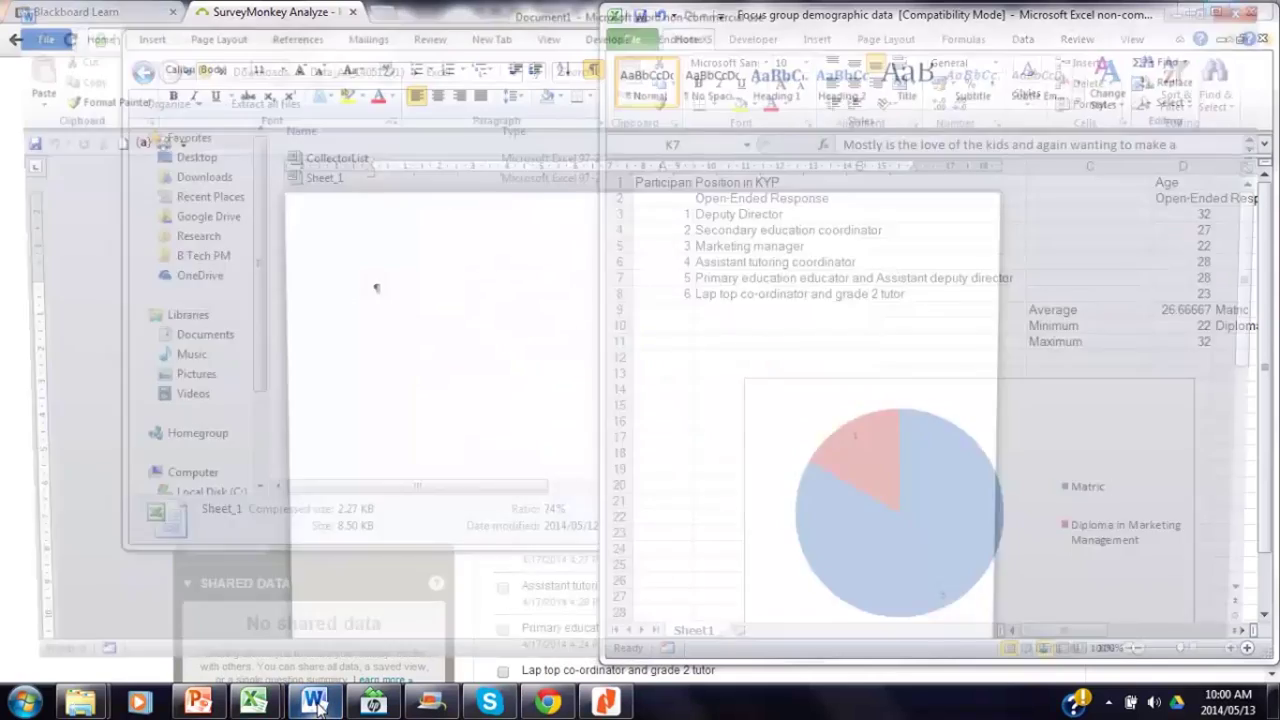
- Open the recent 'Report on Demographic information from the focus group' at Page Width zoom
left_click(26, 33)
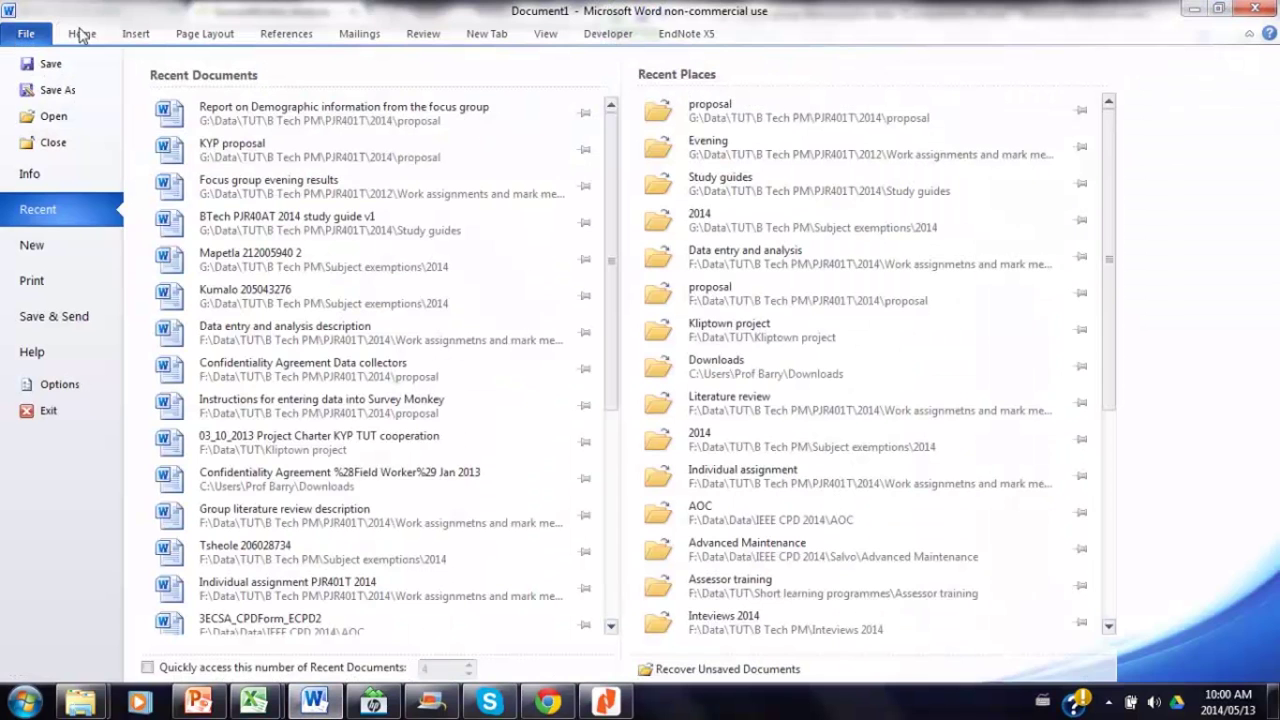
left_click(276, 120)
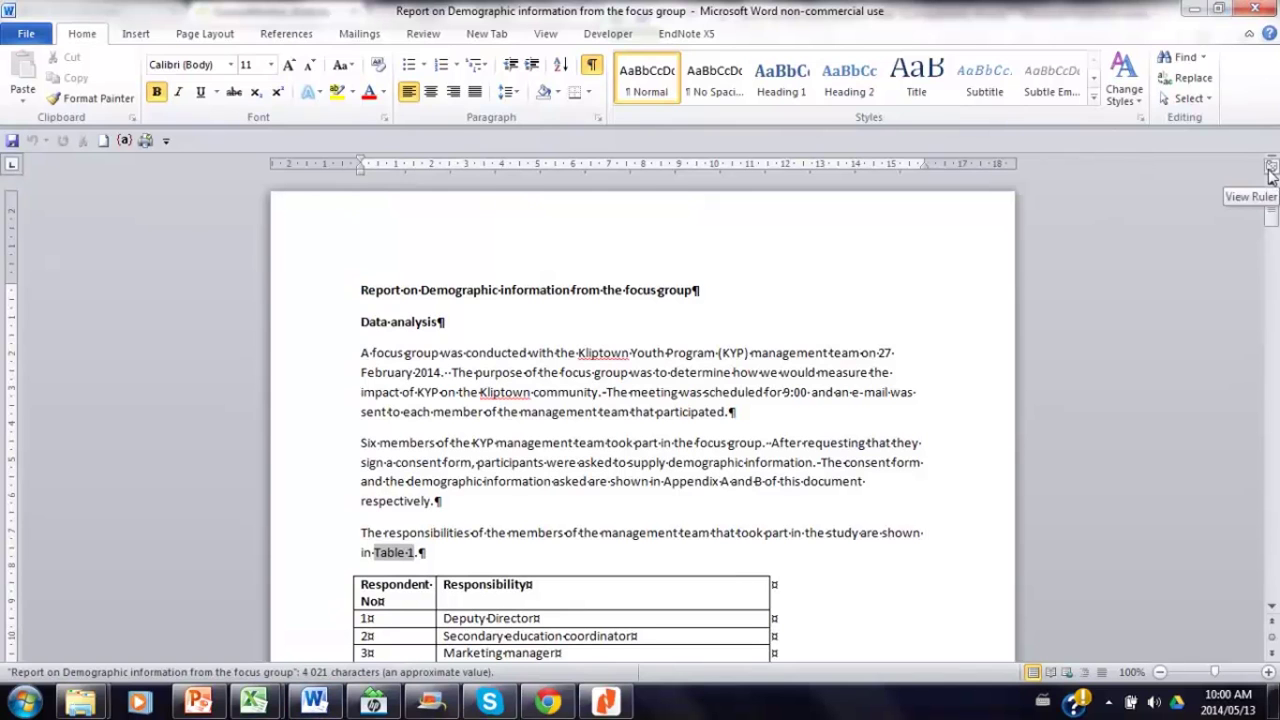
left_click(545, 34)
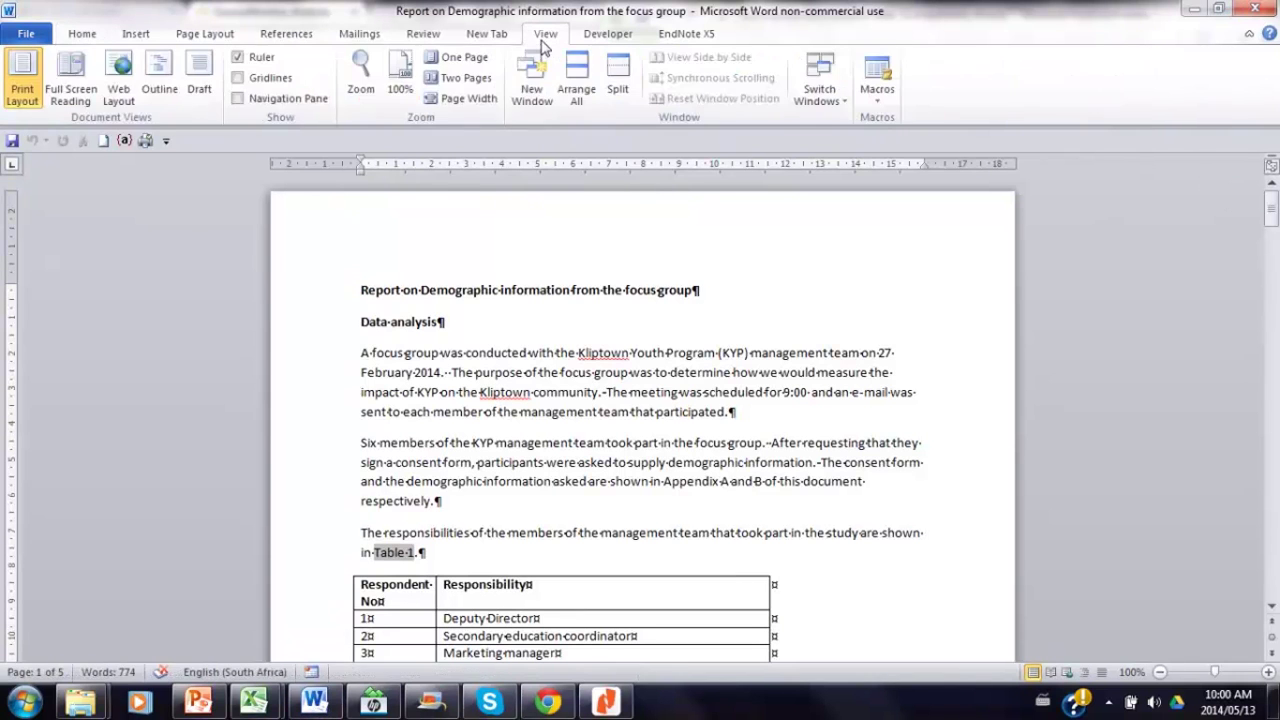
left_click(468, 100)
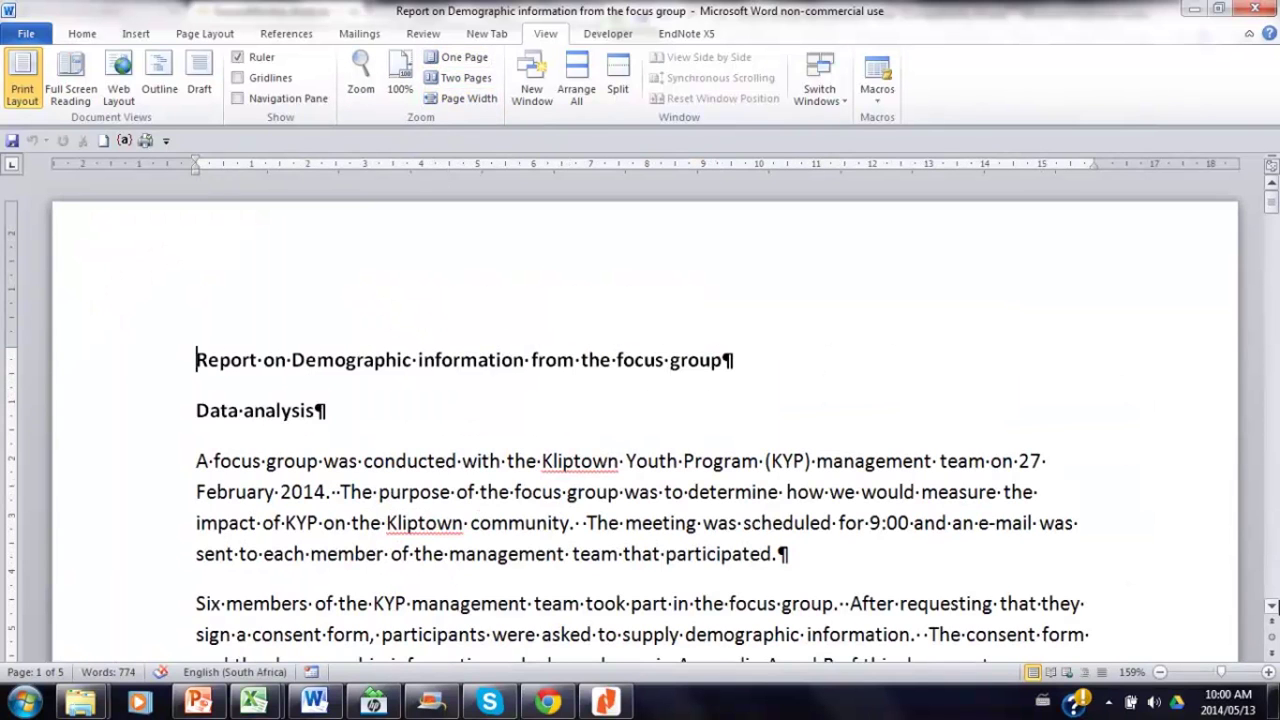
left_click(1272, 606)
left_click(1272, 606)
left_click(1272, 606)
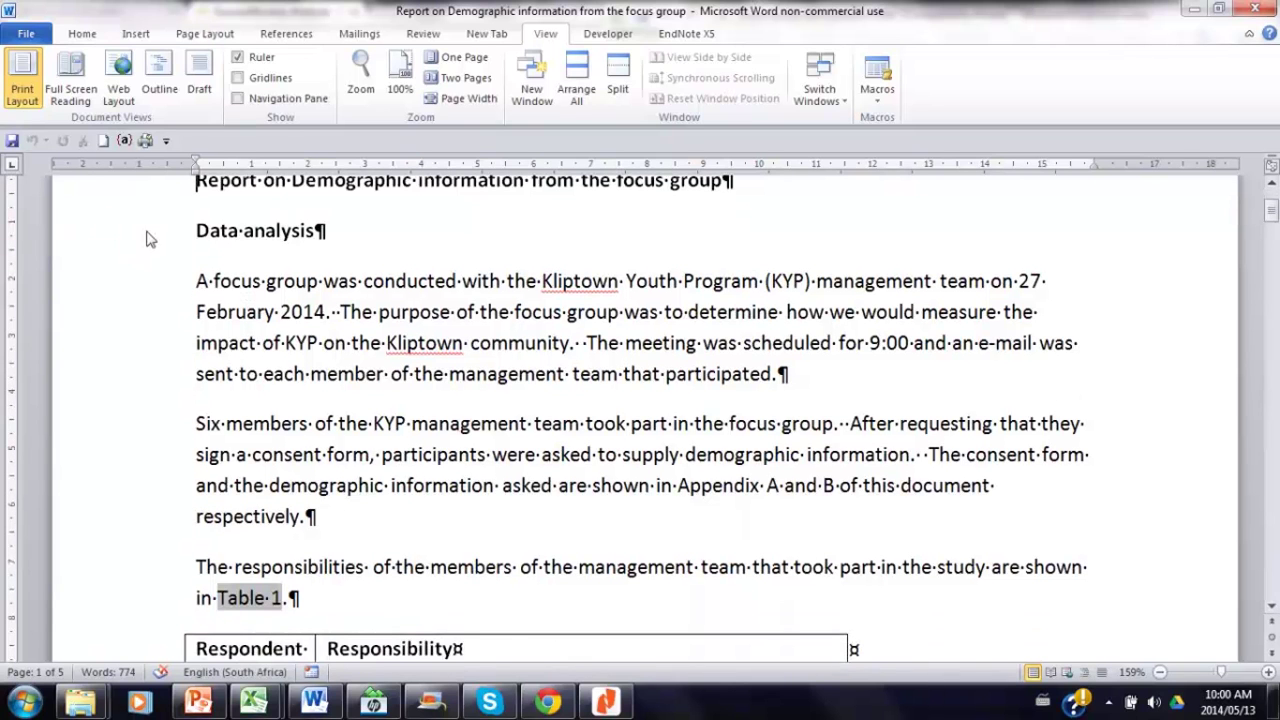
left_click(152, 238)
- Move the Data analysis heading below the first paragraph and add a bold 'Introduction' heading
left_click_drag(205, 232, 197, 423)
key("Return")
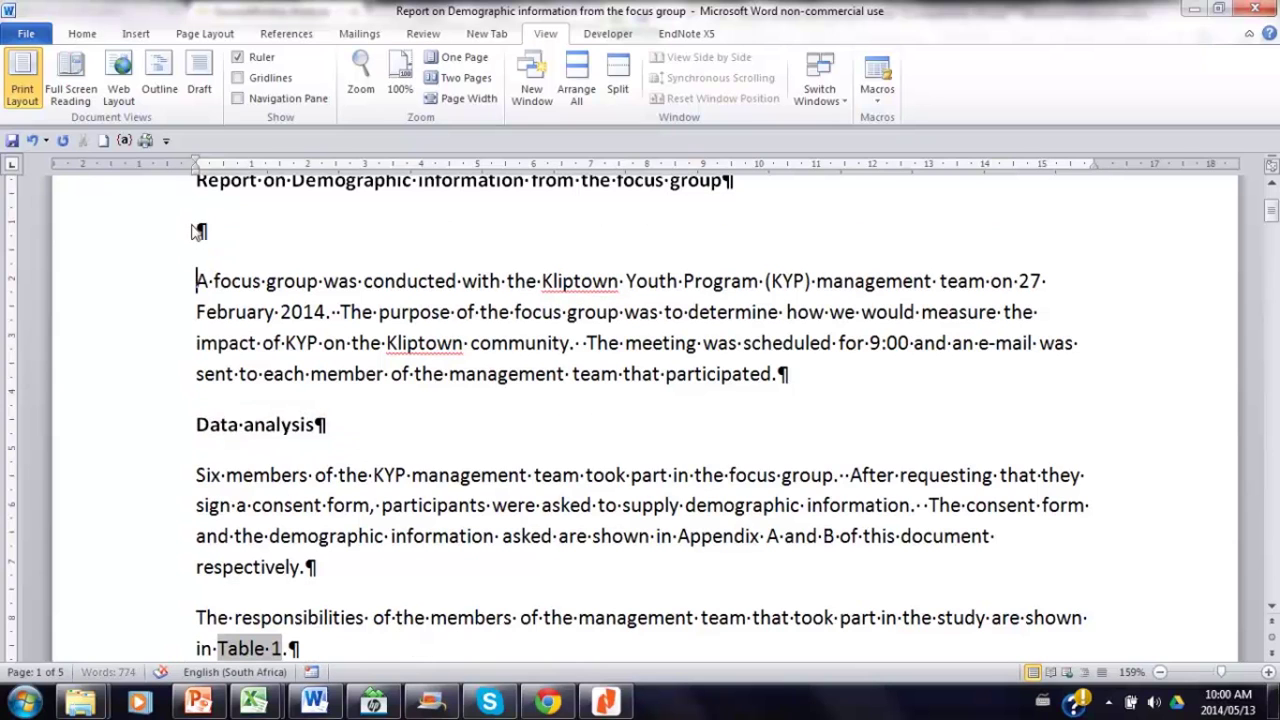
key("Up")
type("Intro")
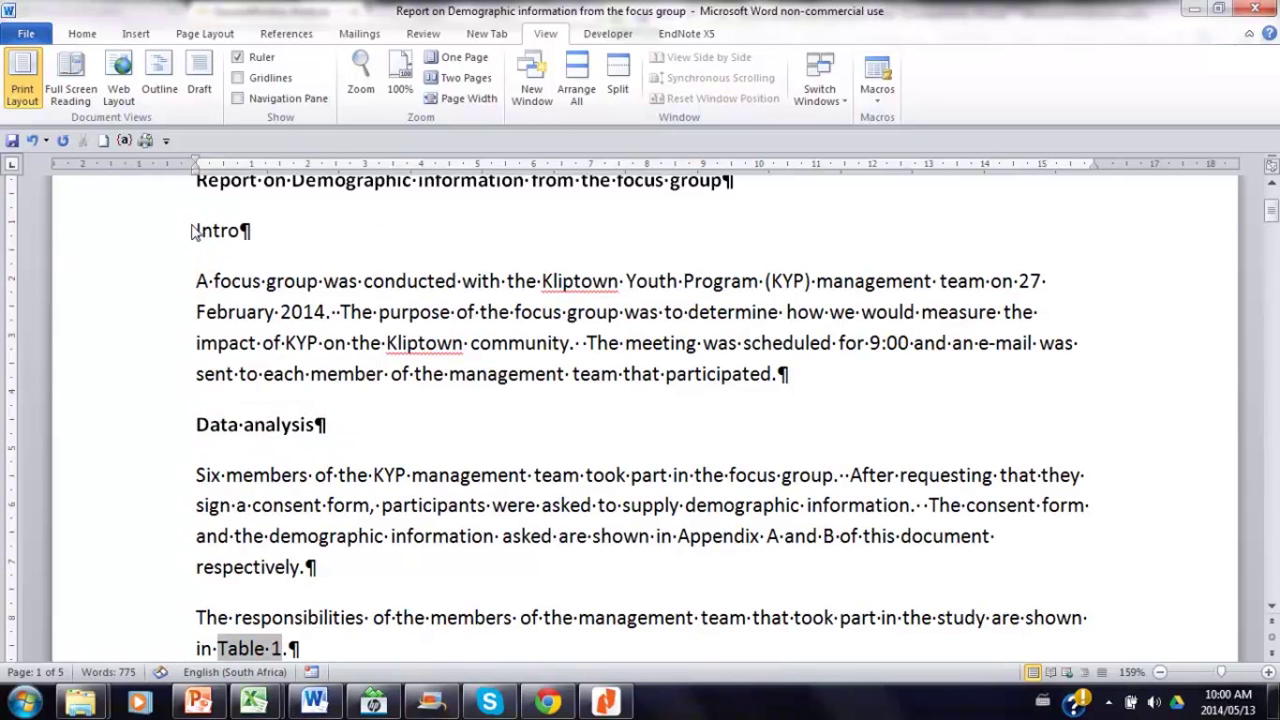
type("duction")
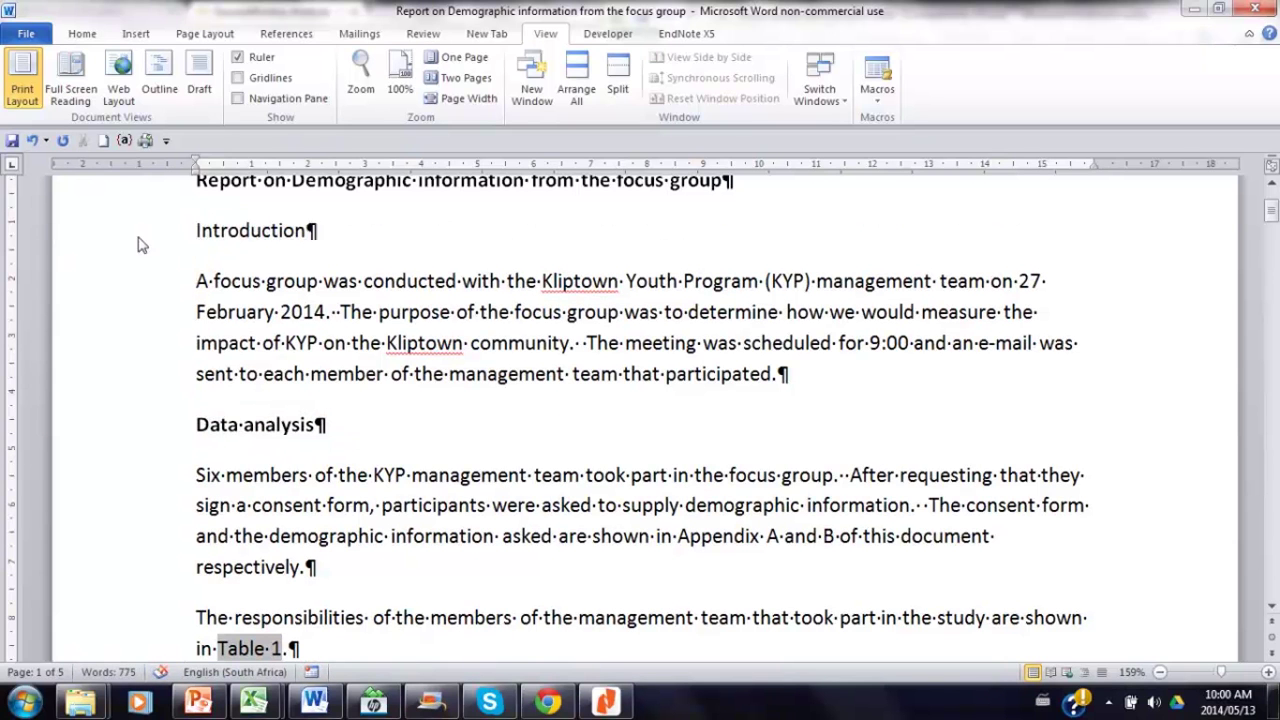
left_click(172, 248)
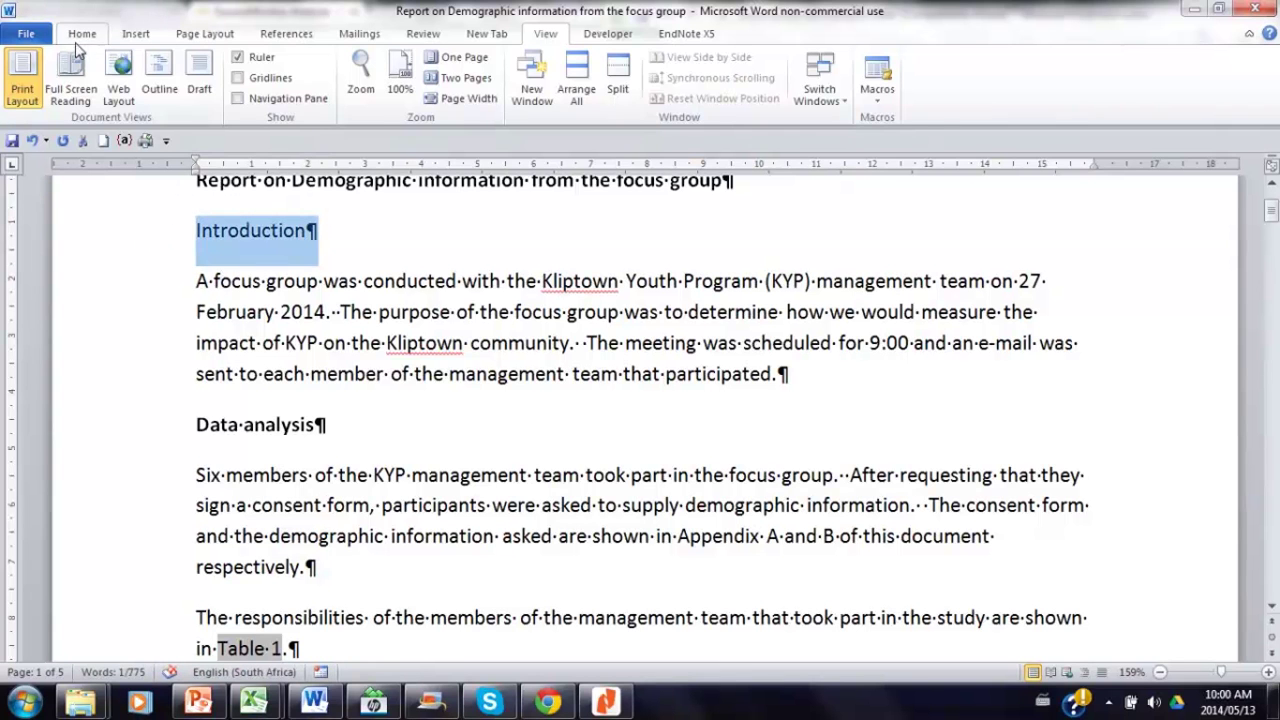
left_click(80, 36)
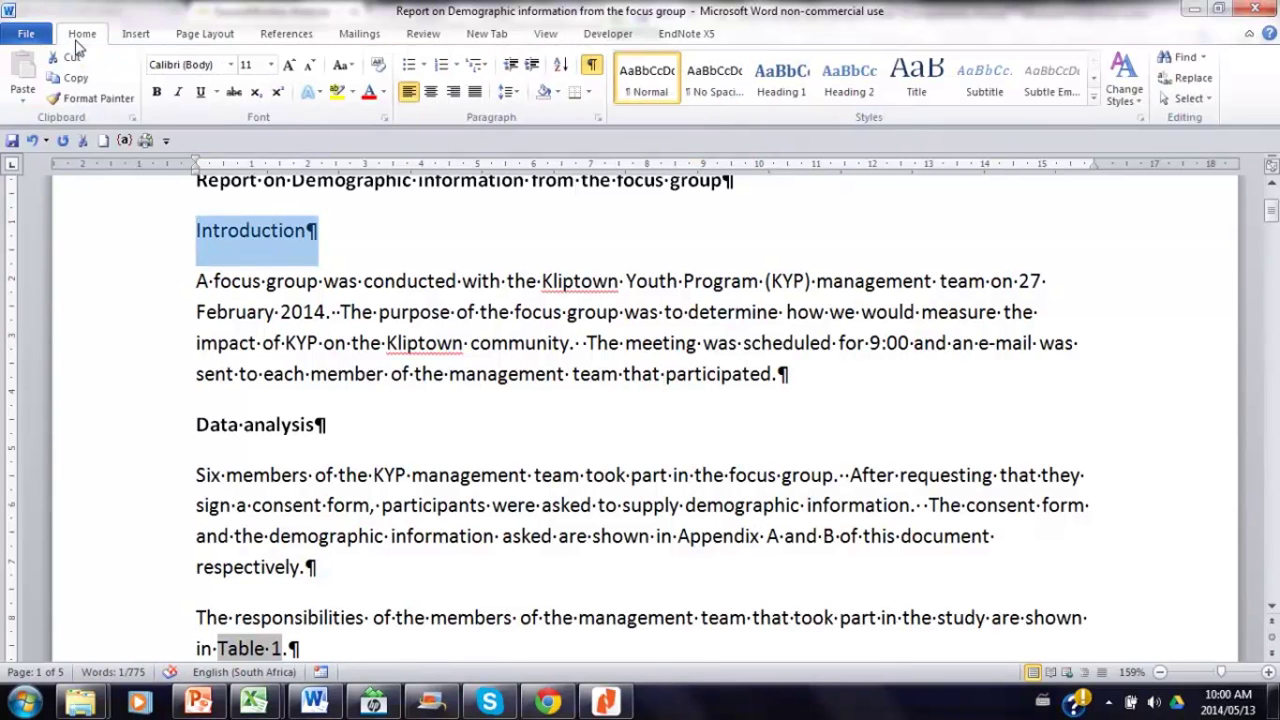
left_click(156, 91)
left_click(381, 343)
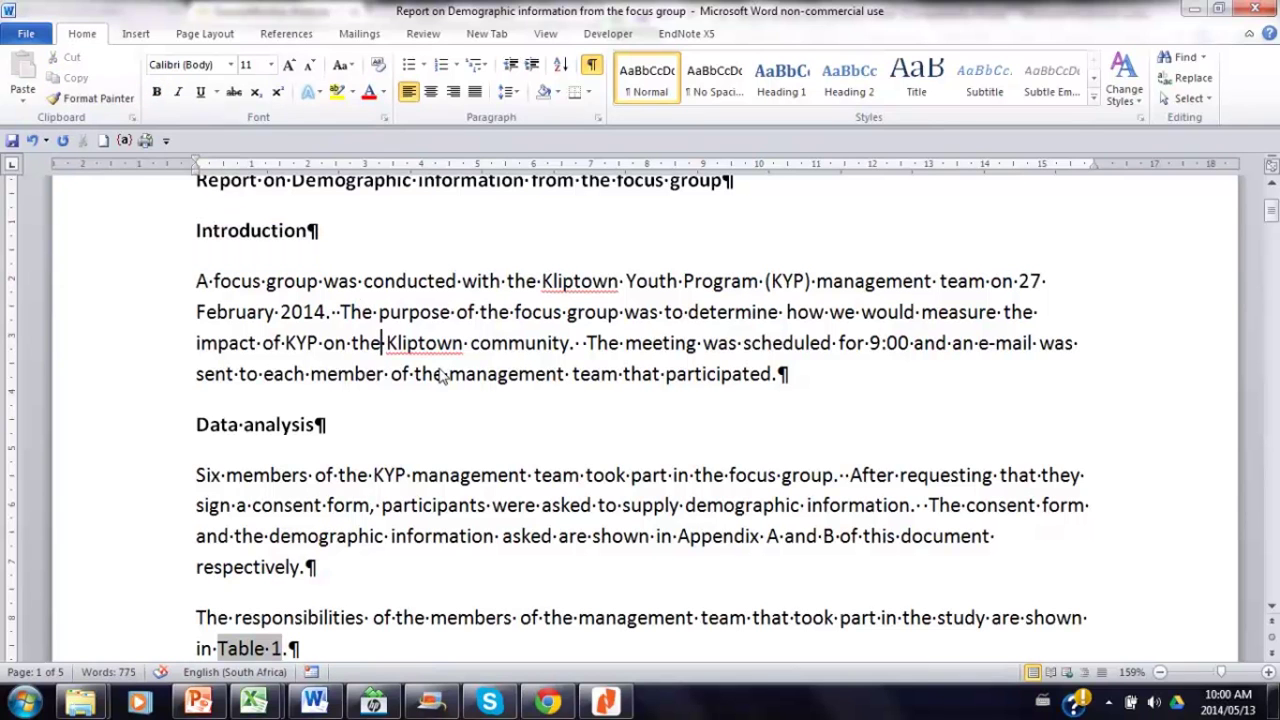
- Change the heading to 'Data collection and analysis'
left_click(147, 444)
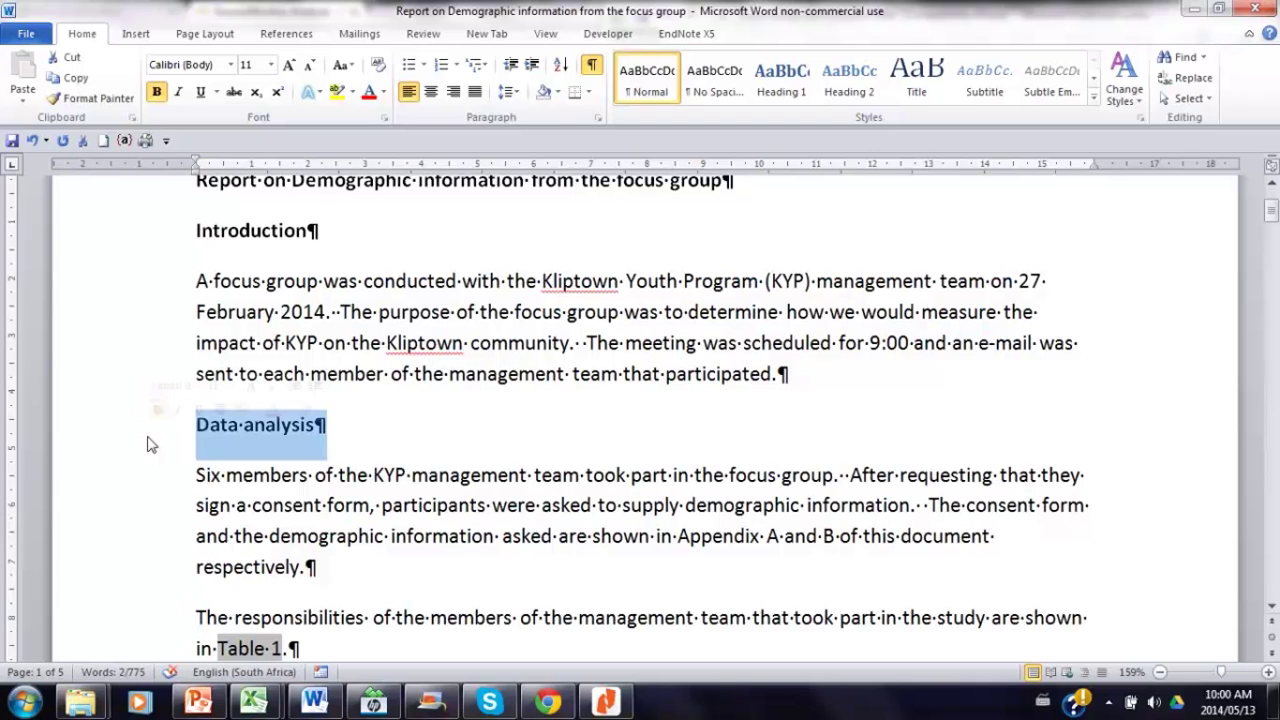
left_click(248, 476)
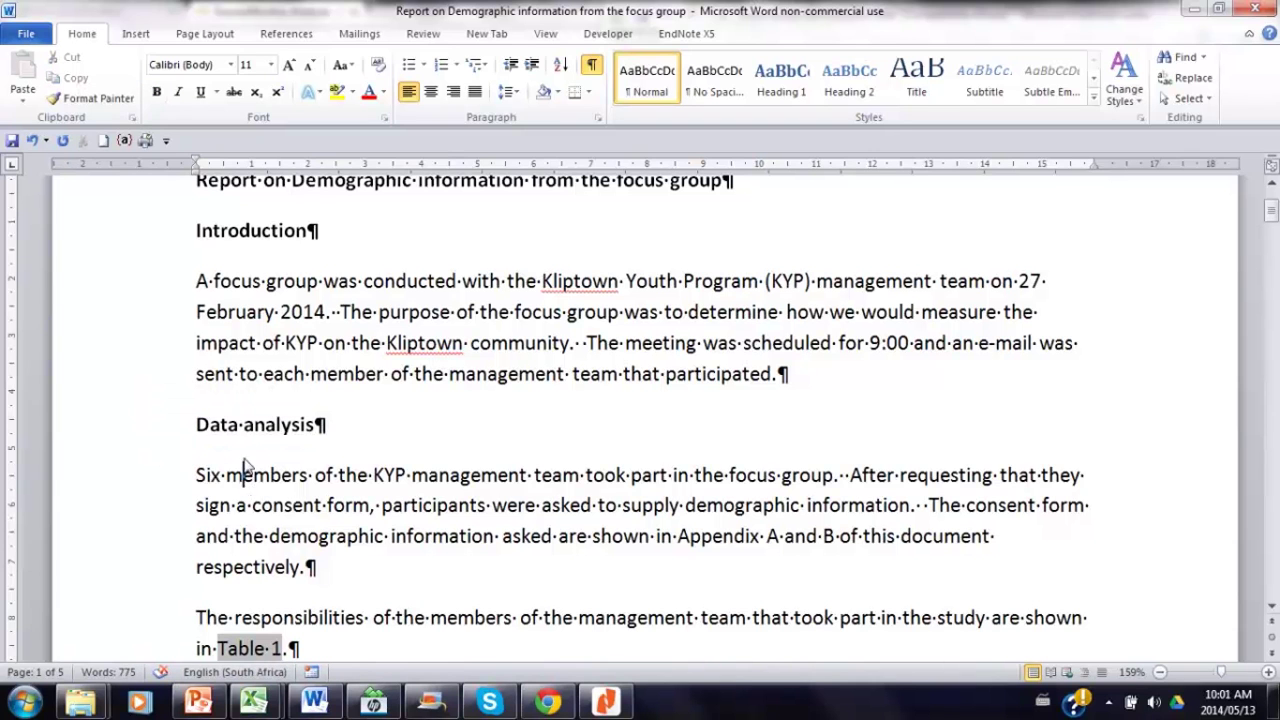
left_click(1271, 607)
left_click(1271, 607)
left_click(1271, 607)
left_click(1271, 607)
left_click(1271, 607)
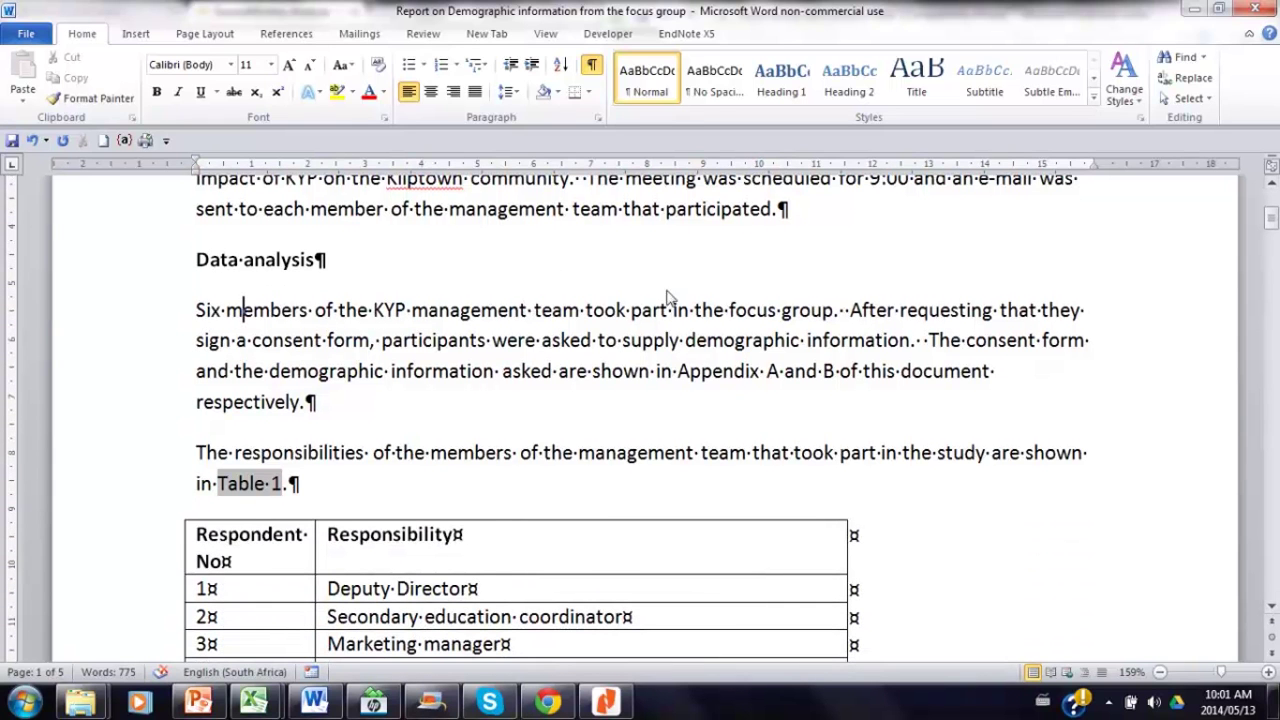
left_click(244, 260)
type("collection and")
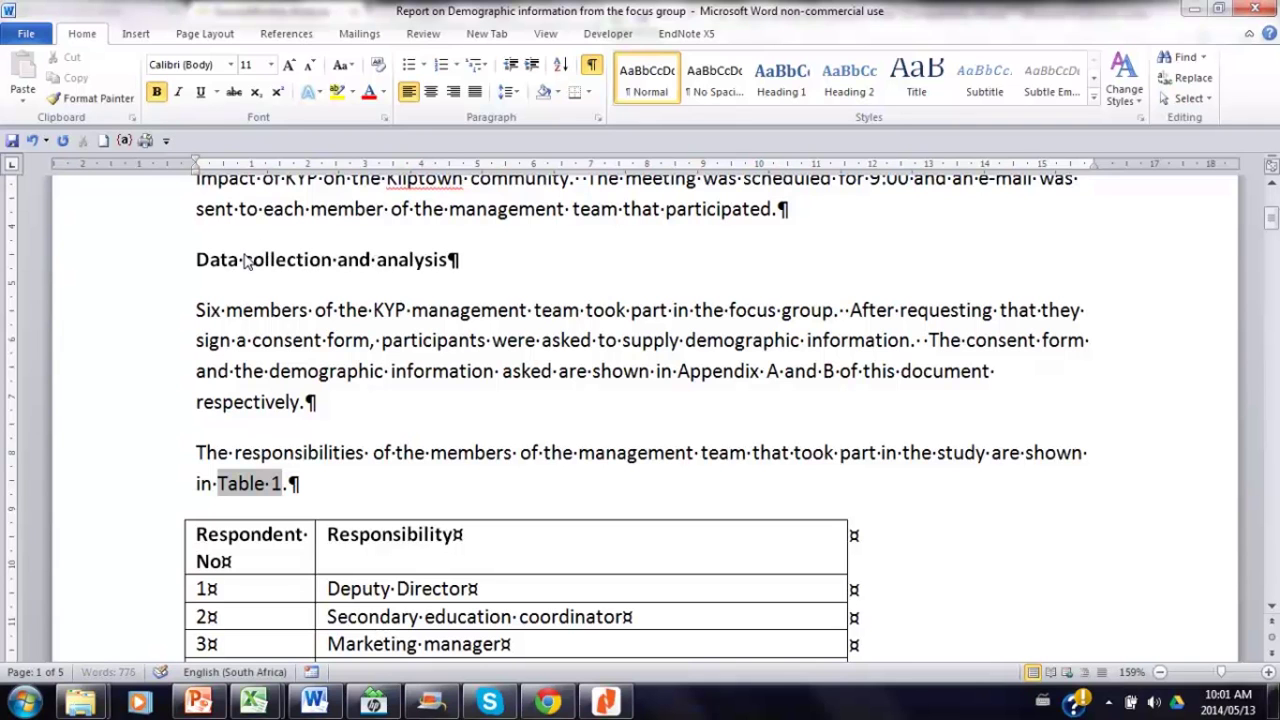
left_click(165, 312)
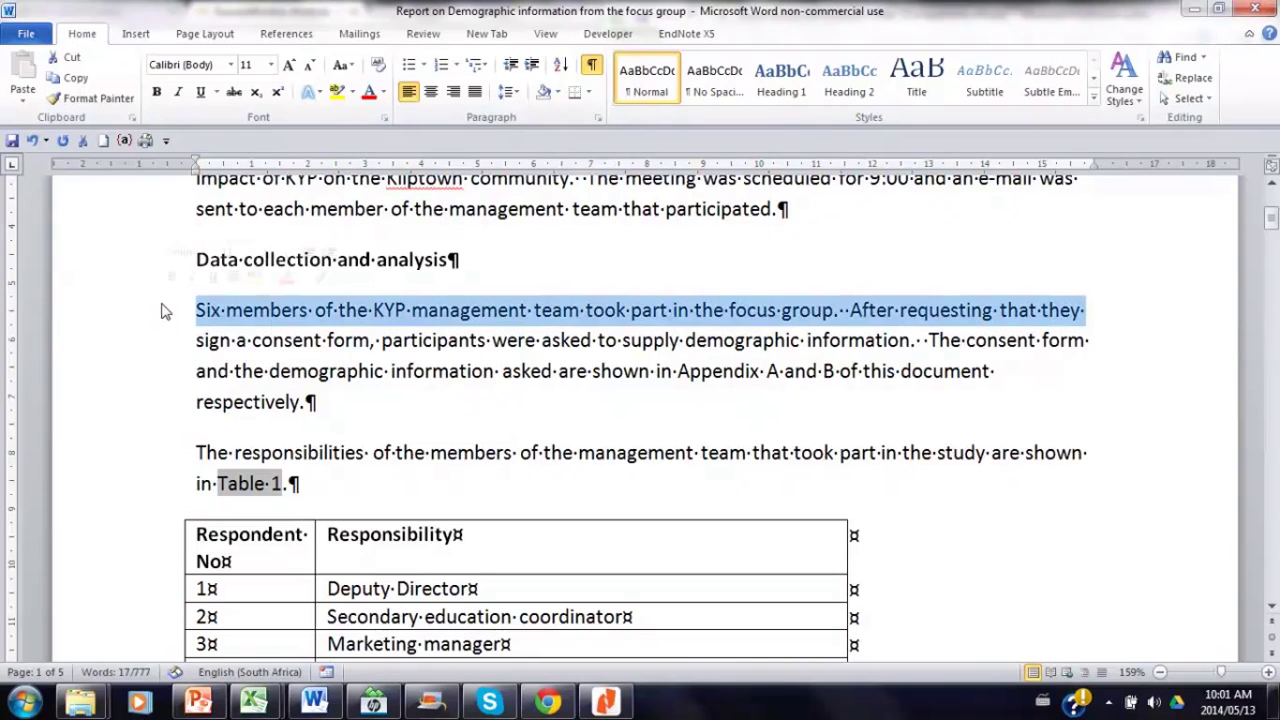
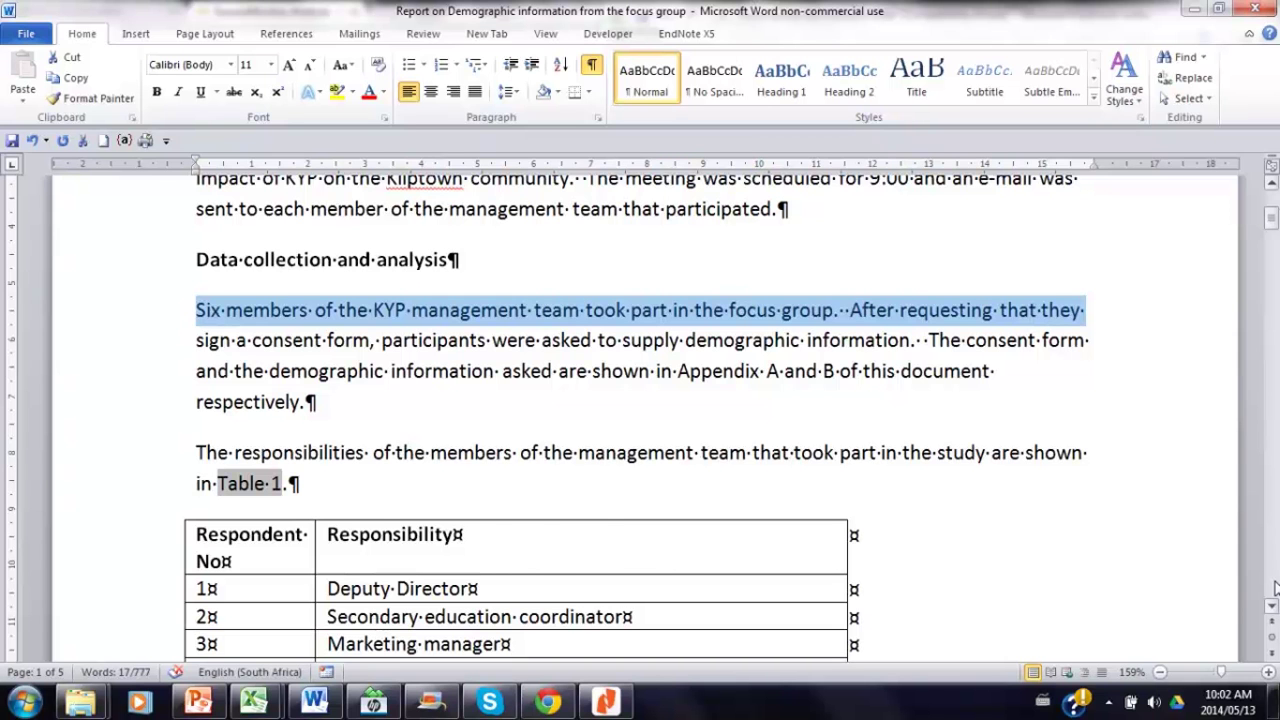
- Scroll the report to the Appendix A consent form heading and its numbered points
scroll(1275, 588, "down", 5)
scroll(1275, 588, "down", 5)
scroll(1275, 588, "down", 5)
scroll(1275, 588, "down", 3)
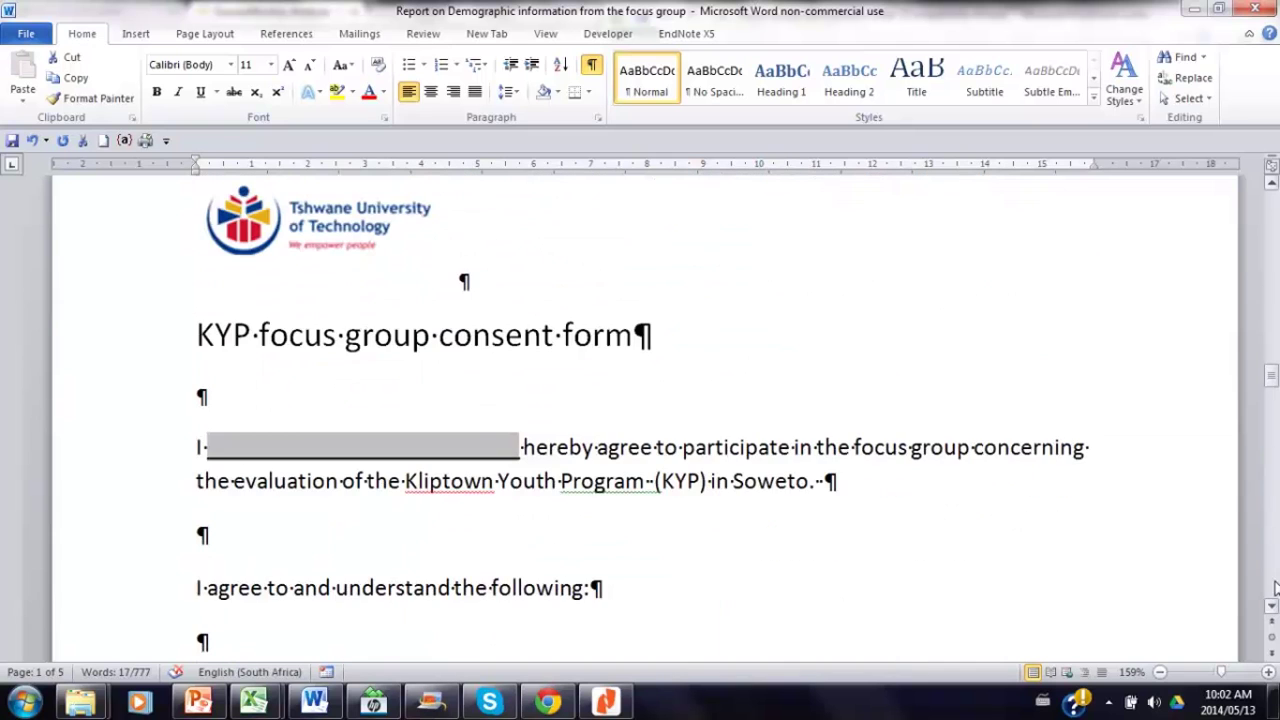
left_click(1272, 185)
left_click(1272, 185)
left_click(1272, 185)
left_click(1272, 185)
left_click(1272, 185)
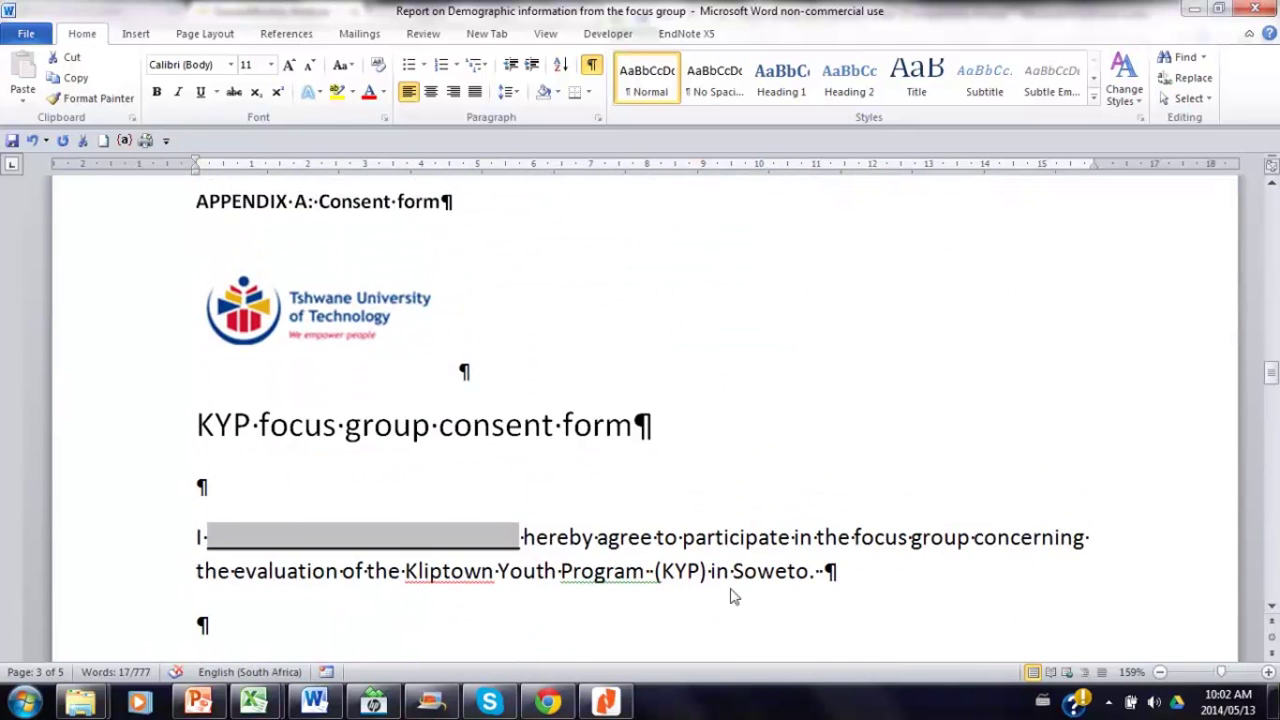
left_click(1272, 607)
left_click_drag(1272, 610, 1272, 610)
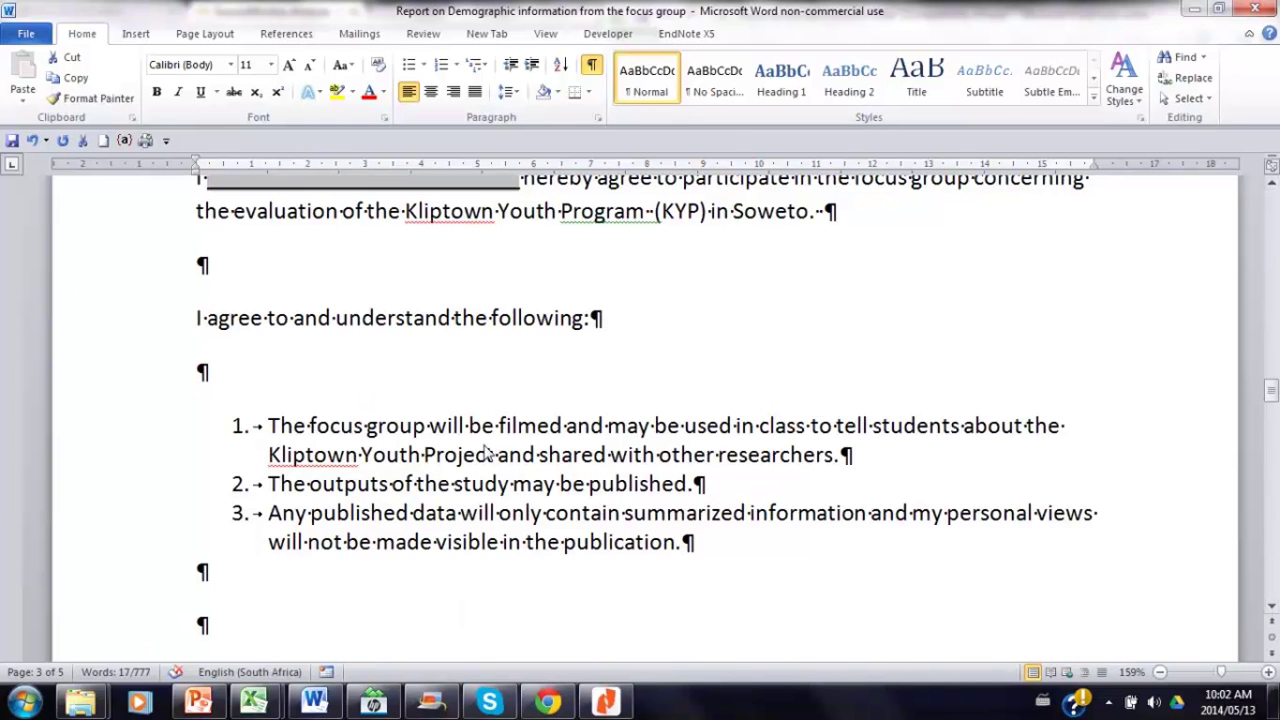
- Highlight 'will be filmed', 'study may be published', 'only contain summarized information' and 'my personal views'
left_click_drag(432, 427, 553, 425)
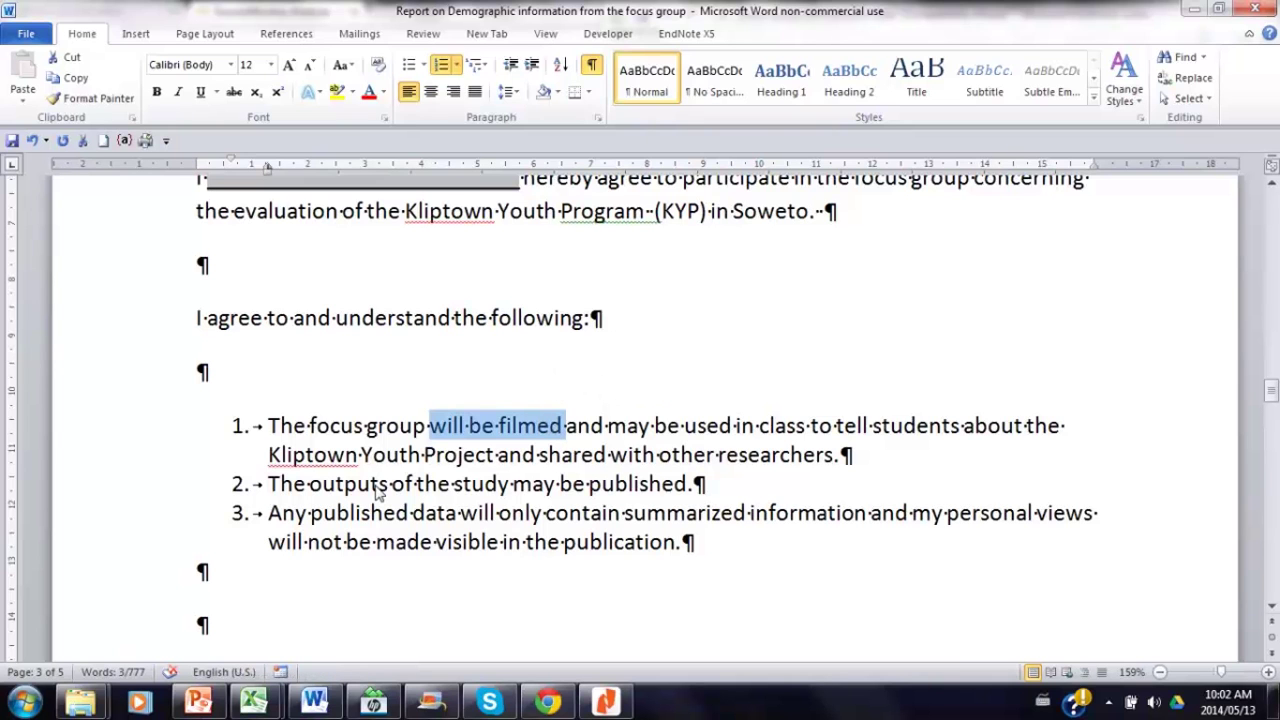
left_click_drag(454, 484, 706, 484)
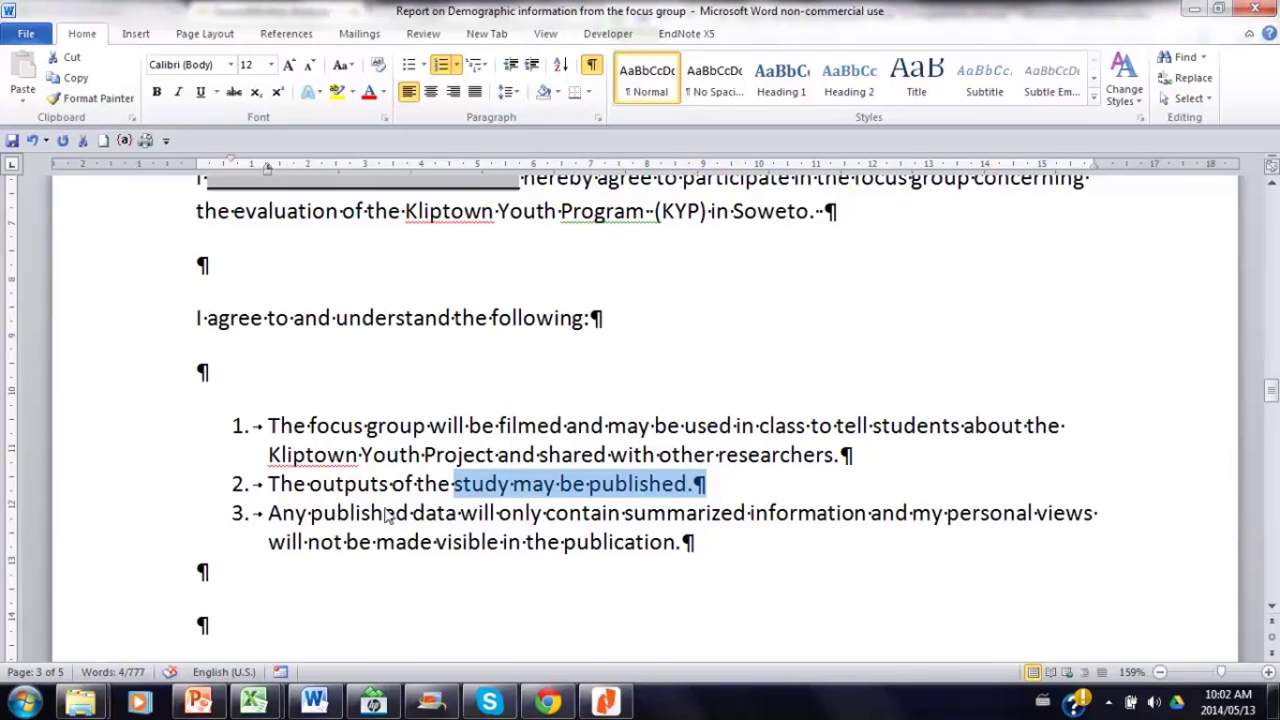
mouse_move(500, 516)
left_mouse_down()
mouse_move(727, 527)
mouse_move(818, 512)
left_mouse_up()
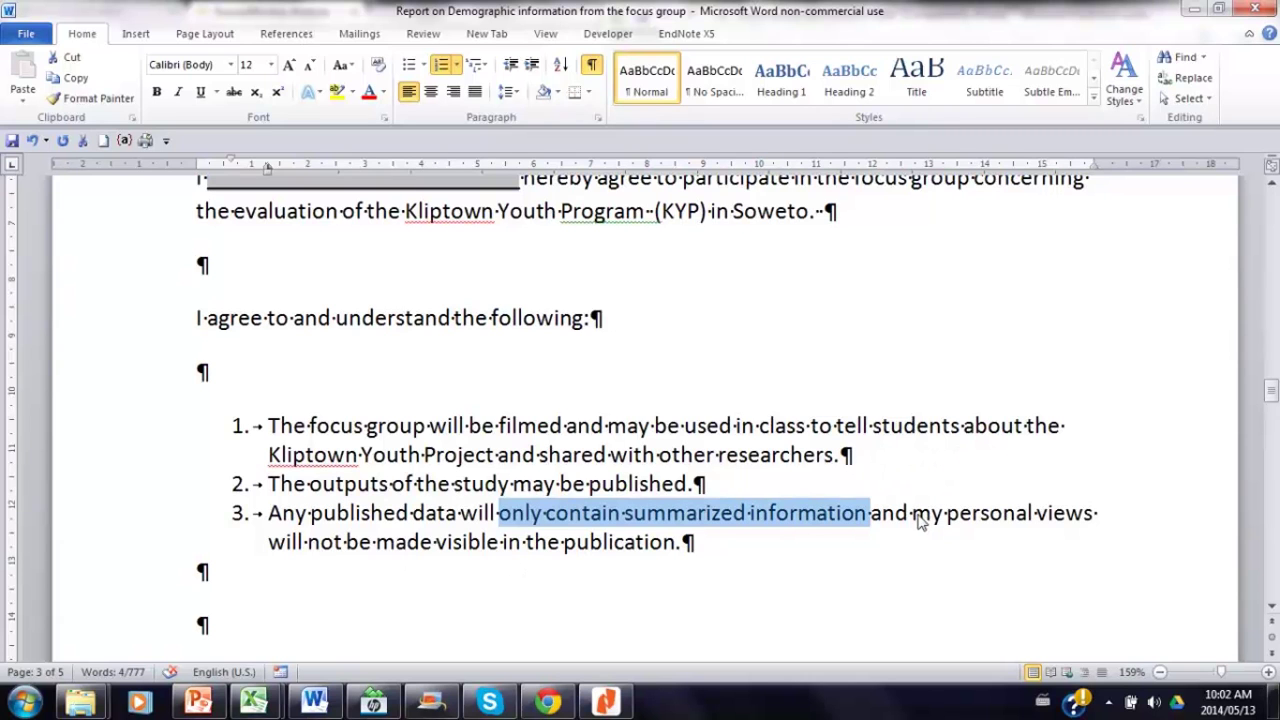
left_click_drag(912, 515, 1085, 508)
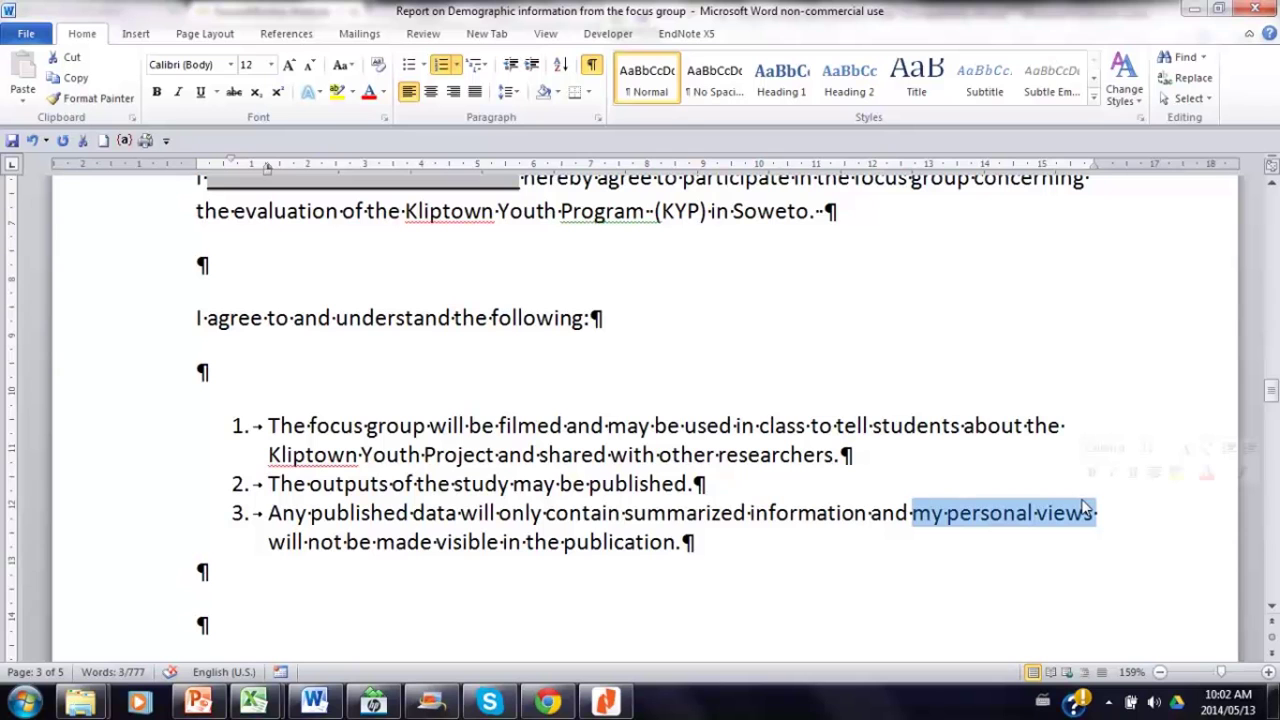
- Page down past the consent form's signature lines to Appendix C
left_click(1272, 218)
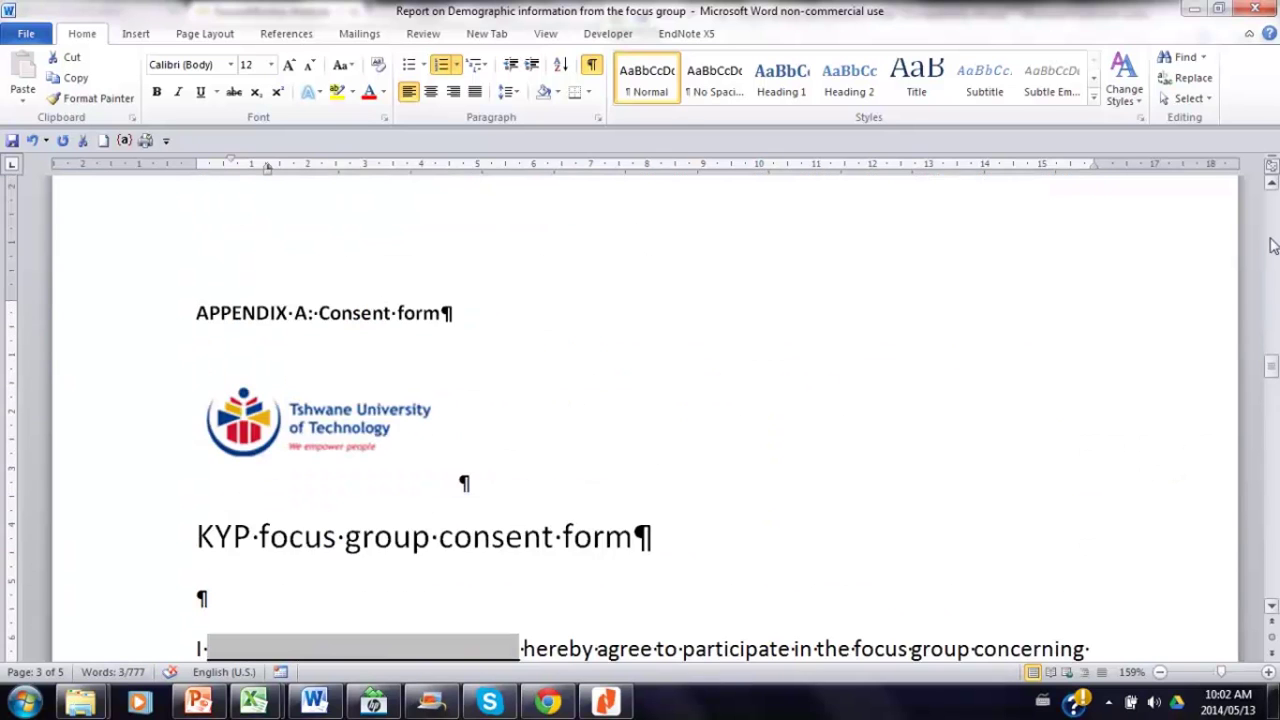
left_click(1274, 535)
left_click(1274, 535)
left_click(1274, 535)
left_click(1274, 535)
left_click(1274, 535)
left_click(1274, 535)
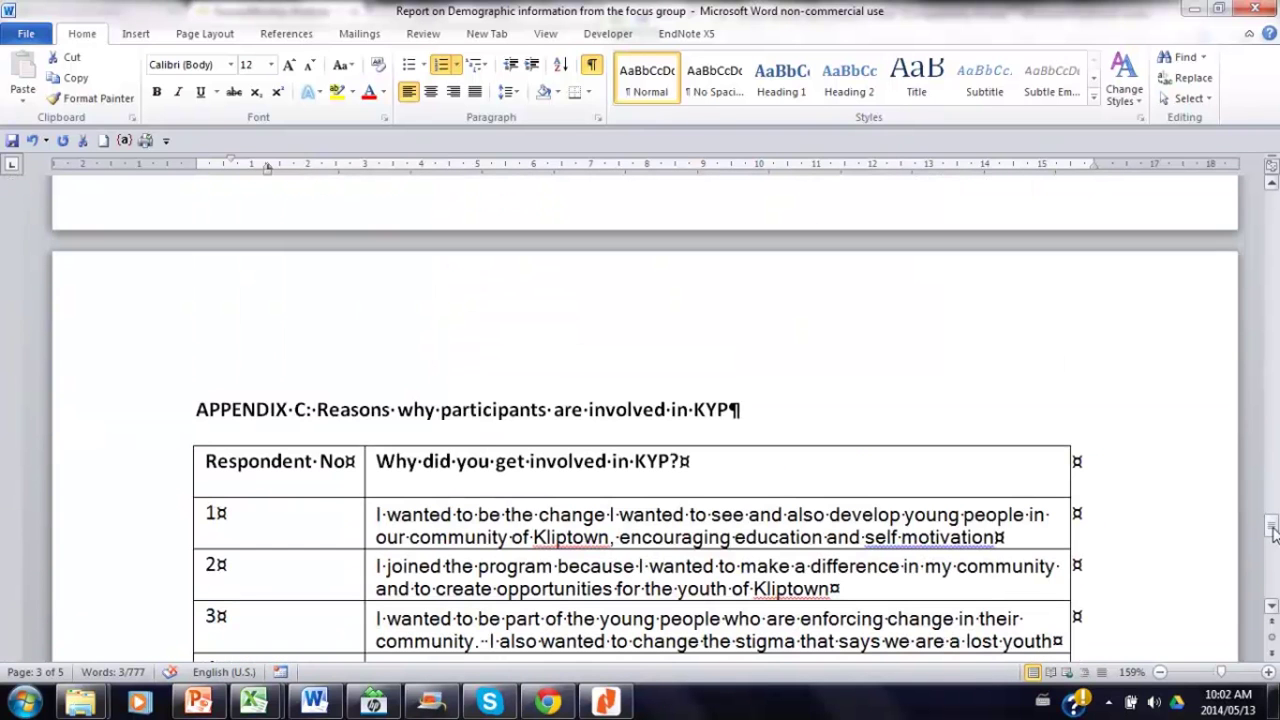
- Select all six participants' answers to 'Why did you get involved in KYP?' in the table
left_click(488, 462)
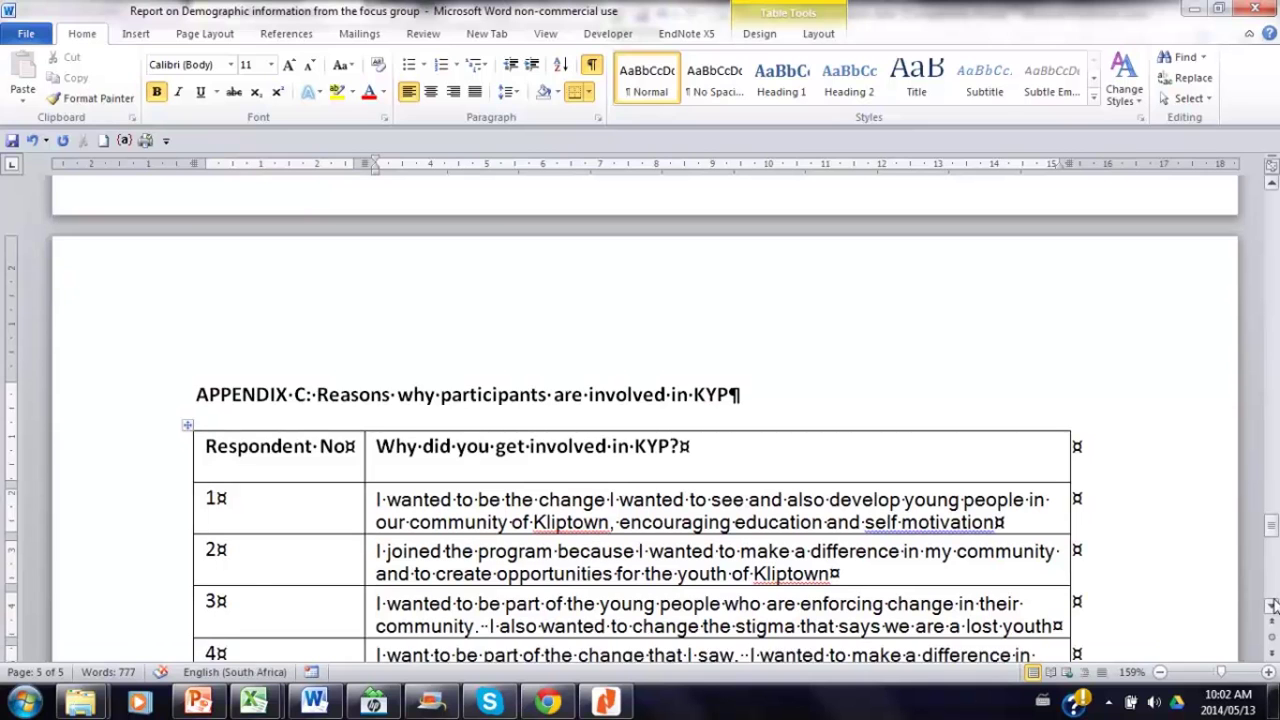
left_click(1272, 605)
left_click(1272, 605)
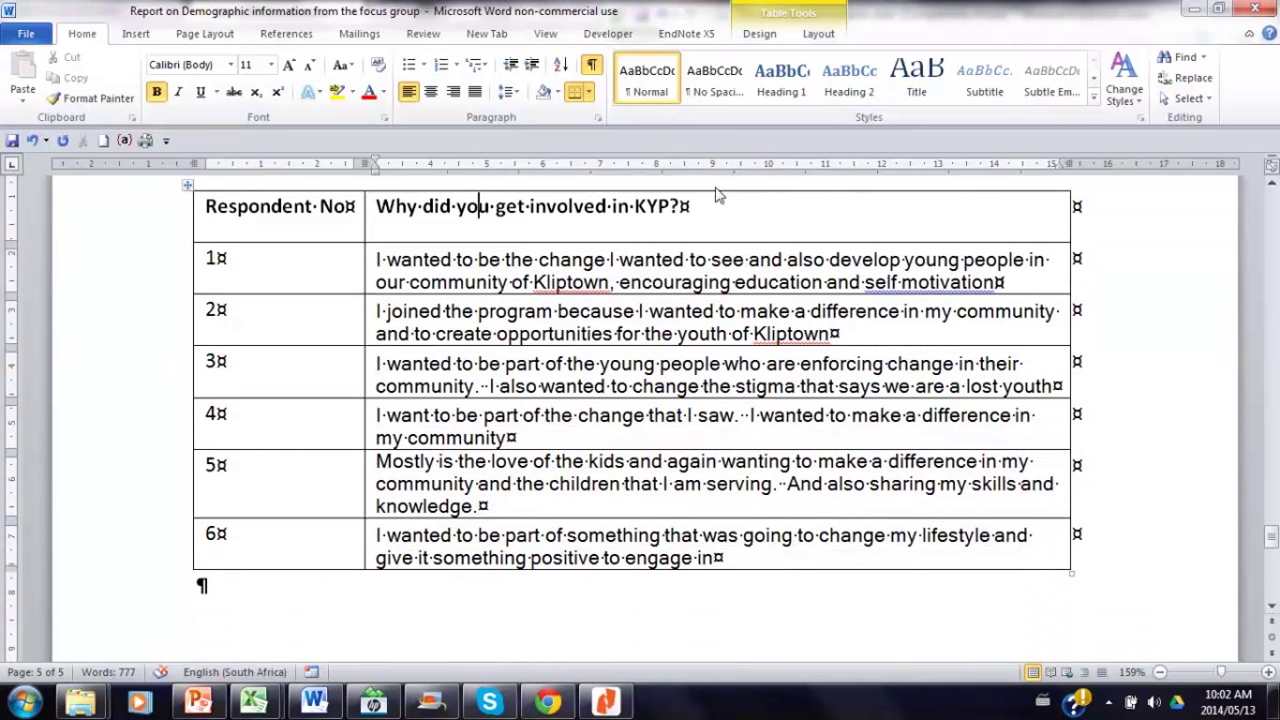
left_click_drag(382, 263, 743, 537)
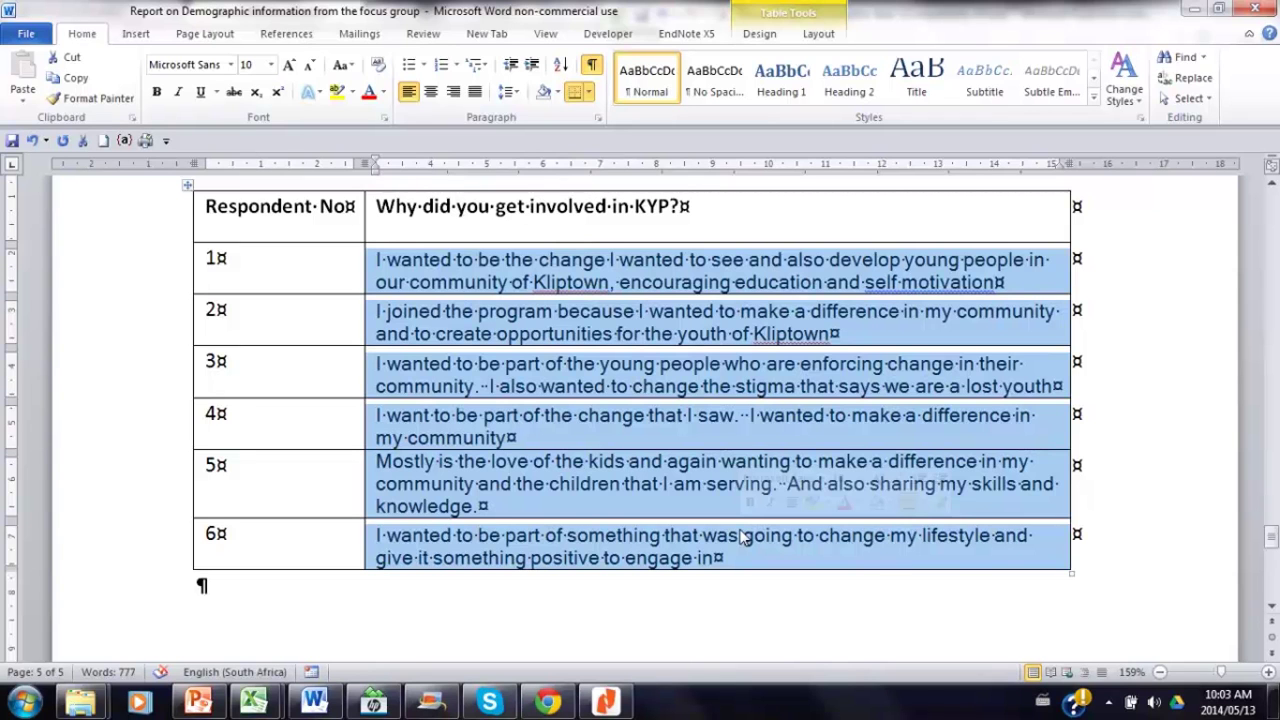
left_click(1271, 230)
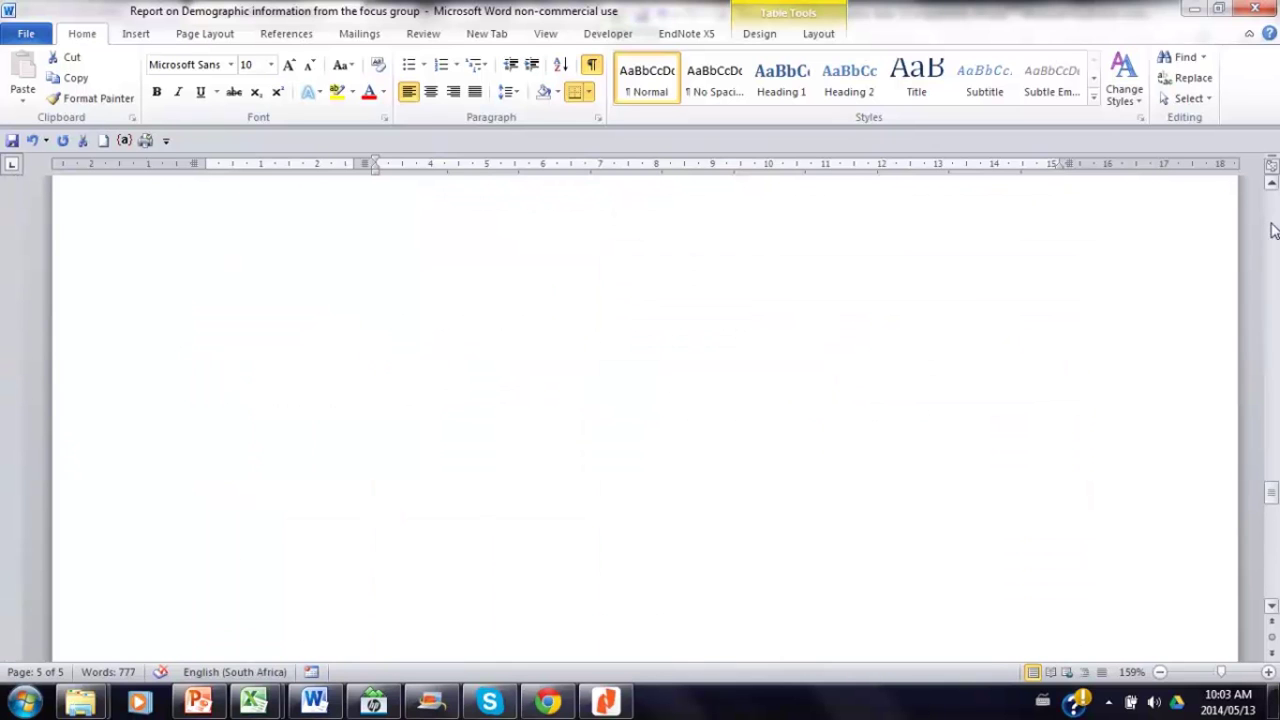
- Page back up through the consent form to its Signed and Date lines
left_click(1271, 230)
left_click(1271, 230)
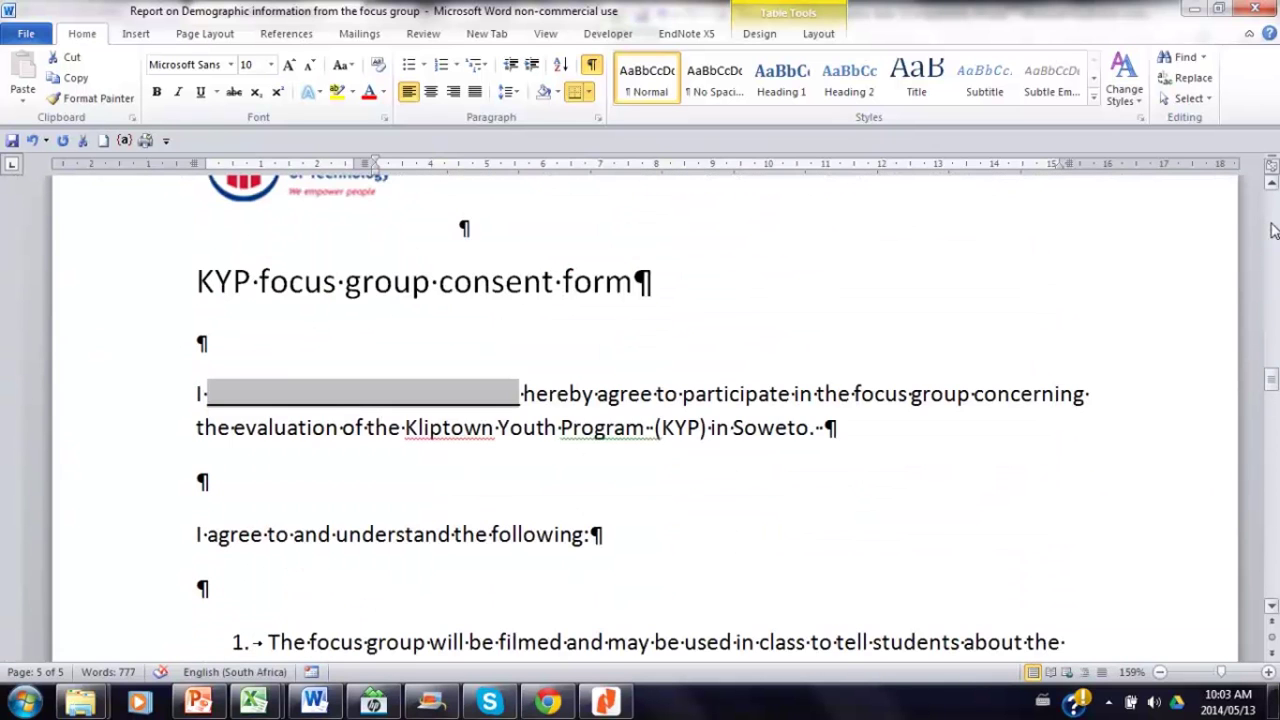
left_click(1271, 608)
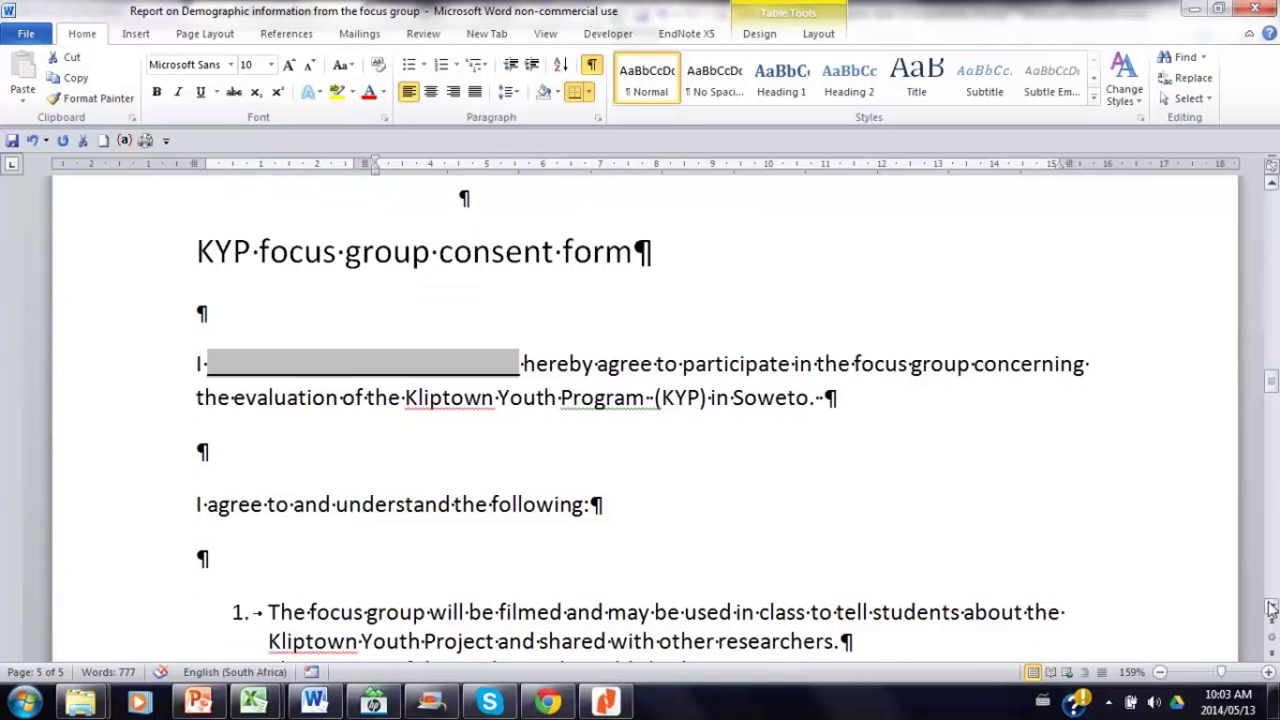
left_click(1271, 608)
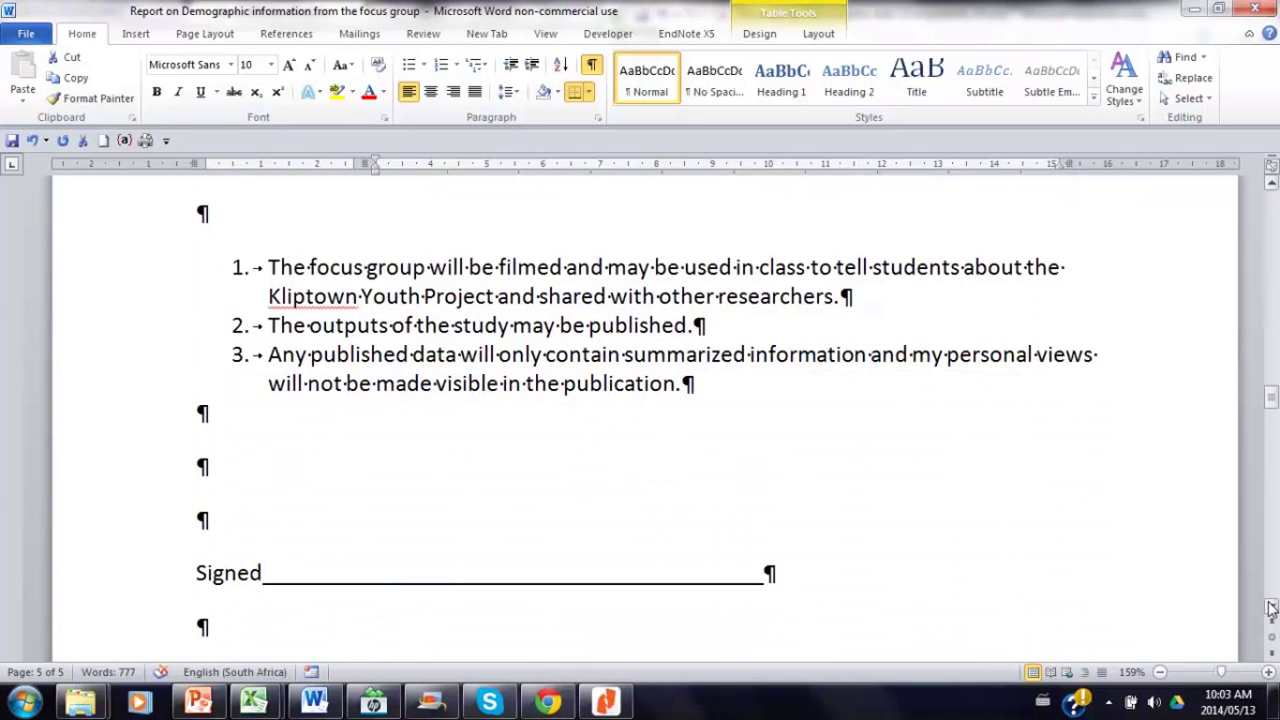
left_click(1271, 608)
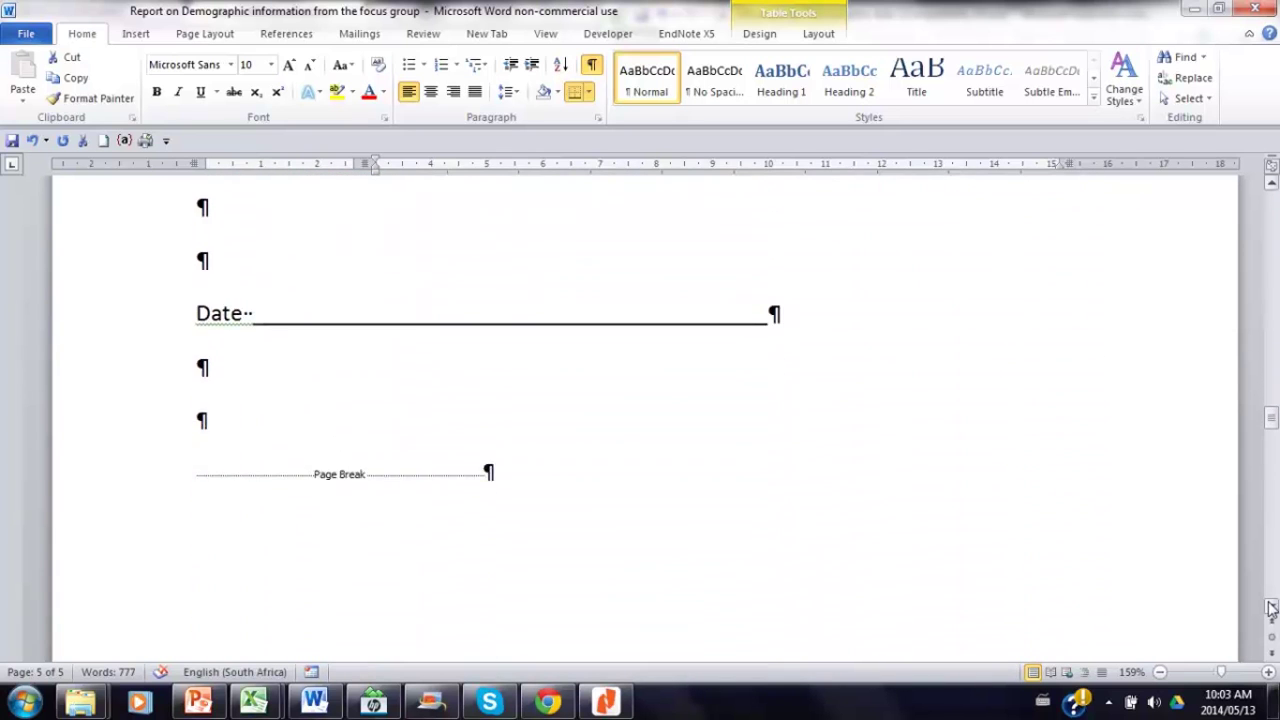
- Scroll through the Appendix B demographics questions 1 to 6, then return to its heading
left_click(1271, 577)
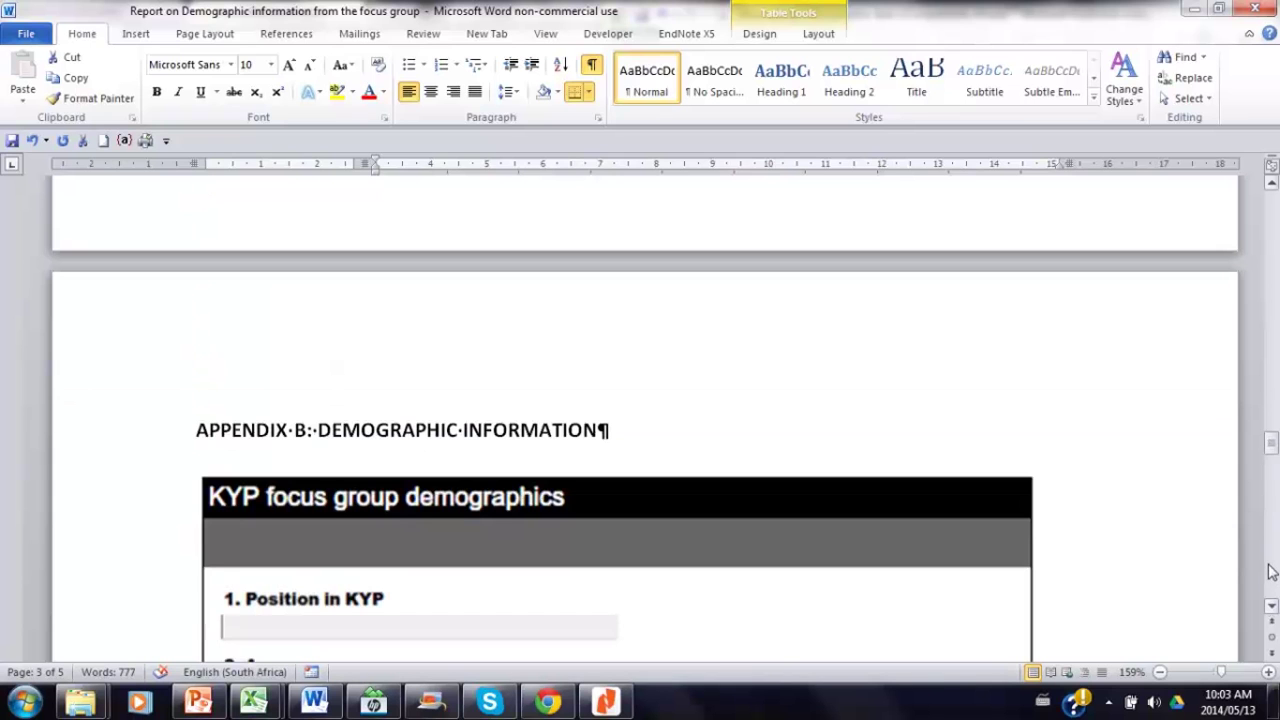
left_click(1271, 608)
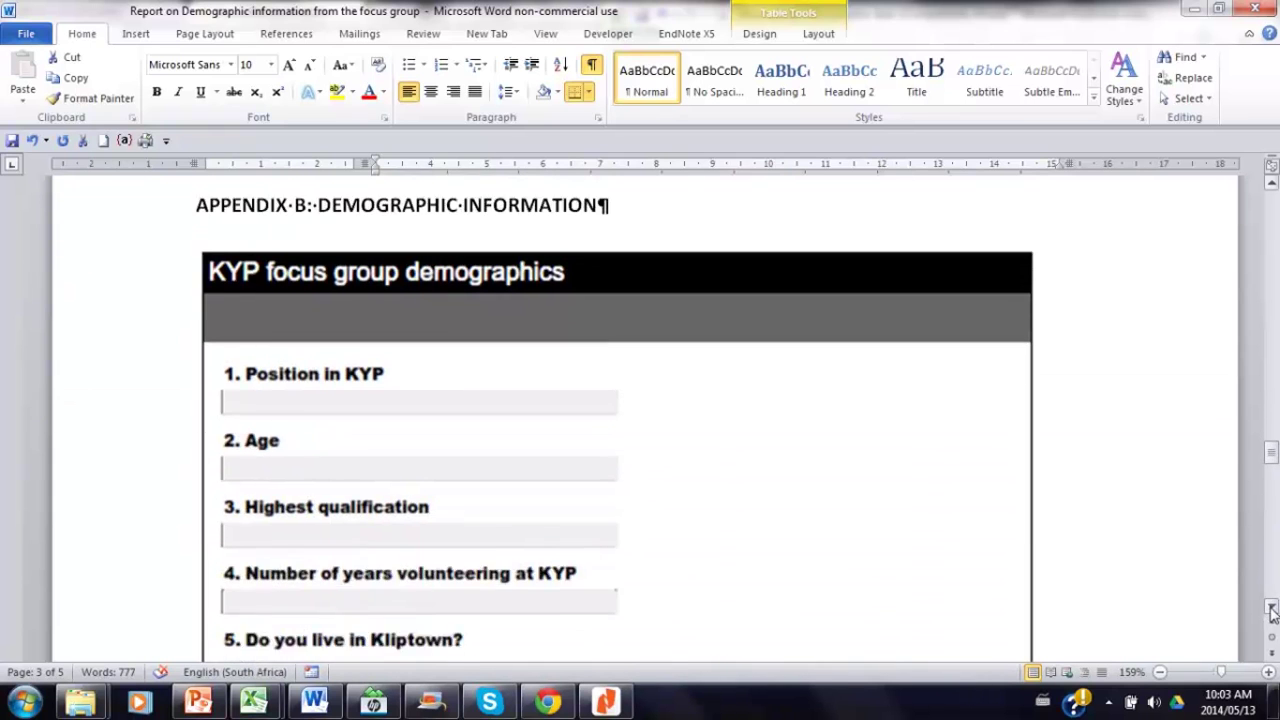
left_click(1271, 608)
left_click(1271, 608)
left_click(1271, 608)
left_click(1271, 608)
left_click(1271, 608)
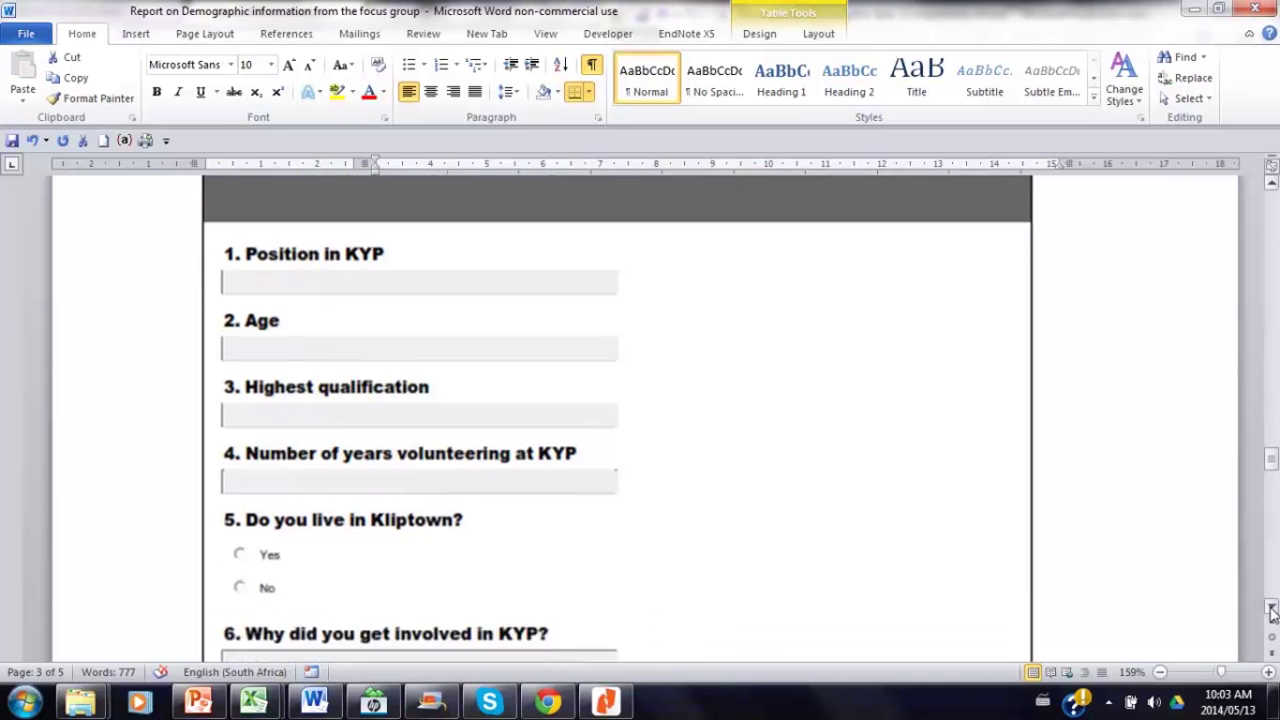
left_click(1271, 608)
left_click(1271, 608)
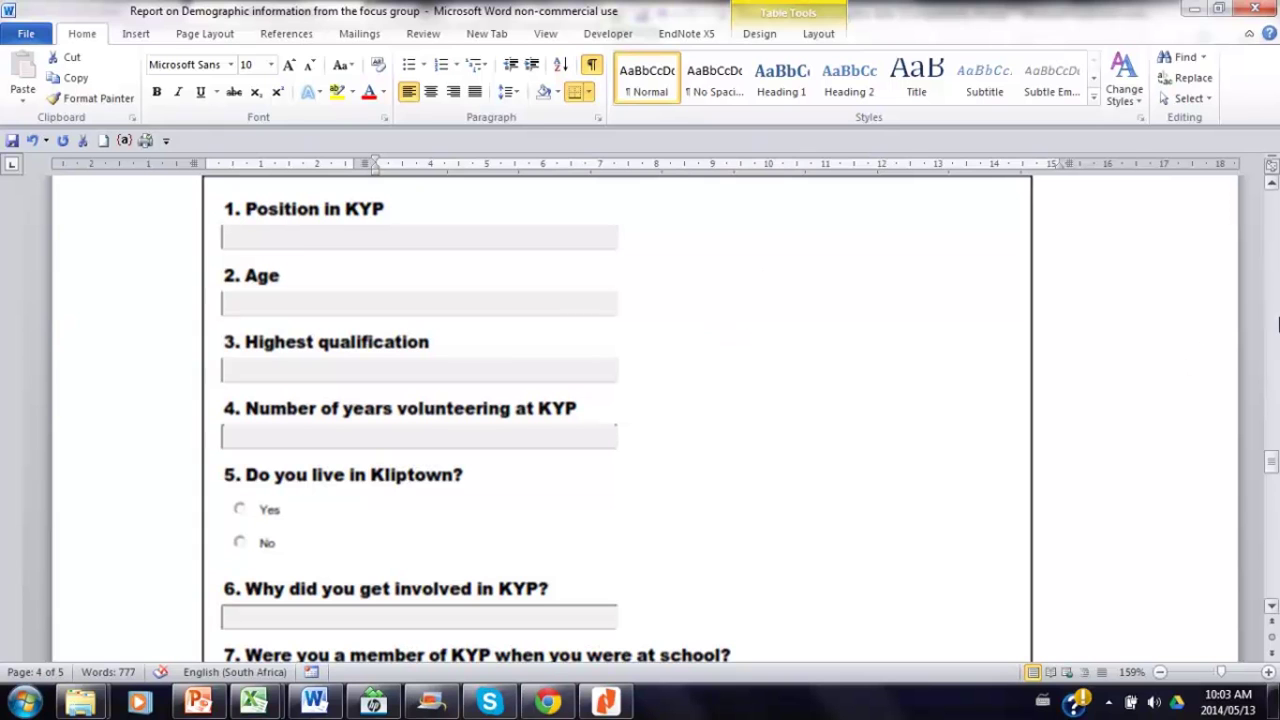
left_click(1273, 208)
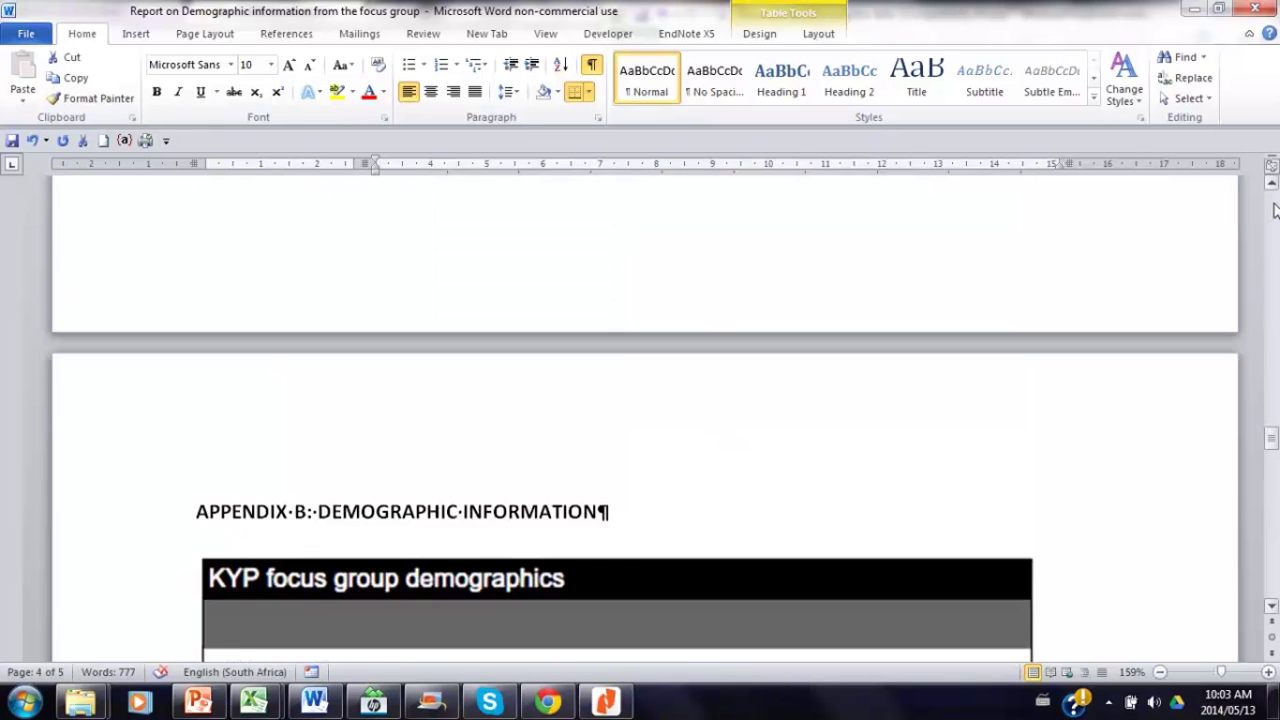
scroll(1273, 208, "up", 5)
scroll(1273, 208, "up", 5)
scroll(1273, 208, "up", 5)
scroll(1273, 208, "up", 5)
scroll(1273, 208, "up", 5)
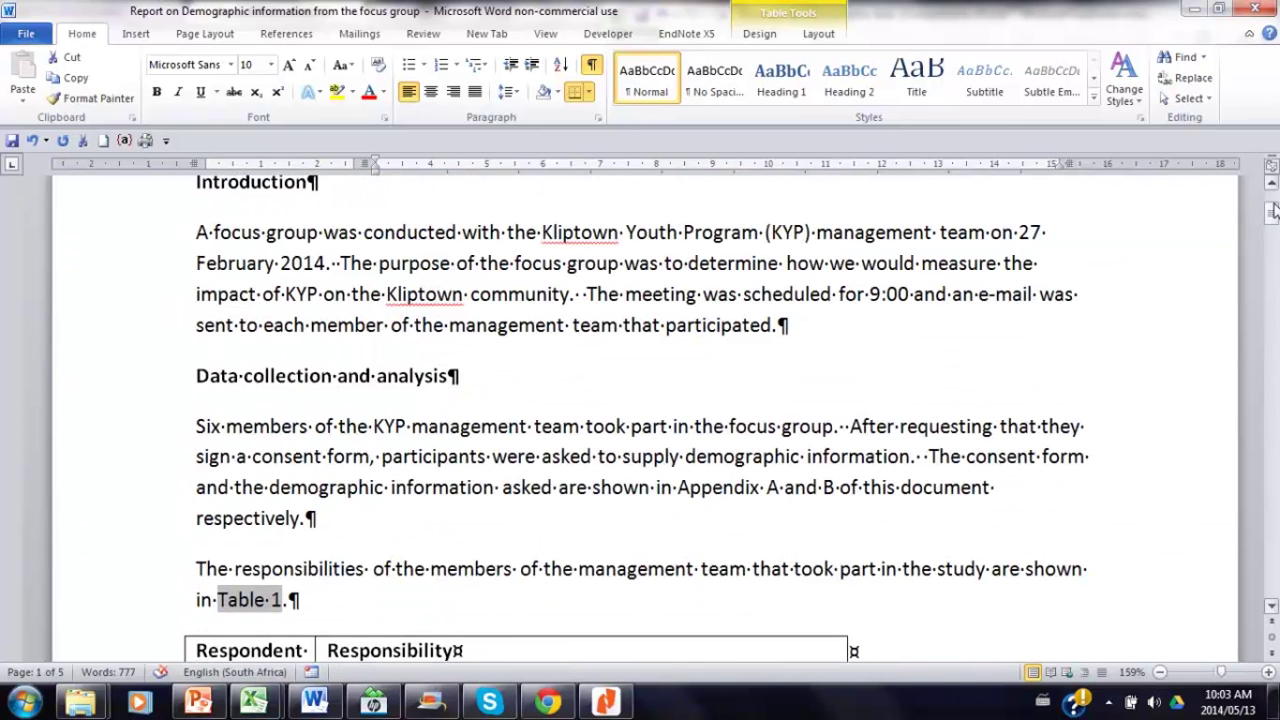
left_click(406, 574)
left_click(1273, 606)
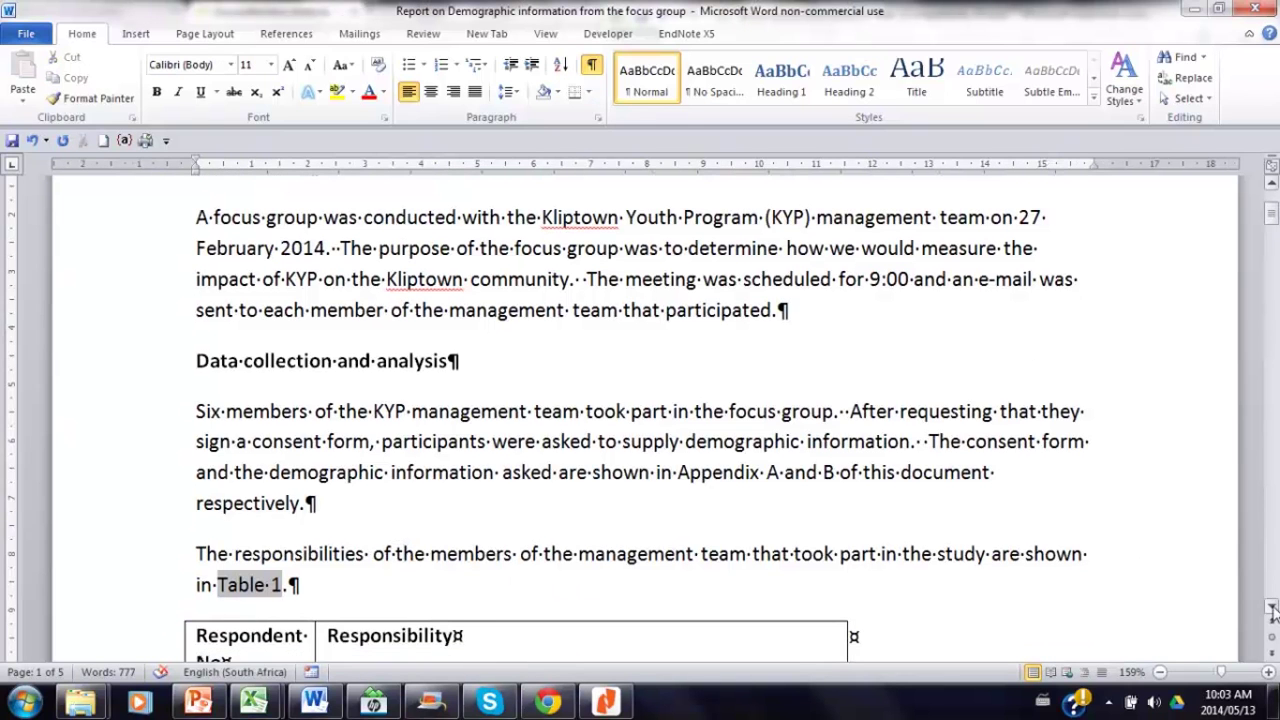
left_click(1273, 608)
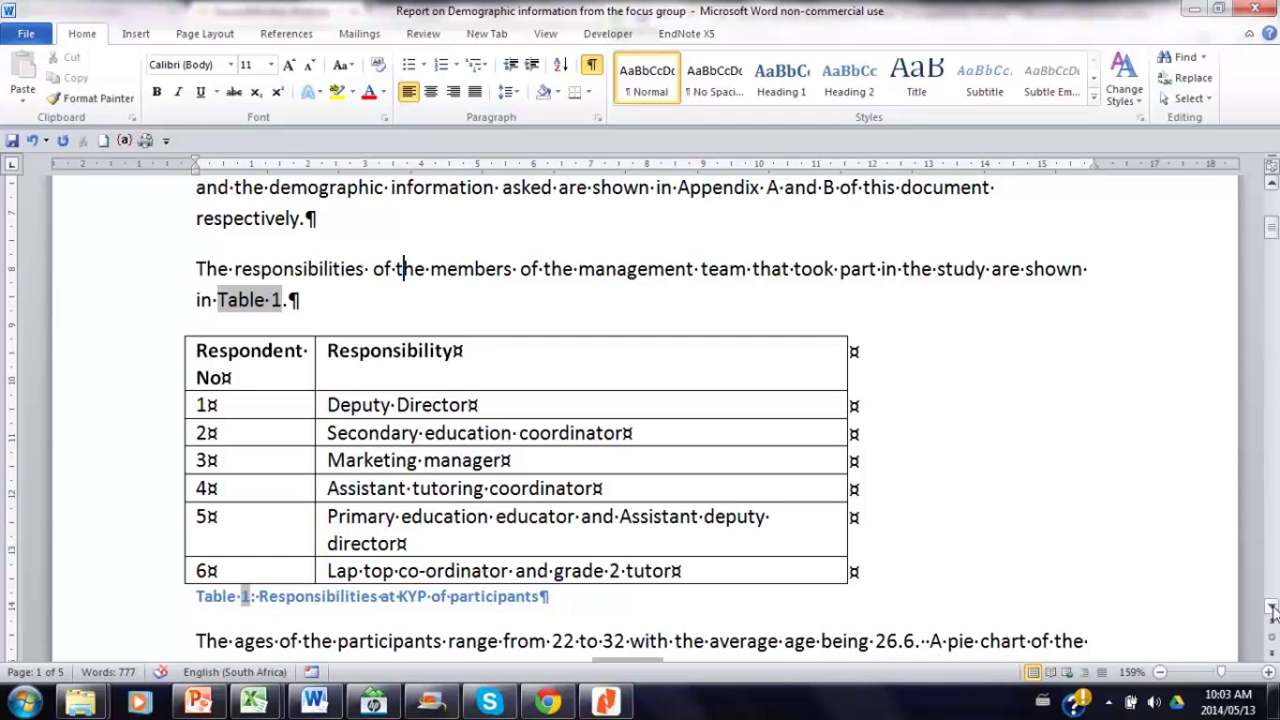
left_click(345, 412)
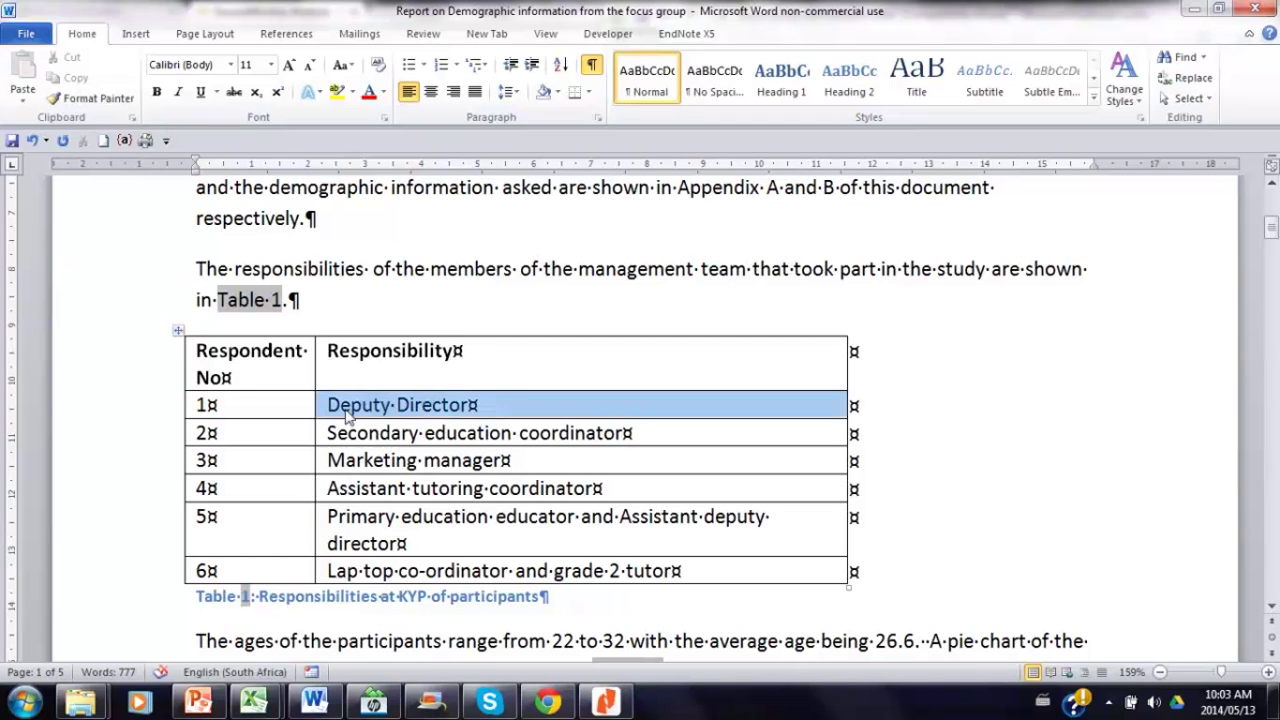
left_click_drag(345, 412, 462, 588)
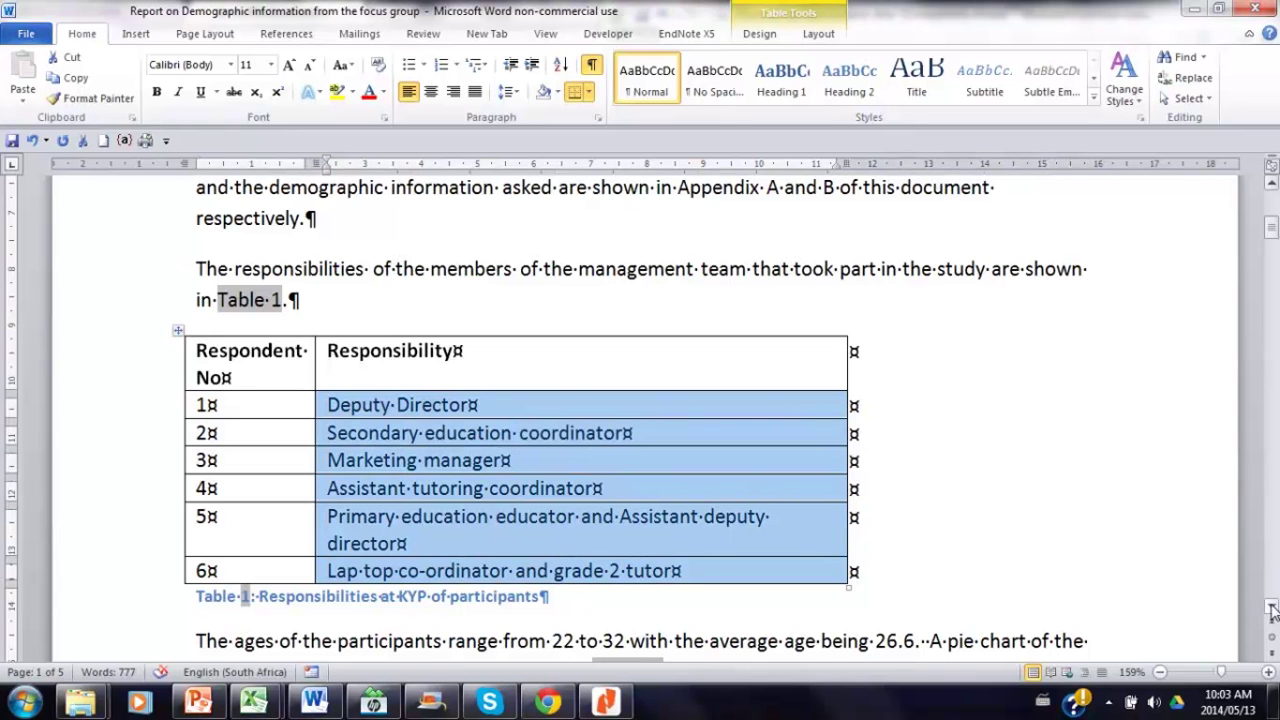
left_click_drag(1272, 608, 1272, 610)
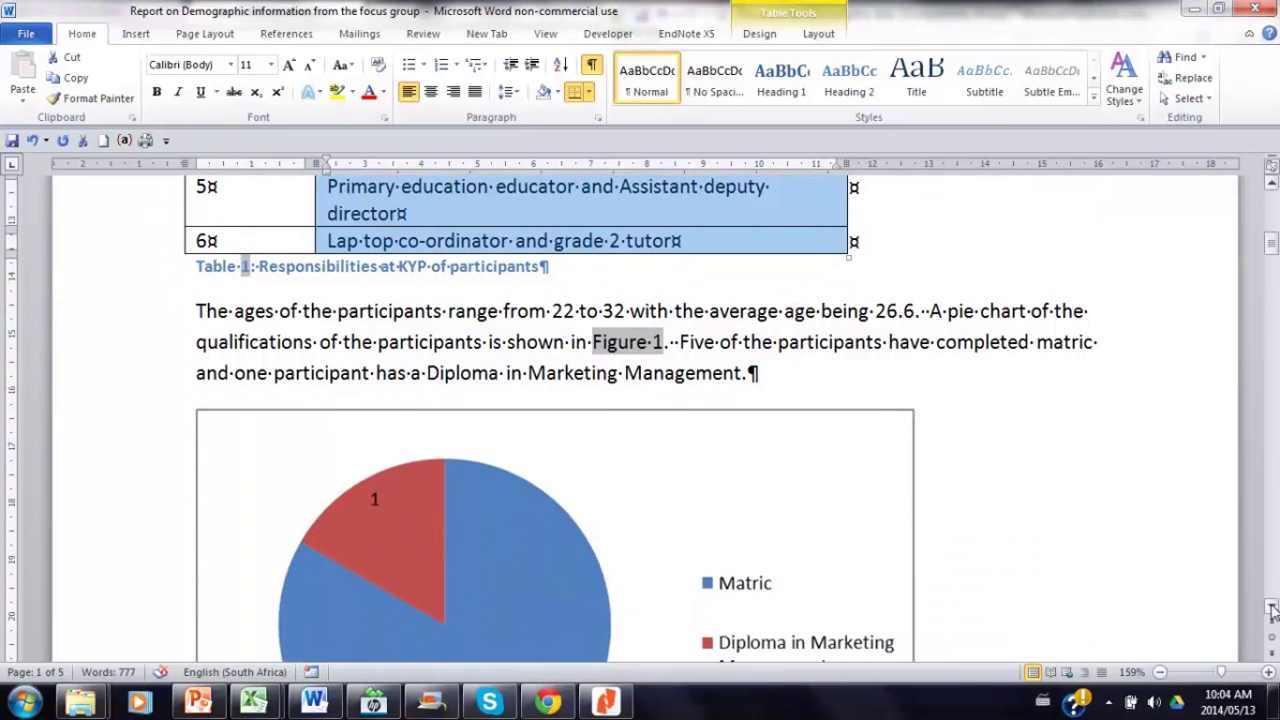
left_click(201, 309)
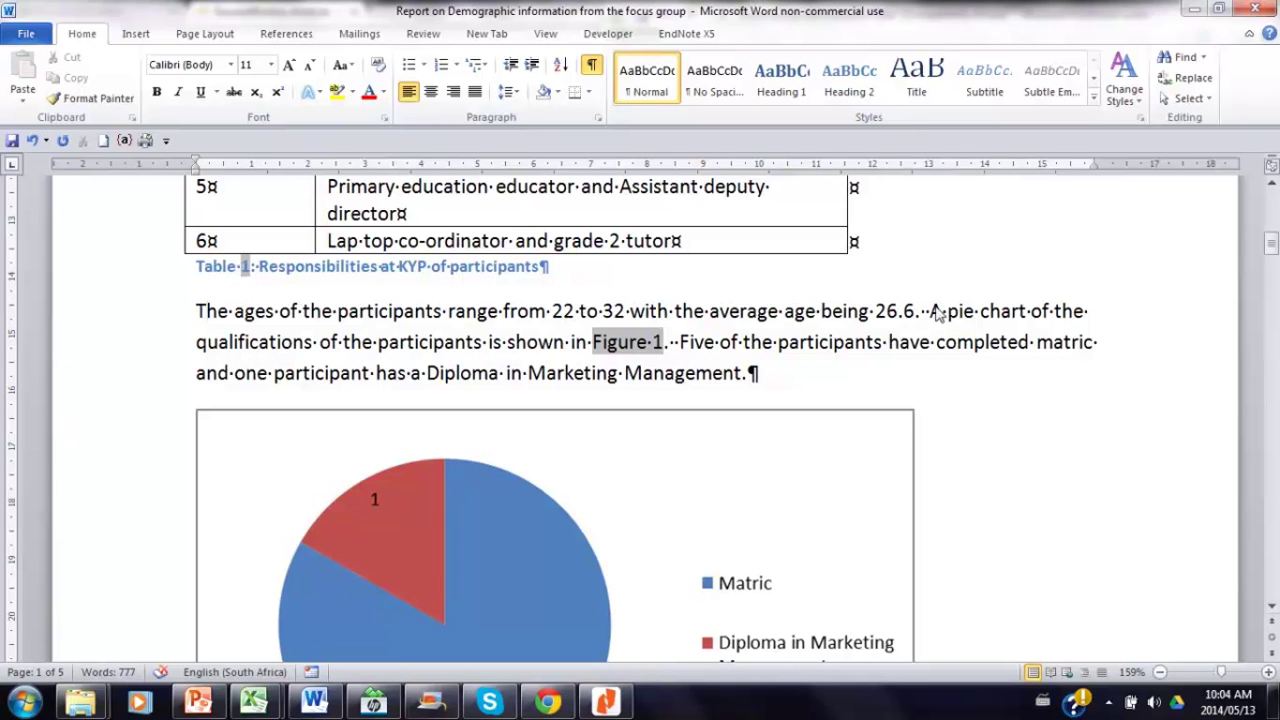
- Check the Excel age statistics (average 26.66667, minimum 22, maximum 32), then return to the report
left_click(1220, 10)
left_click(1217, 11)
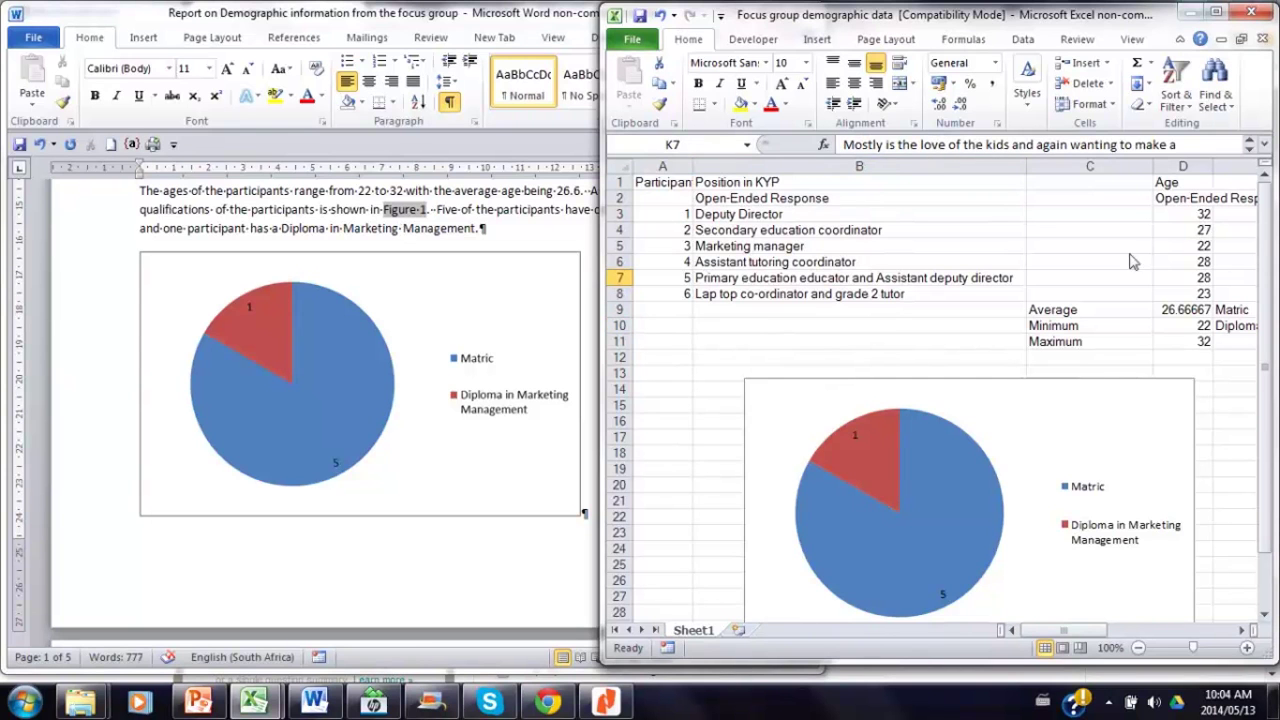
left_click(1060, 312)
left_click(1192, 316)
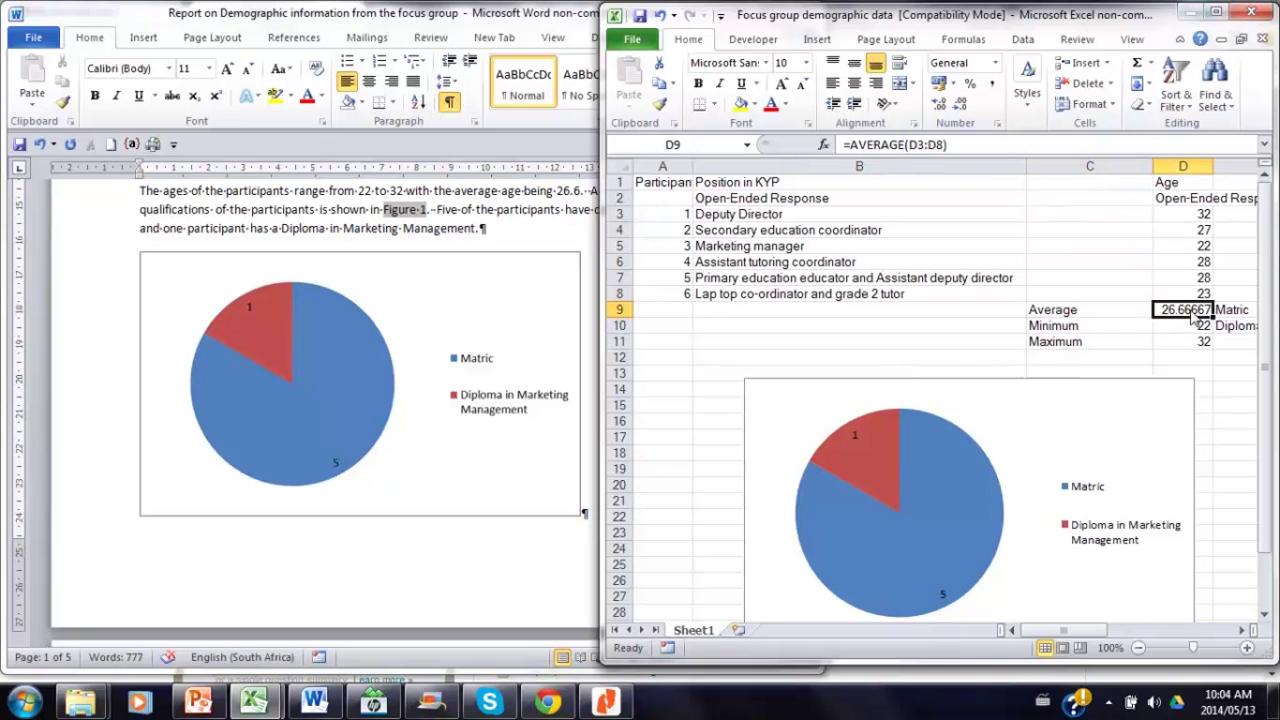
left_click(1056, 328)
left_click(1053, 345)
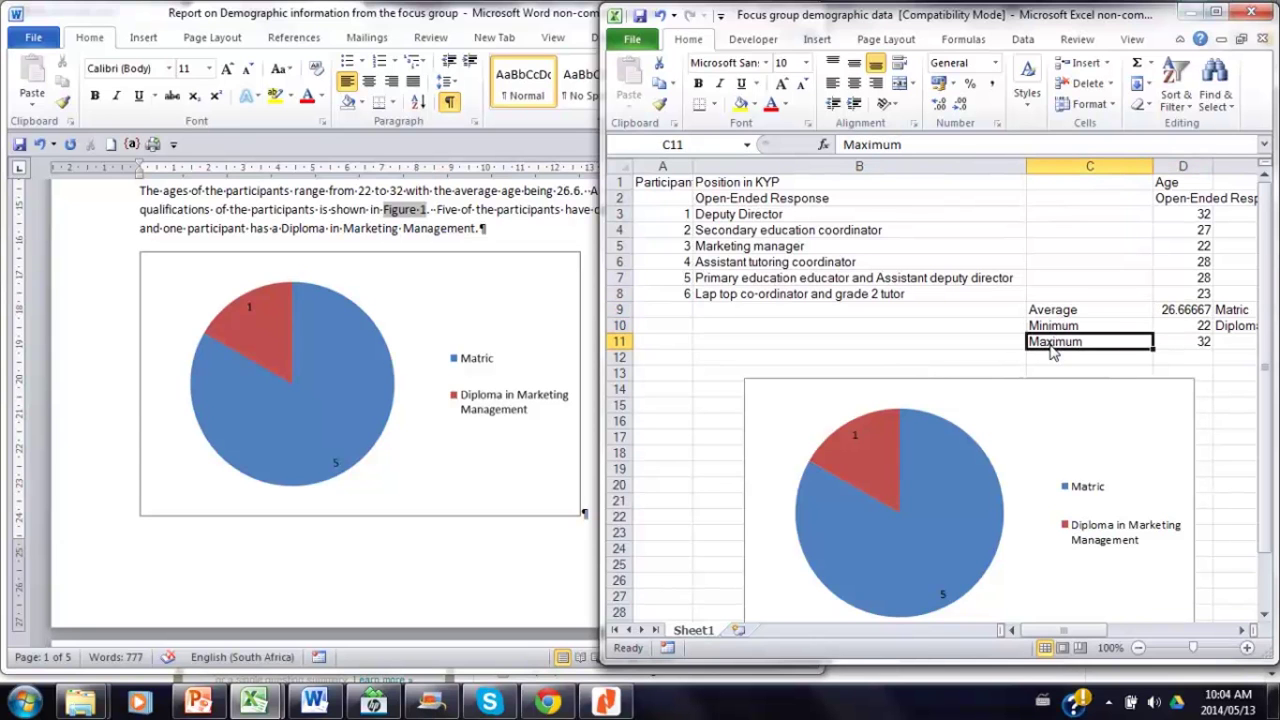
left_click(263, 204)
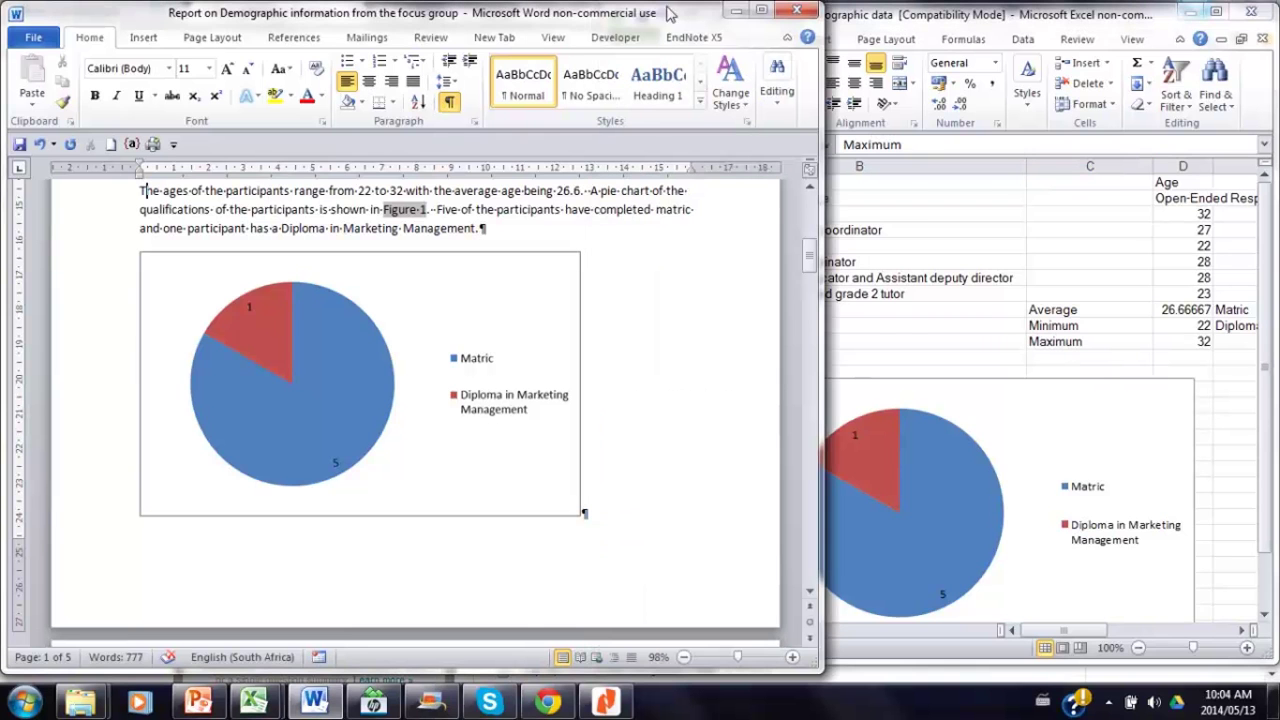
- Maximize the report and scroll to the Figure 1 caption and volunteering-years paragraph
left_click(761, 12)
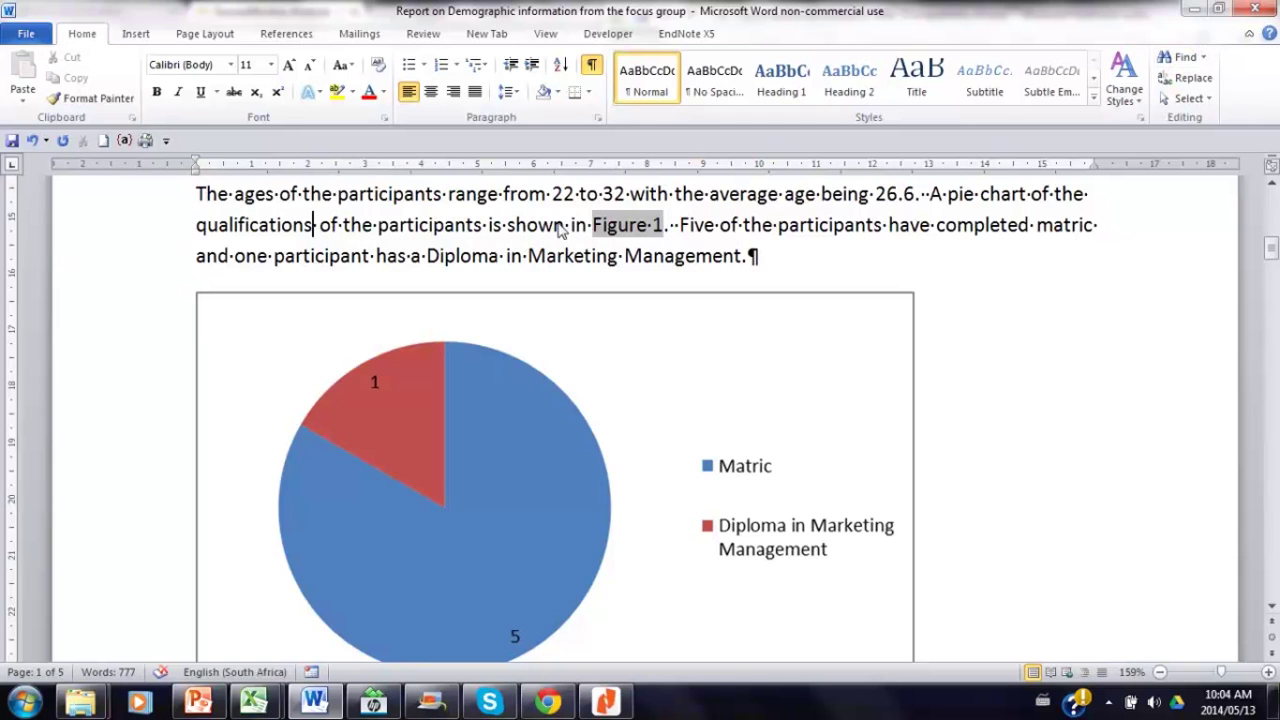
left_click(1272, 607)
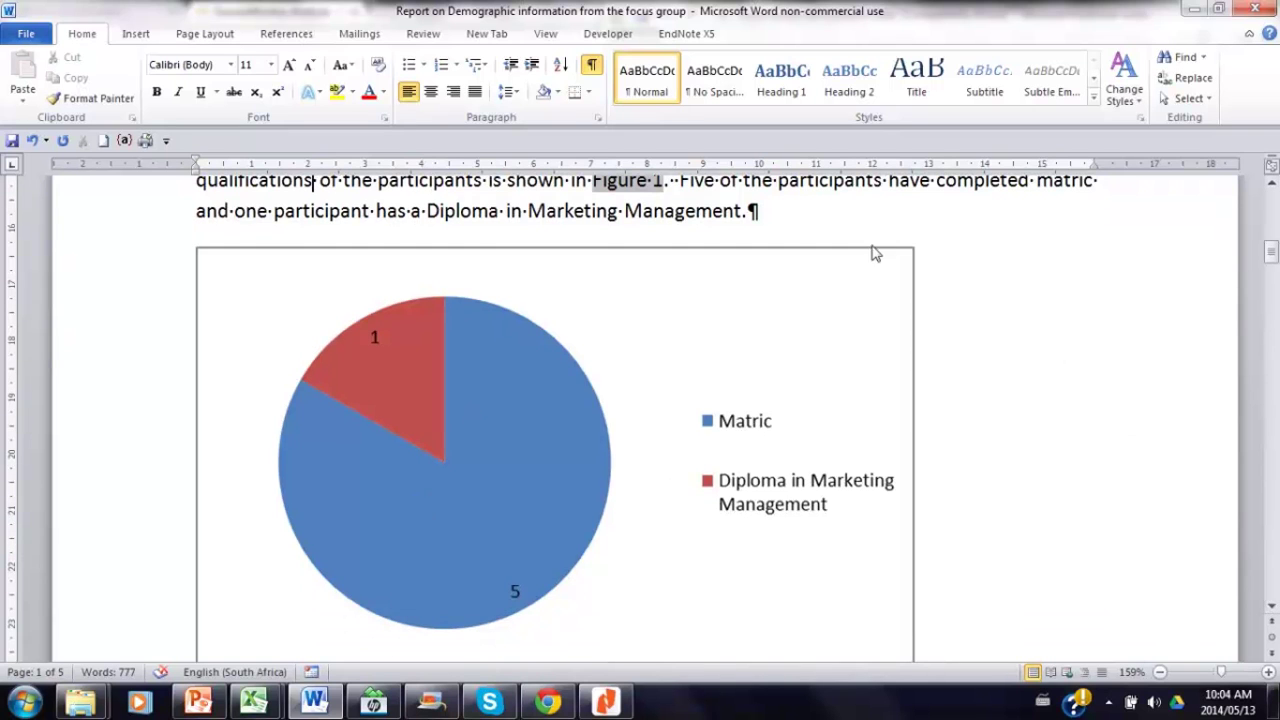
left_click(1272, 186)
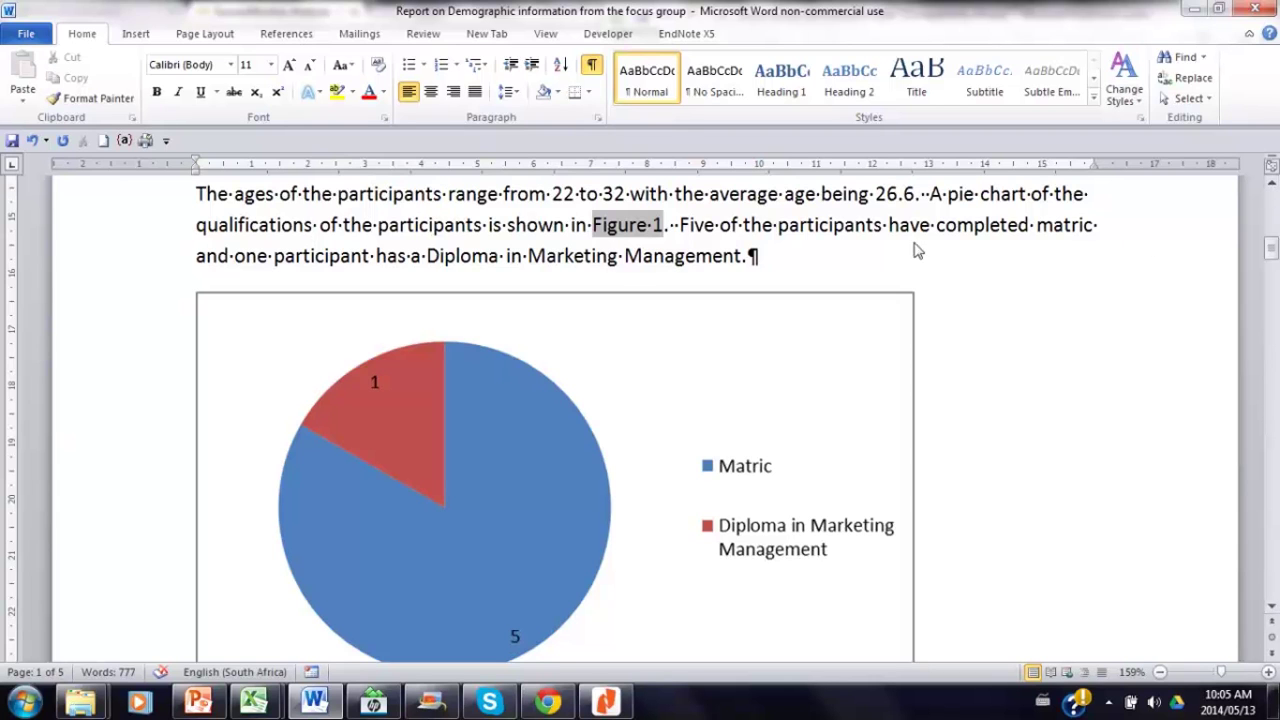
left_click(706, 226)
- Shrink the Figure 1 pie chart from its corner handle so the caption fits on page 1
left_click(1272, 607)
left_click_drag(1272, 607, 1272, 607)
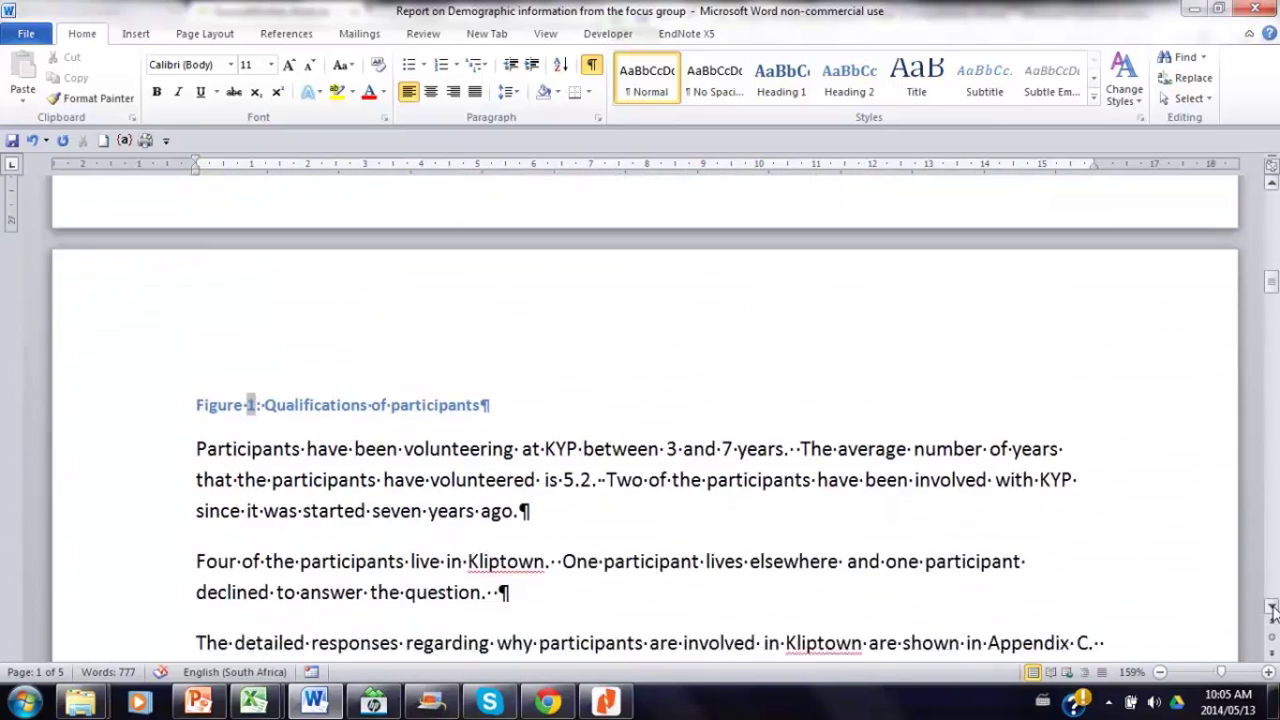
scroll(1271, 166, "up", 5)
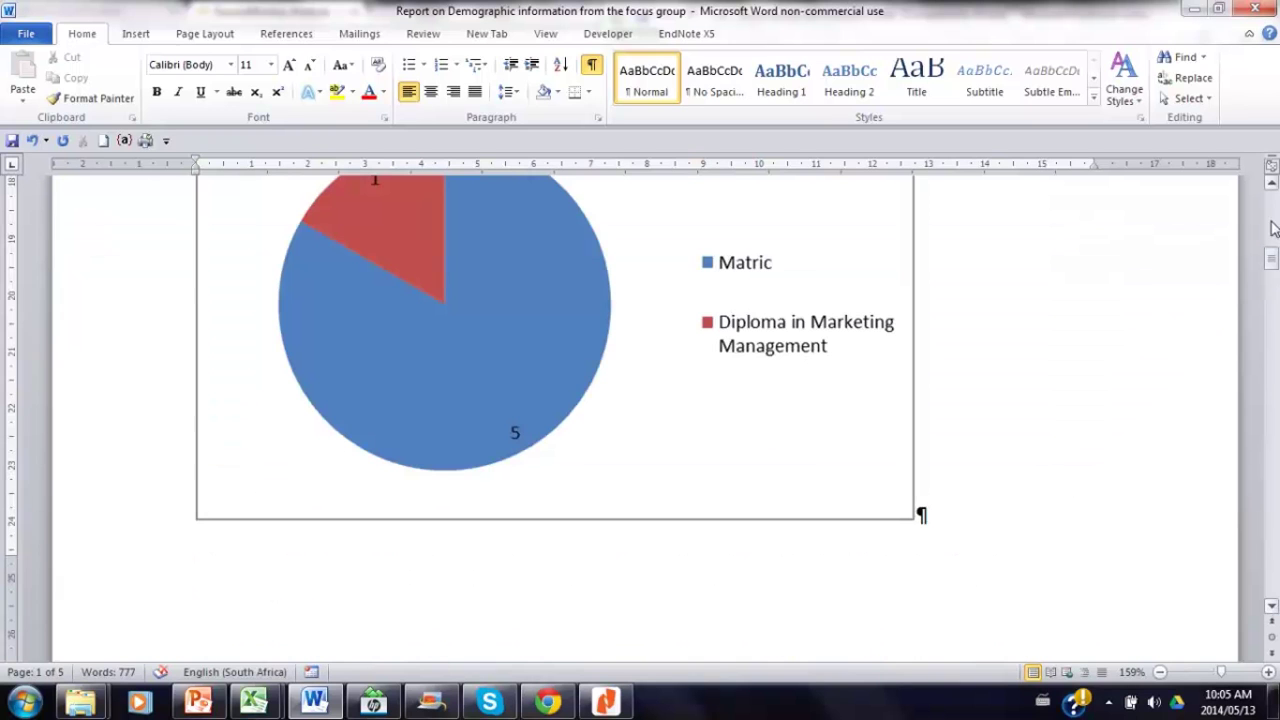
left_click(733, 494)
left_click_drag(913, 520, 877, 490)
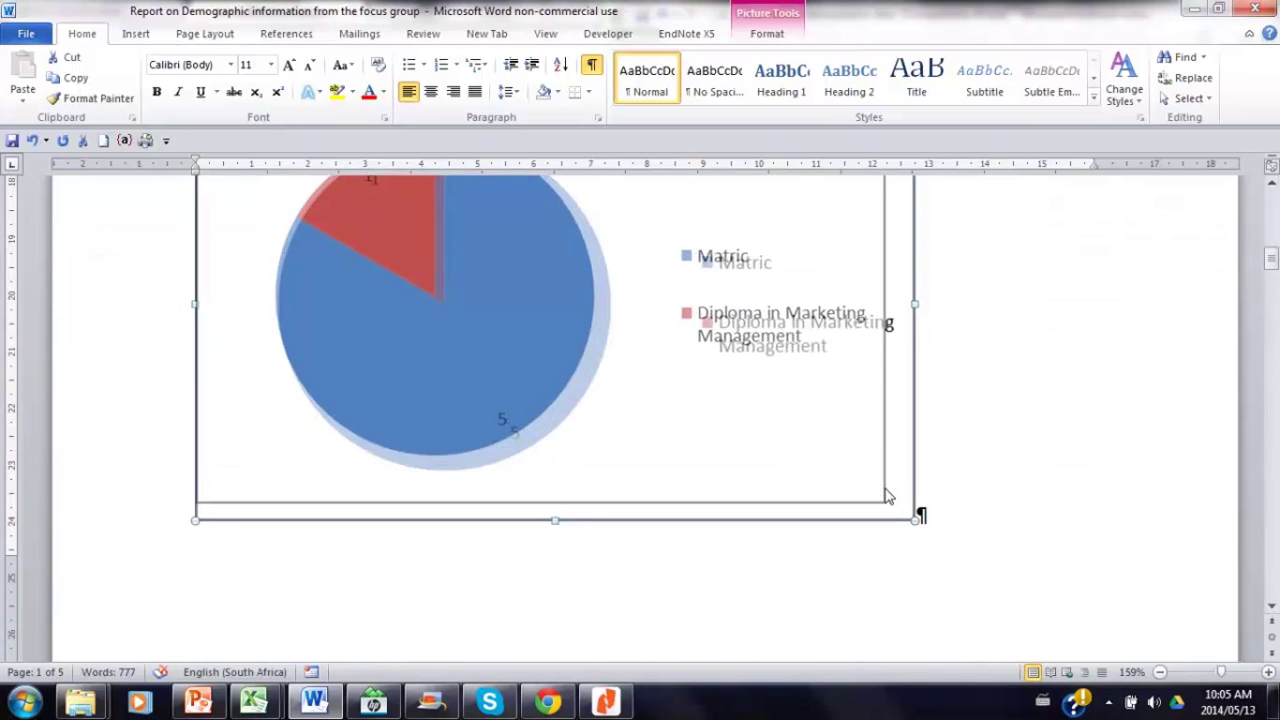
left_click_drag(1272, 607, 1272, 607)
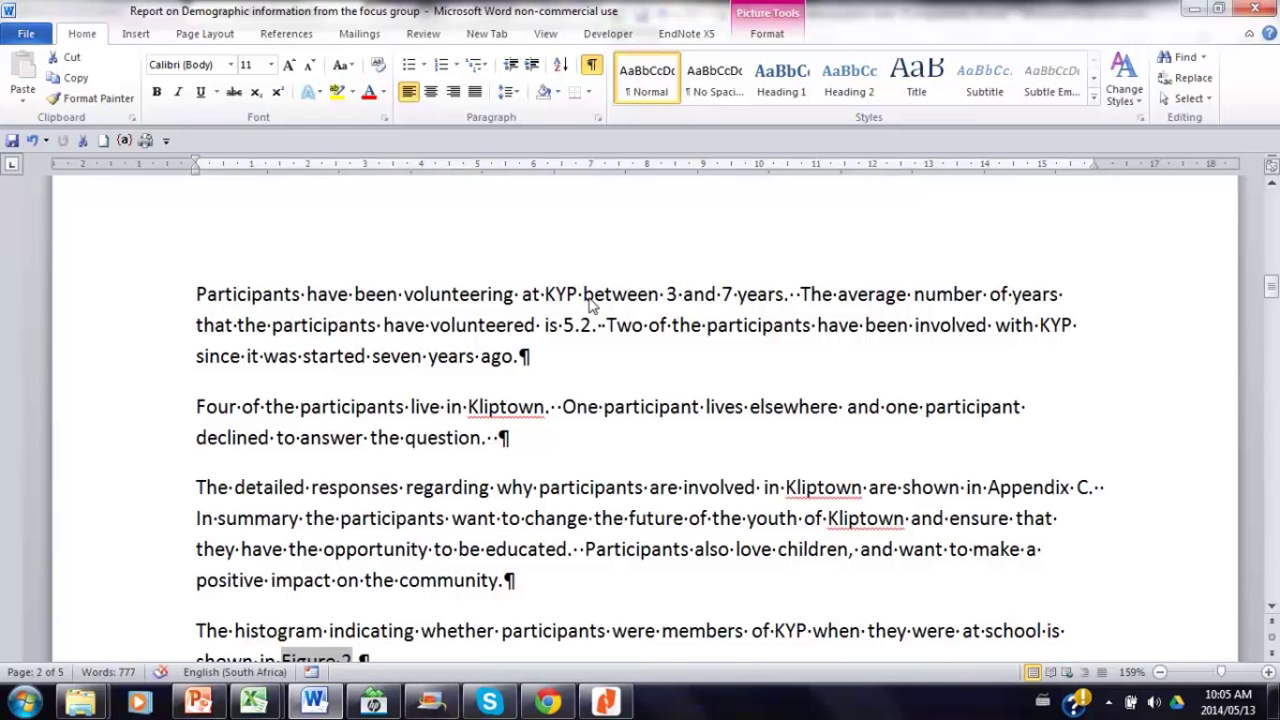
left_click(1219, 12)
- In Excel, check years volunteering: average 5.166666667, minimum 3, maximum 7
left_click(1219, 12)
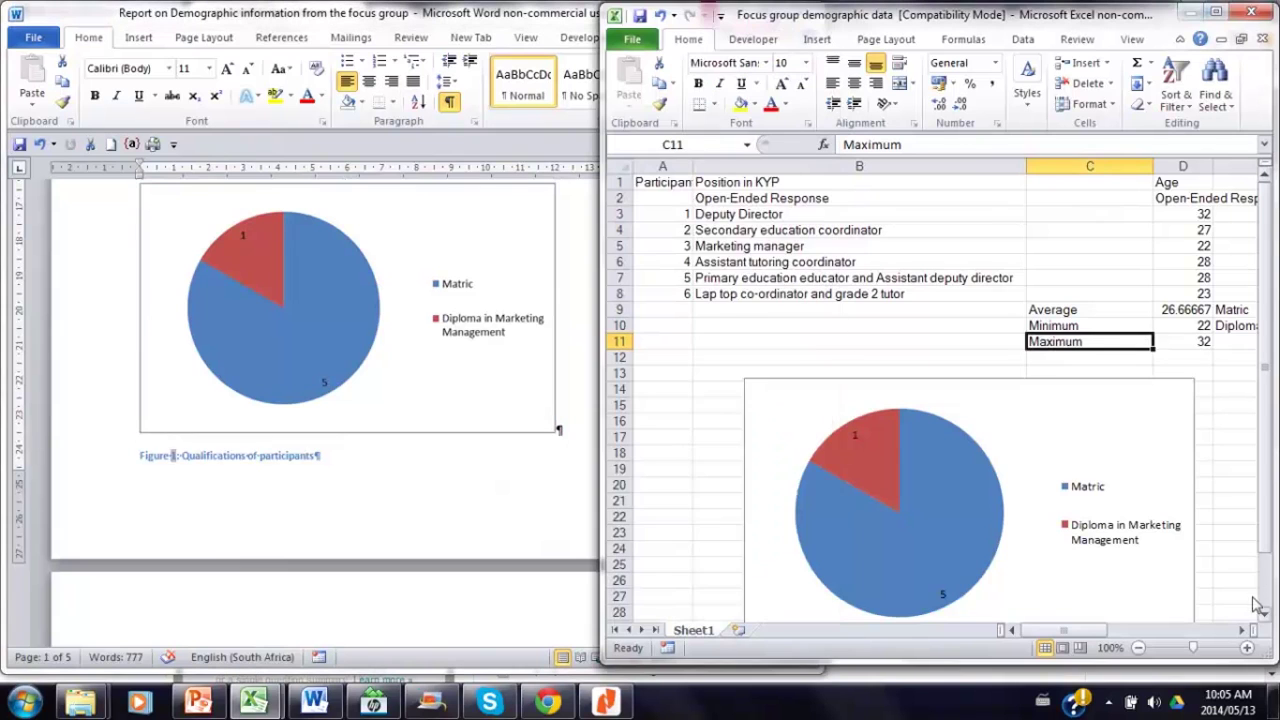
left_click(1242, 630)
left_click(1242, 630)
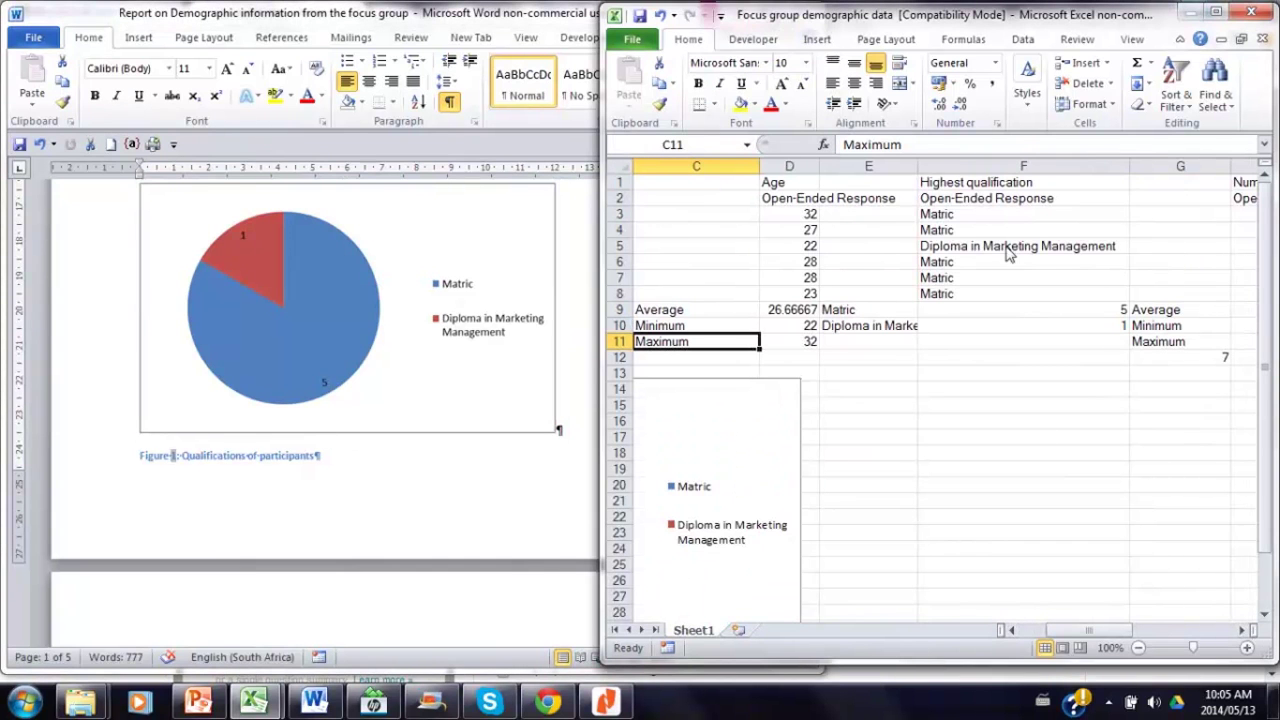
left_click(1242, 630)
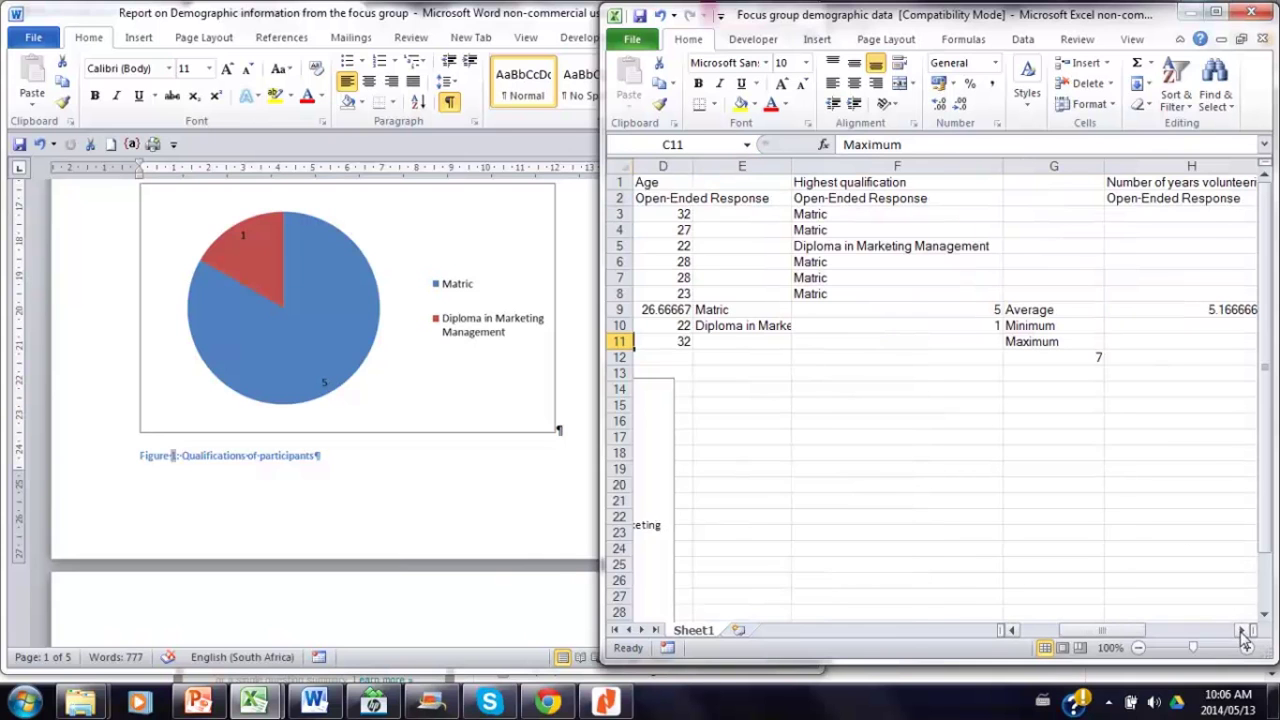
left_click(1242, 630)
left_click(1242, 630)
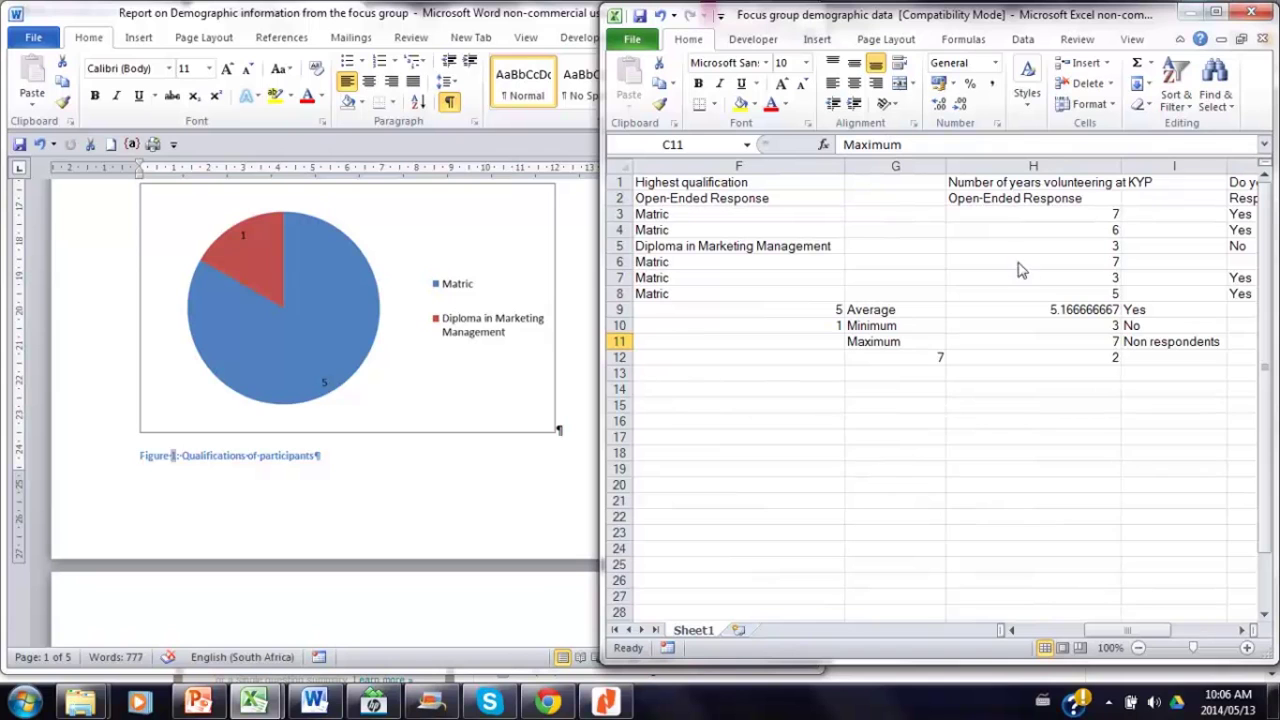
left_click(1033, 328)
left_click(1033, 343)
left_click(520, 473)
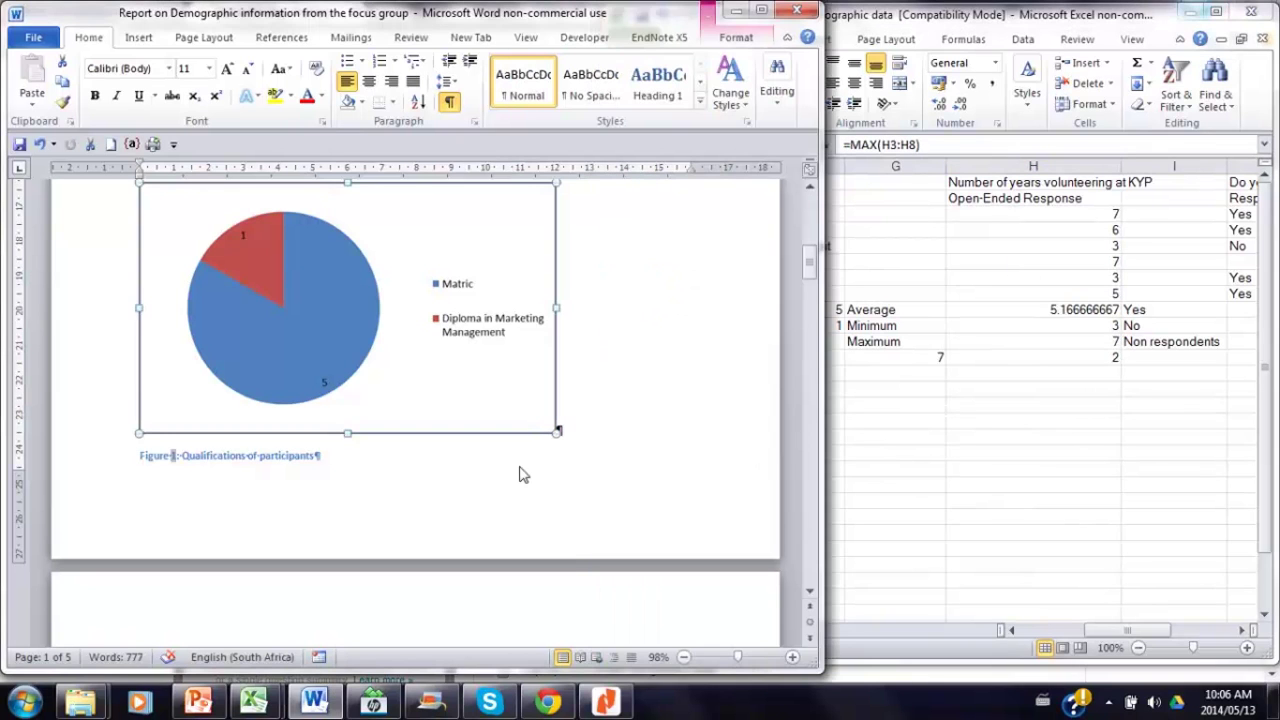
- Compare the report's volunteering paragraph against the Excel maximum of 7
left_click(810, 591)
left_click(810, 592)
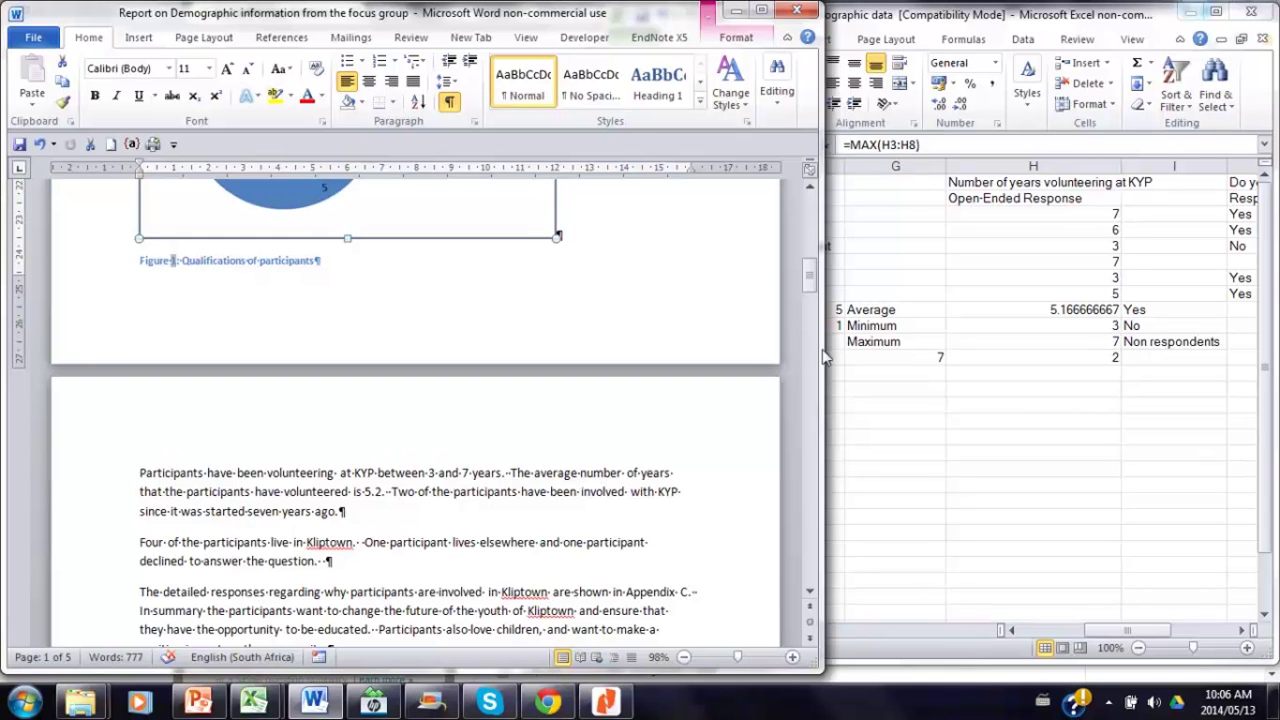
left_click(920, 363)
left_click(897, 364)
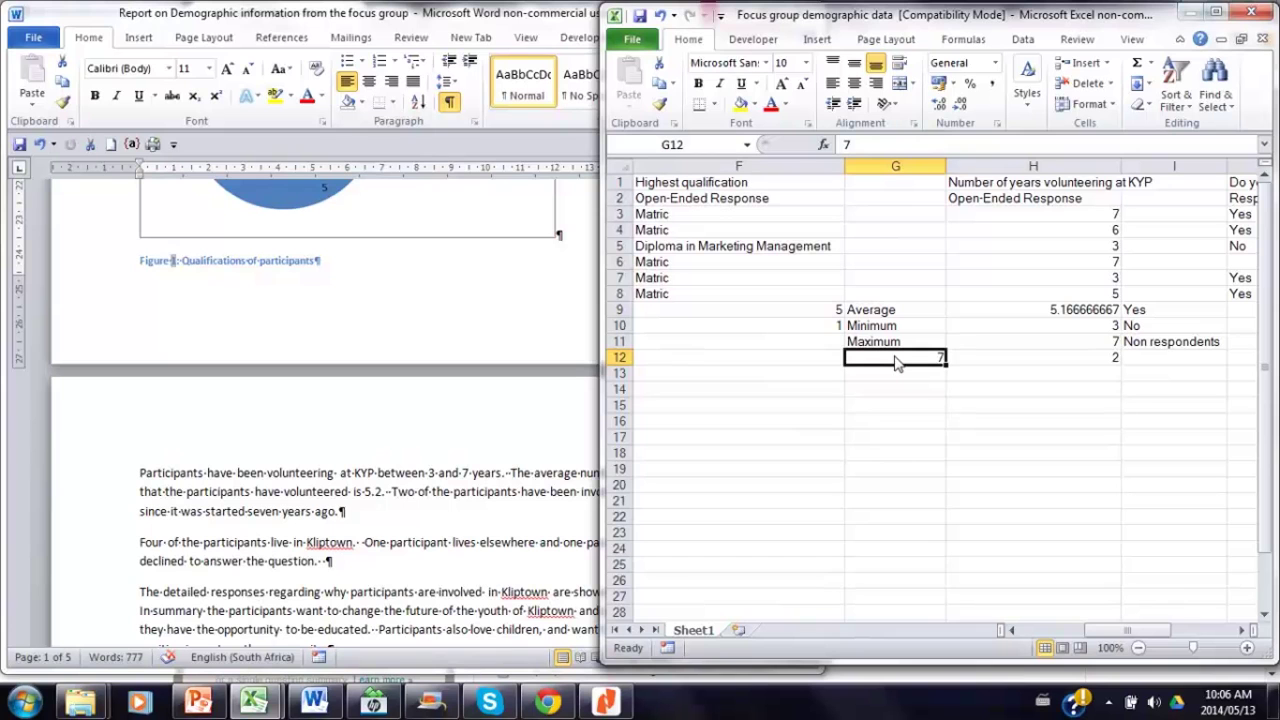
left_click(283, 547)
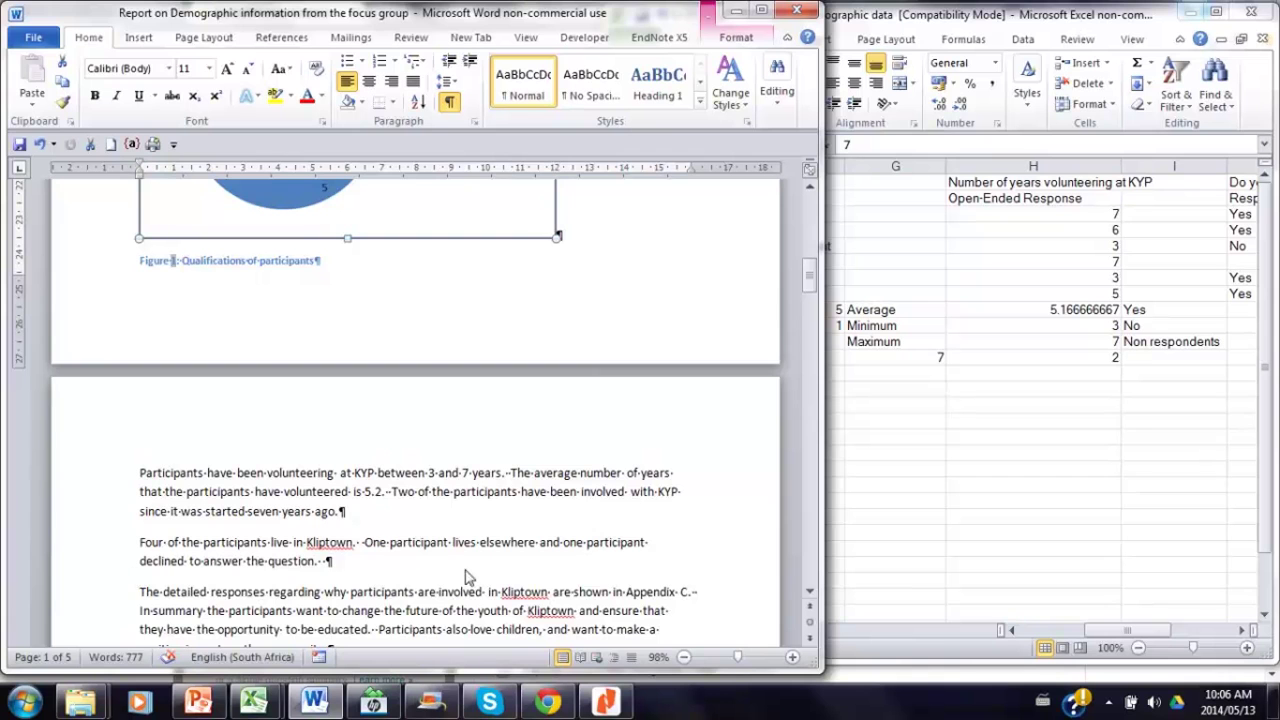
left_click(810, 595)
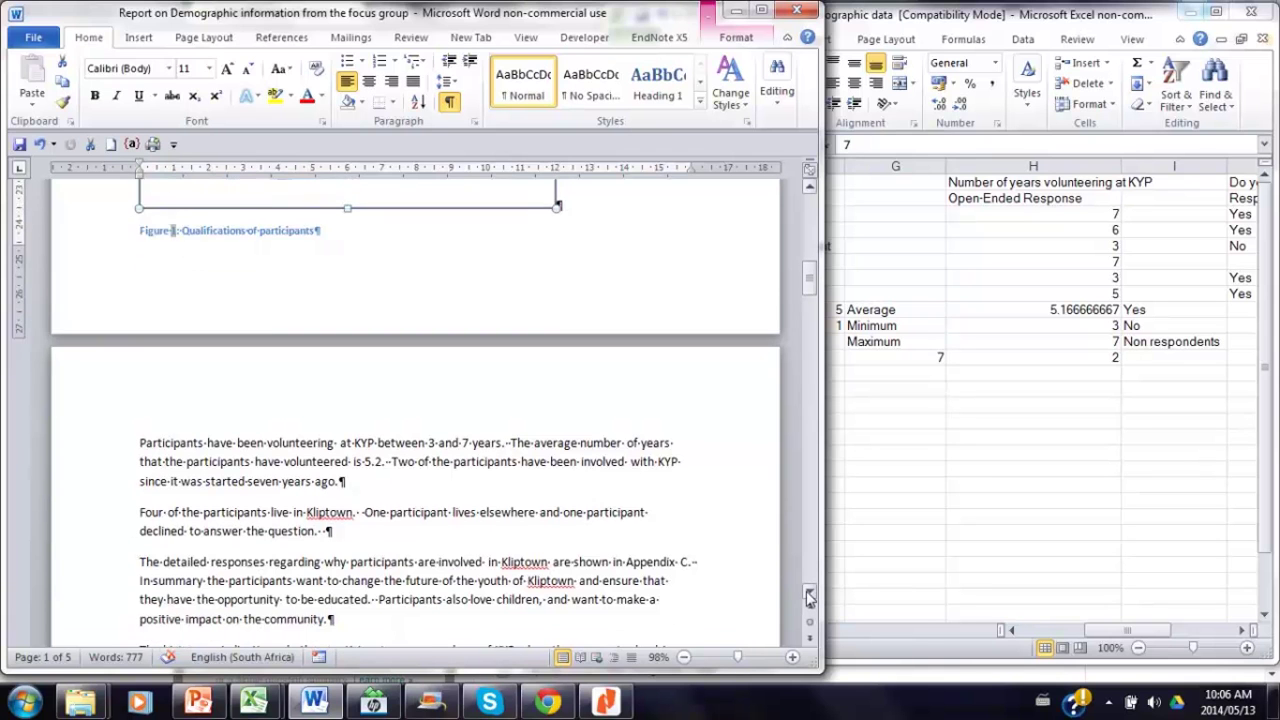
scroll(810, 597, "down", 3)
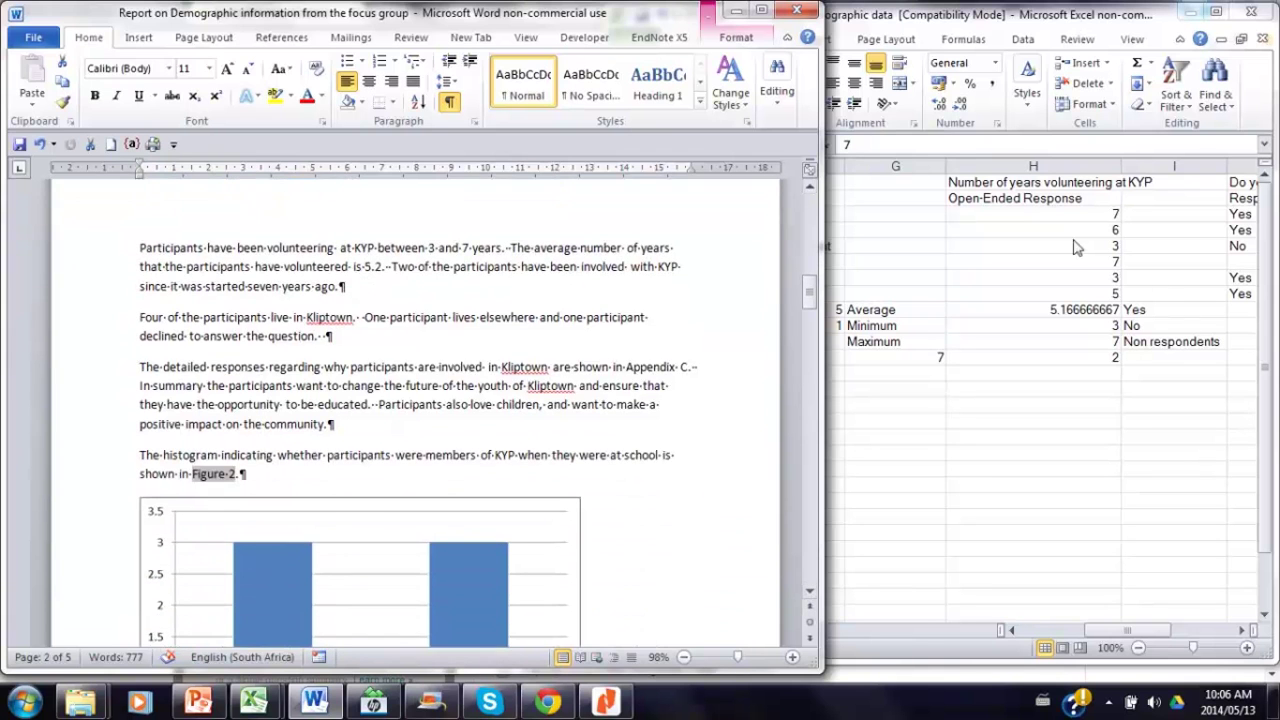
left_click(1037, 218)
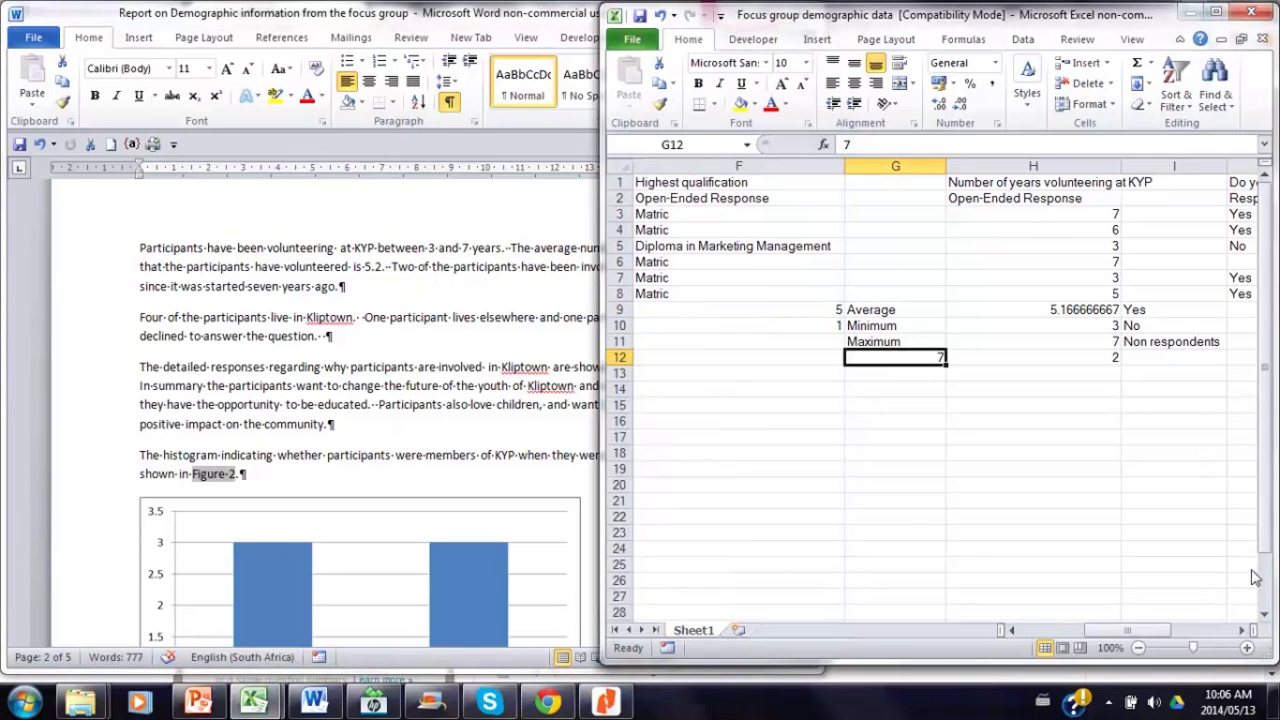
- Count the Kliptown residence answers (4 Yes, 1 No, 1 non-respondent), then scroll the report to Appendix C
left_click(1242, 630)
left_click(1242, 630)
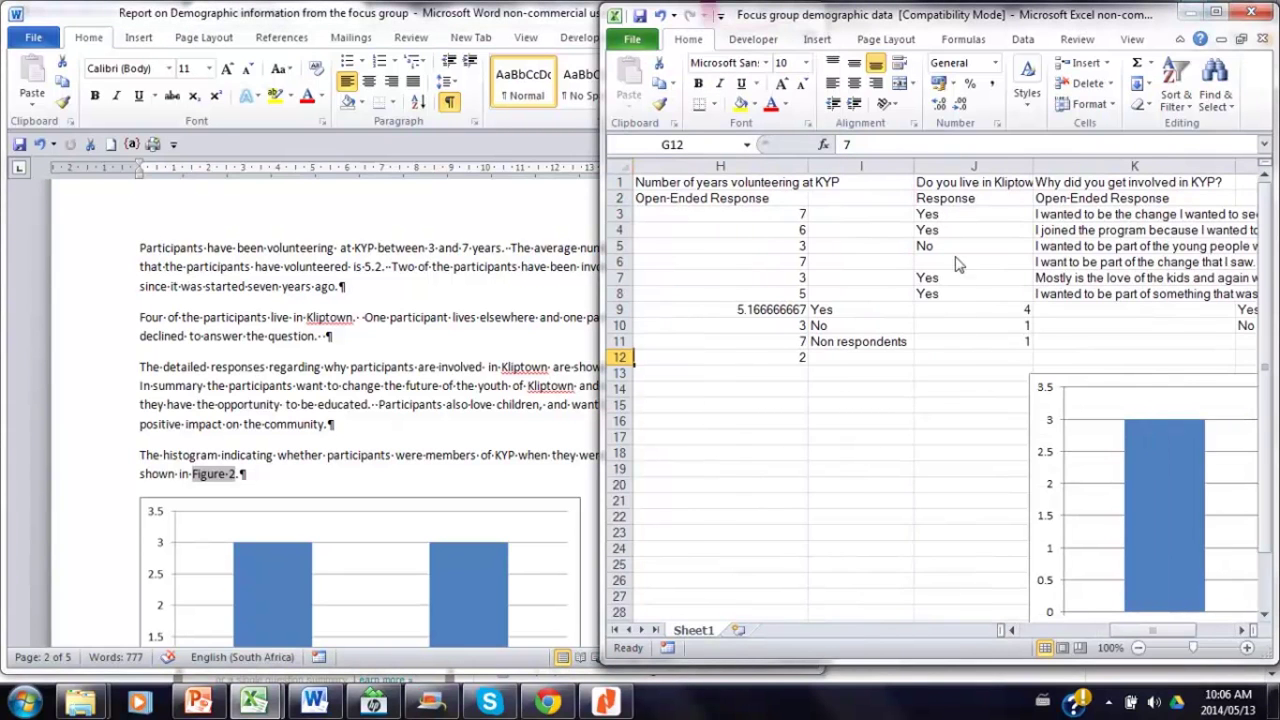
left_click_drag(938, 215, 940, 344)
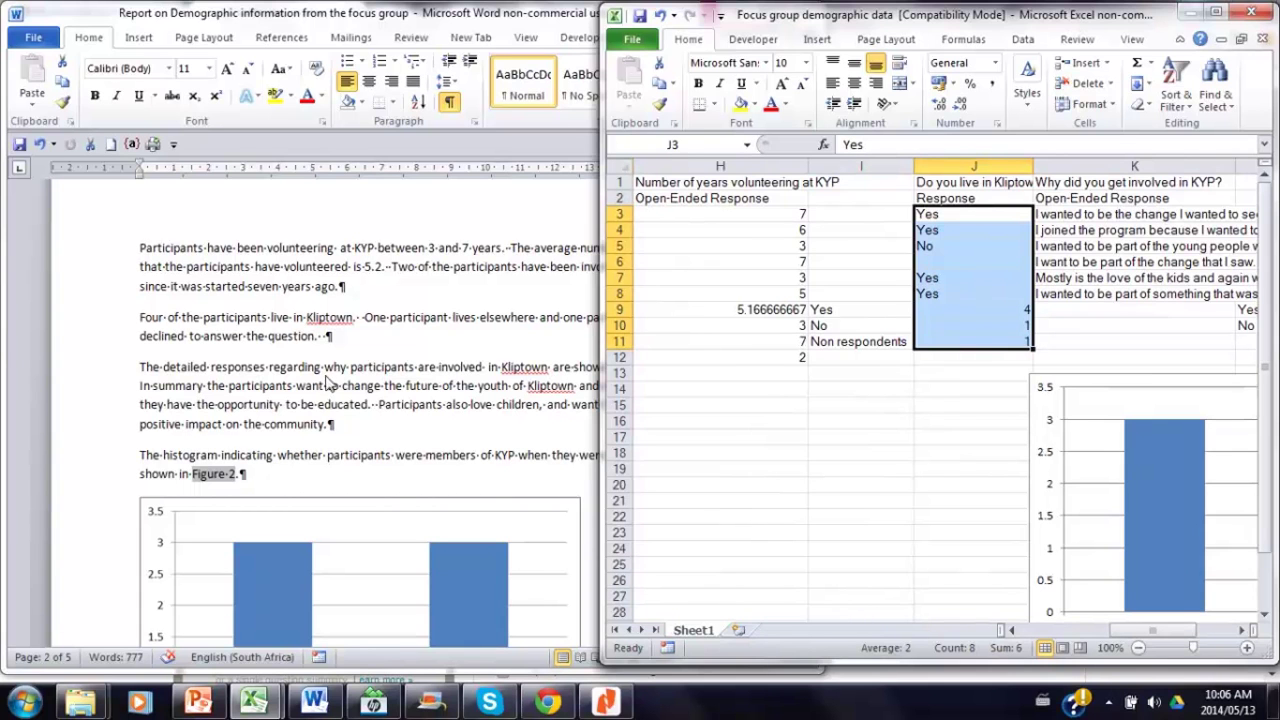
left_click(240, 370)
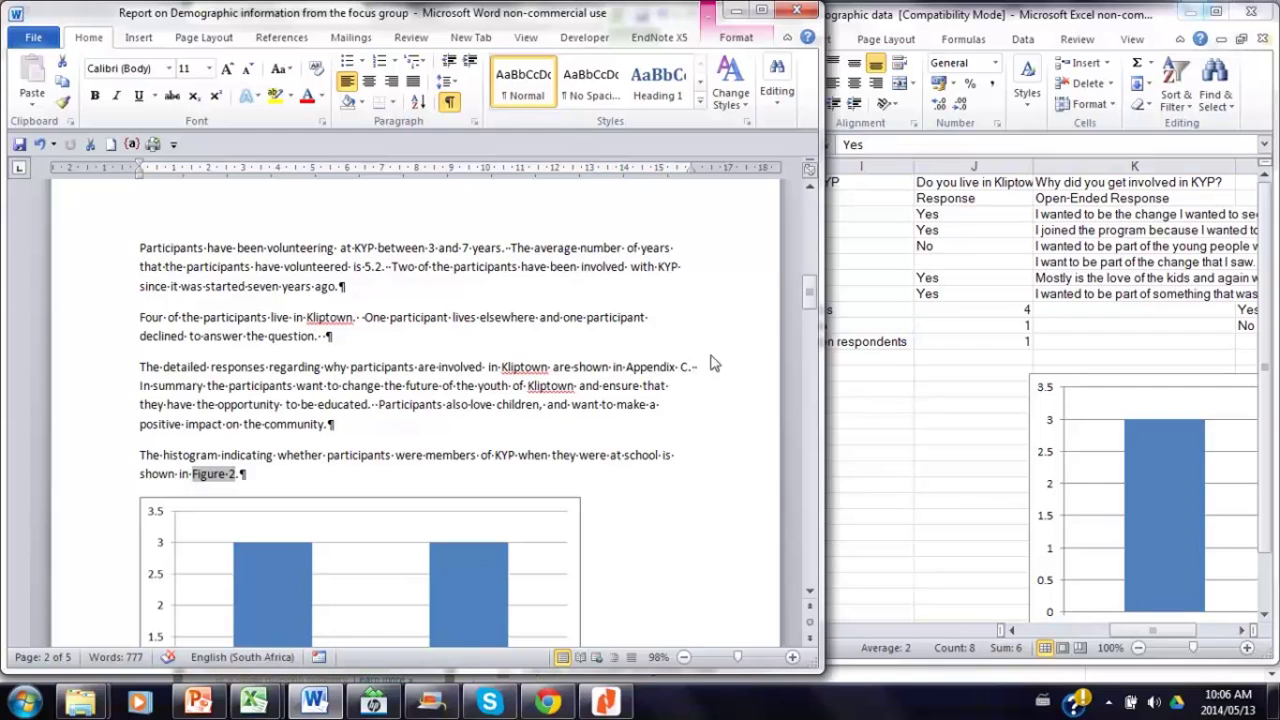
left_click_drag(811, 300, 811, 550)
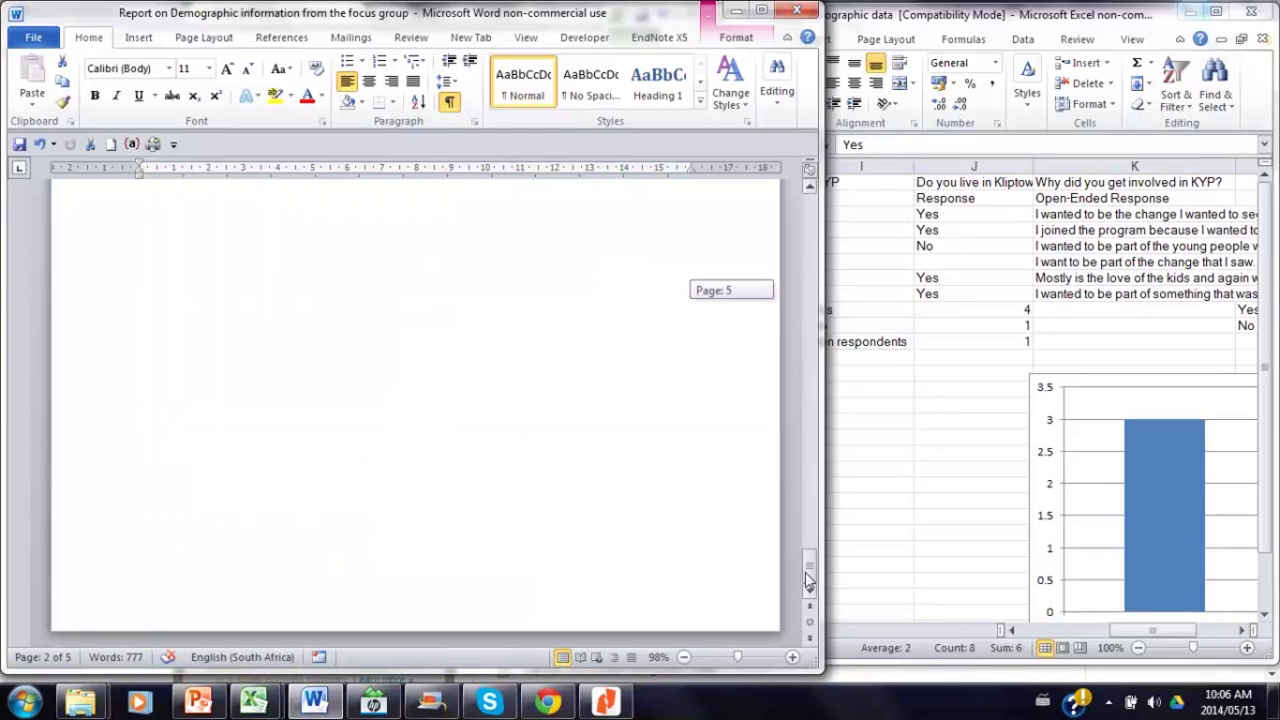
left_click(810, 188)
scroll(810, 188, "up", 4)
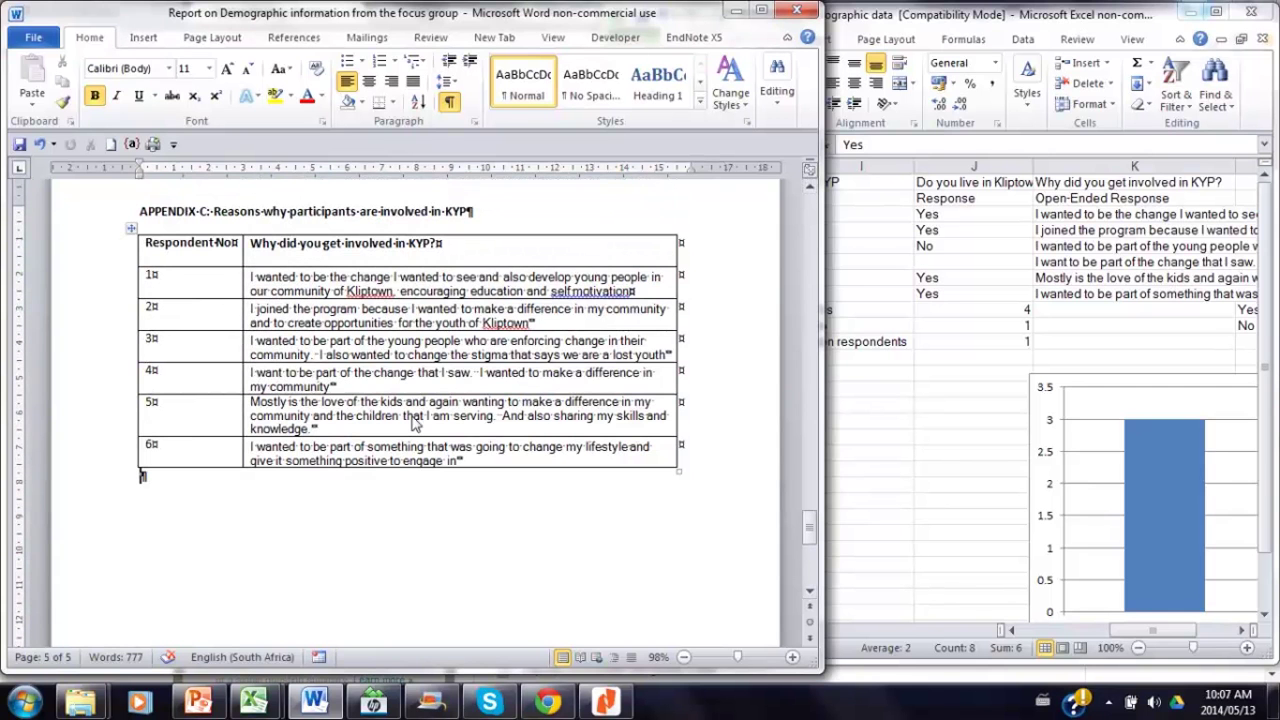
- Place the cursor after 'community.' in the Figure 2 results text, then switch to Excel
left_click_drag(810, 528, 812, 288)
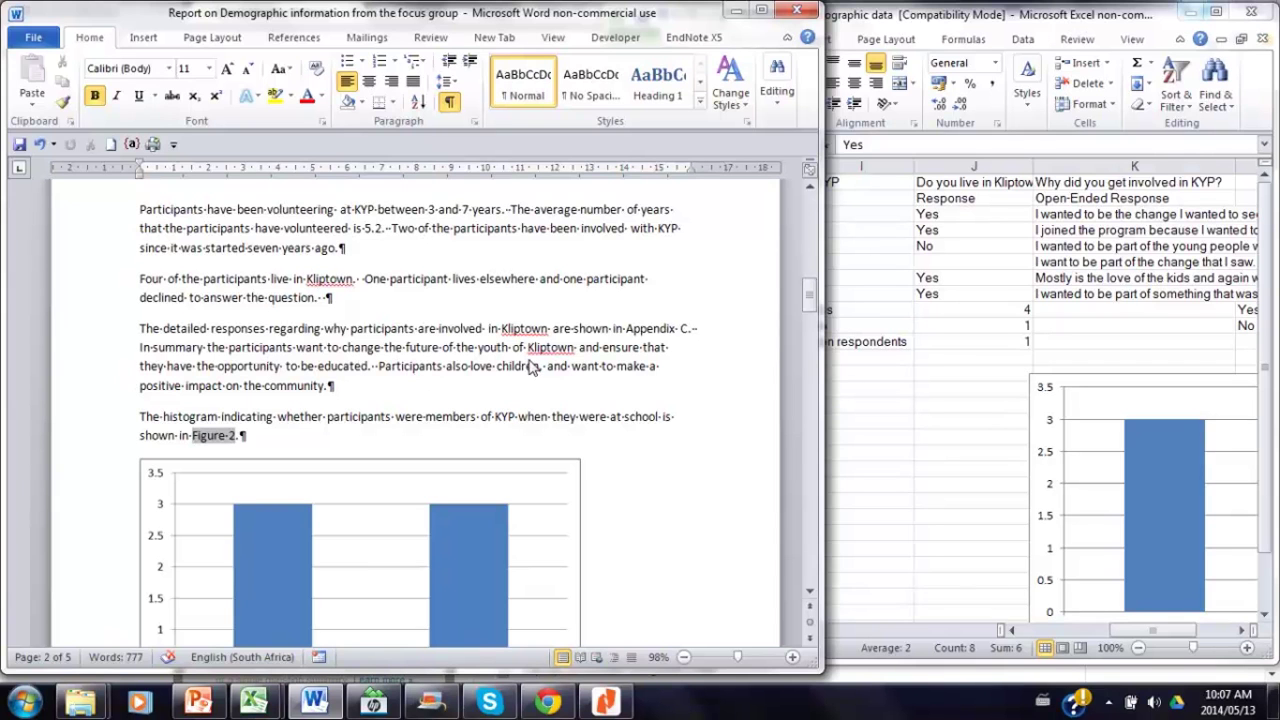
left_click(338, 393)
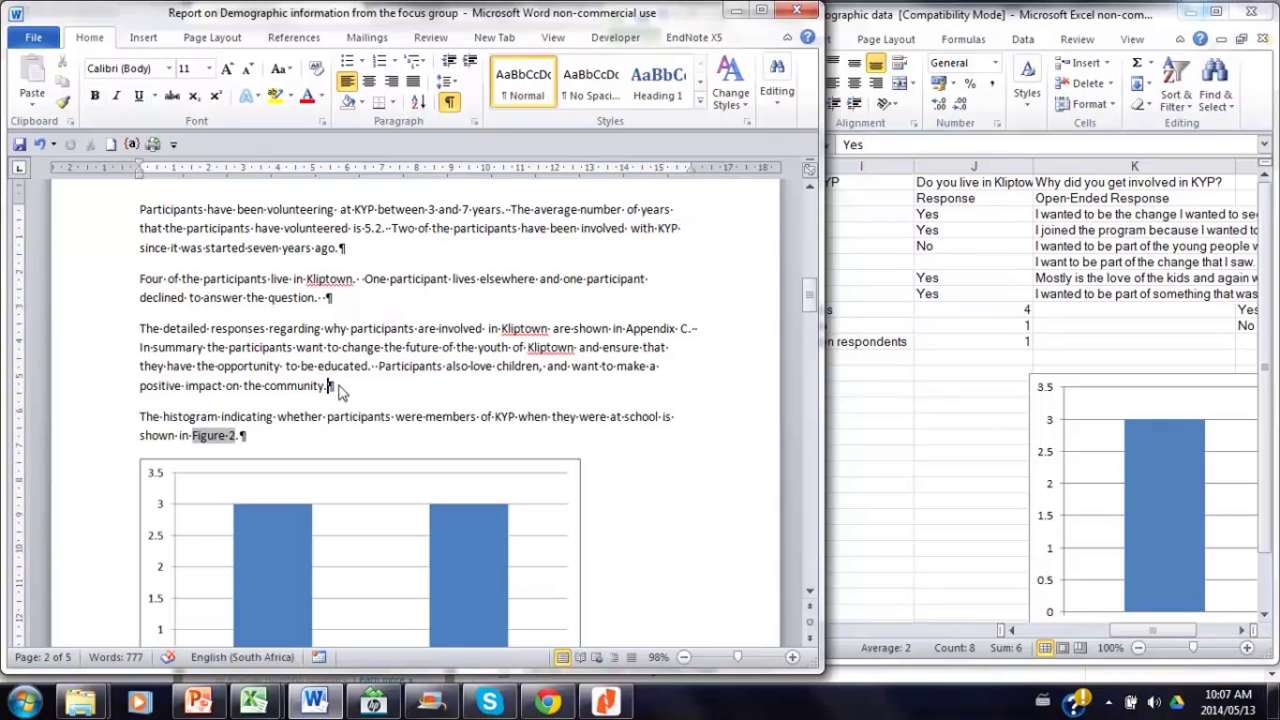
left_click(1160, 285)
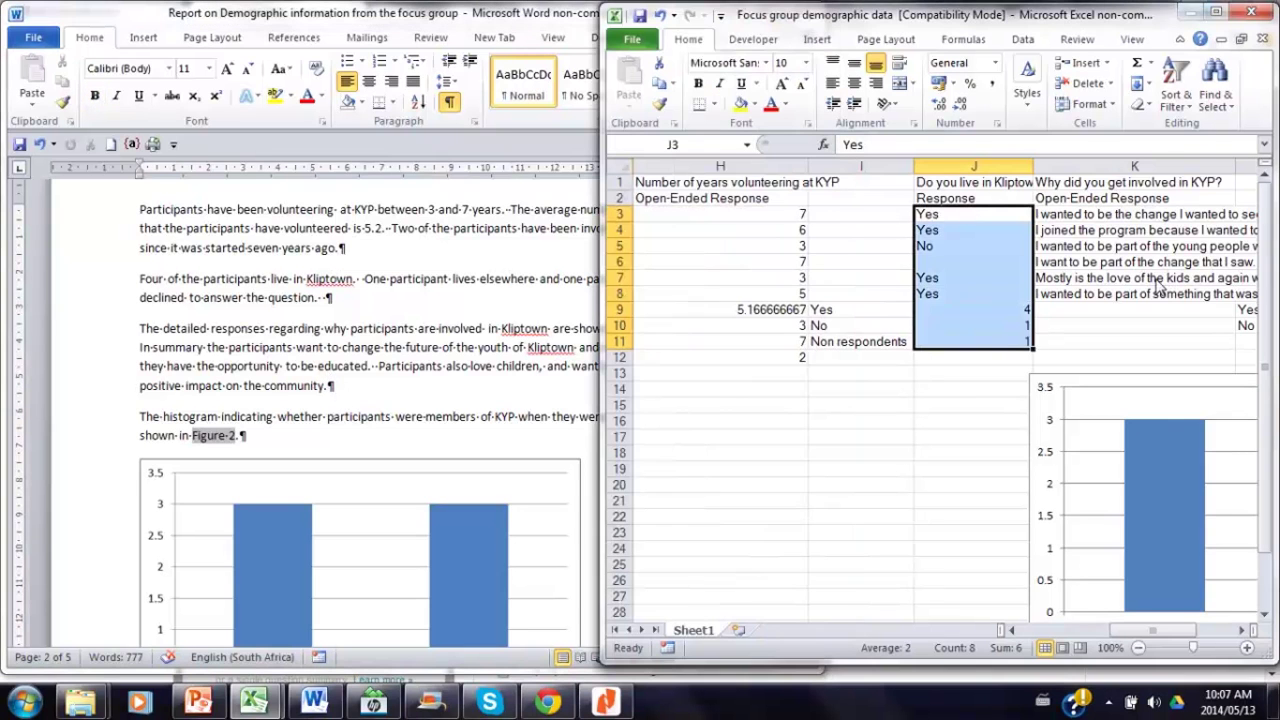
- Scroll Excel right to the school-membership counts (Yes 3, No 3), then return to Word
left_click(1241, 630)
left_click(1241, 630)
left_click(1241, 632)
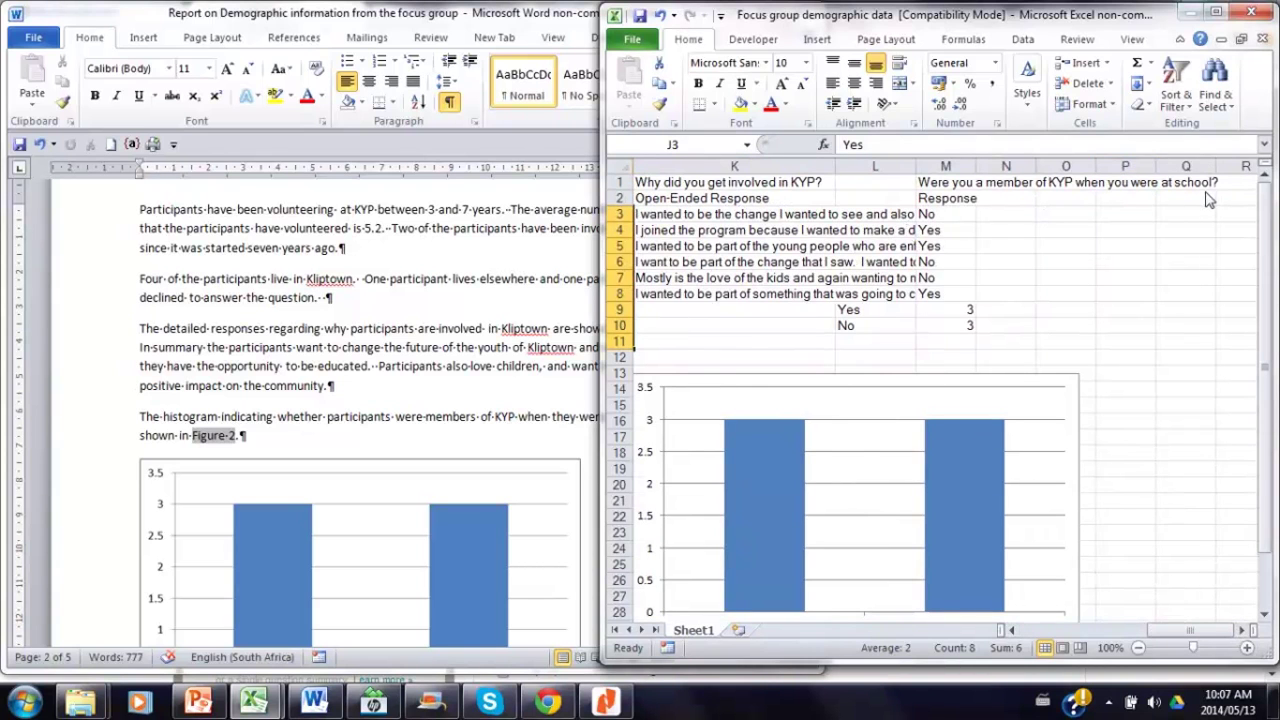
left_click(232, 348)
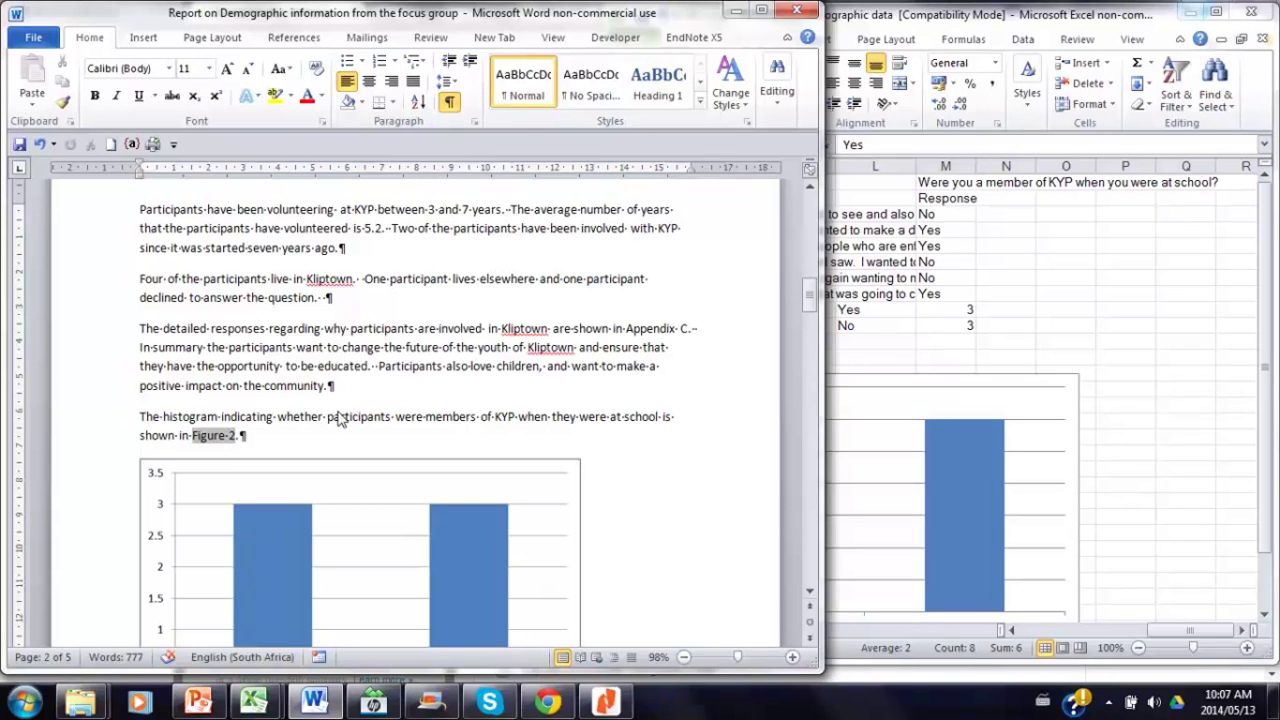
- After 'Figure 2.', add 'This figure shows that three participants were members of KYP when they were at school and three were not.'
left_click(810, 592)
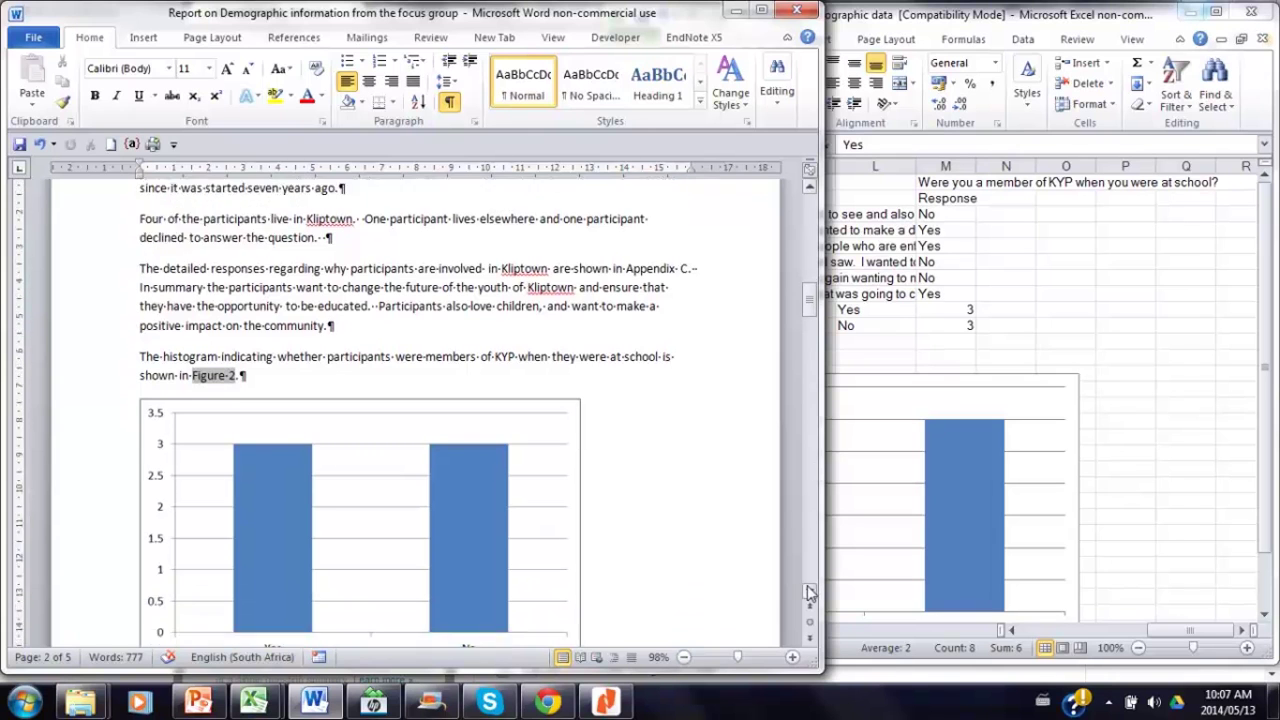
scroll(810, 592, "down", 3)
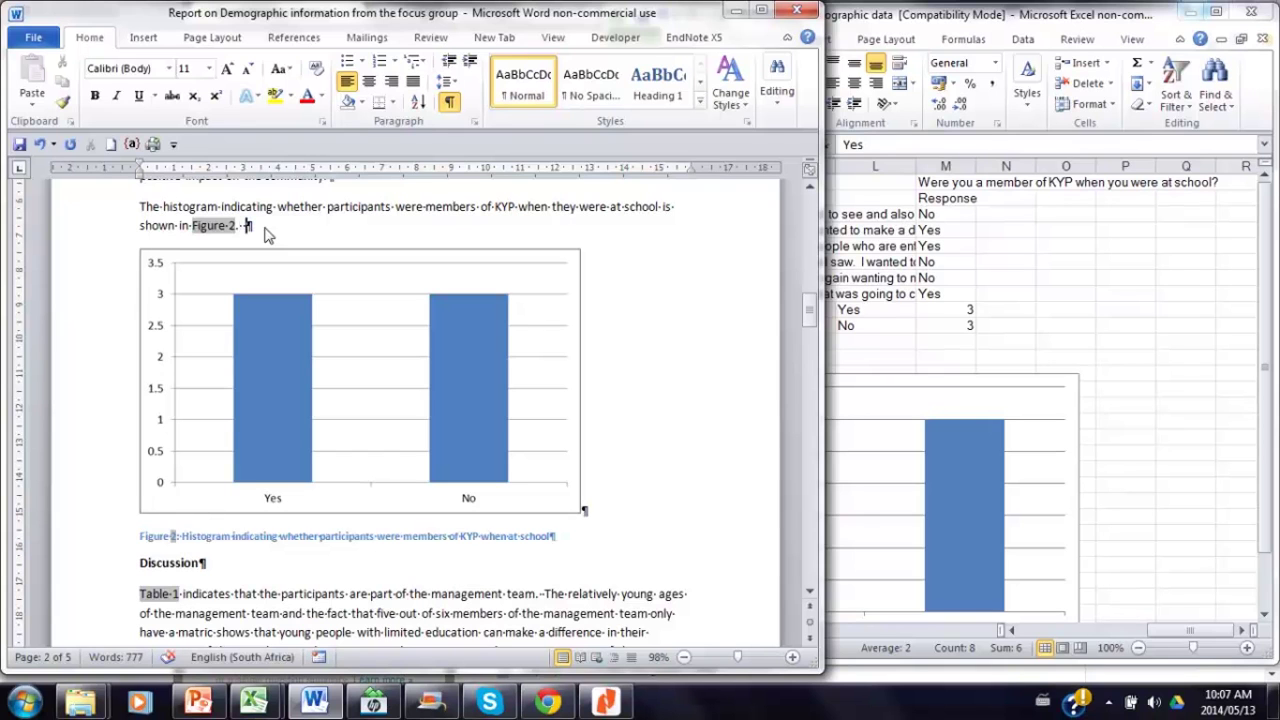
type("This f")
type("igure shows that three ")
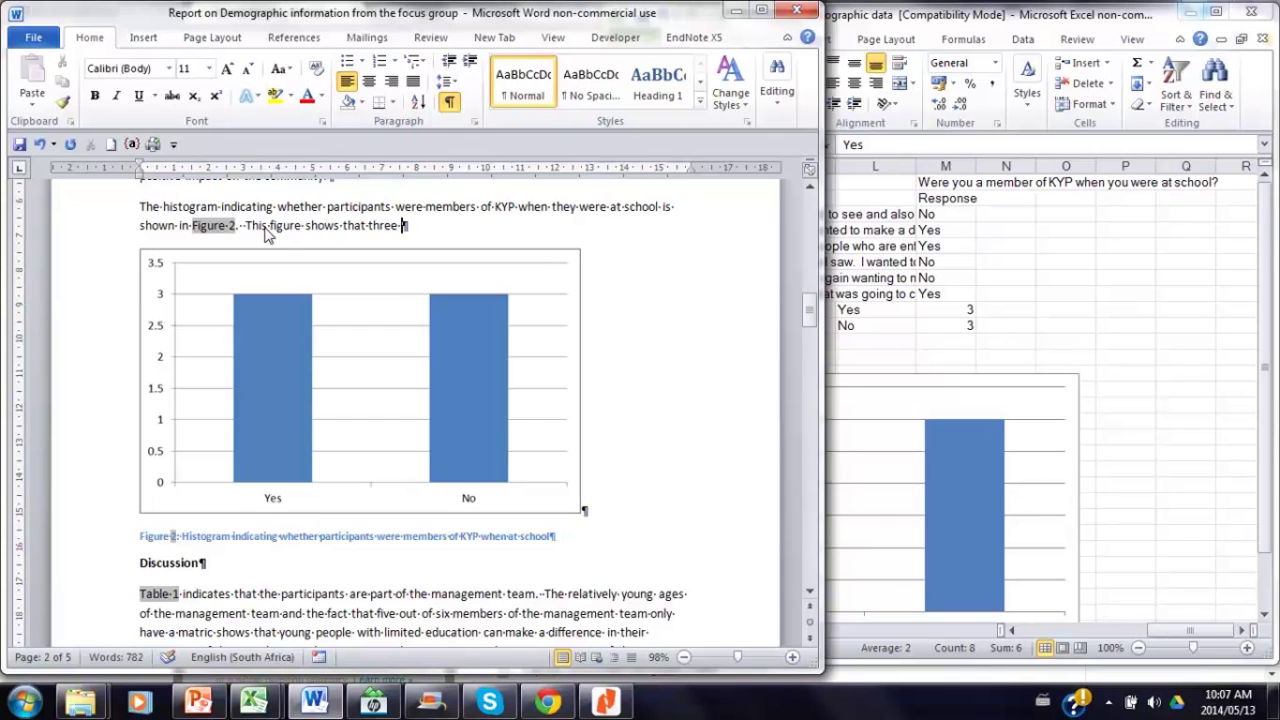
type("participants were ")
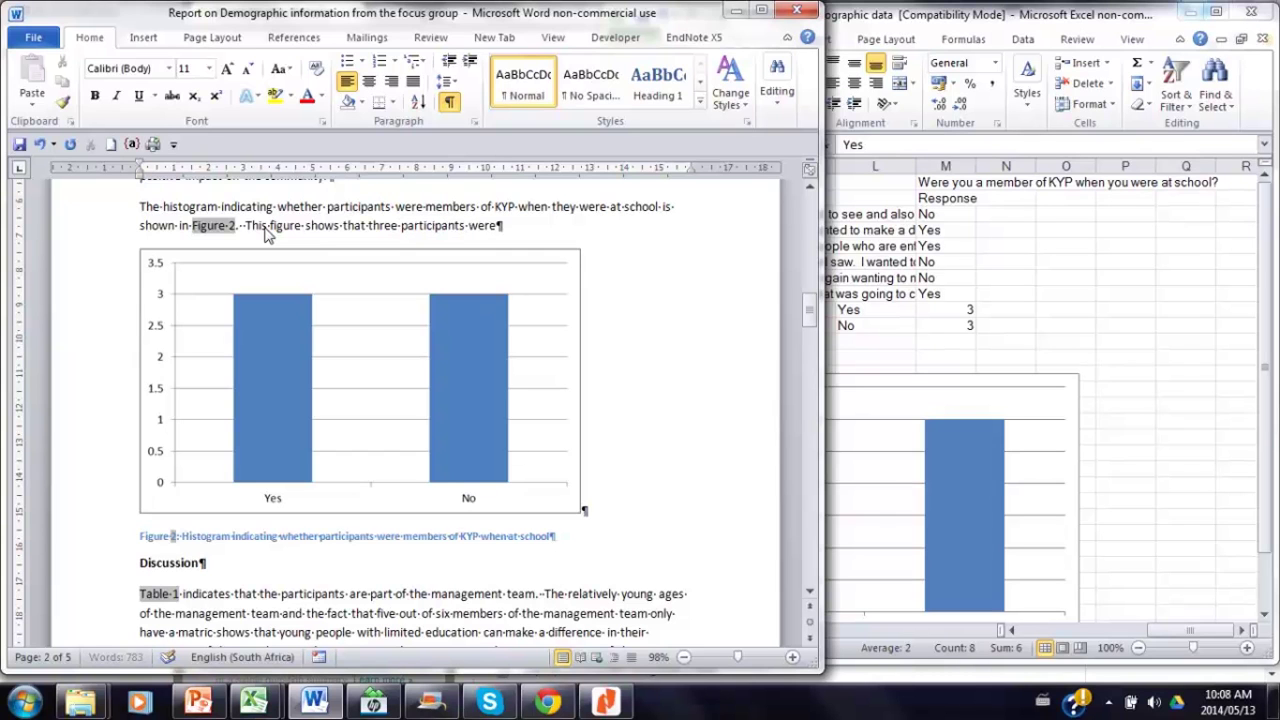
type("mem")
key("BackSpace")
key("BackSpace")
type("embers of KY")
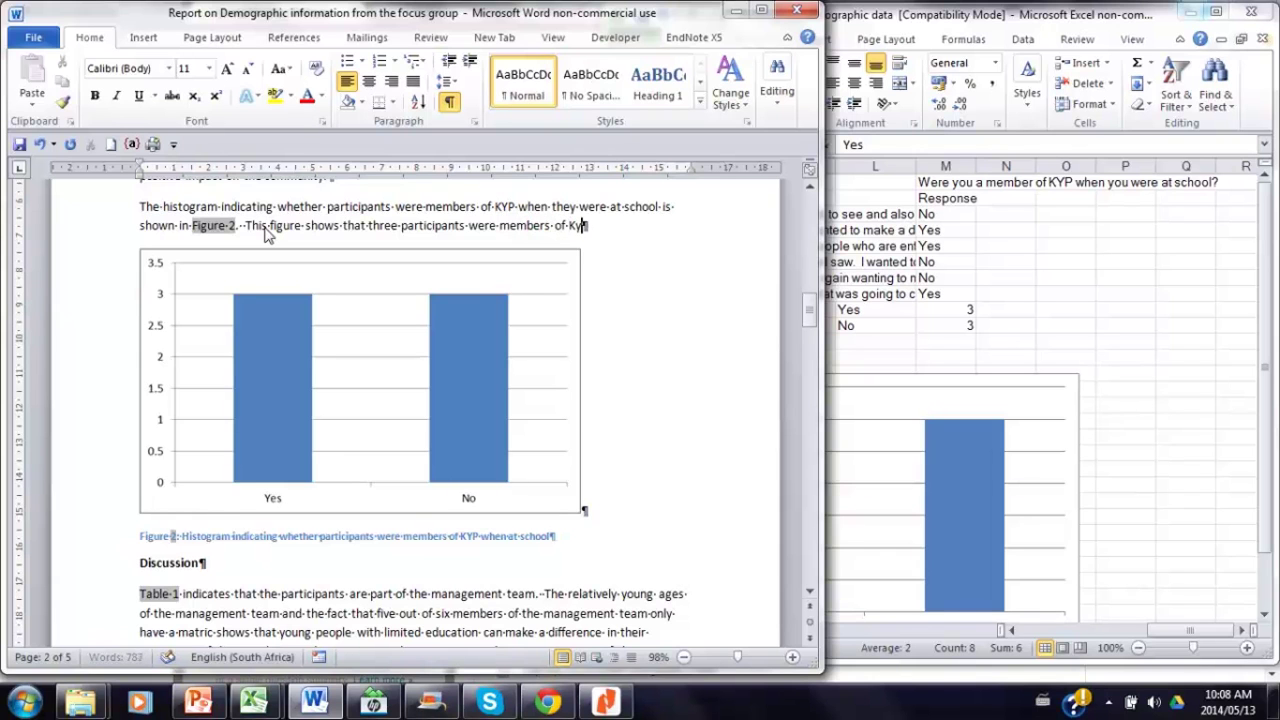
type("P when they were ")
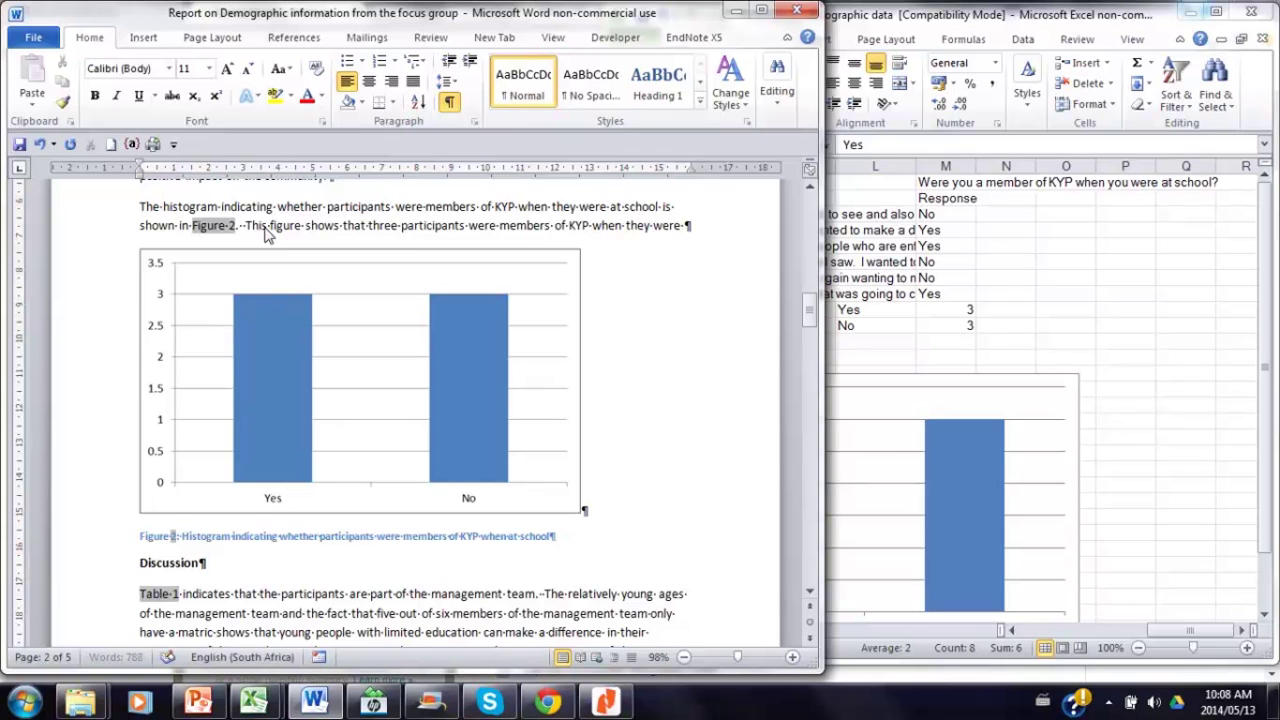
type("at school an")
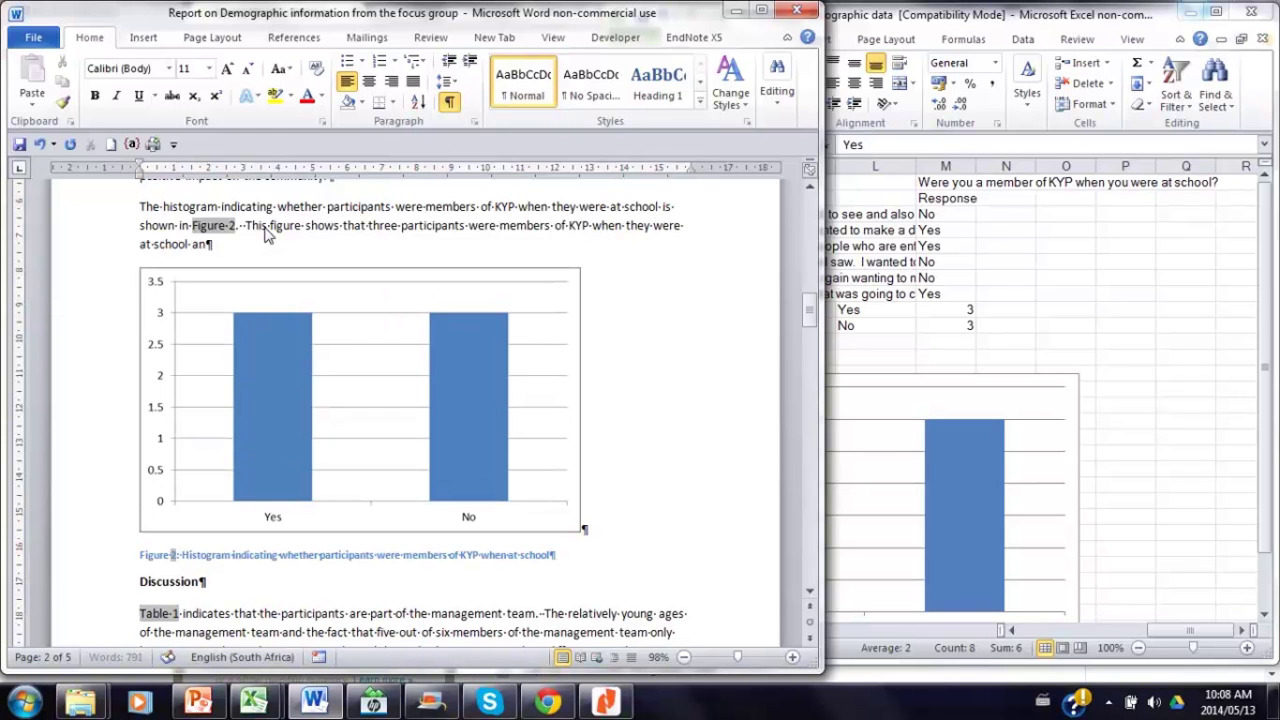
type("d three were not.")
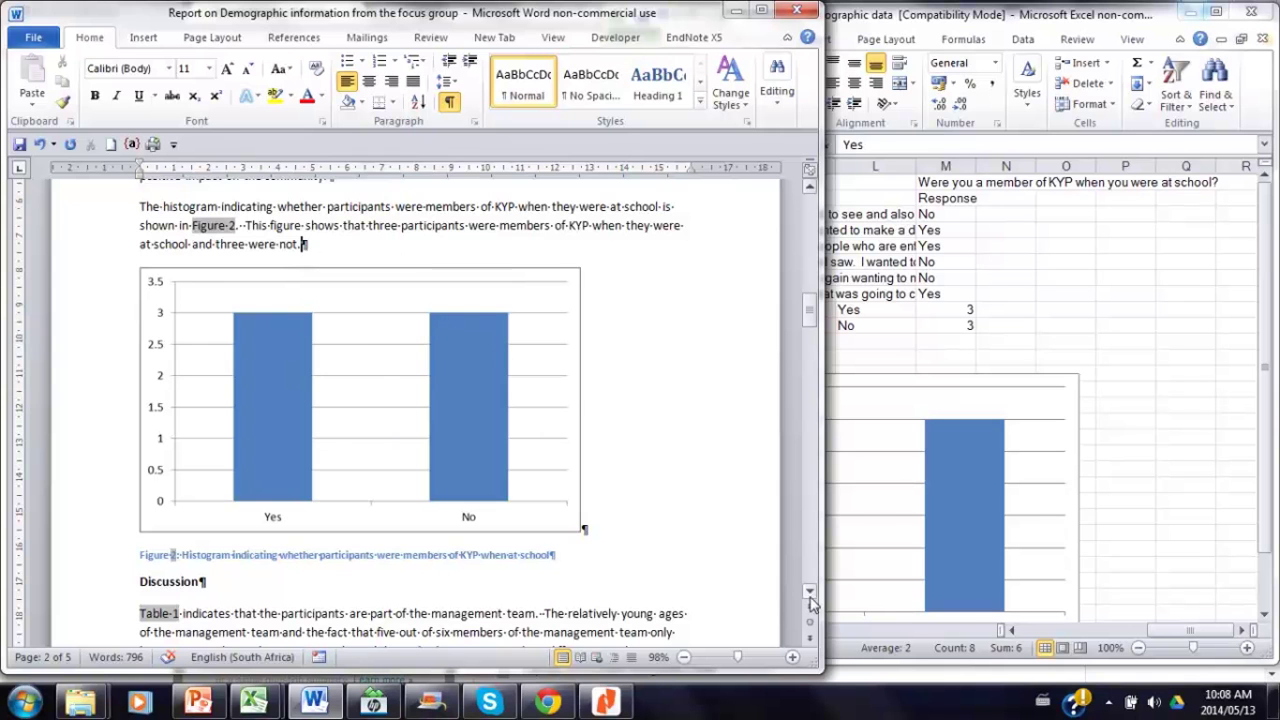
left_click_drag(810, 600, 810, 598)
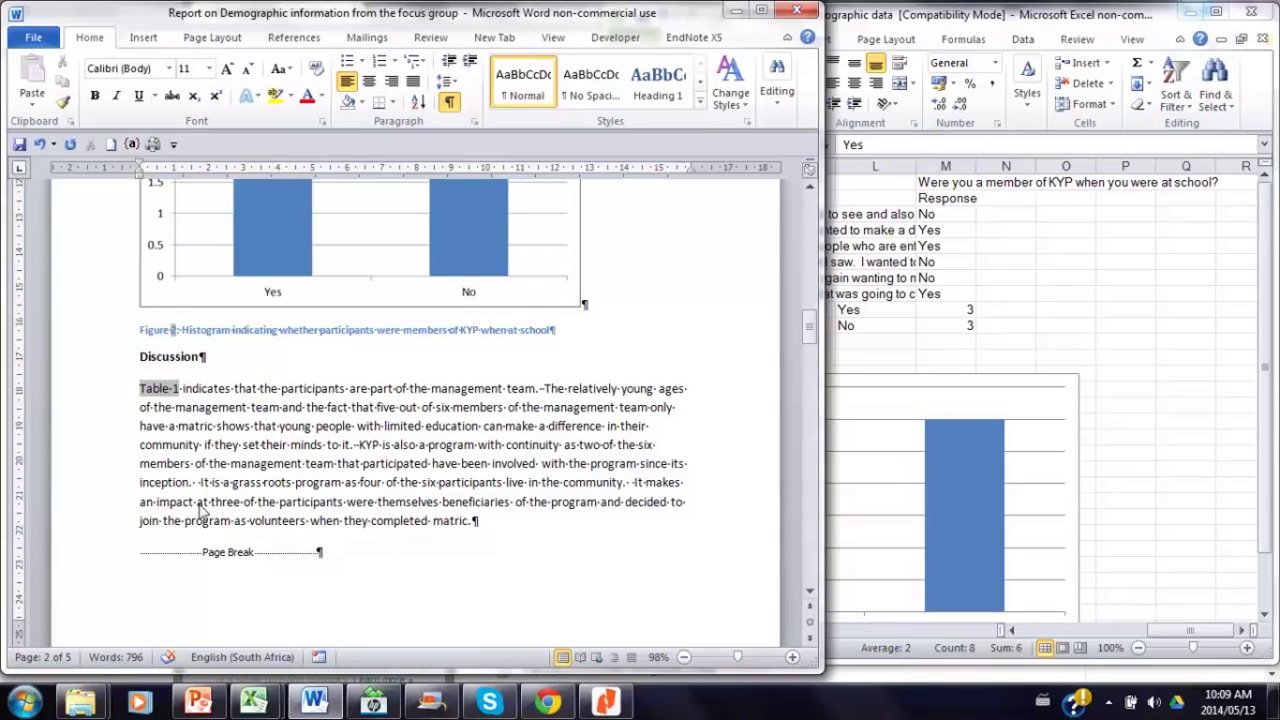
- Change 'at three' to 'as three' so the Discussion reads 'It makes an impact as three of the participants'
key("BackSpace")
type("s")
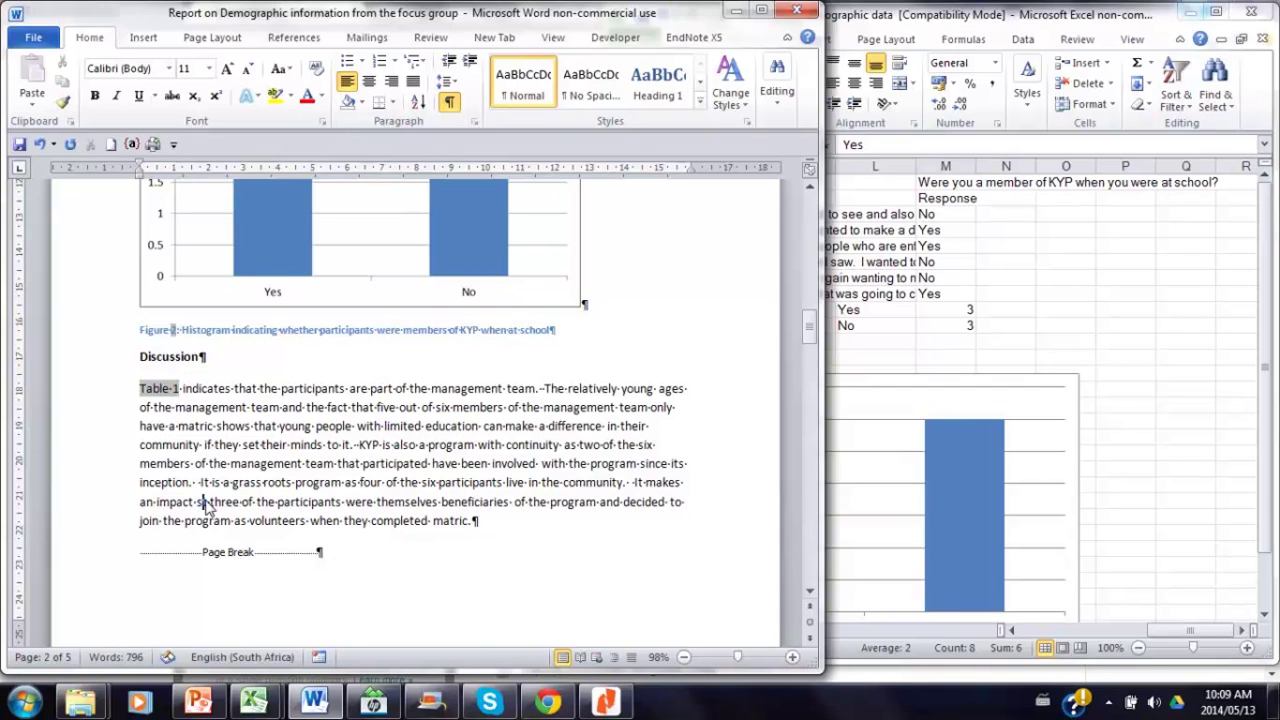
key("BackSpace")
key("BackSpace")
key("BackSpace")
type("as ")
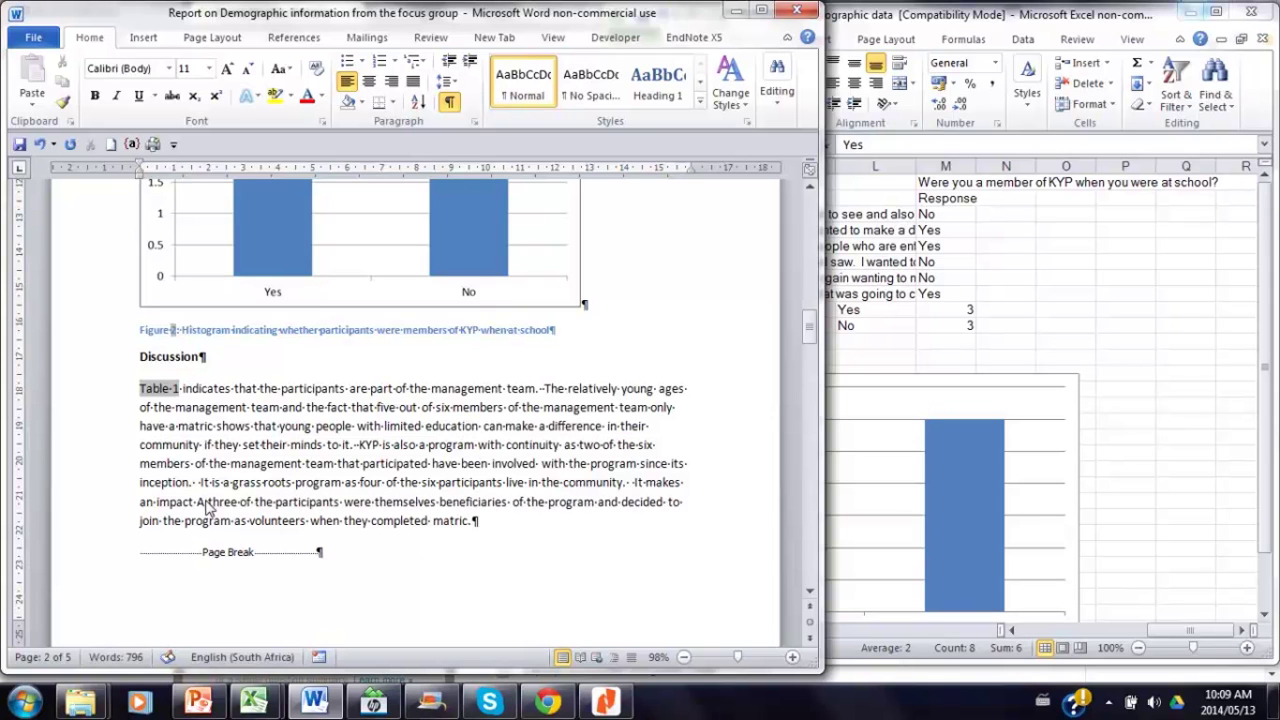
type("s")
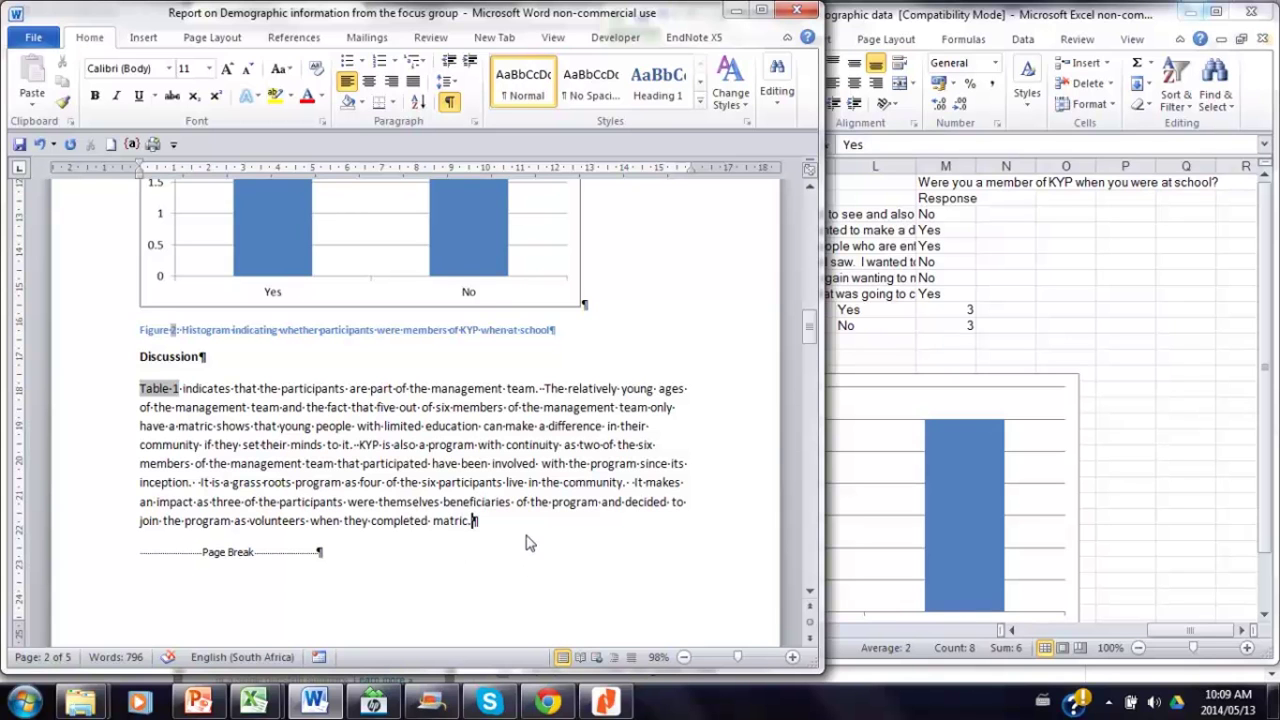
- Select the Discussion paragraph from 'Table 1' to 'matric.' and copy it with Ctrl+C
left_click_drag(104, 392, 112, 522)
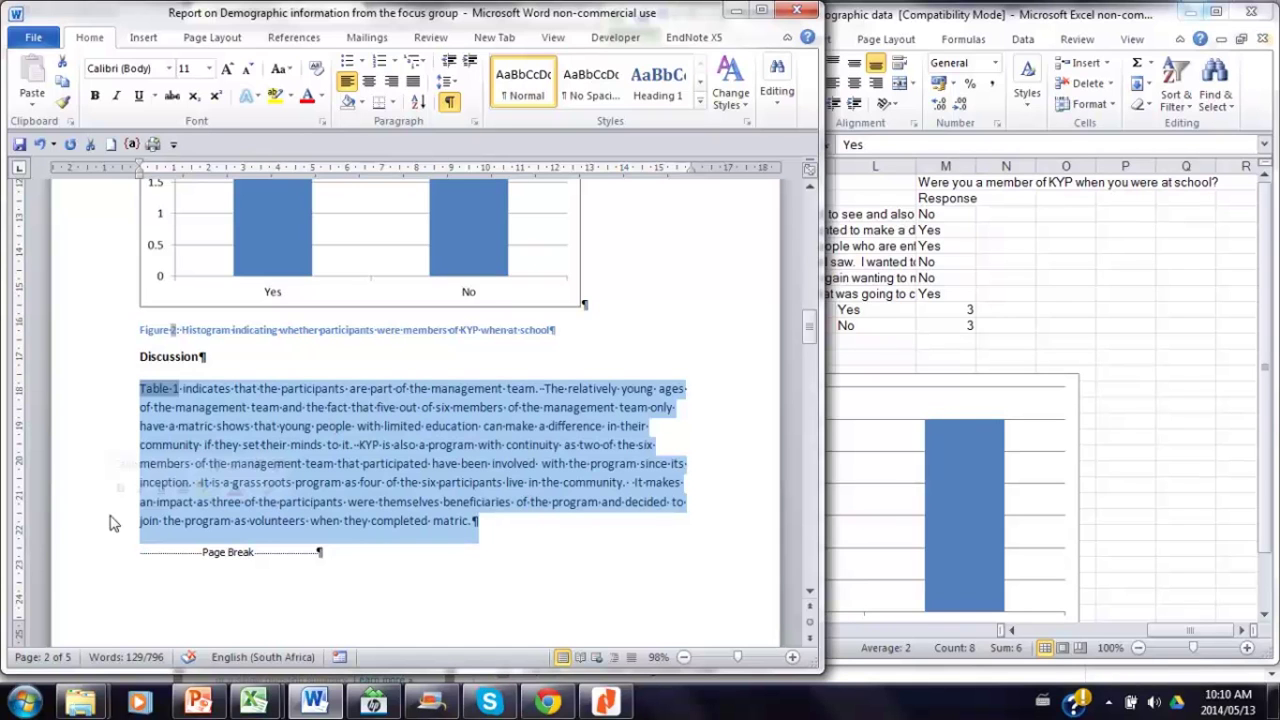
key("ctrl+c")
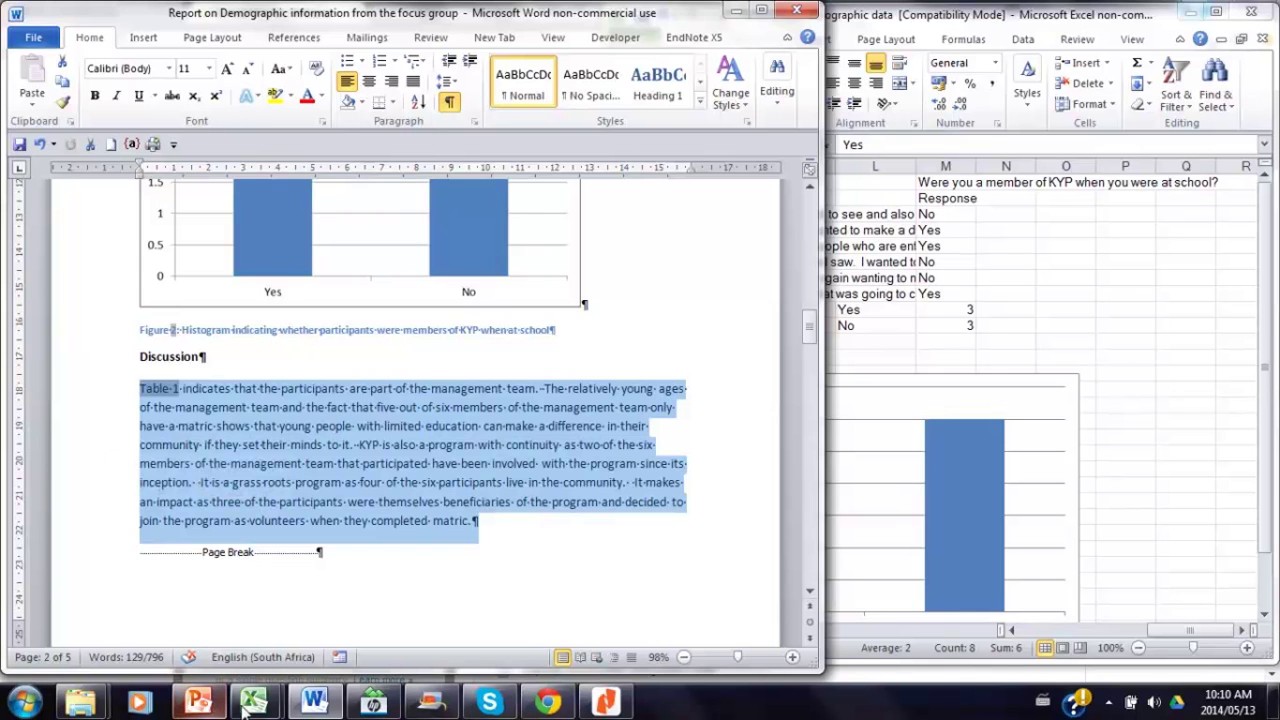
- In PowerPoint, run the Theme 10 slide show from slide 5, 'Oral presentations'
left_click(199, 702)
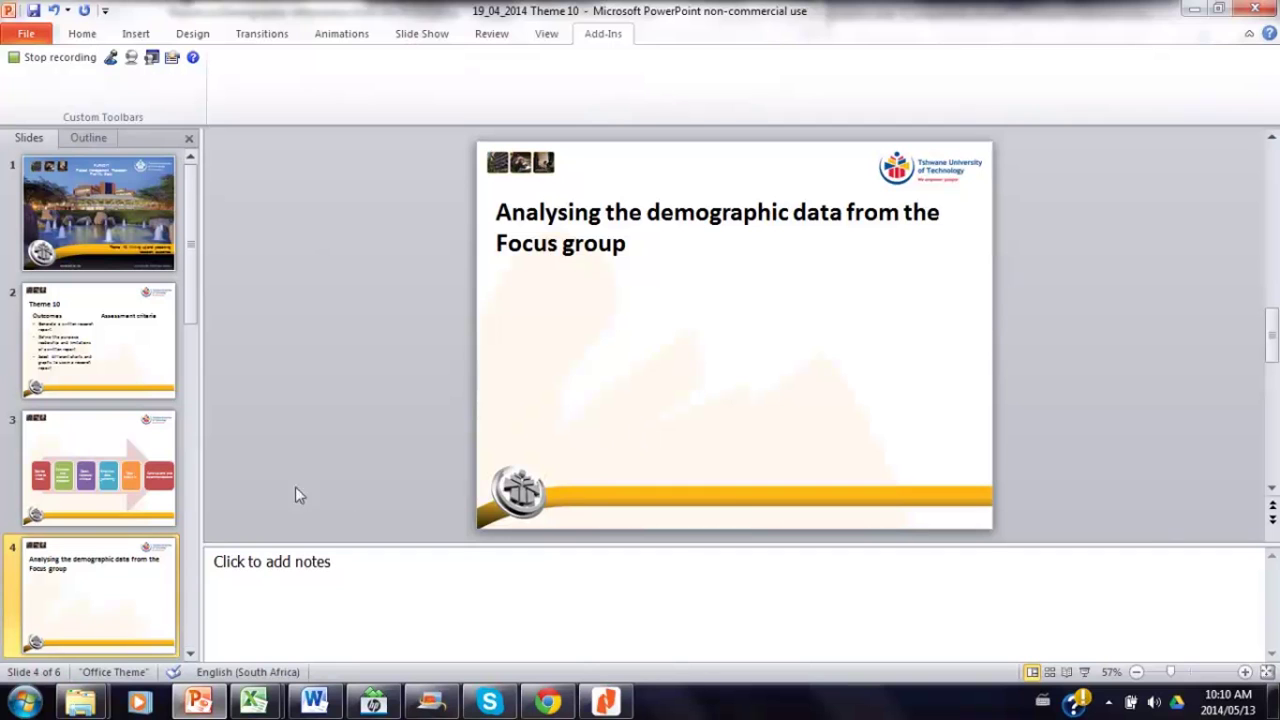
scroll(177, 615, "down", 3)
left_click(120, 470)
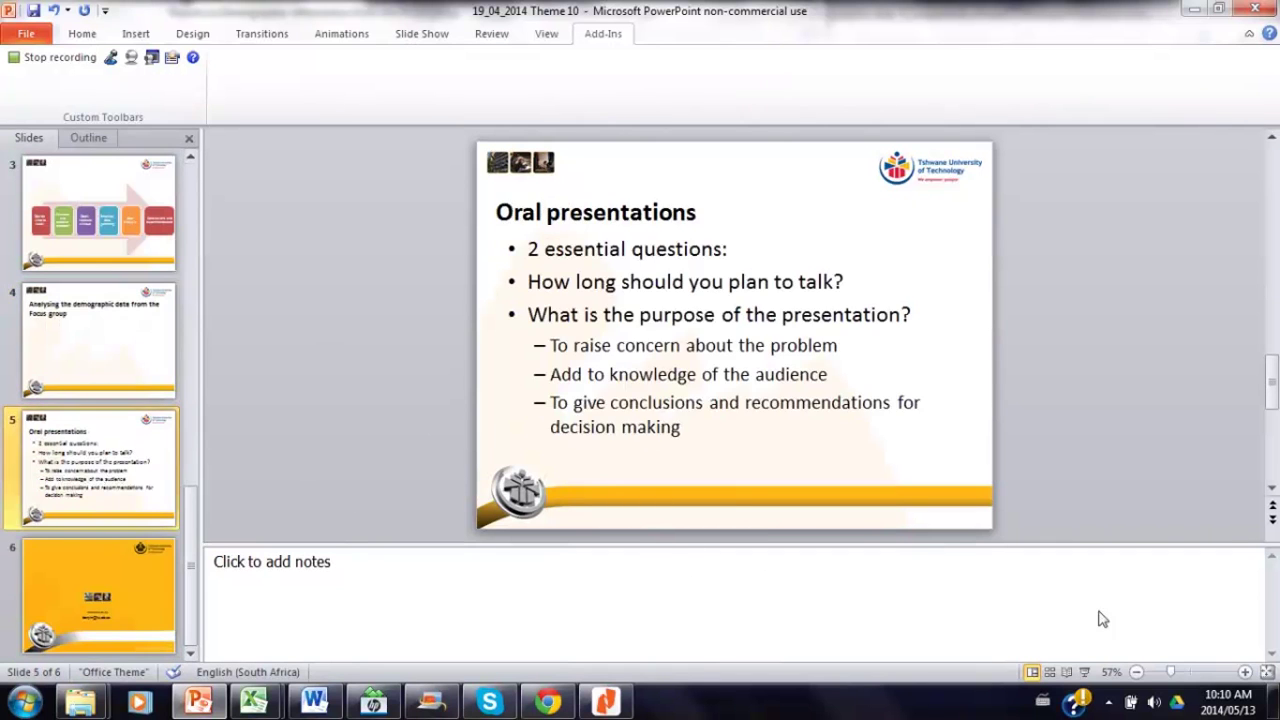
left_click(1084, 672)
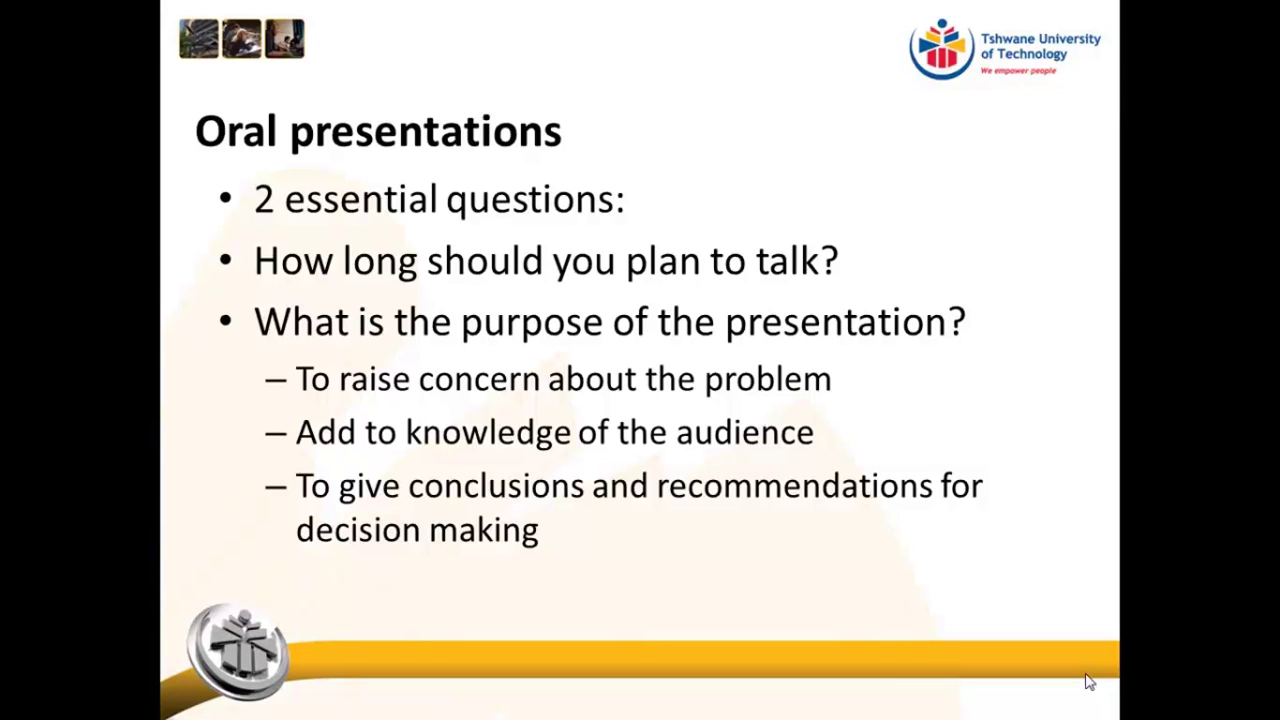
- Take the 'Writing up and presenting research outcomes' video out of fullscreen and bring up the screen recorder to stop recording
mouse_move(102, 277)
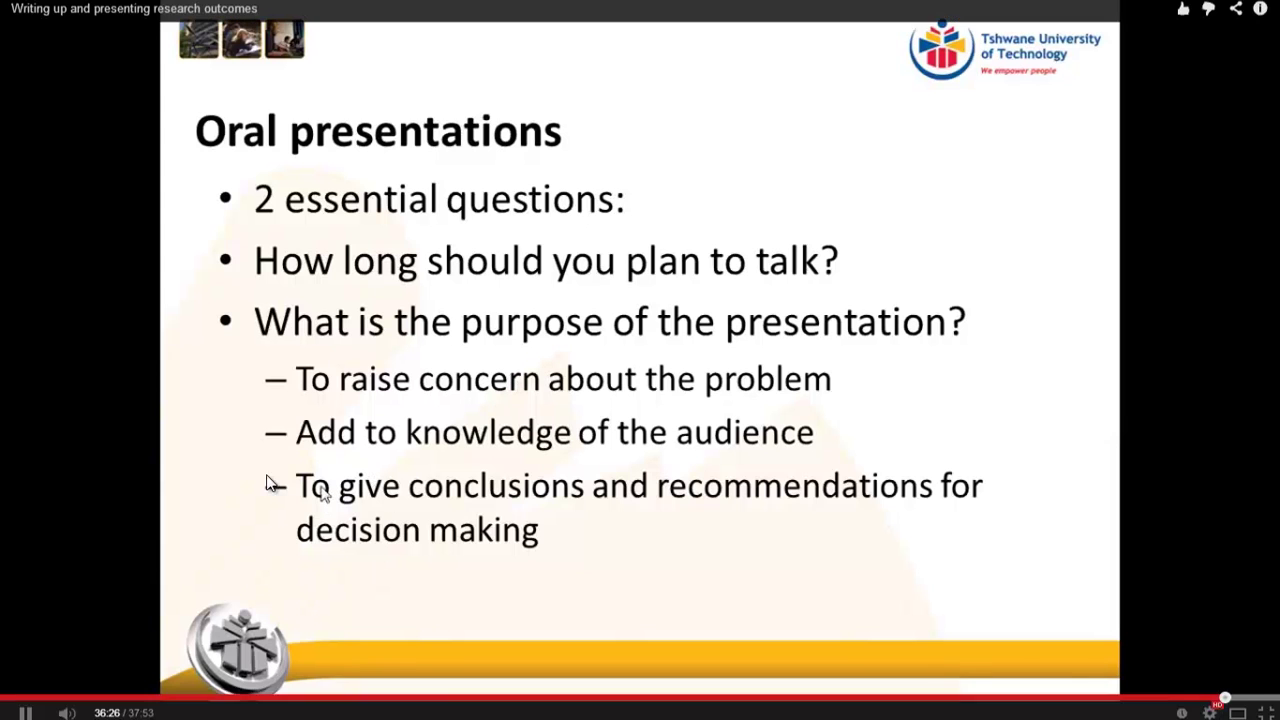
mouse_move(89, 175)
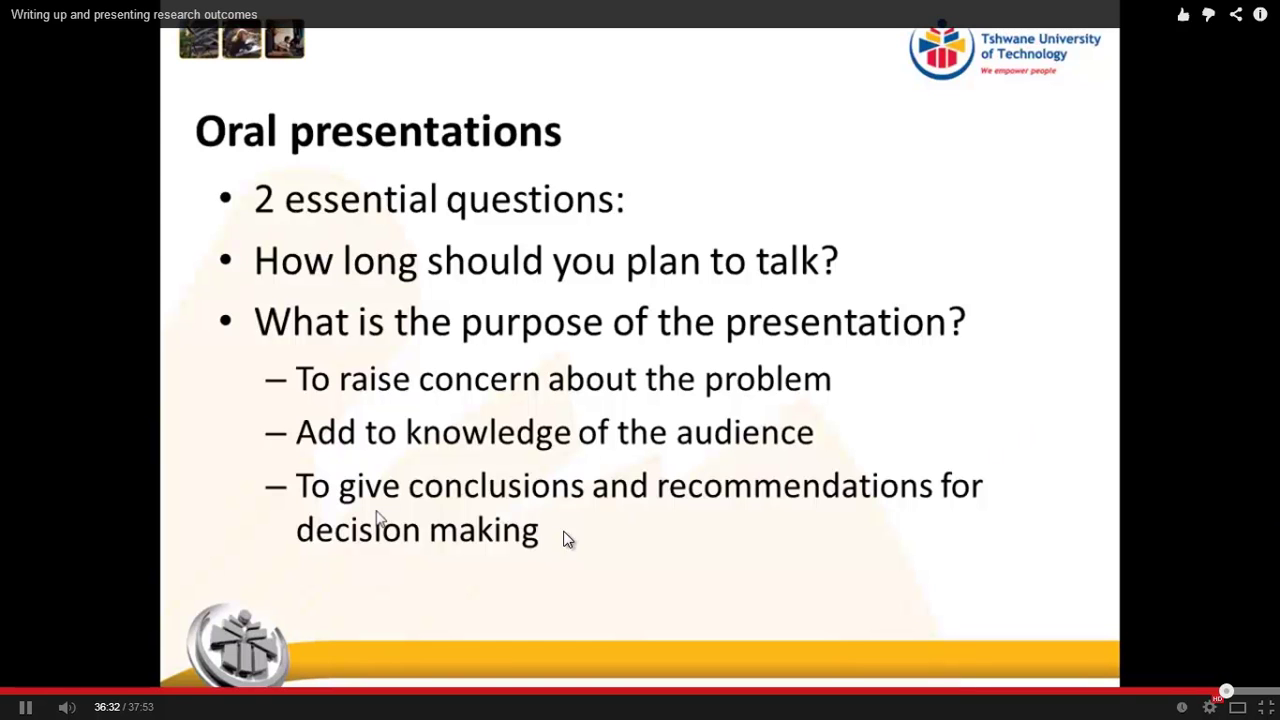
mouse_move(62, 707)
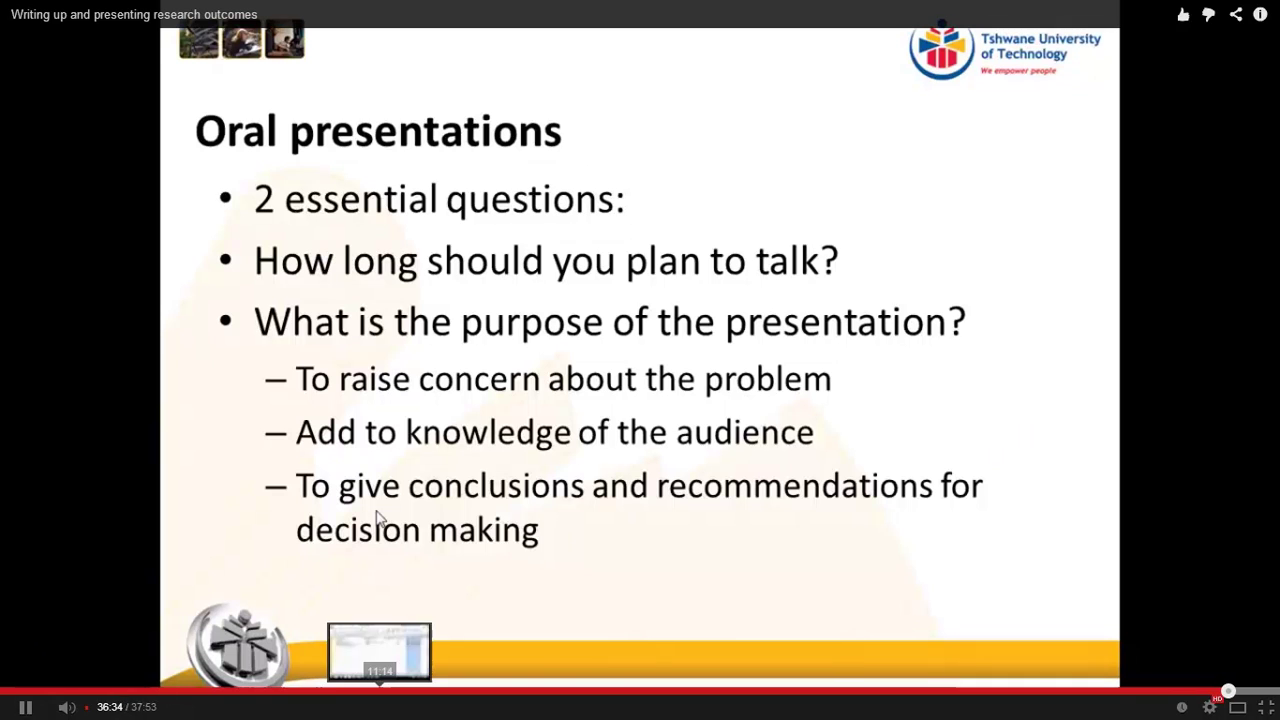
left_click(1266, 708)
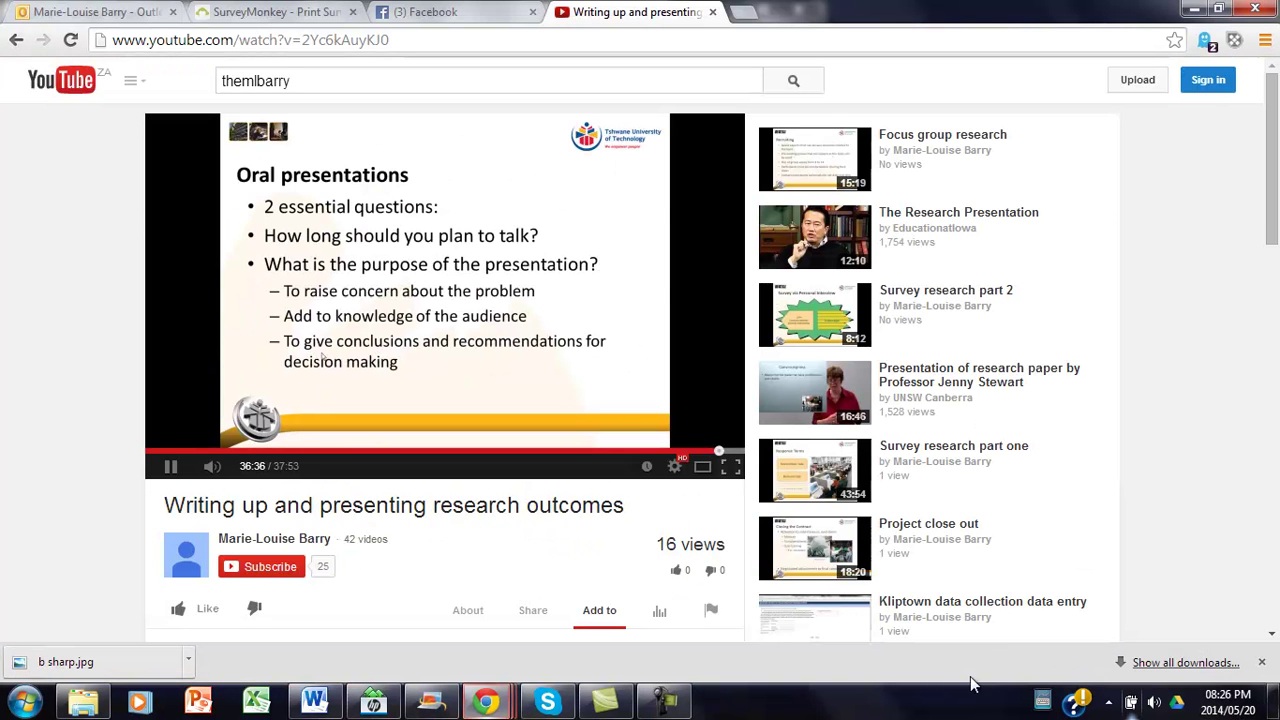
left_click(666, 706)
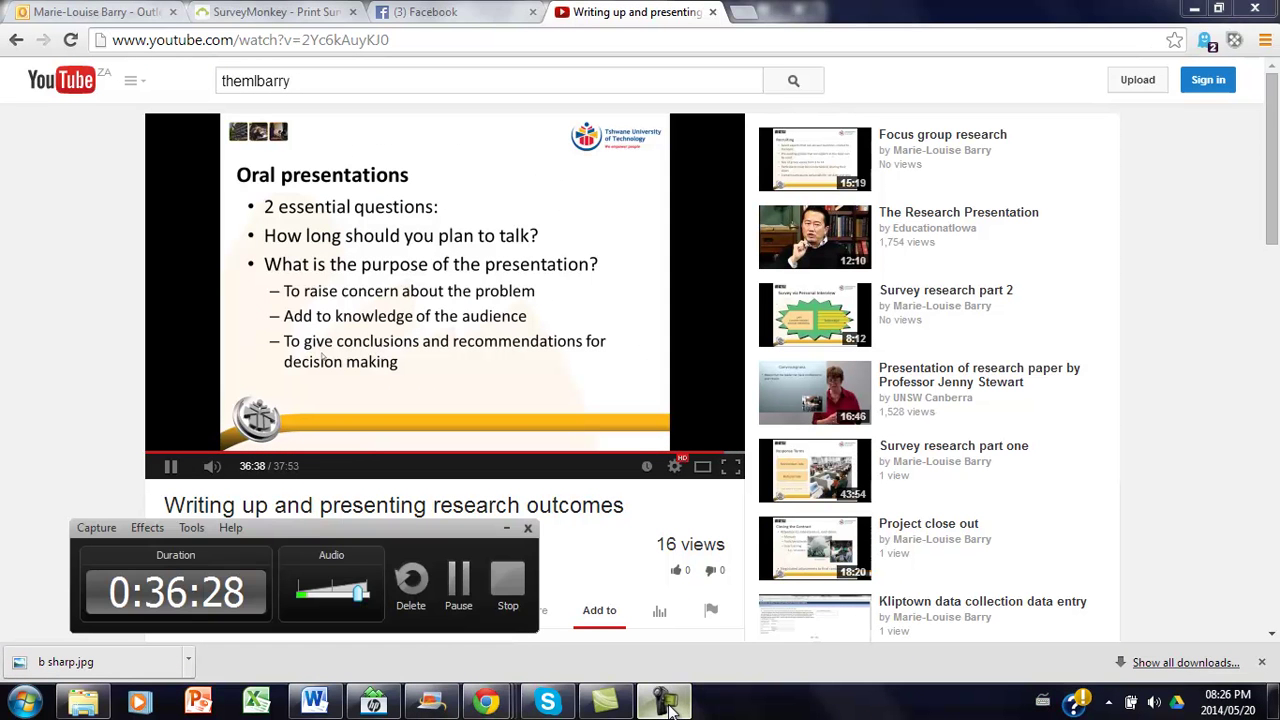